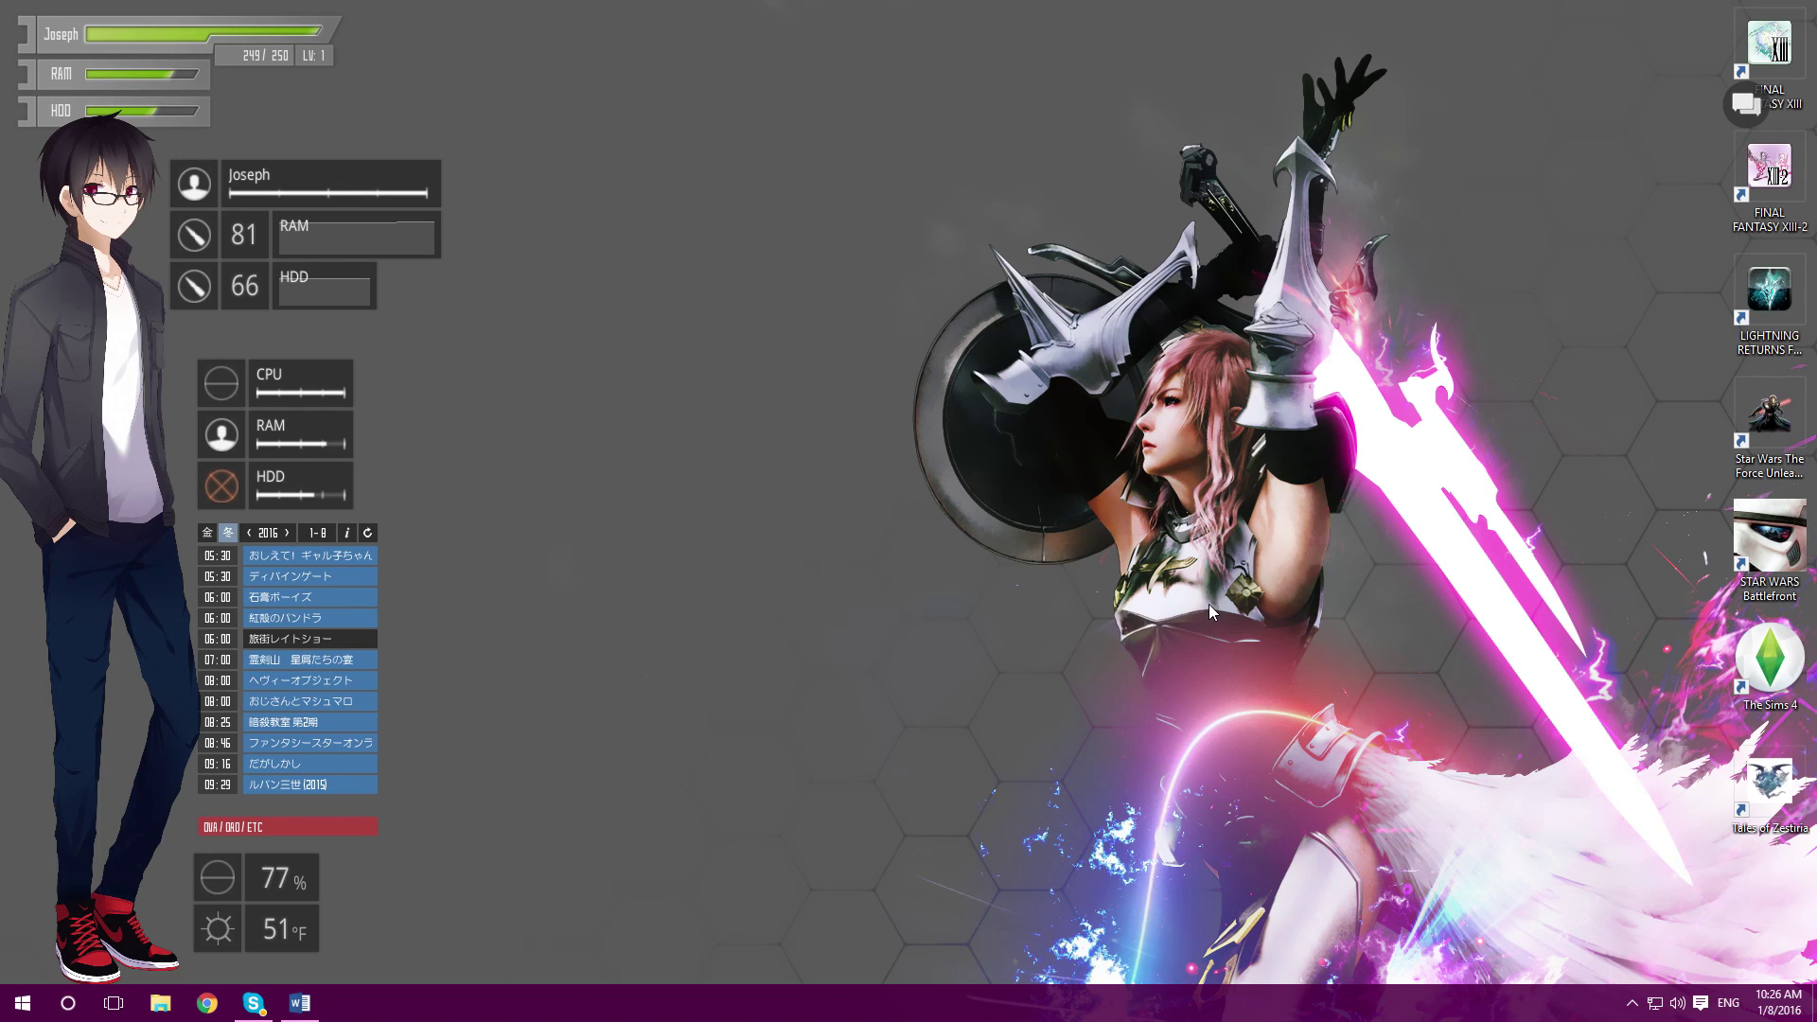
Step: Run the installer sao_utils_beta1_update1.0.exe from the Downloads folder and choose the Custom setup type
left_click(159, 1002)
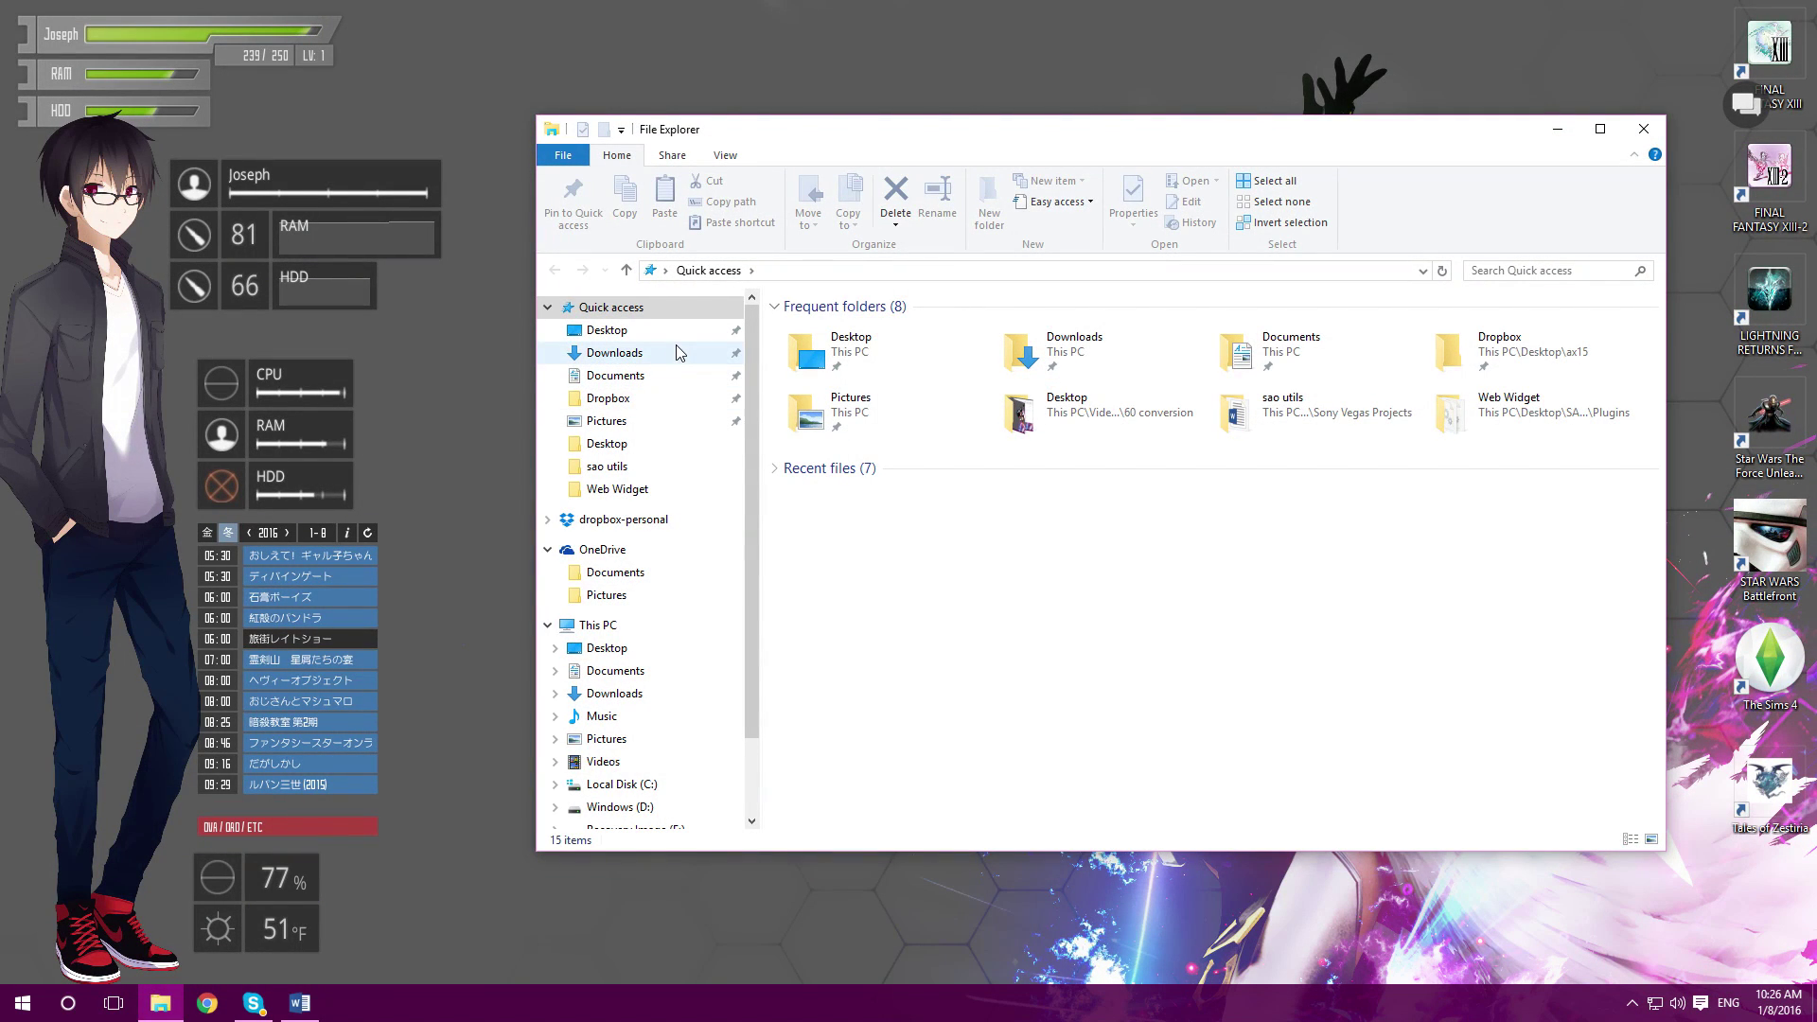
left_click(651, 356)
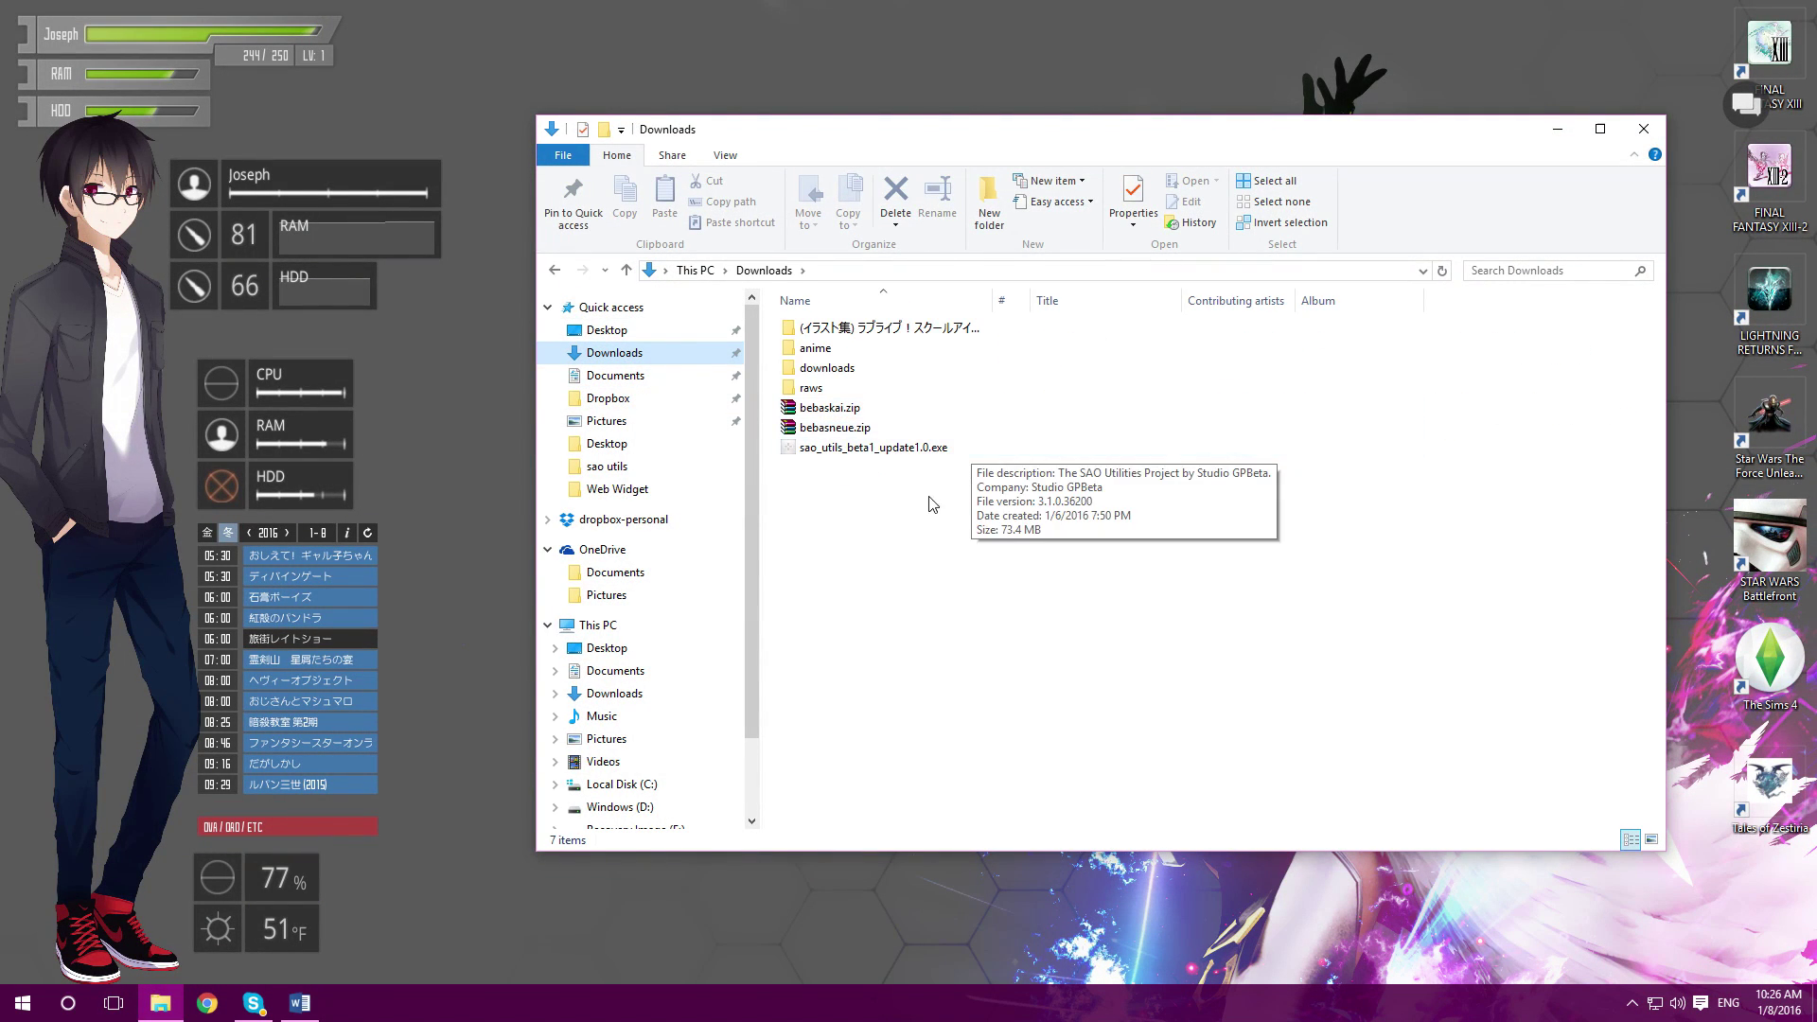
double_click(880, 448)
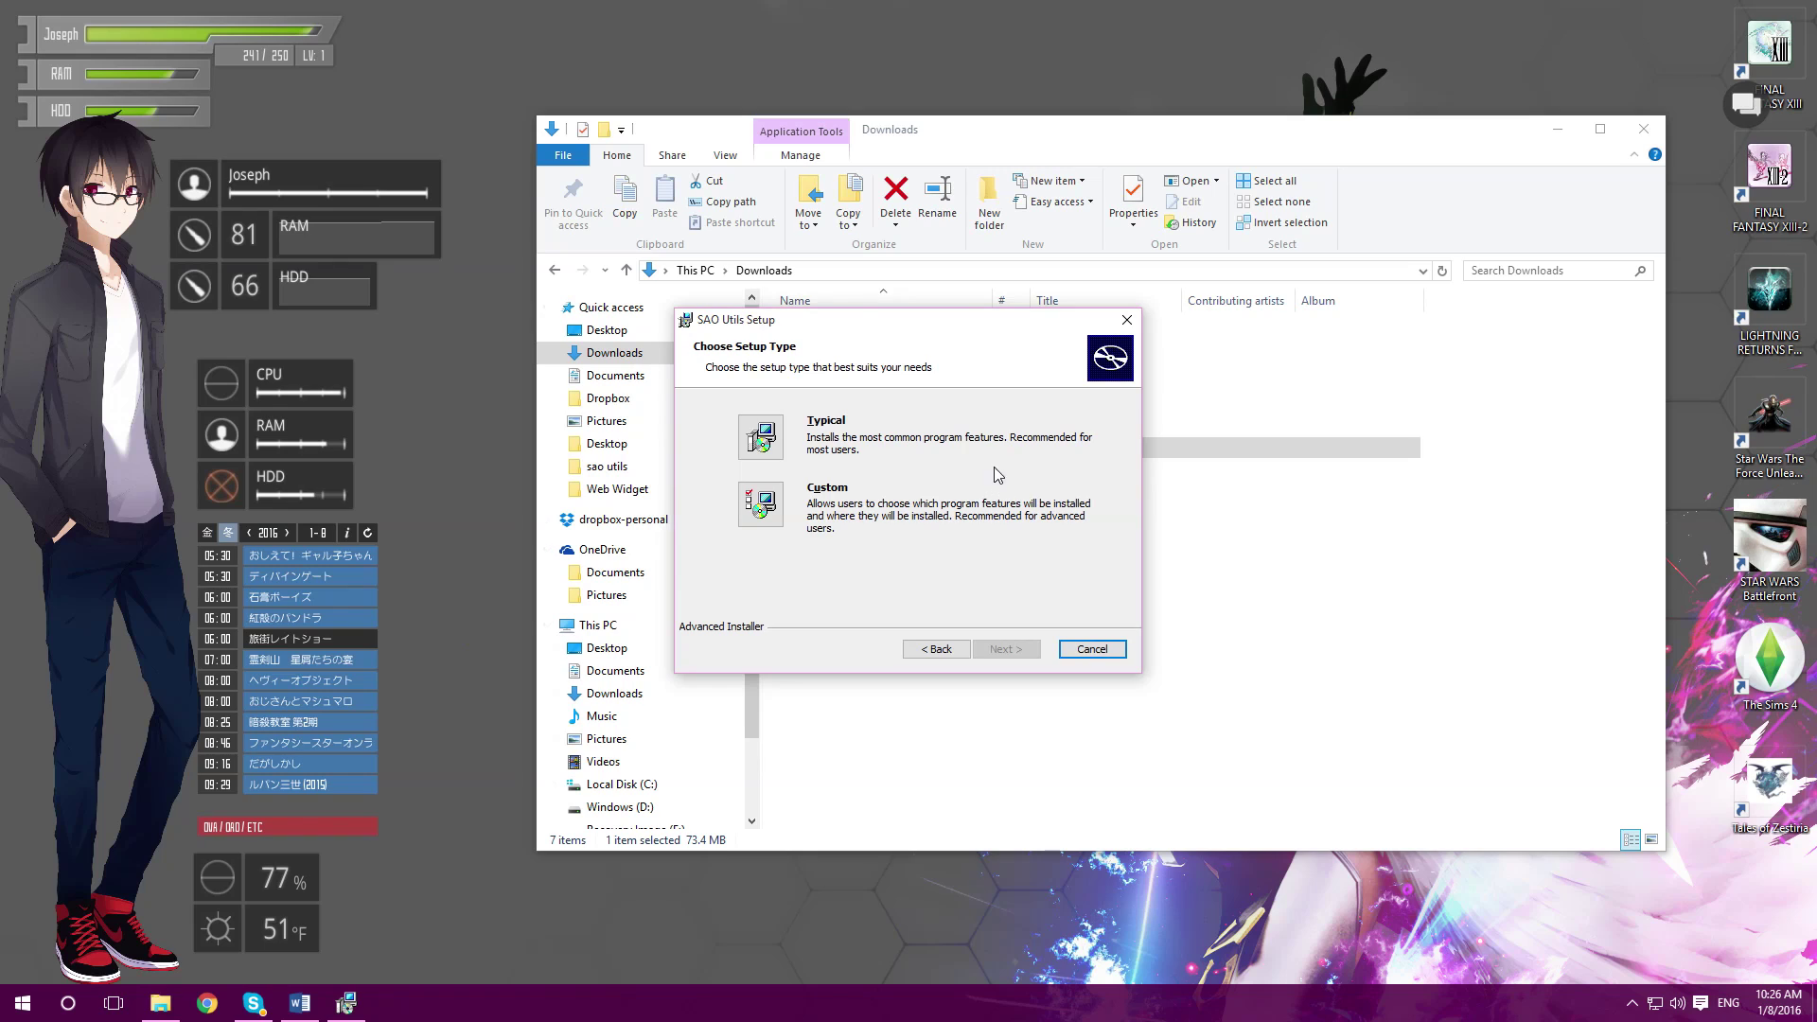
left_click(773, 515)
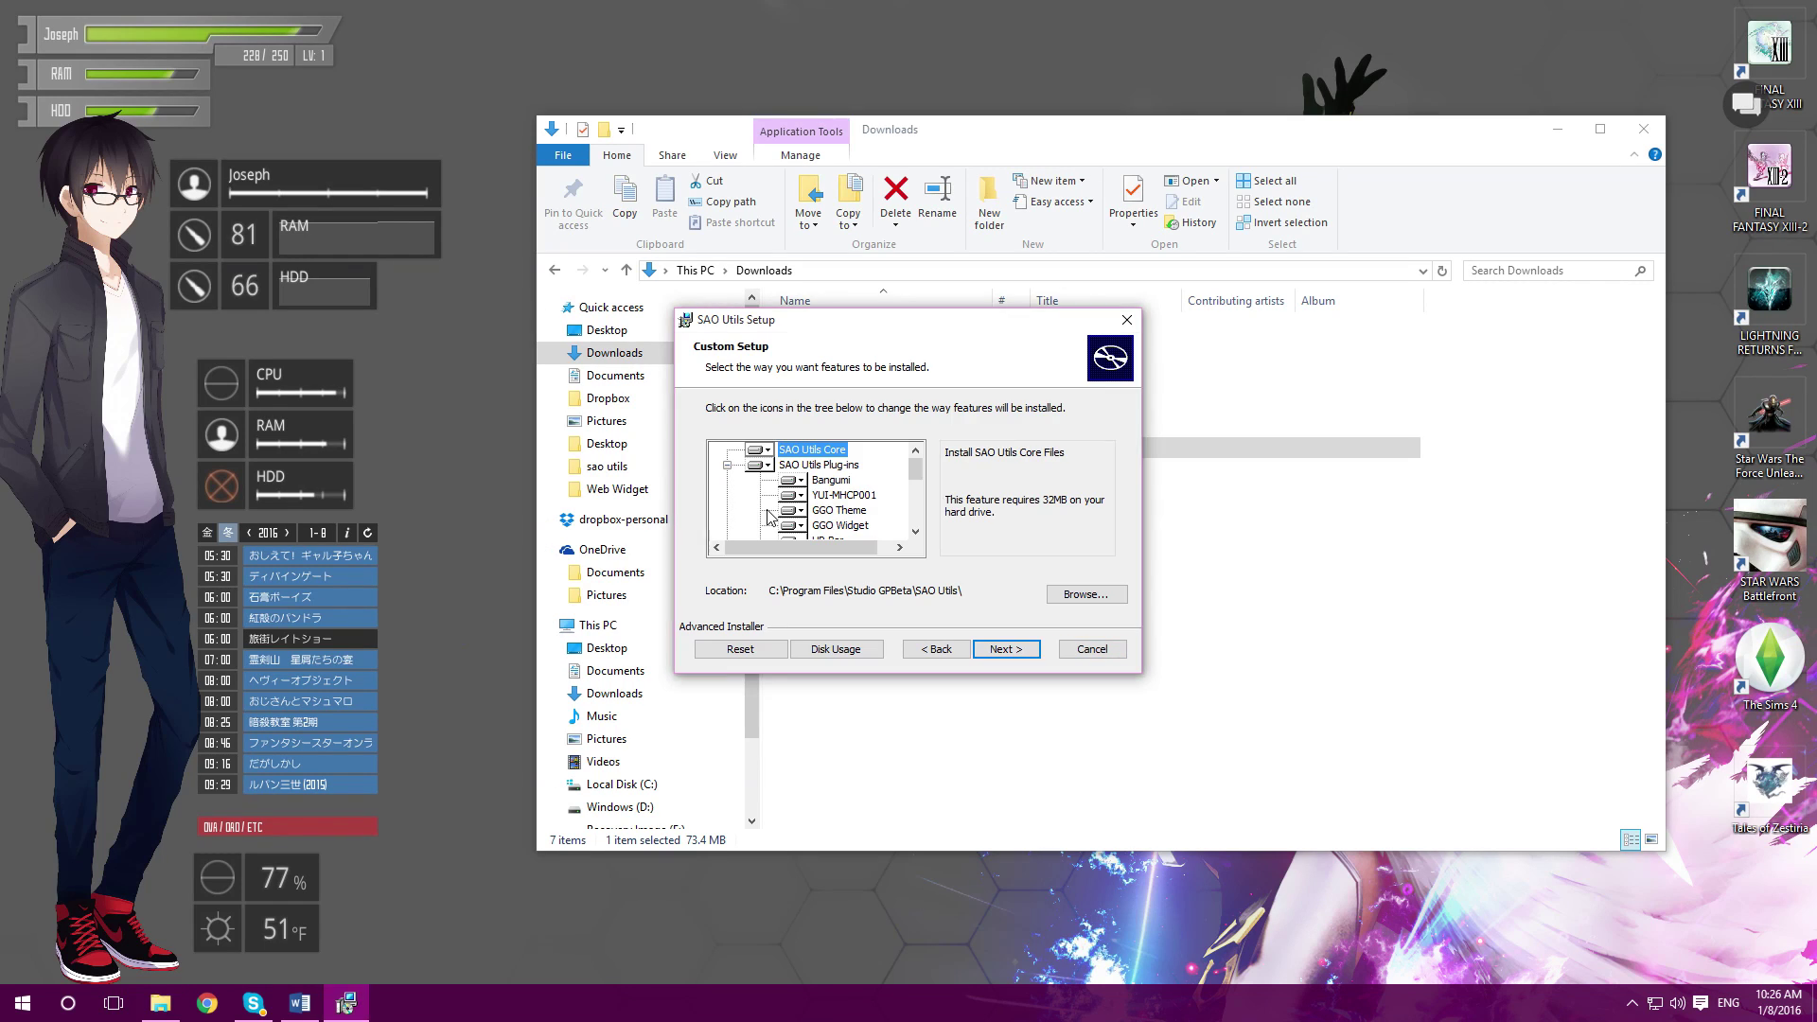
Step: Review the SAO Utils core and plug-in features offered in the custom setup's feature tree
mouse_move(915, 468)
left_mouse_down()
mouse_move(918, 502)
mouse_move(915, 459)
left_mouse_up()
left_click(765, 450)
left_click(873, 481)
mouse_move(916, 468)
left_mouse_down()
mouse_move(923, 525)
mouse_move(929, 465)
left_mouse_up()
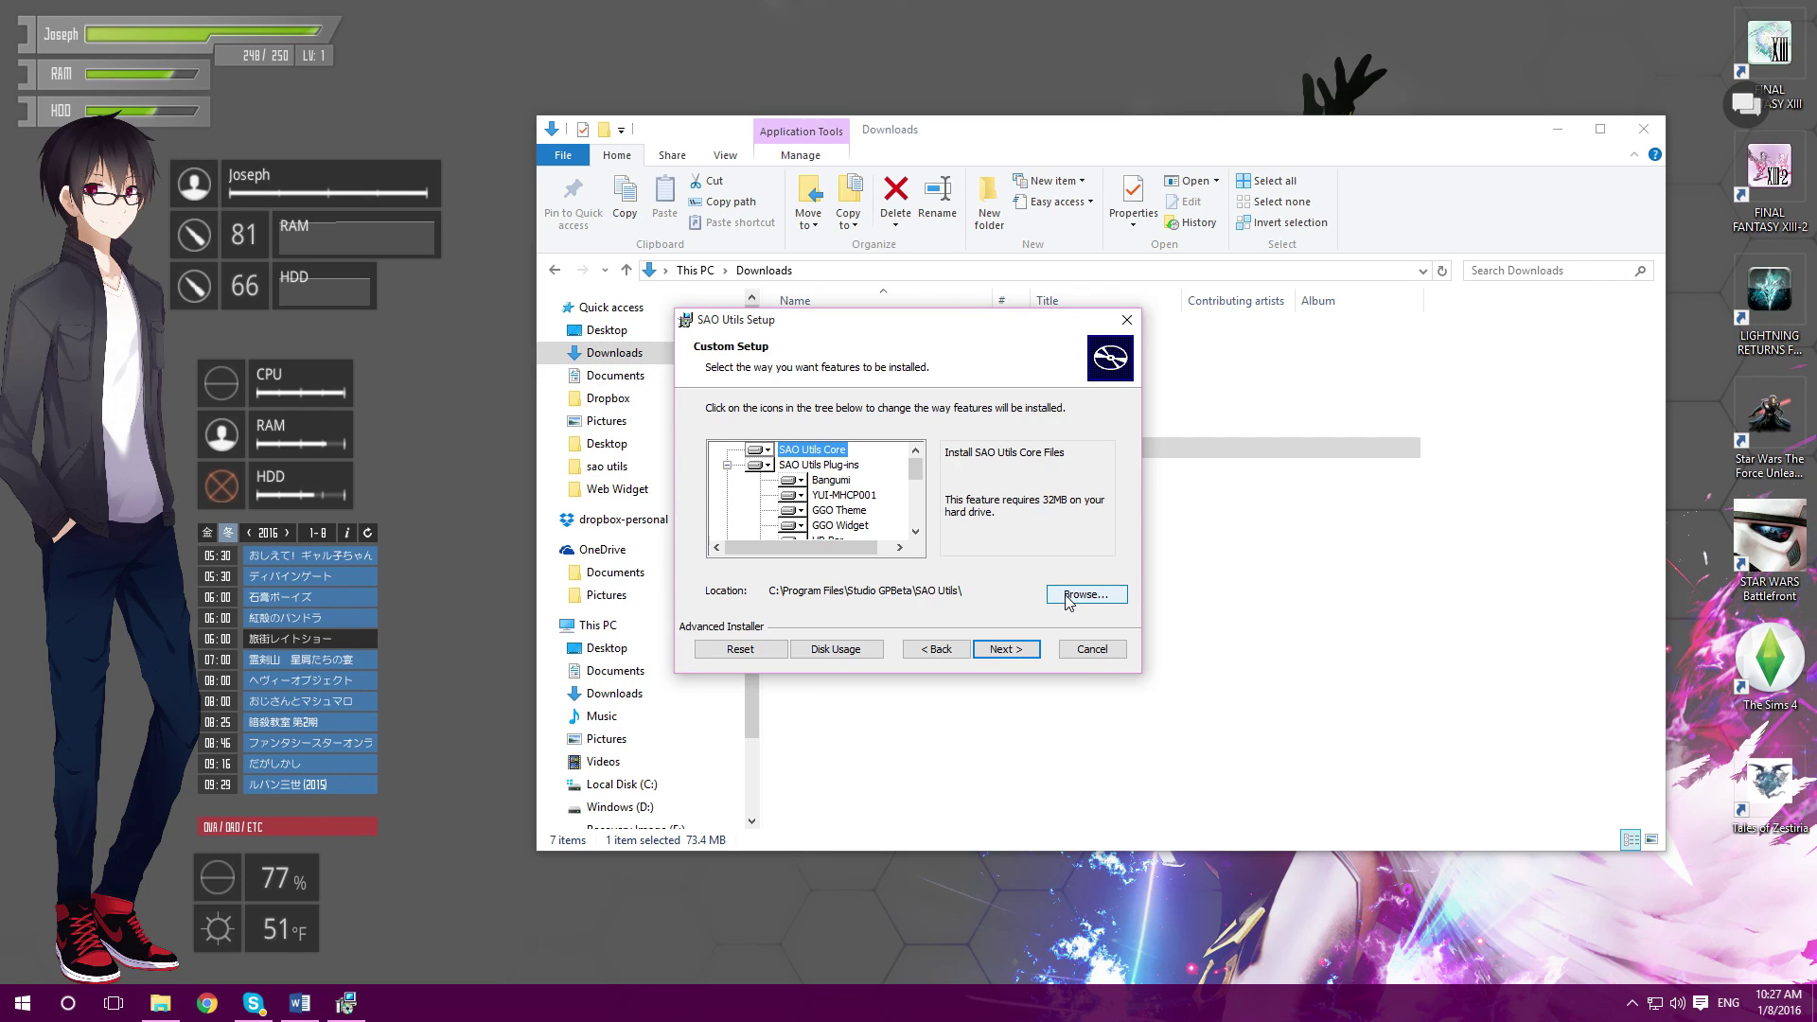
Step: Cancel the SAO Utils installation and close the setup wizard
left_click(1107, 655)
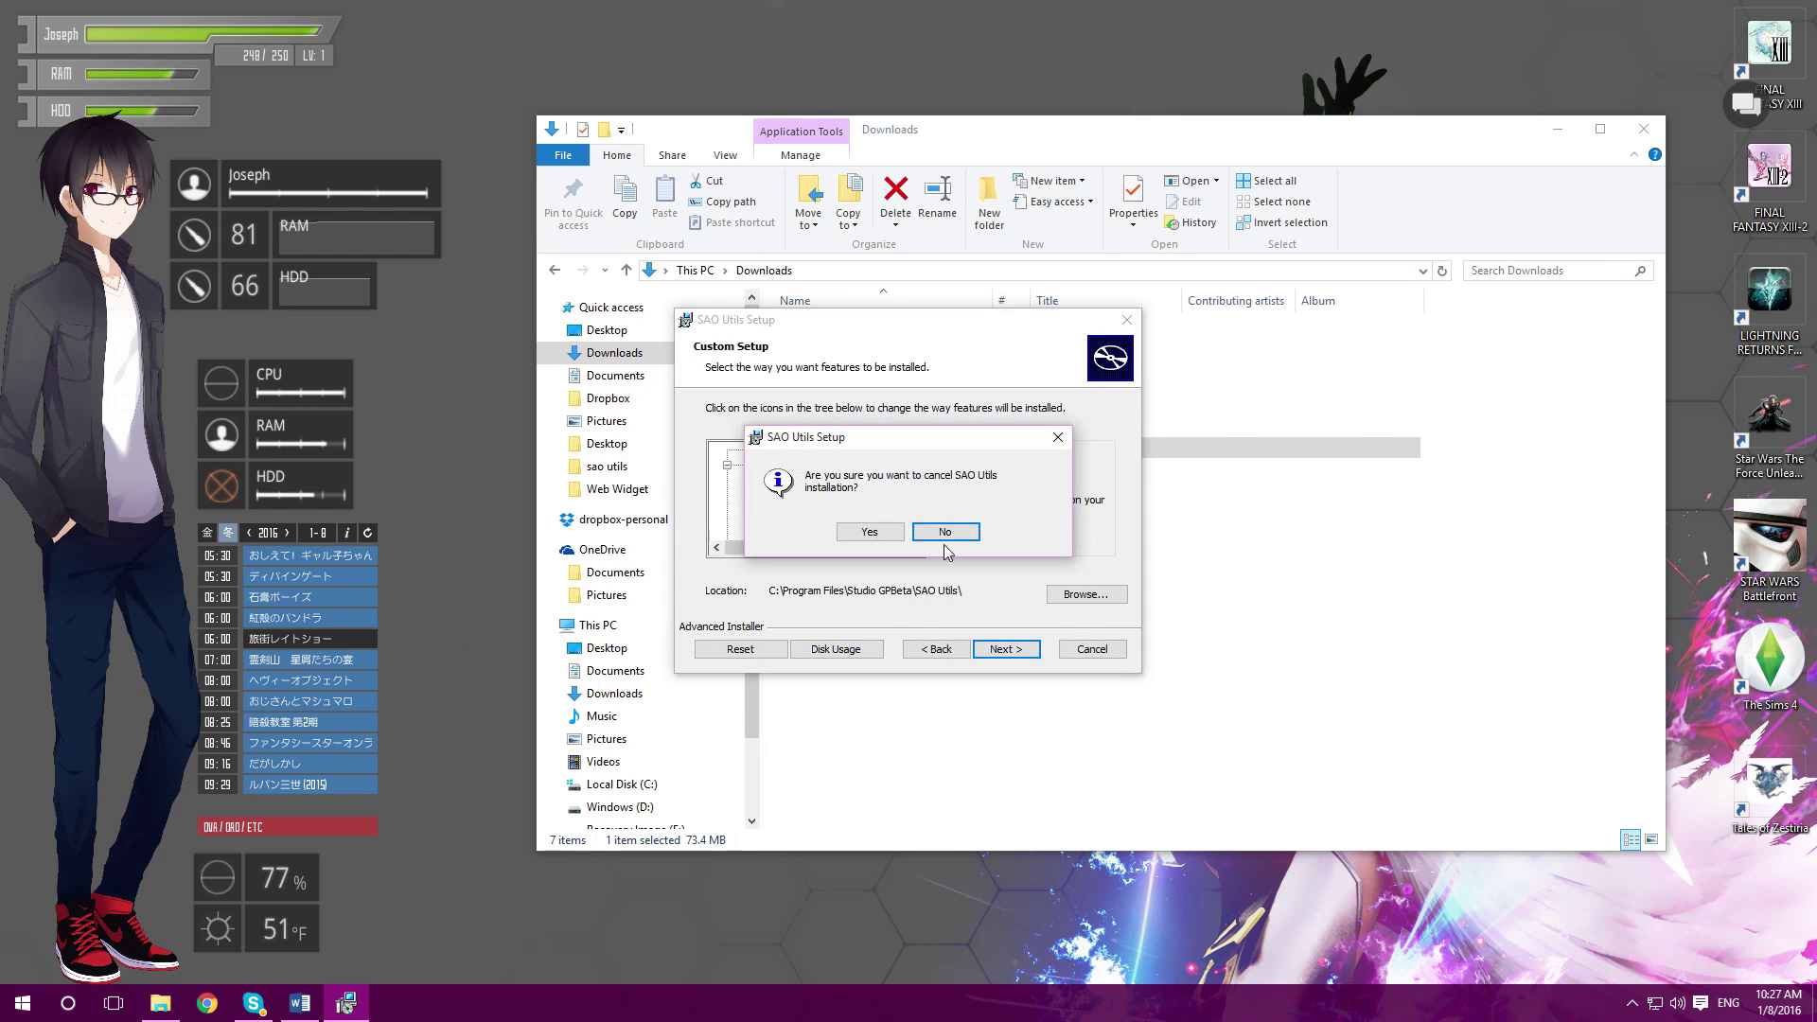
left_click(883, 536)
left_click(1004, 649)
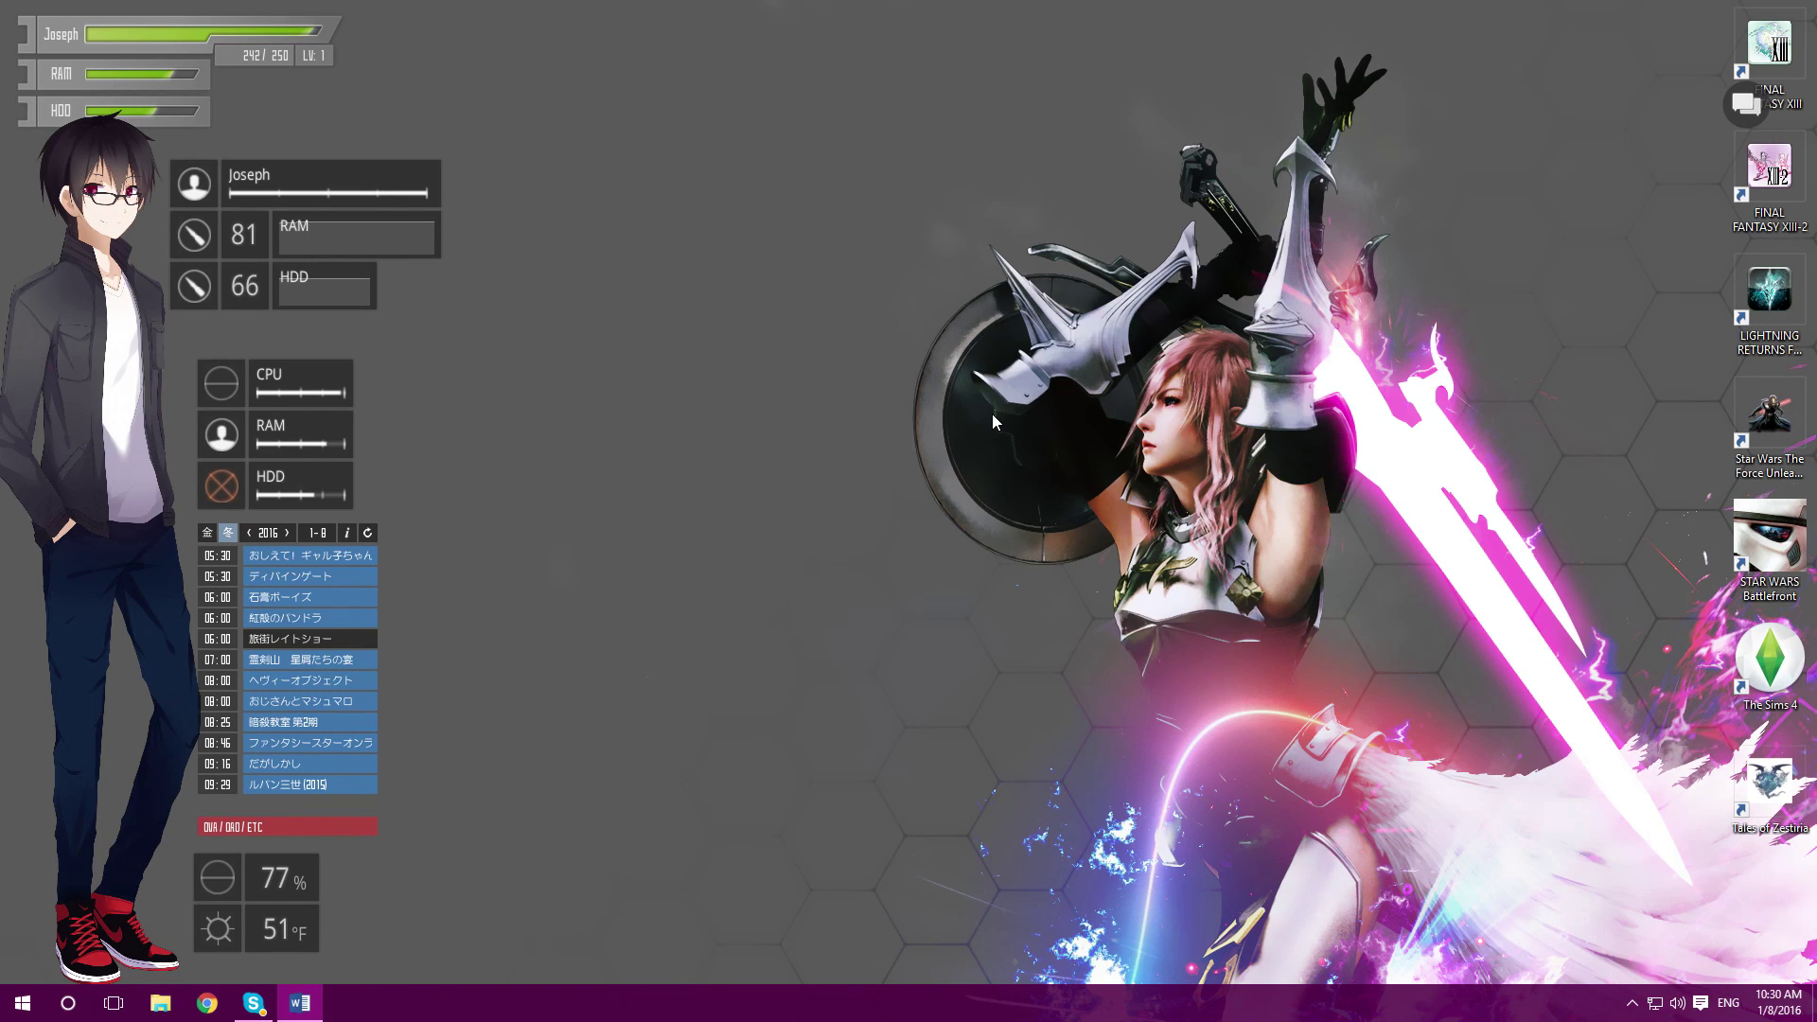
Step: Examine the contents of the portable SAO Utils folder and the web widget and browser engine files beside it
left_click(160, 1002)
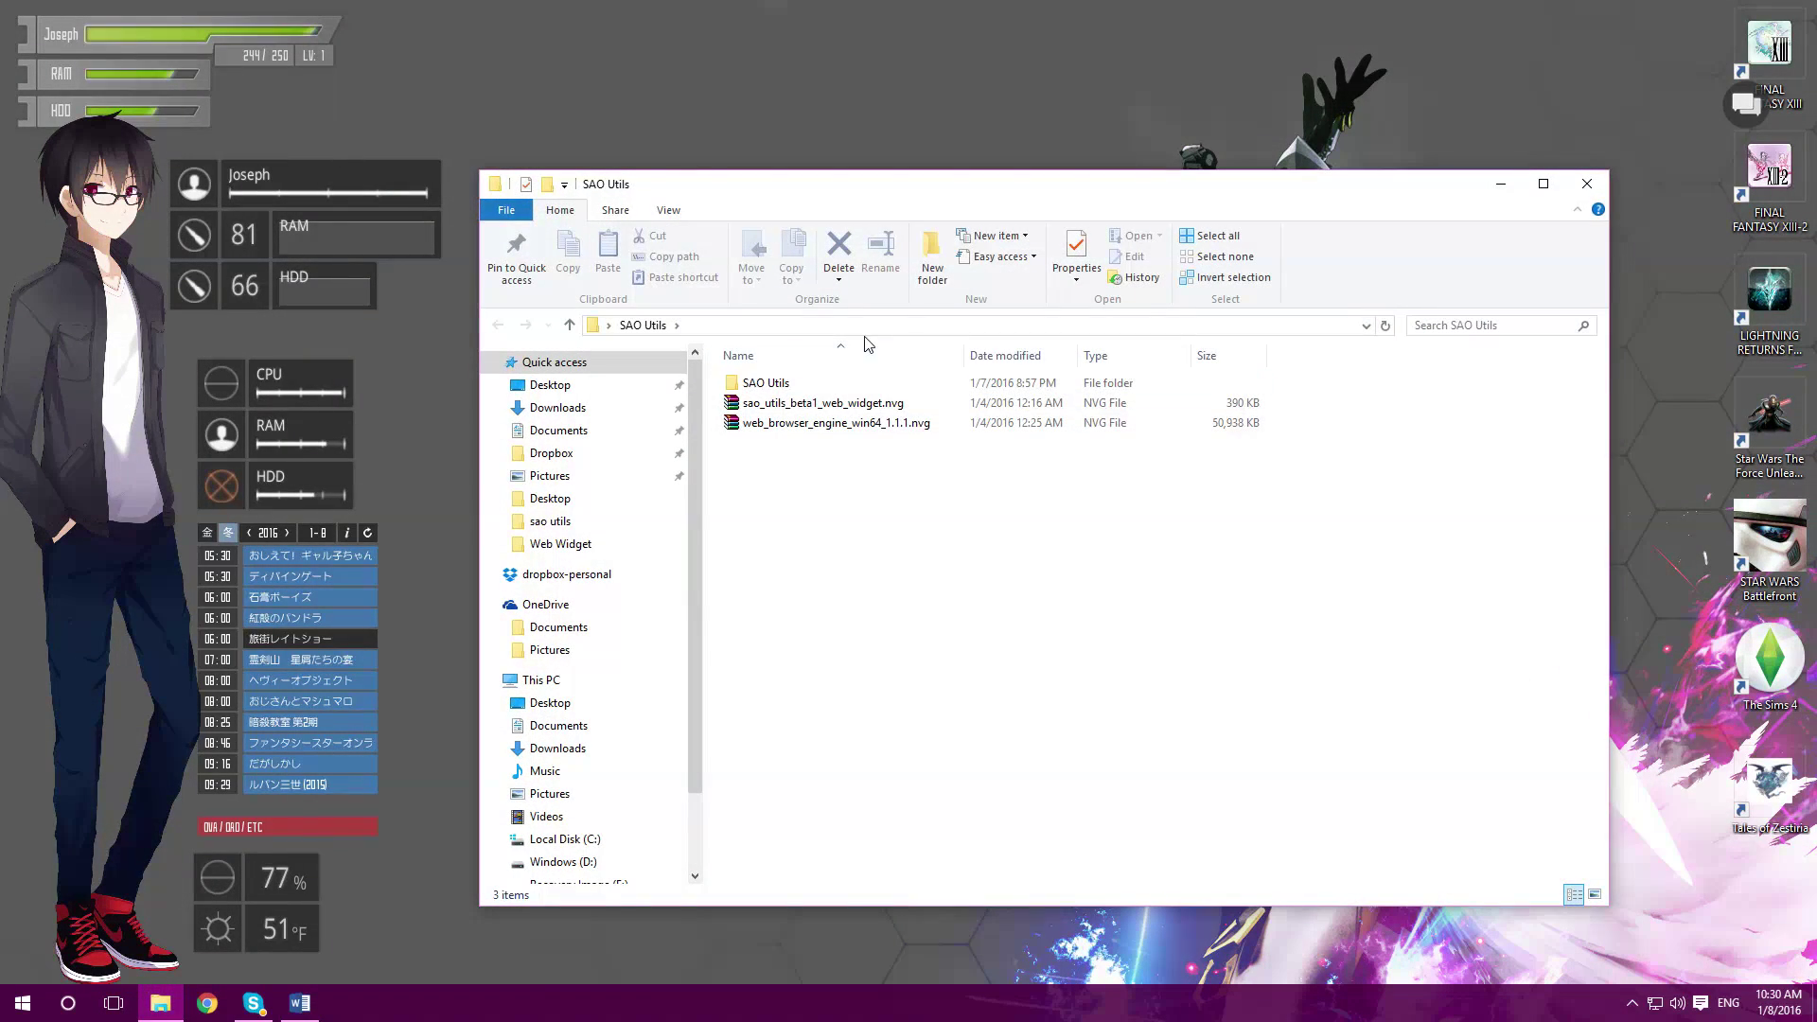
double_click(804, 383)
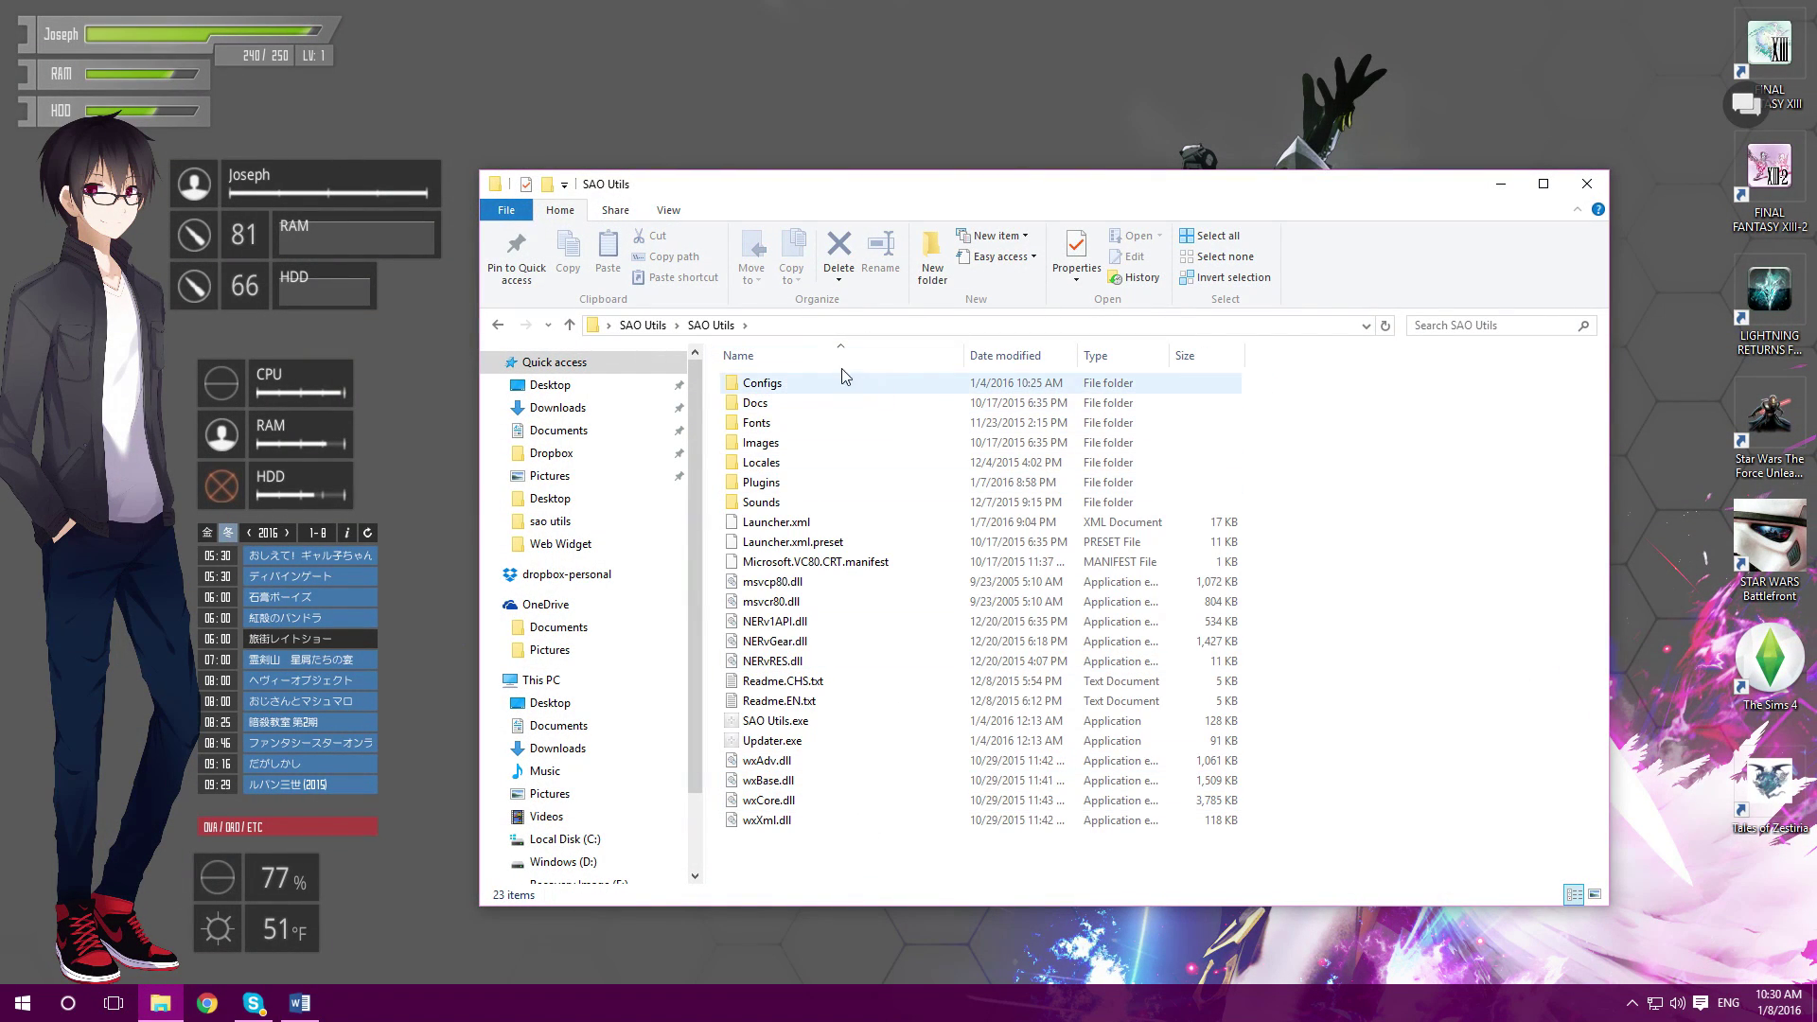
left_click(496, 332)
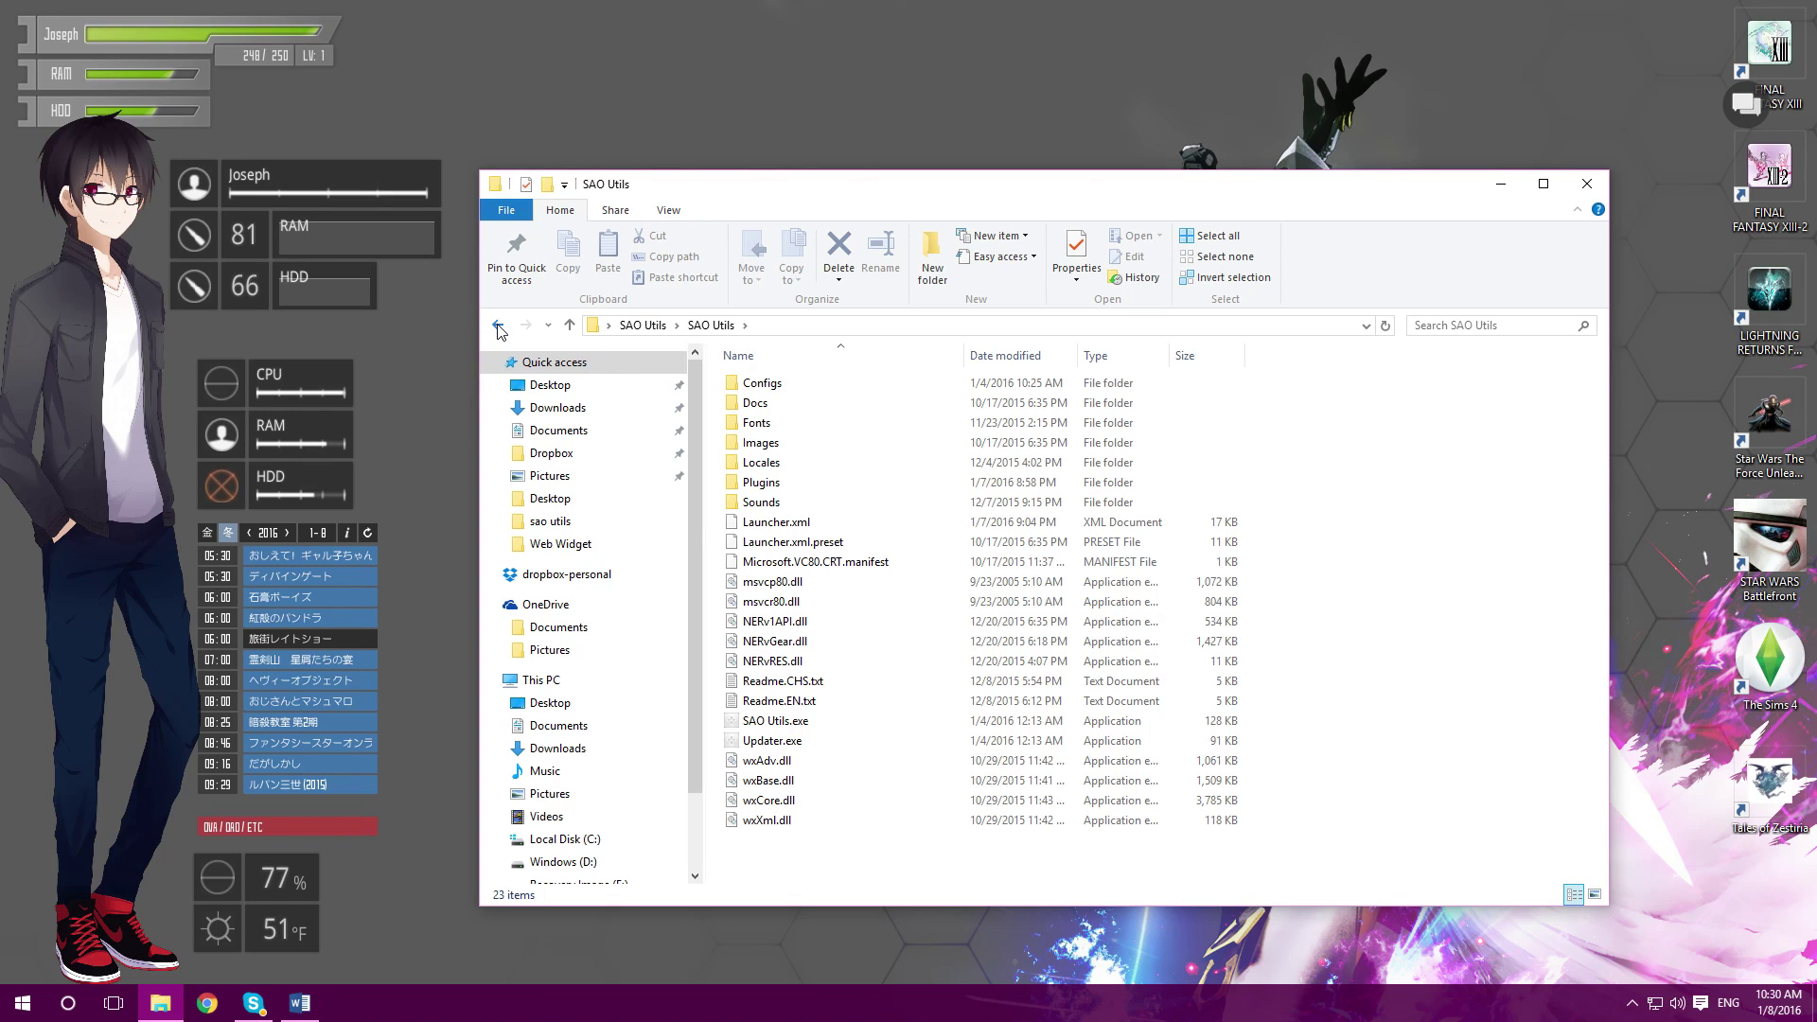
left_click(802, 485)
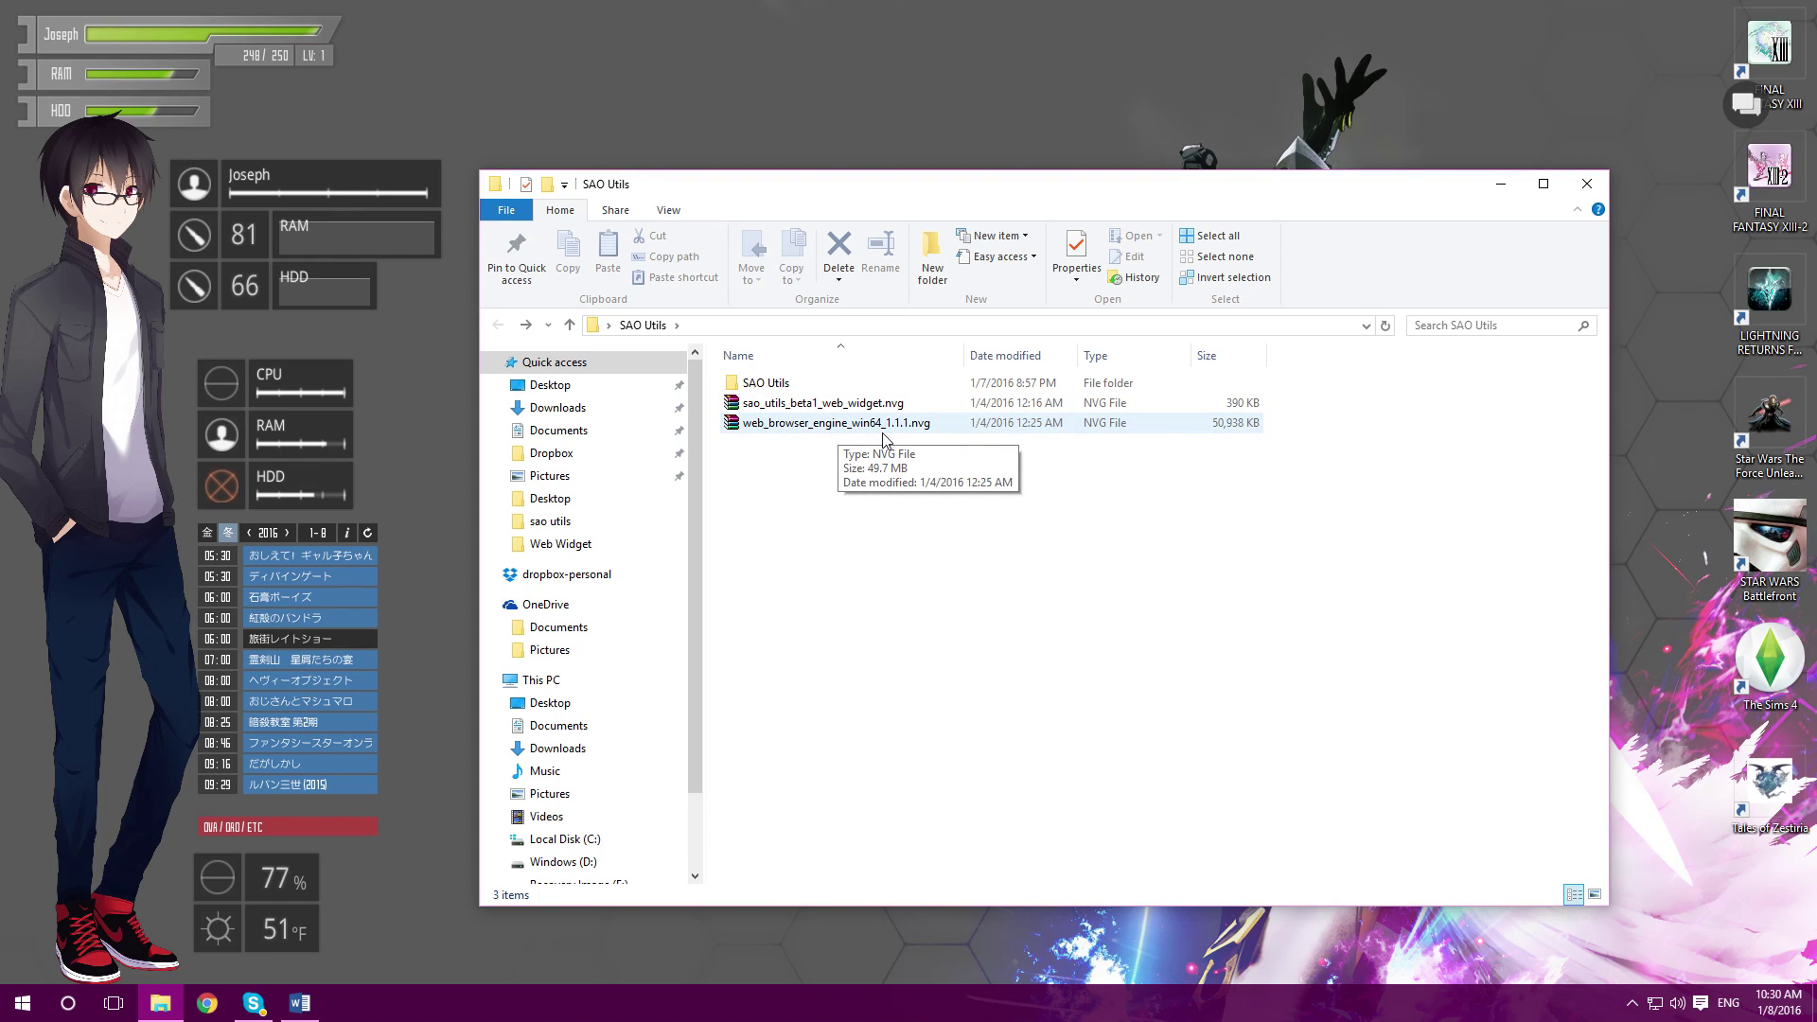
mouse_move(885, 483)
left_mouse_down()
mouse_move(892, 426)
mouse_move(879, 496)
left_mouse_up()
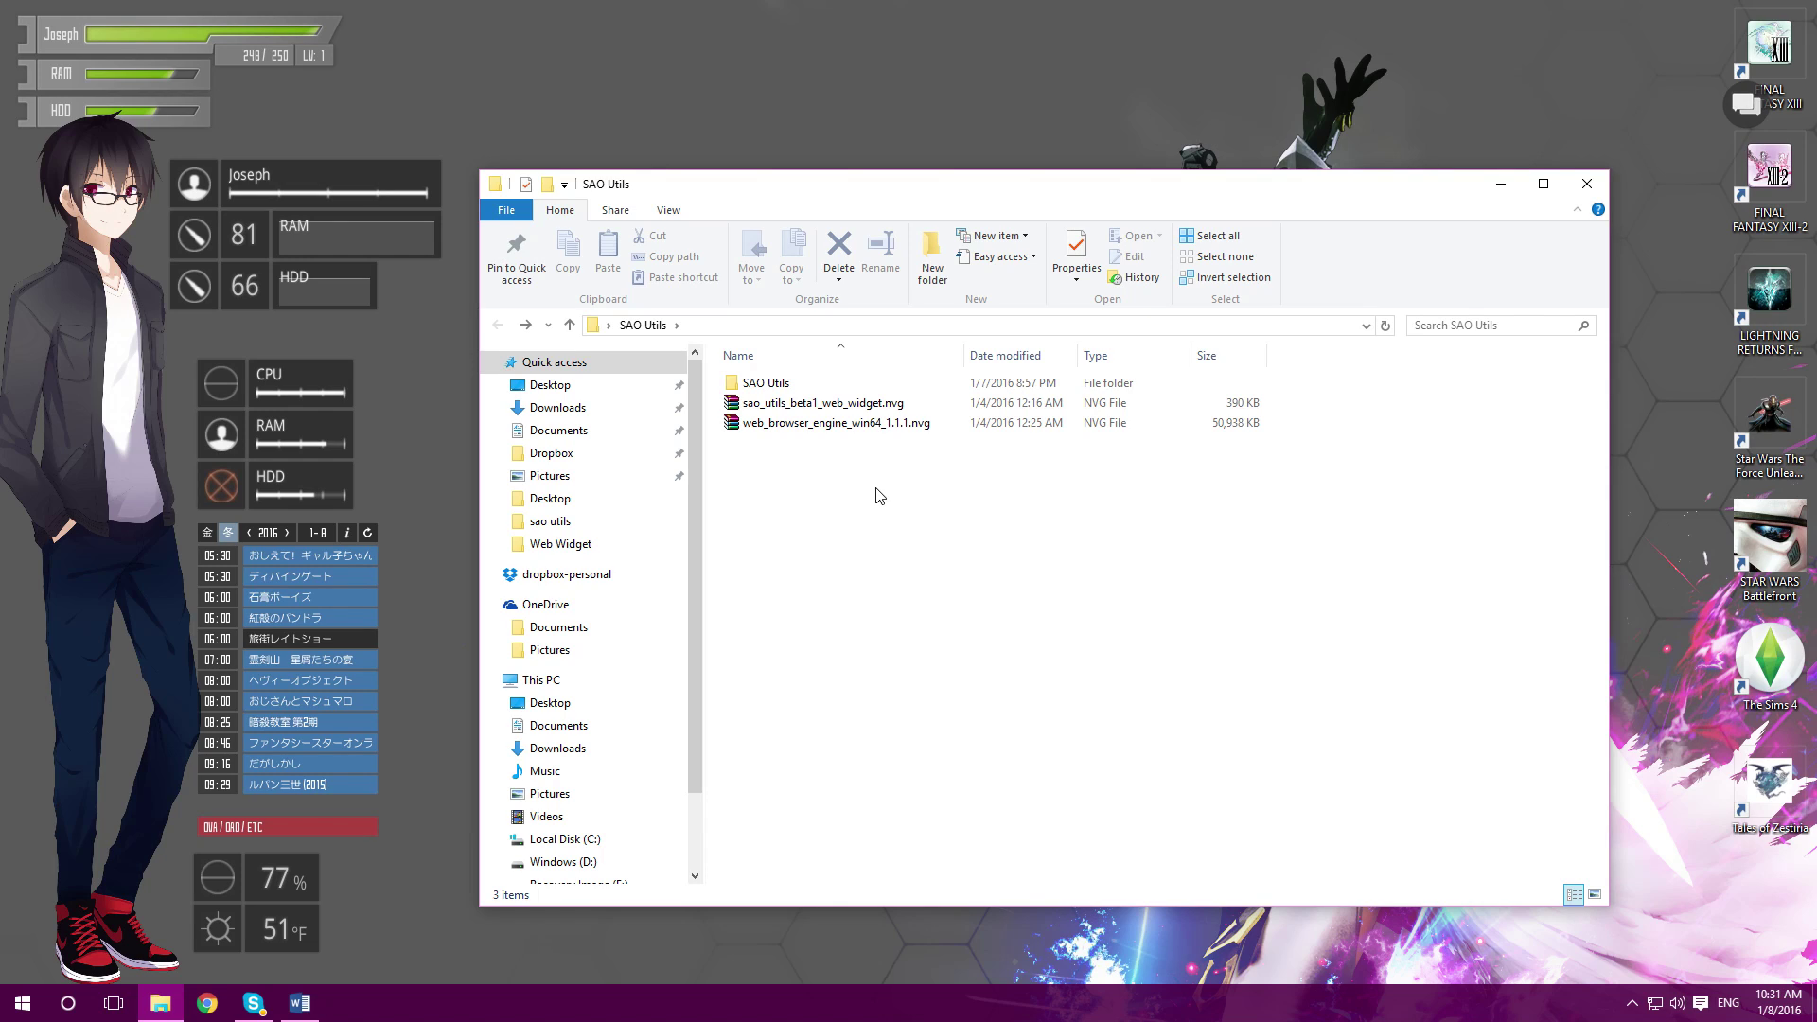
Step: Open the inner SAO Utils program folder and exit the SAO Utils instance that is already running
double_click(843, 388)
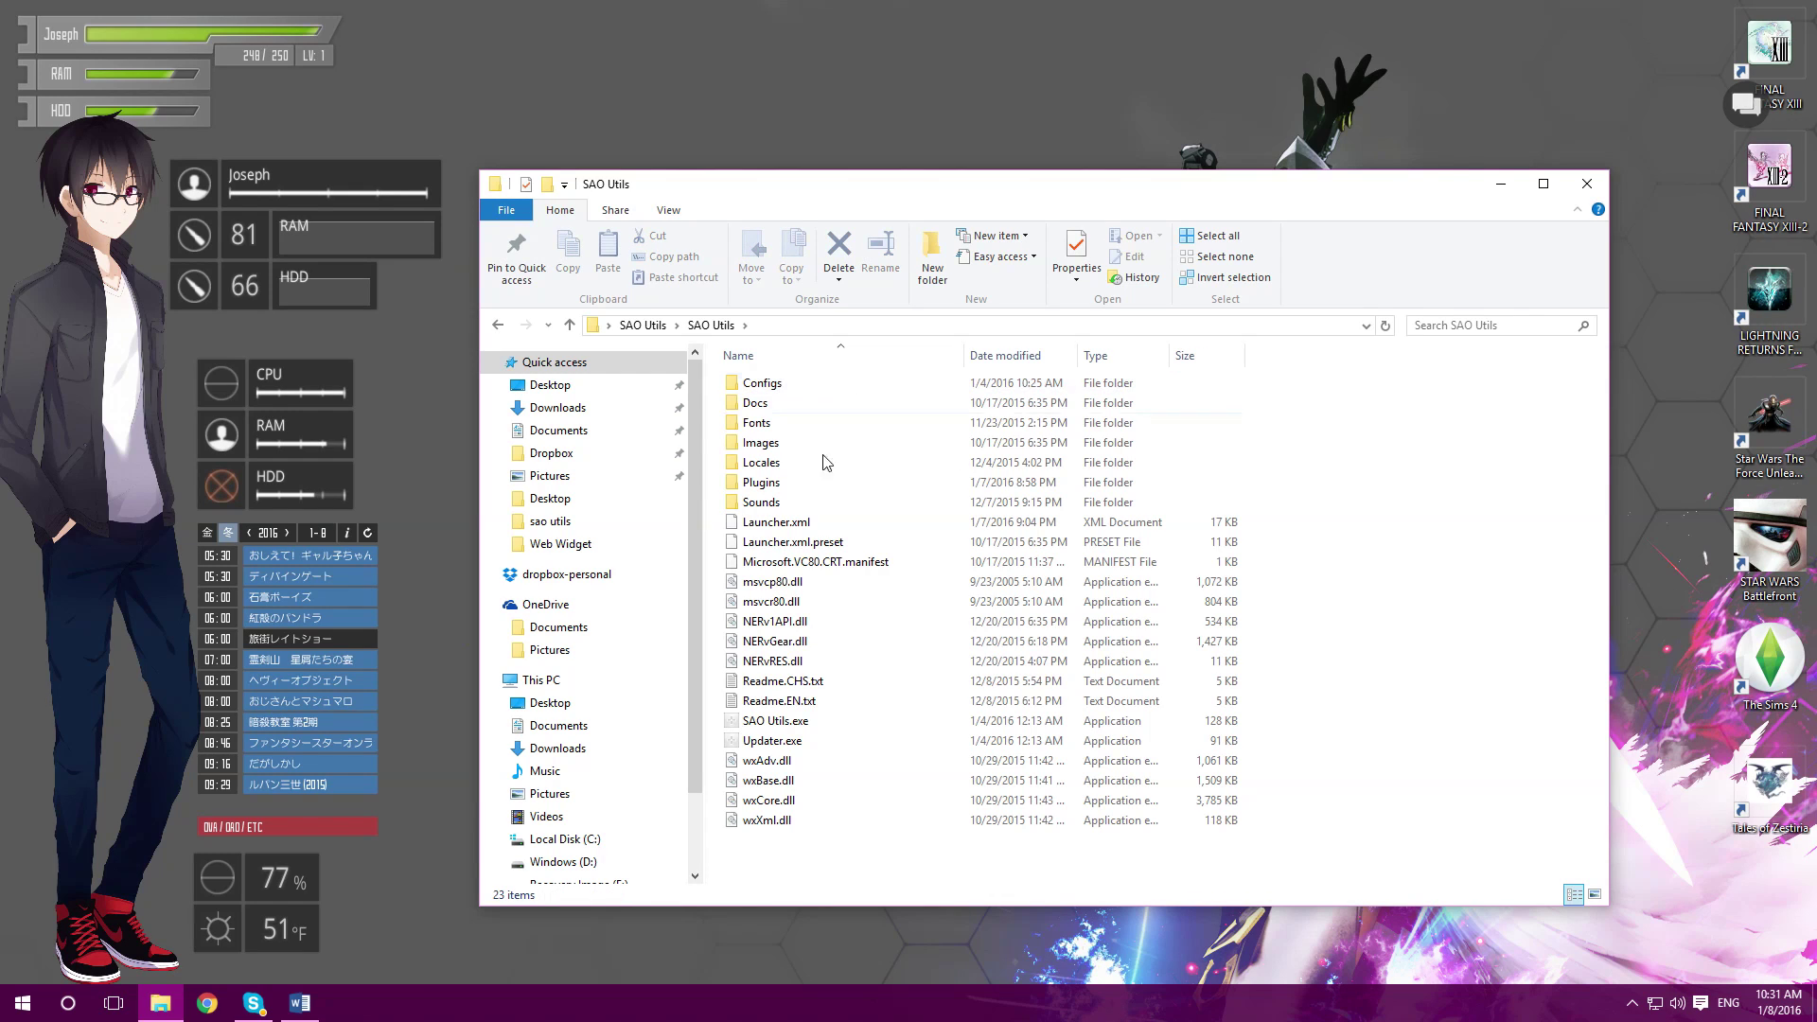
left_click(1631, 1007)
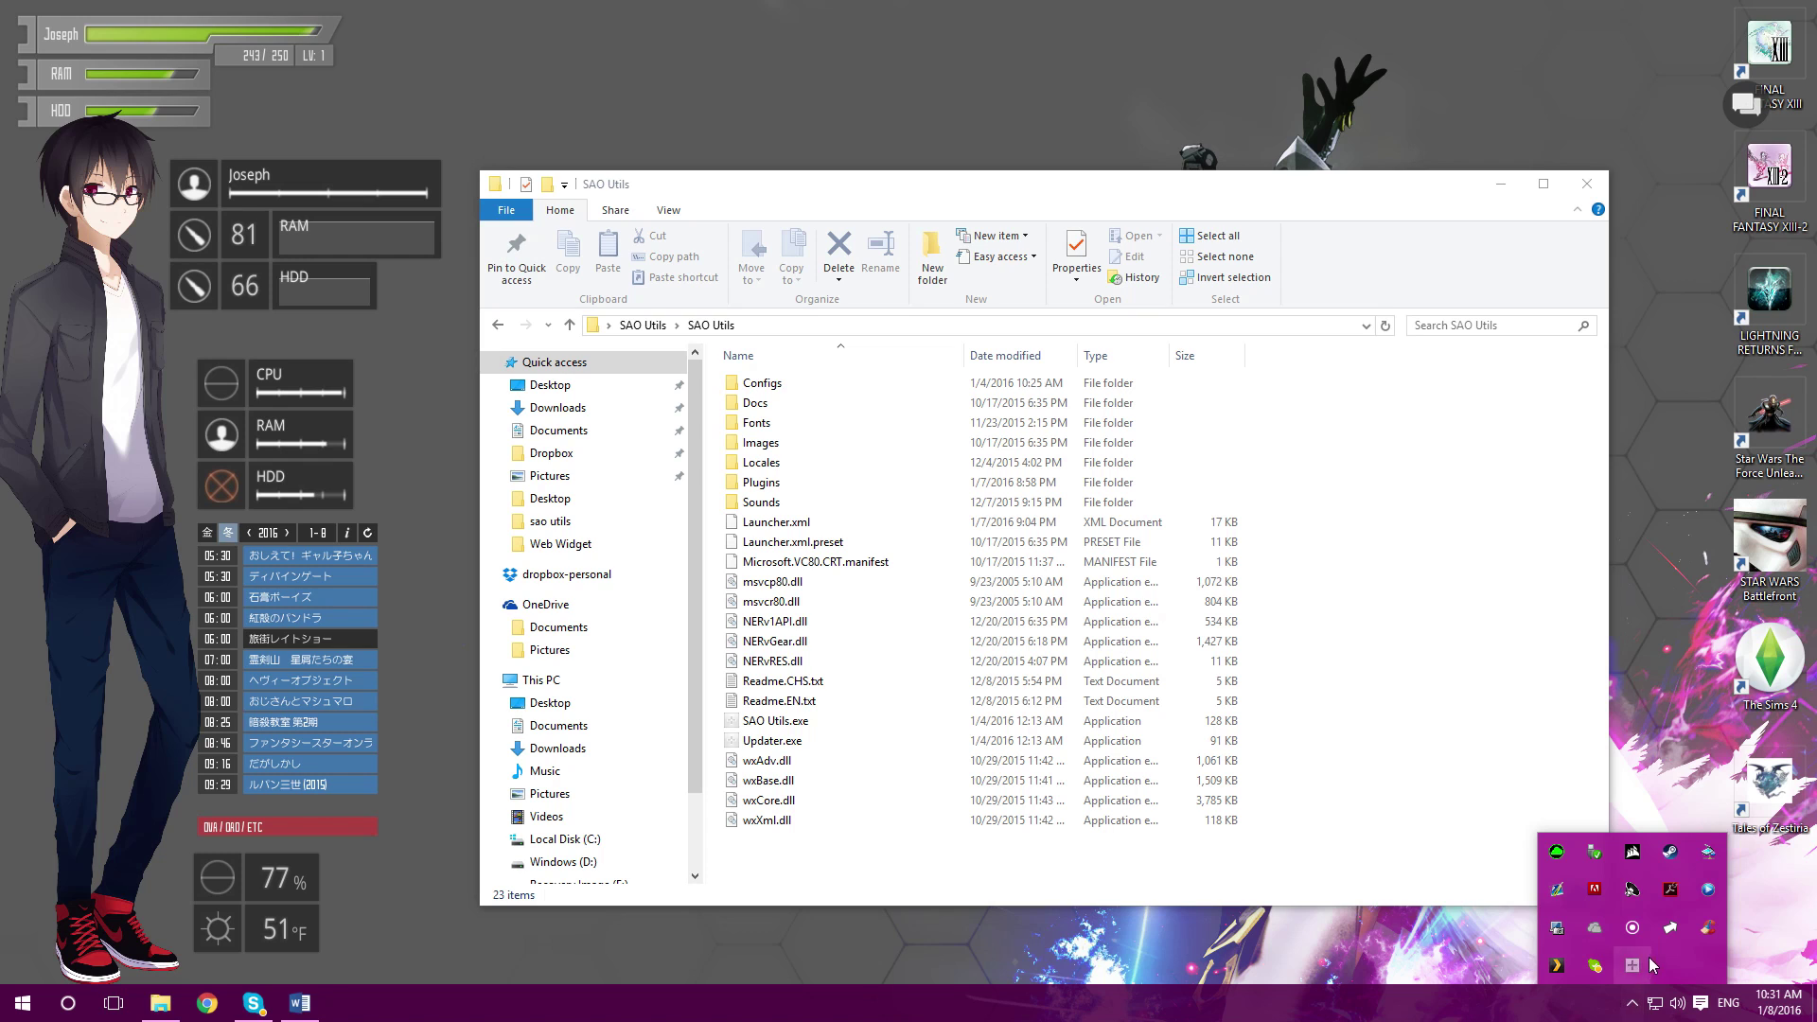
right_click(1637, 967)
key("Escape")
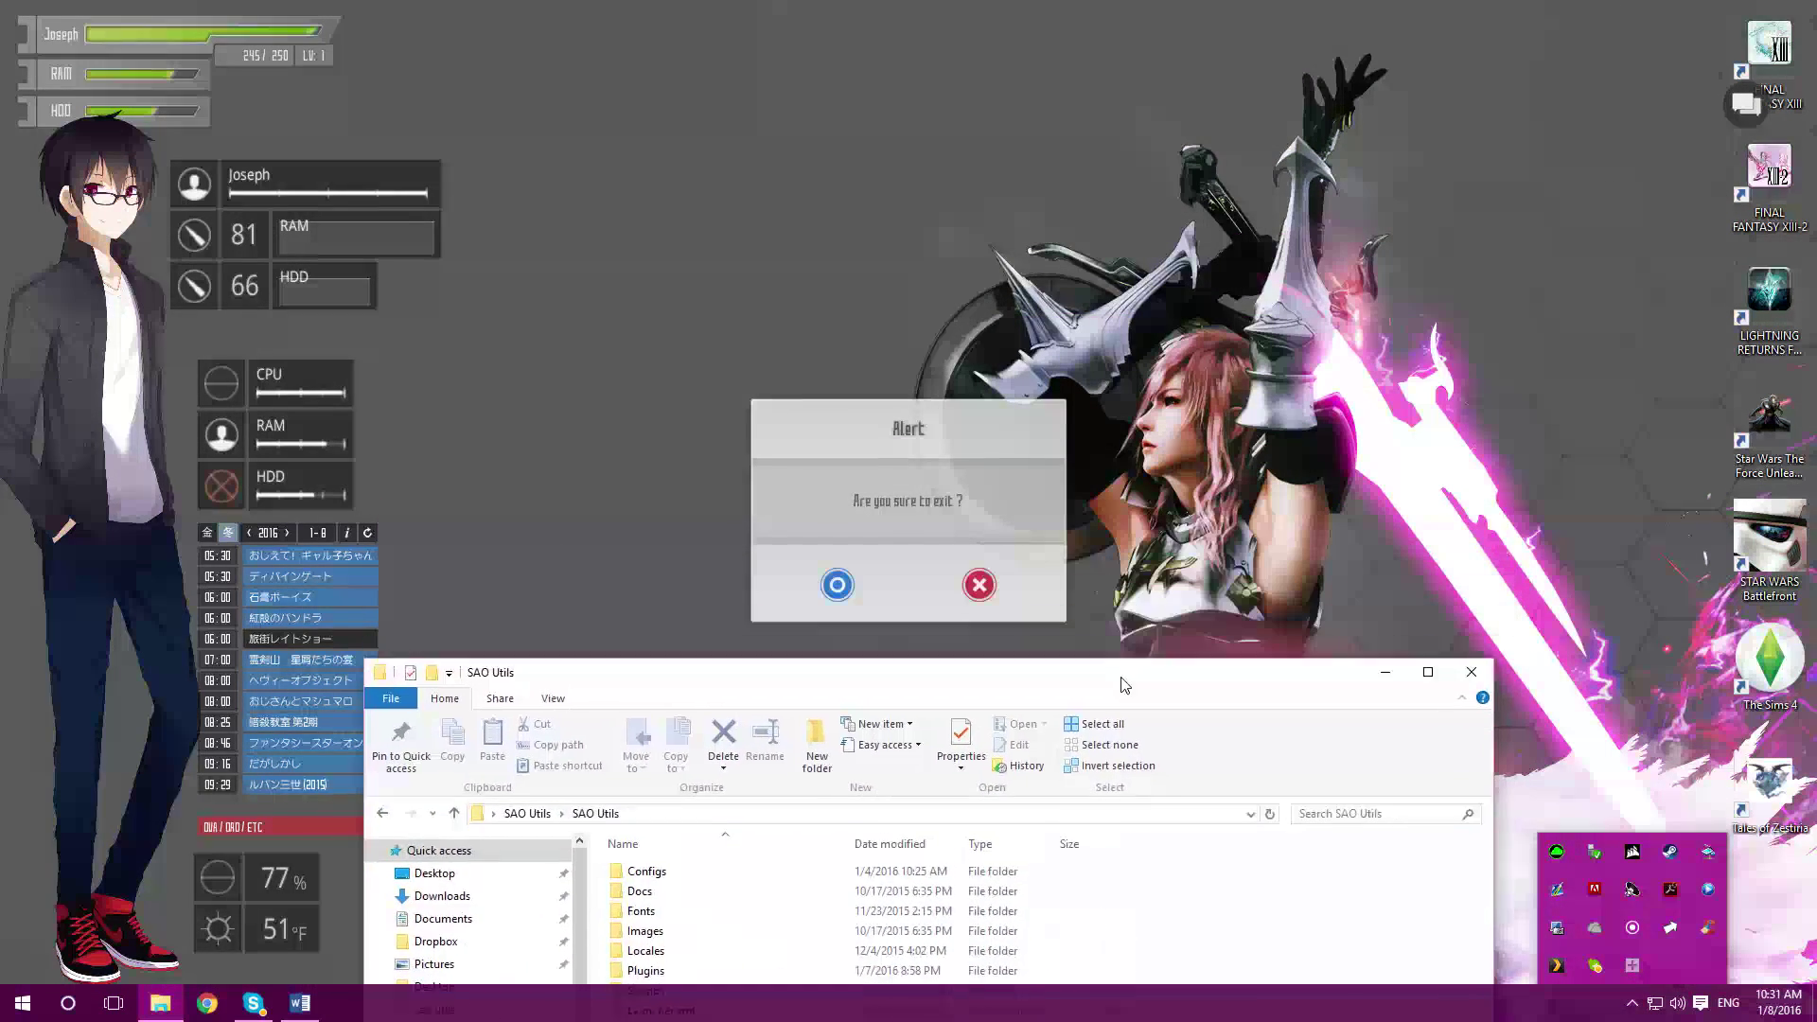
left_click(845, 580)
left_click_drag(937, 807, 929, 146)
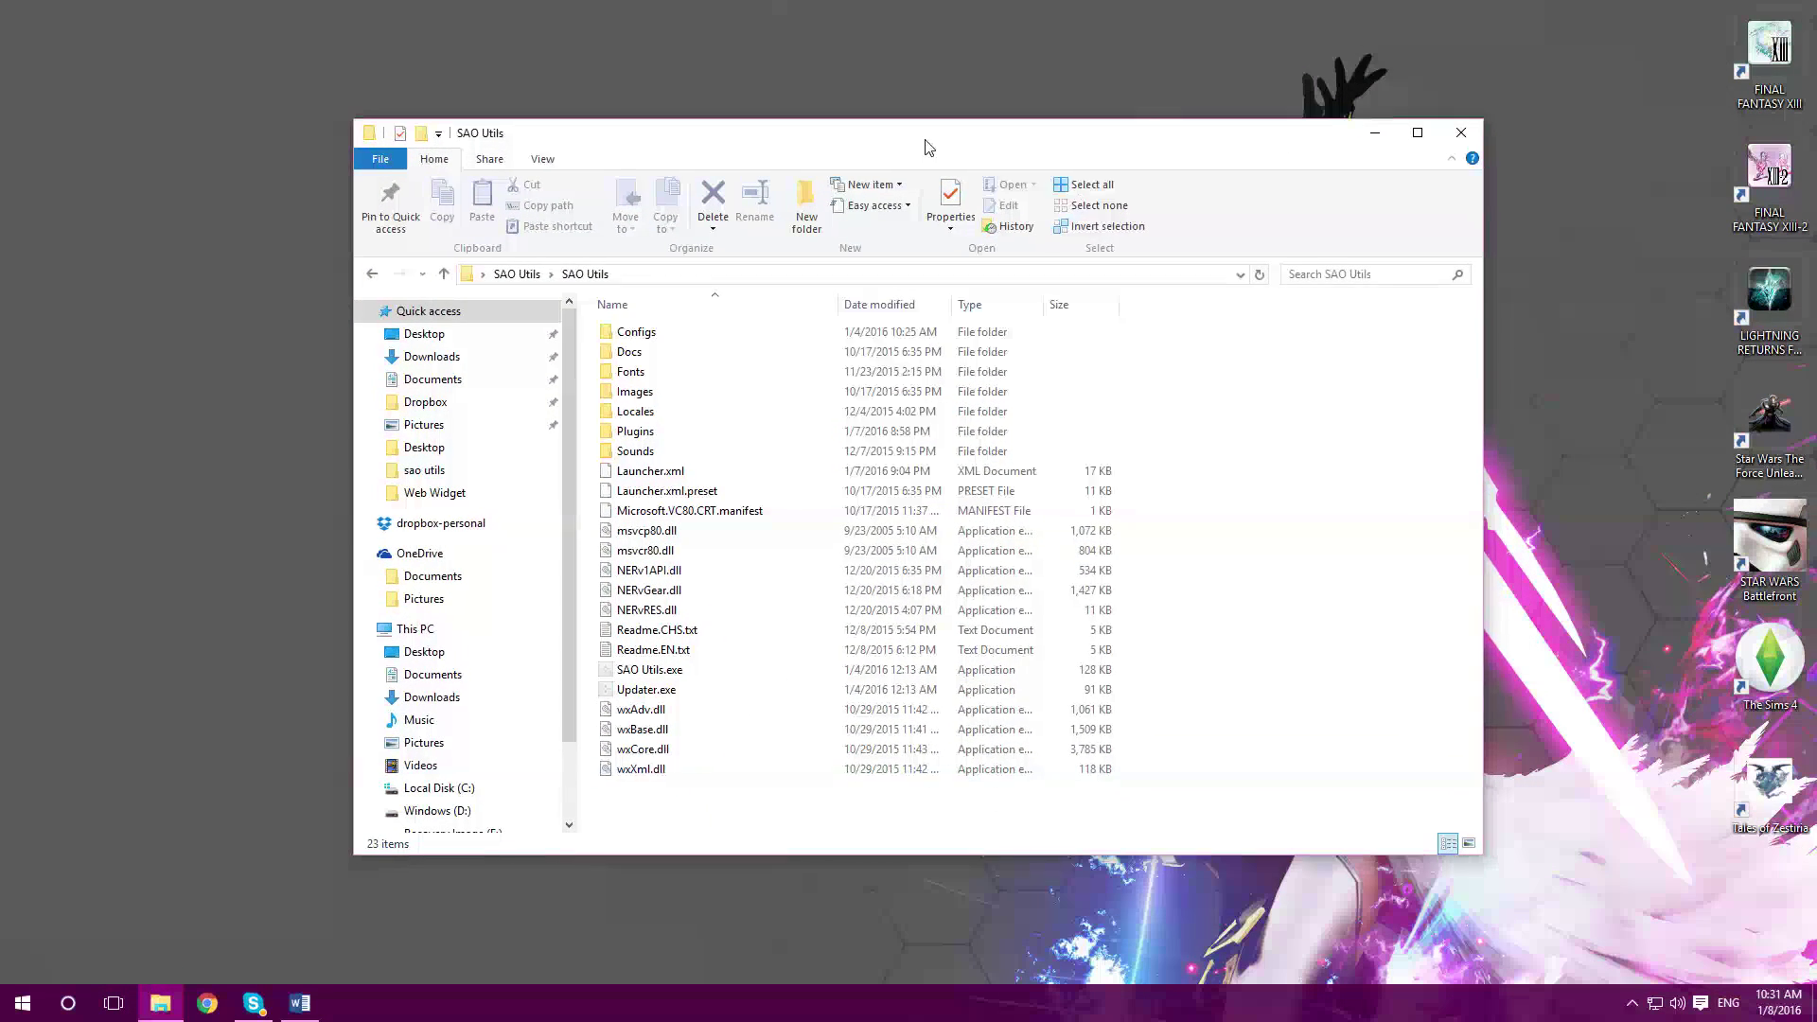
Step: Launch SAO Utils.exe from the program folder and close the File Explorer window
left_click(686, 671)
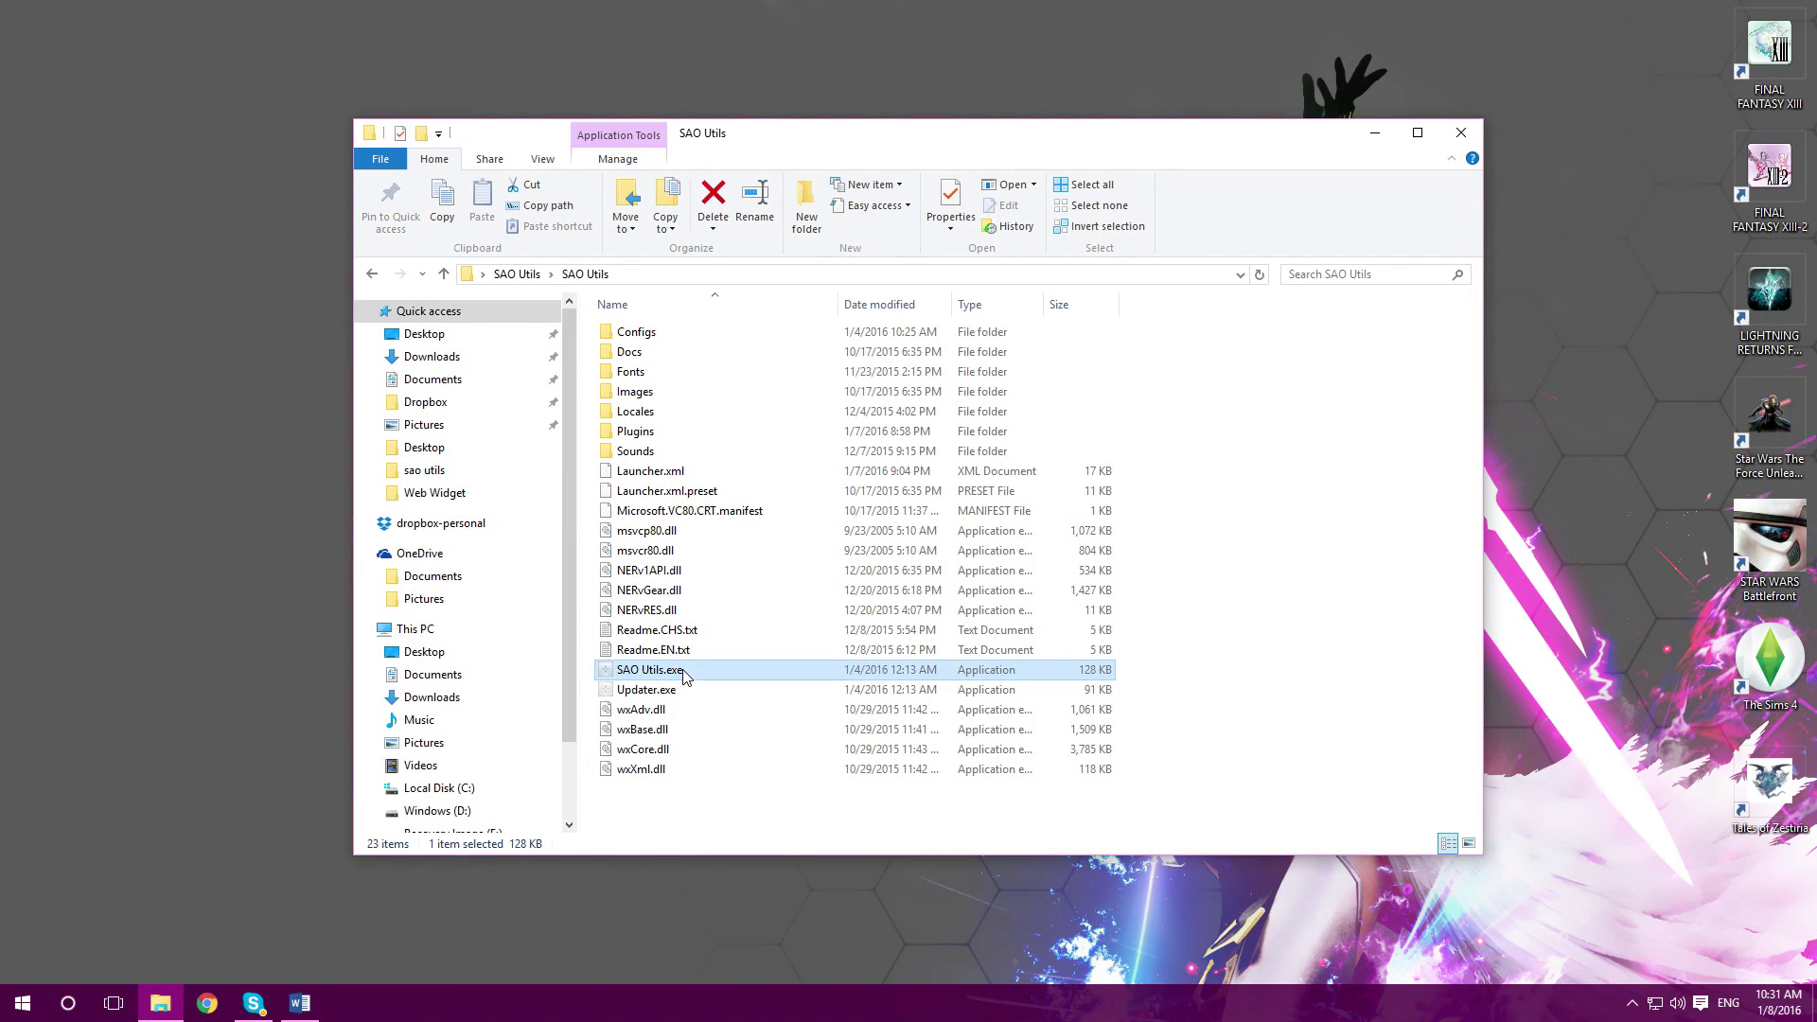
key("Return")
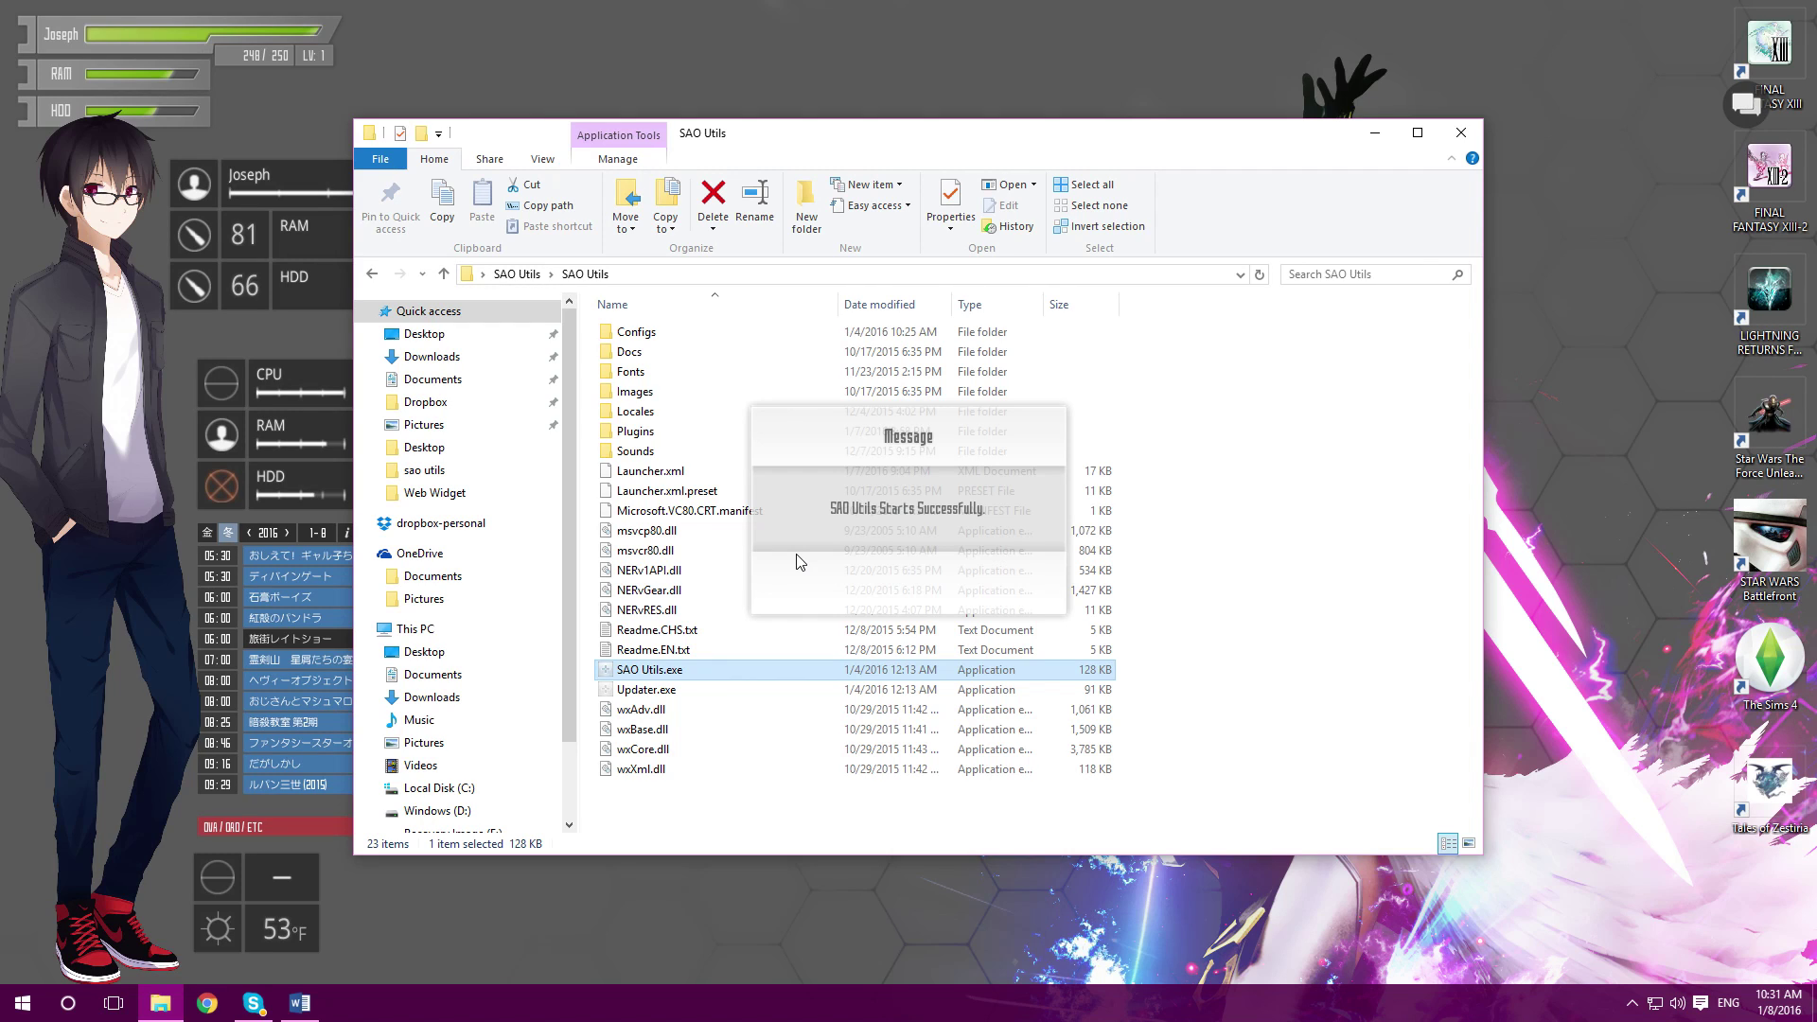
left_click(1463, 133)
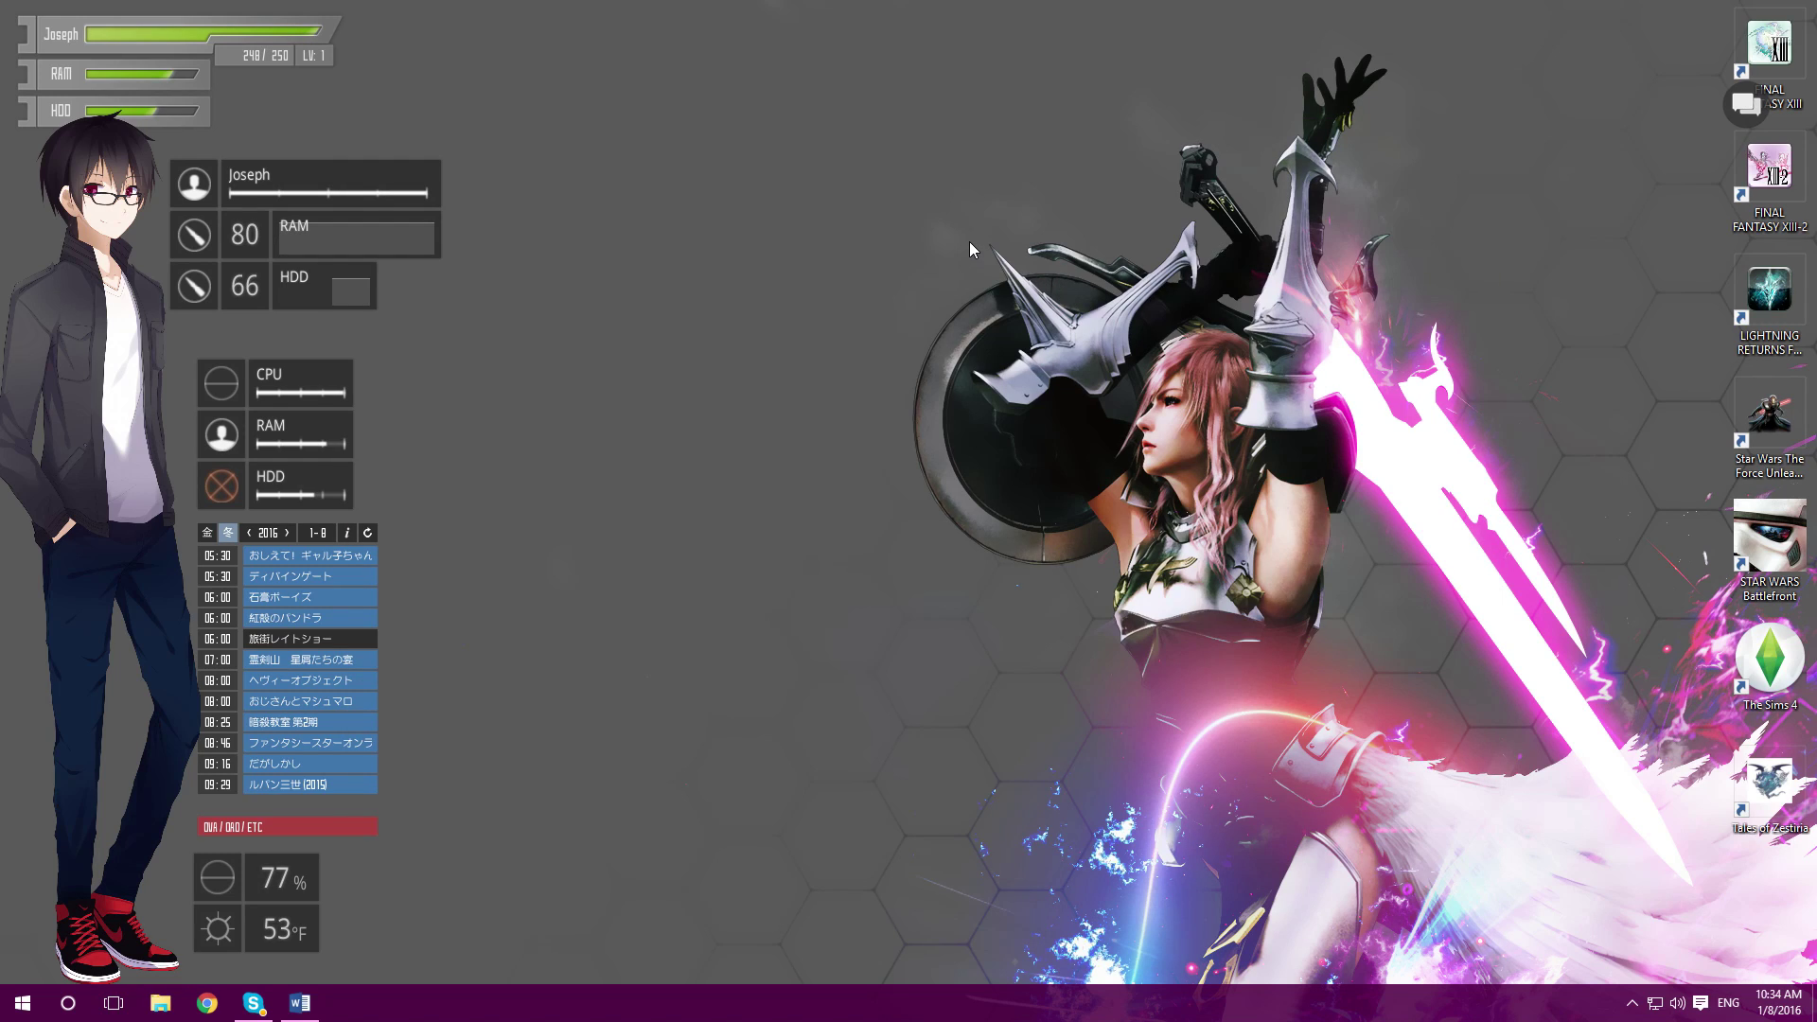
Step: Bring up the SAO launcher with its slide-down mouse gesture and open the General settings from the options
left_click_drag(971, 253, 947, 593)
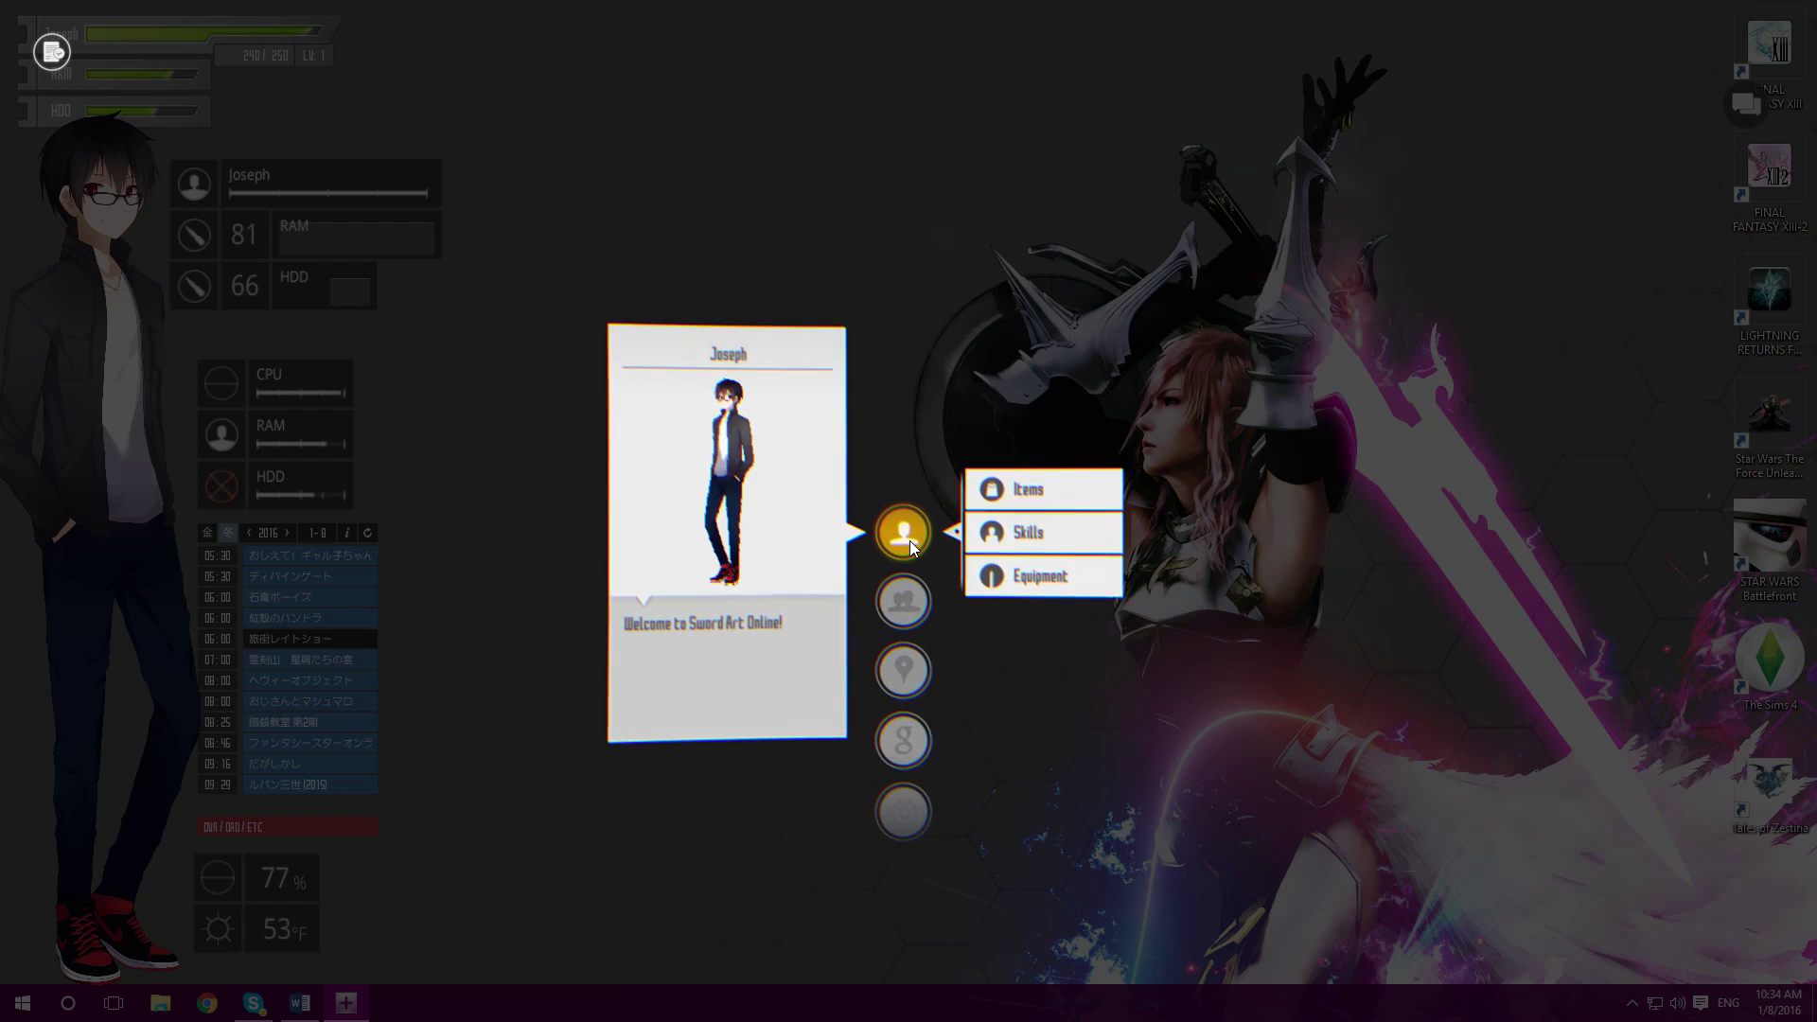
scroll(910, 568, "down", 2)
scroll(910, 649, "down", 2)
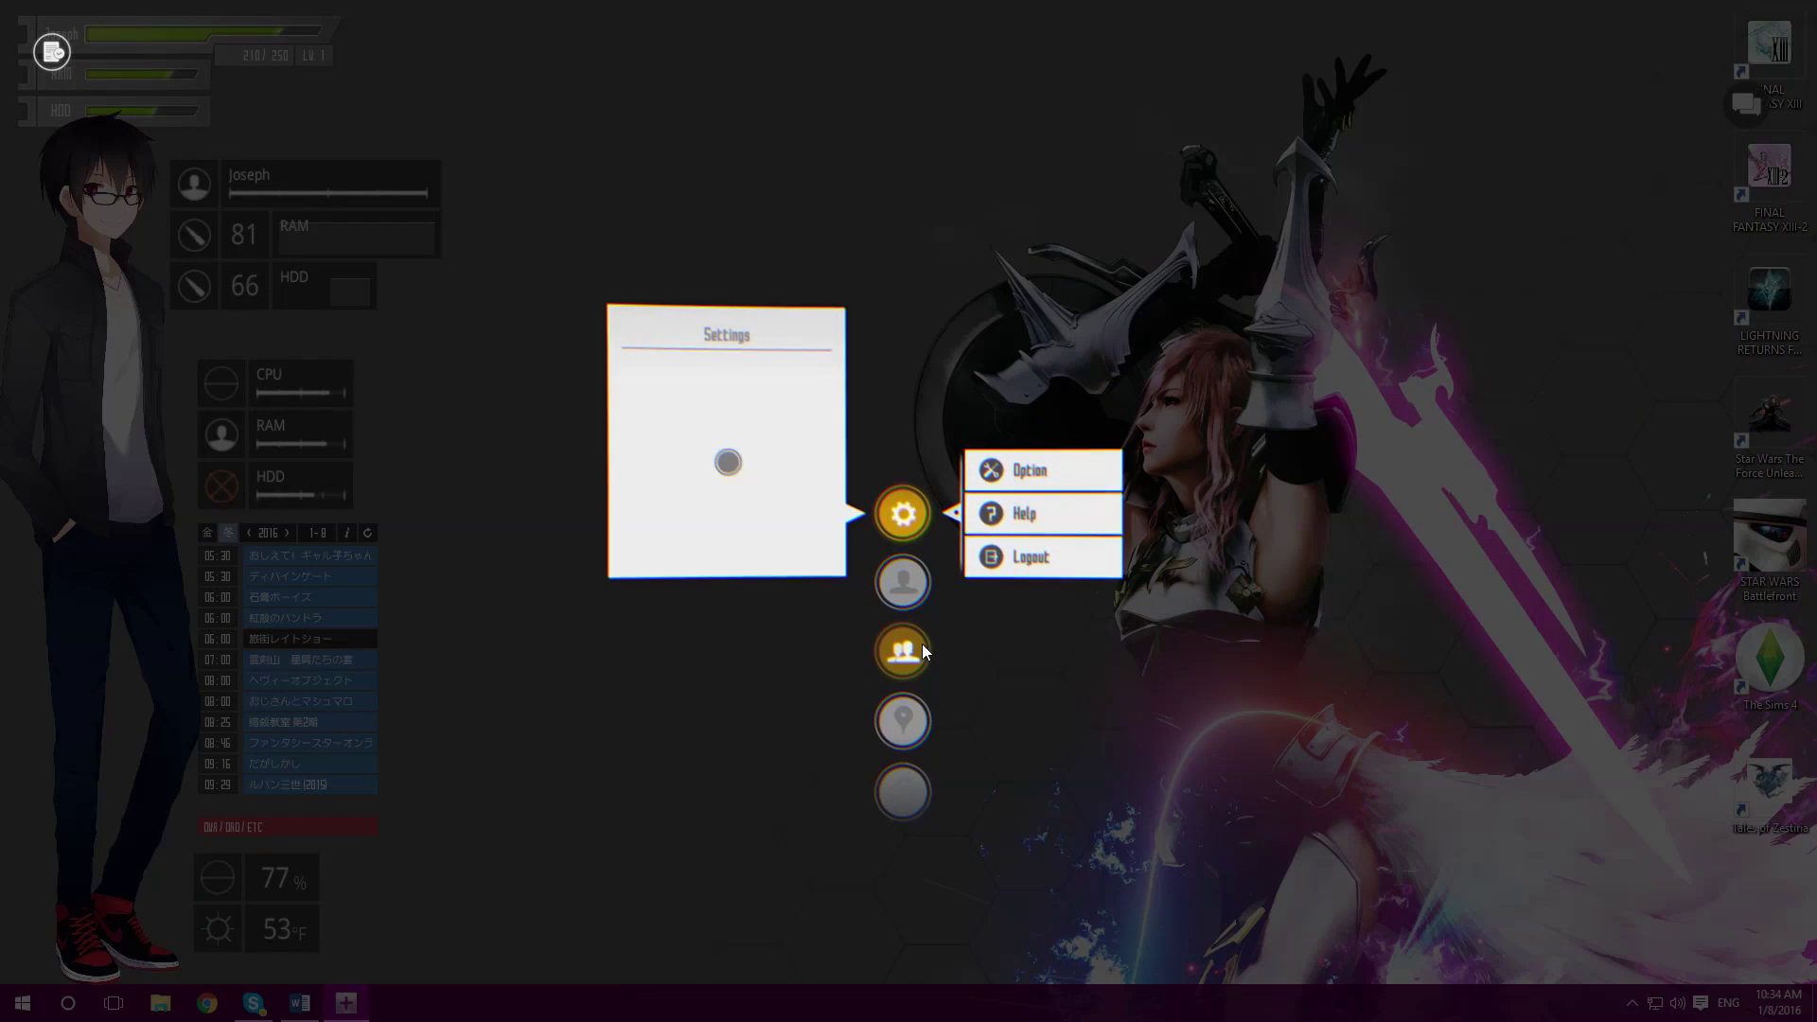
left_click(1042, 488)
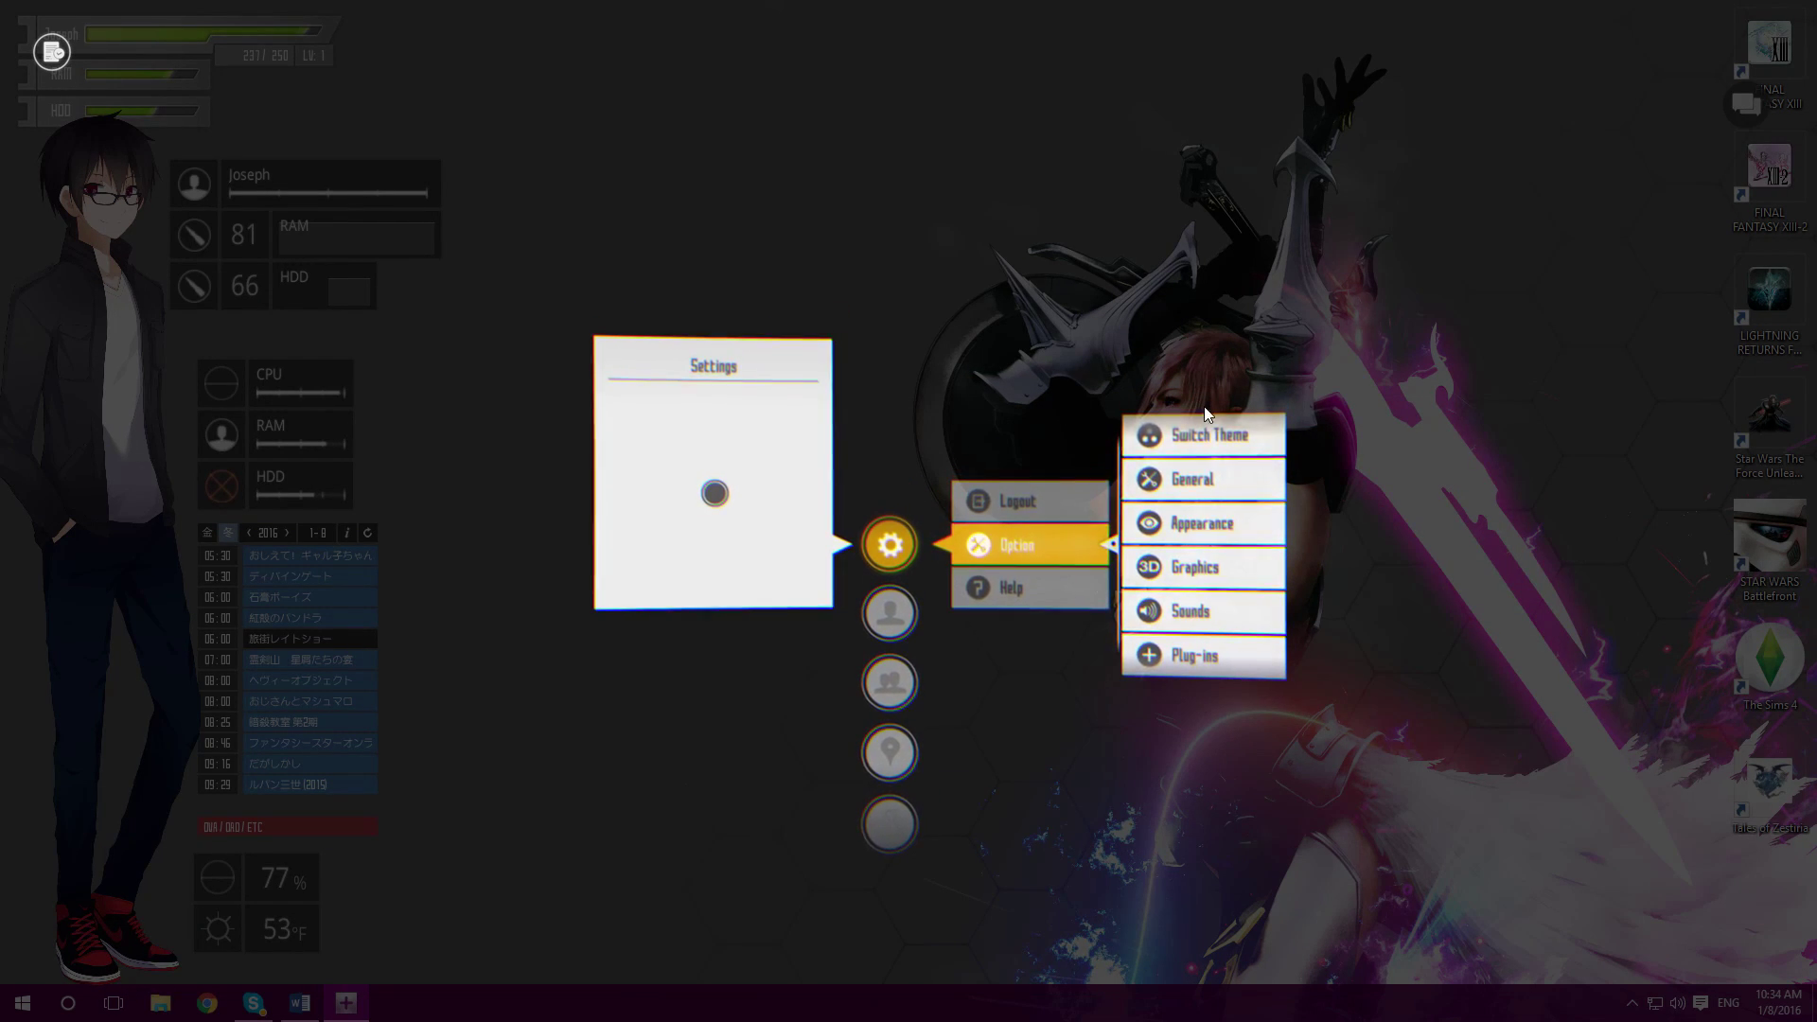
left_click(1208, 484)
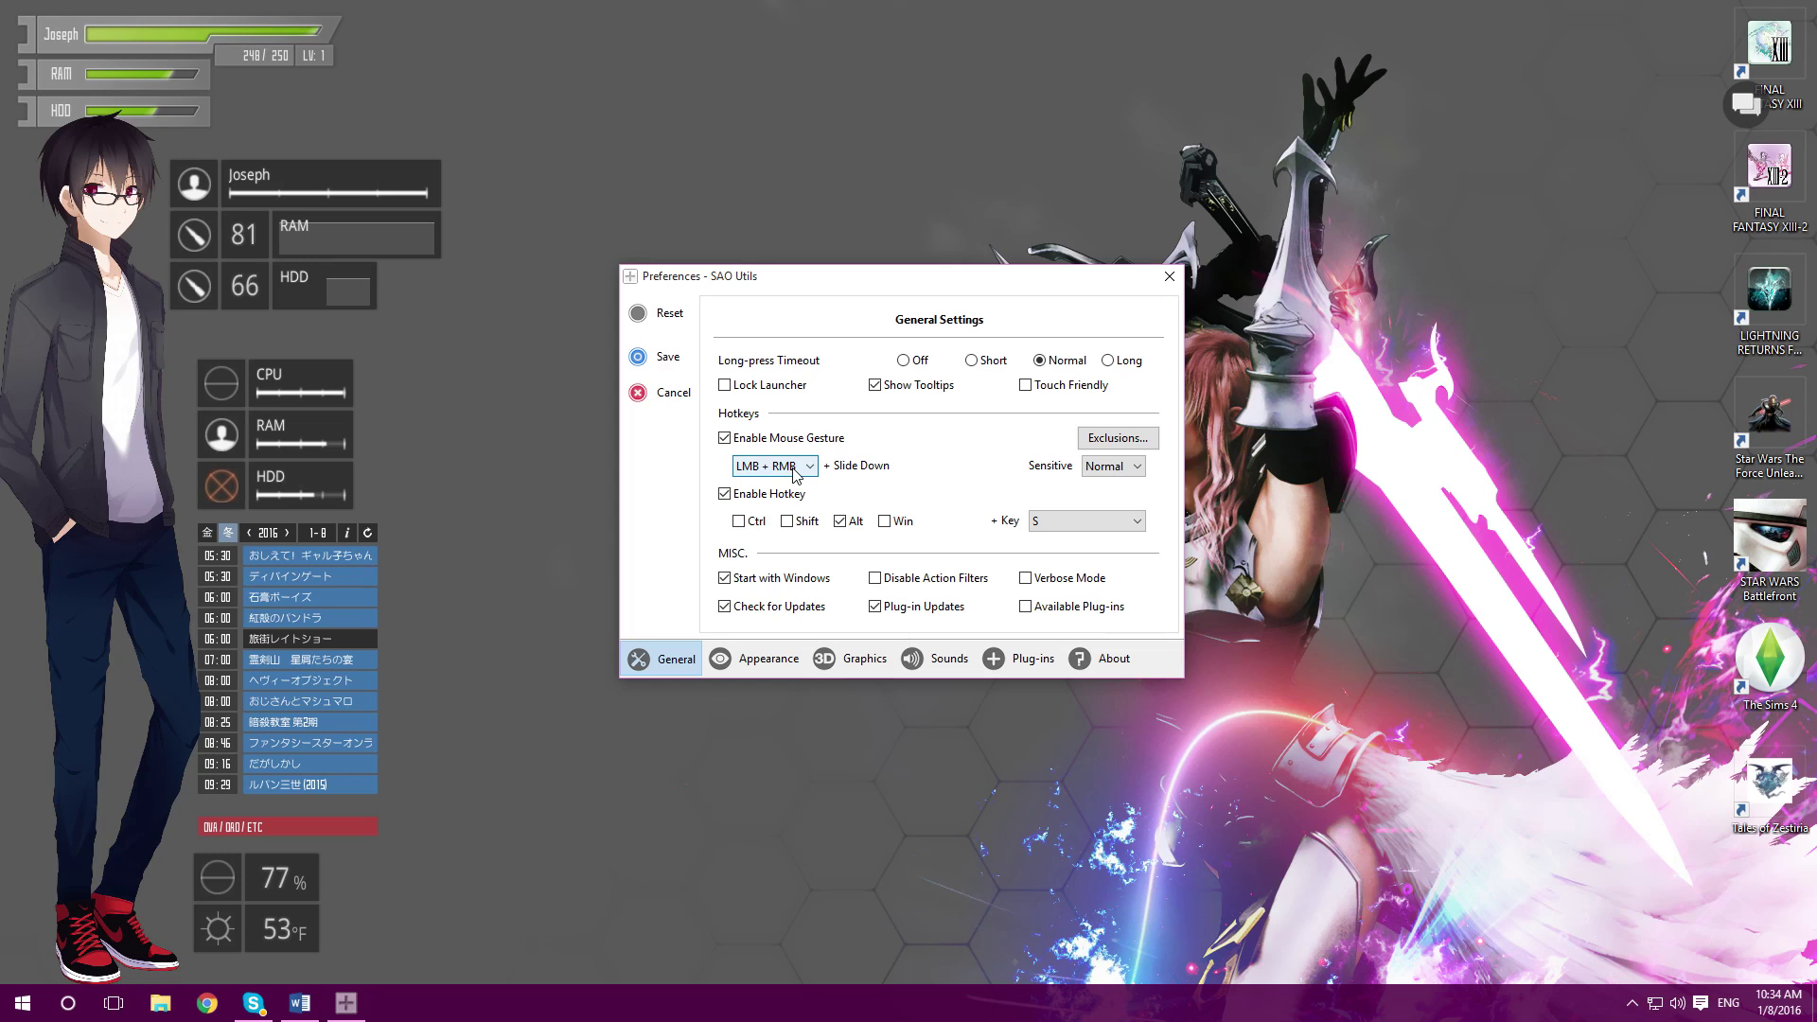
Step: Examine the available mouse gesture triggers and gesture sensitivity choices in the General settings
left_click(794, 471)
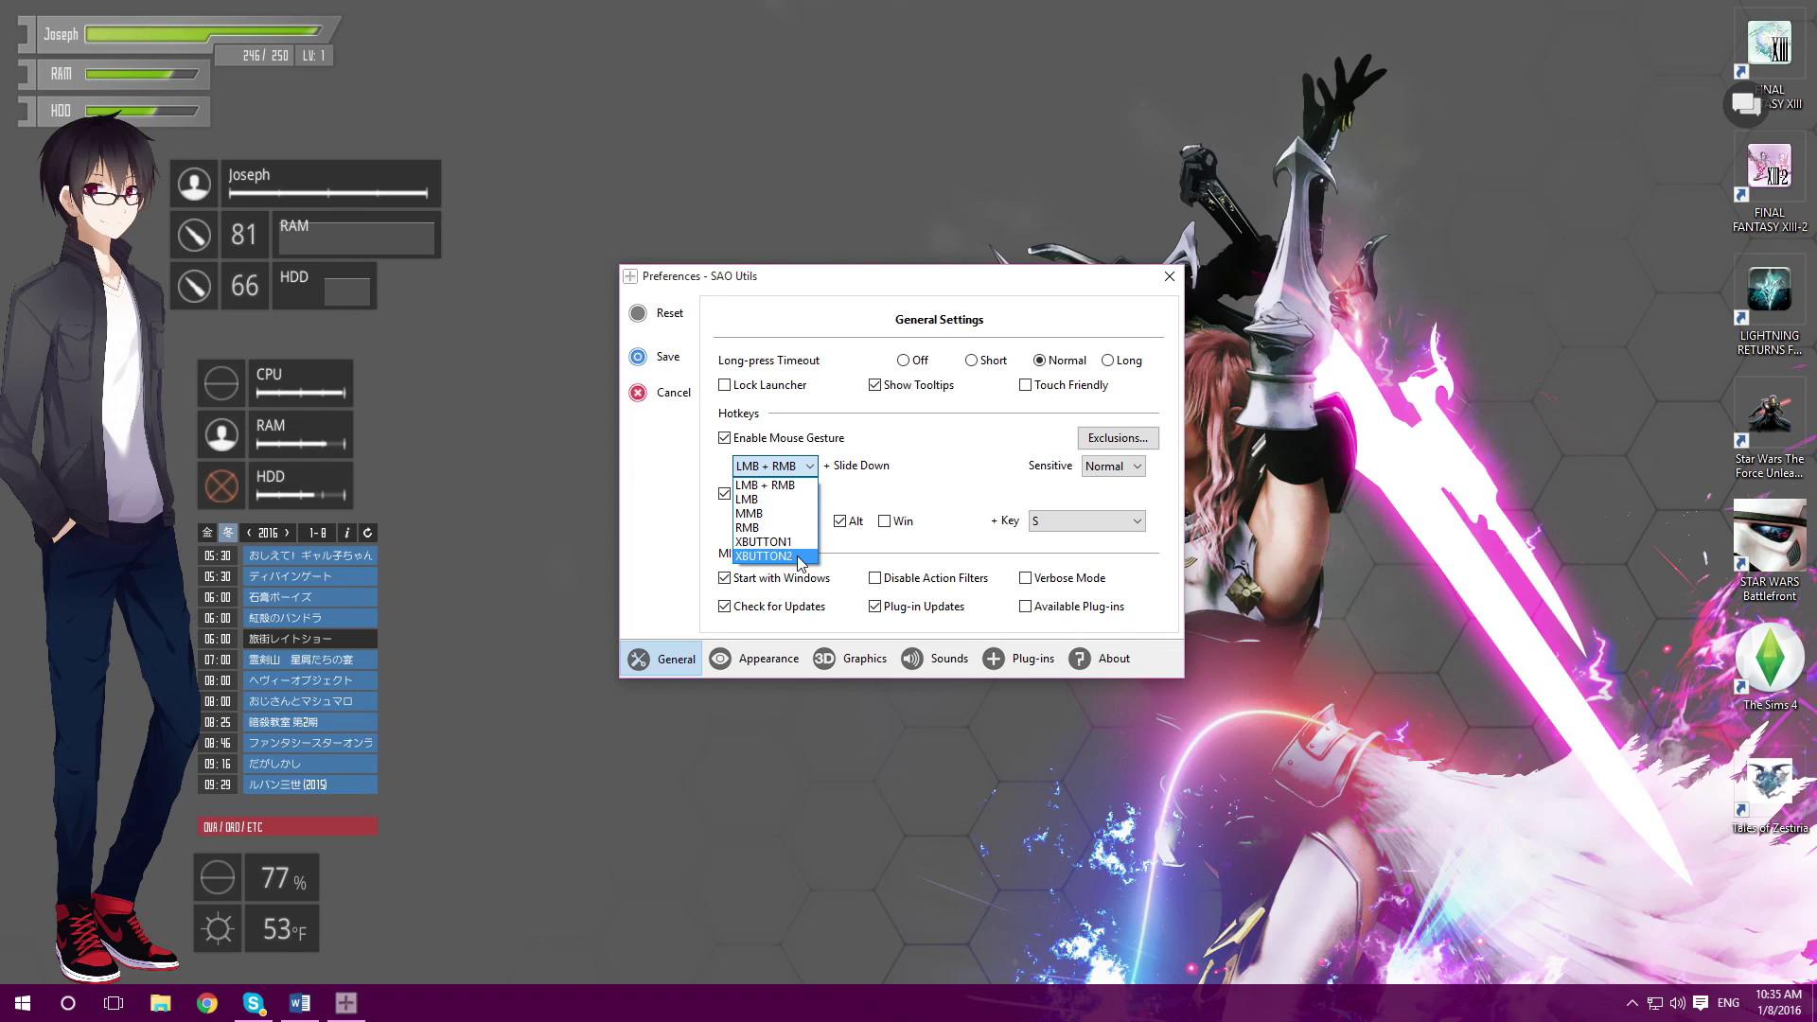
left_click(807, 466)
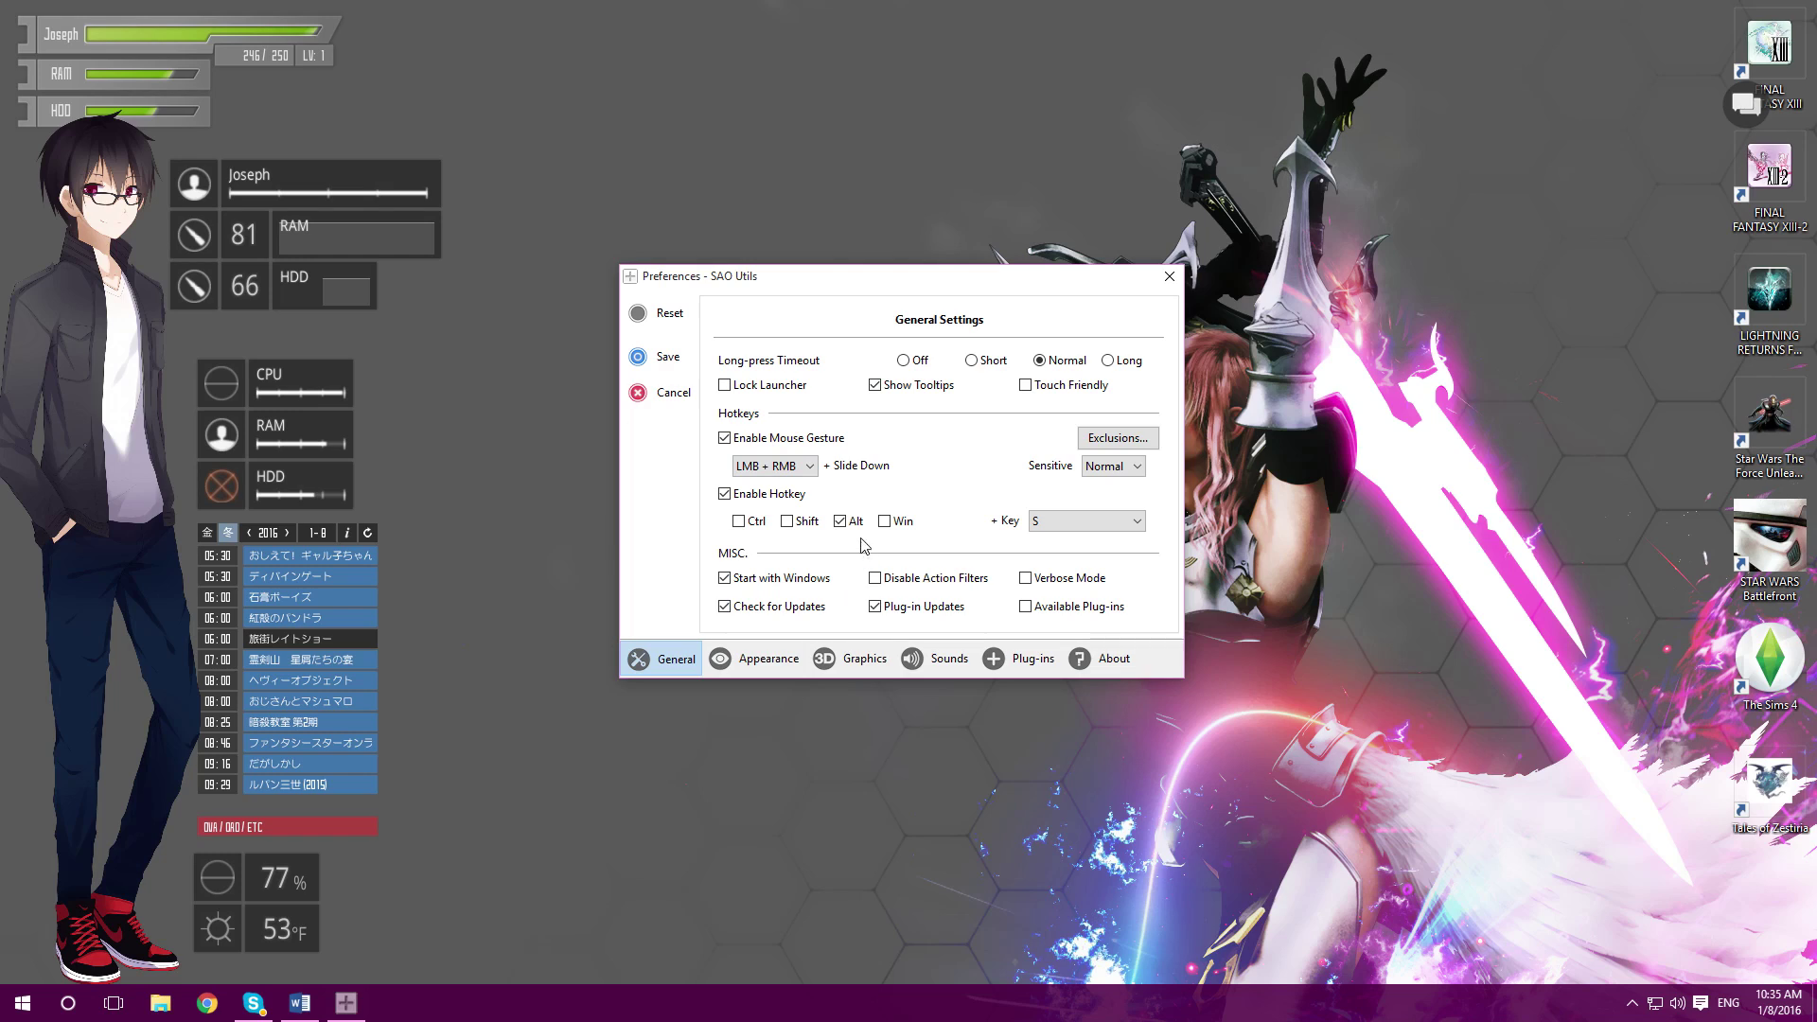
left_click(1110, 469)
left_click(1110, 471)
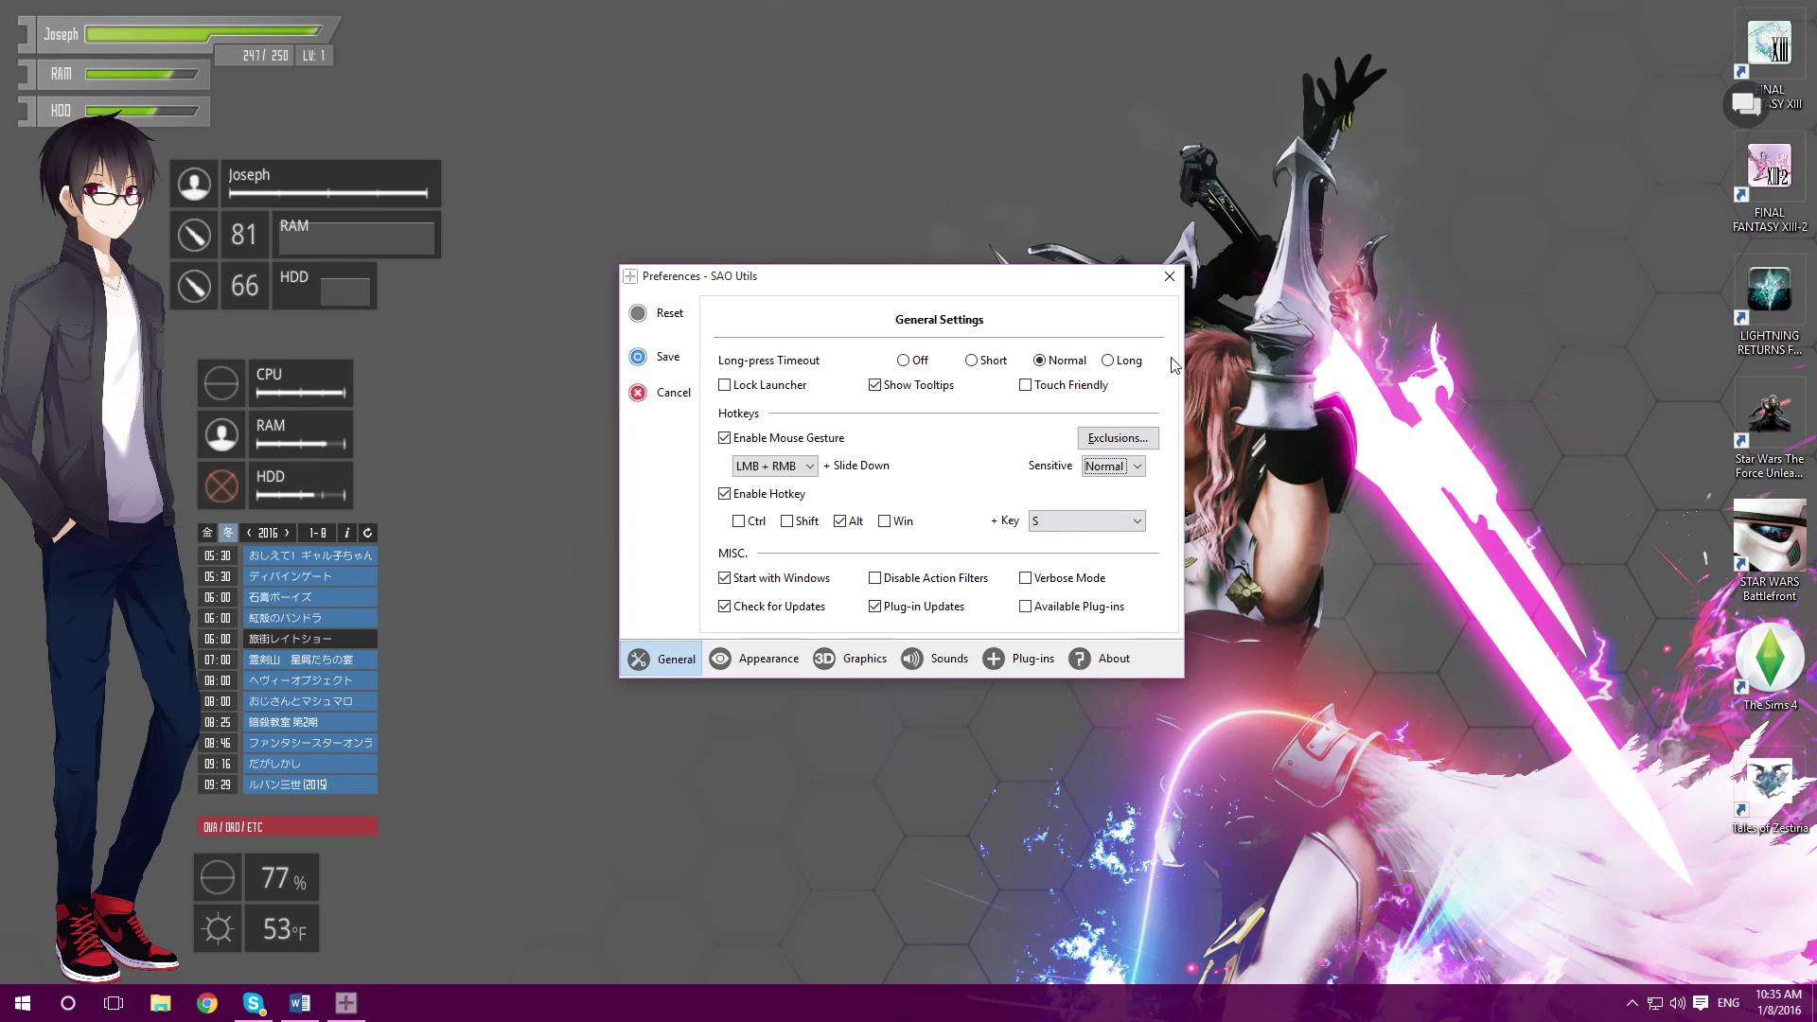
Step: Close the preferences and reopen the General settings through the SAO launcher
left_click(1170, 275)
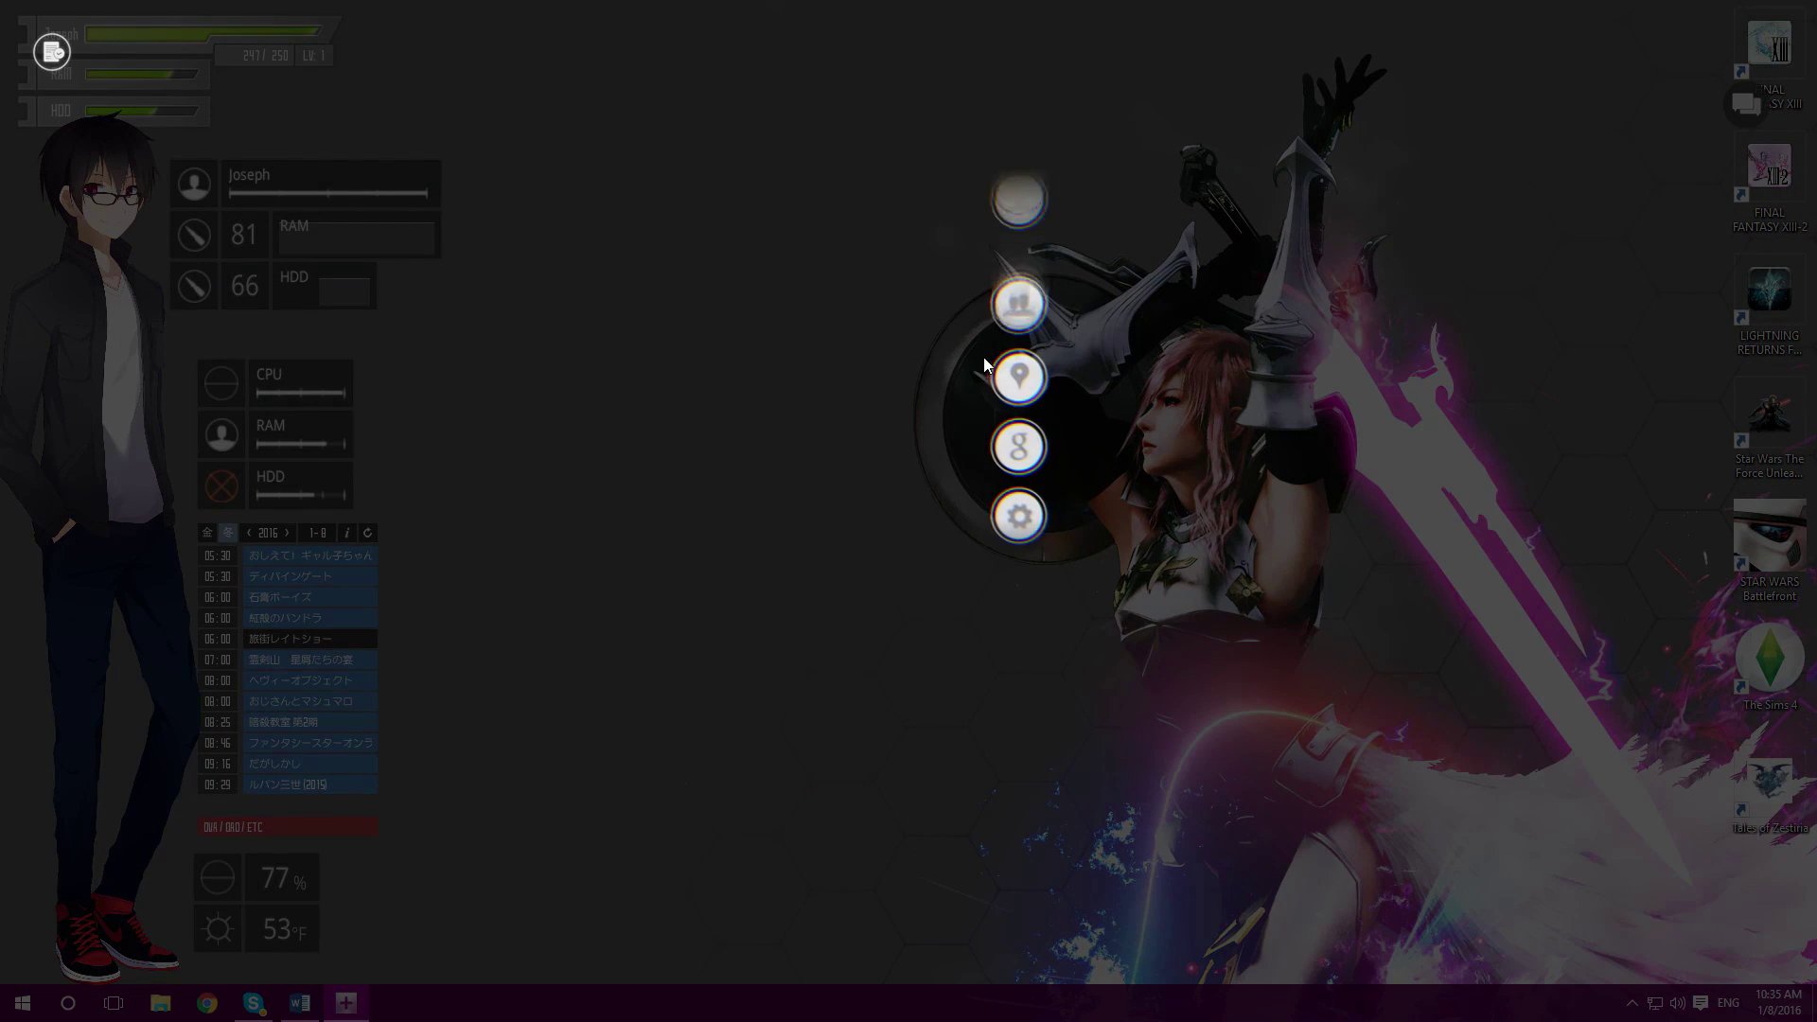
left_click(1143, 184)
left_click(1331, 155)
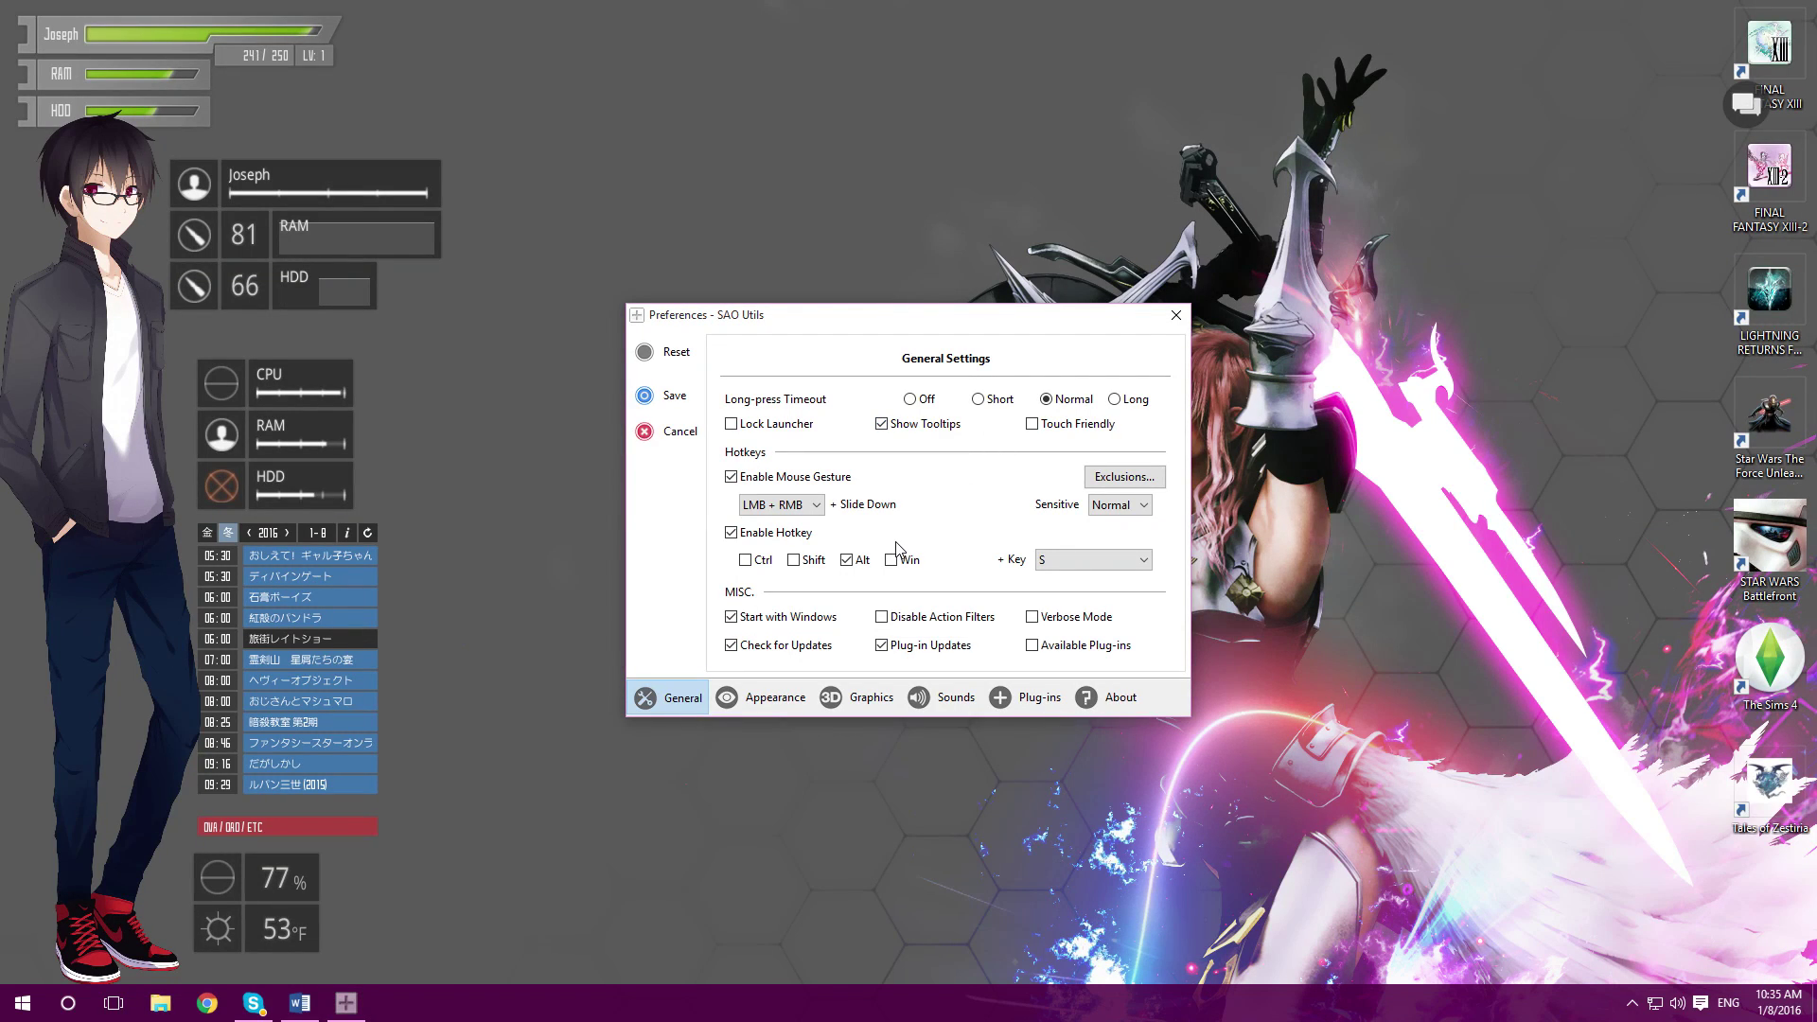
Step: Look through the keys available for the launcher hotkey, keeping S selected
left_click(1094, 559)
scroll(1069, 662, "down", 3)
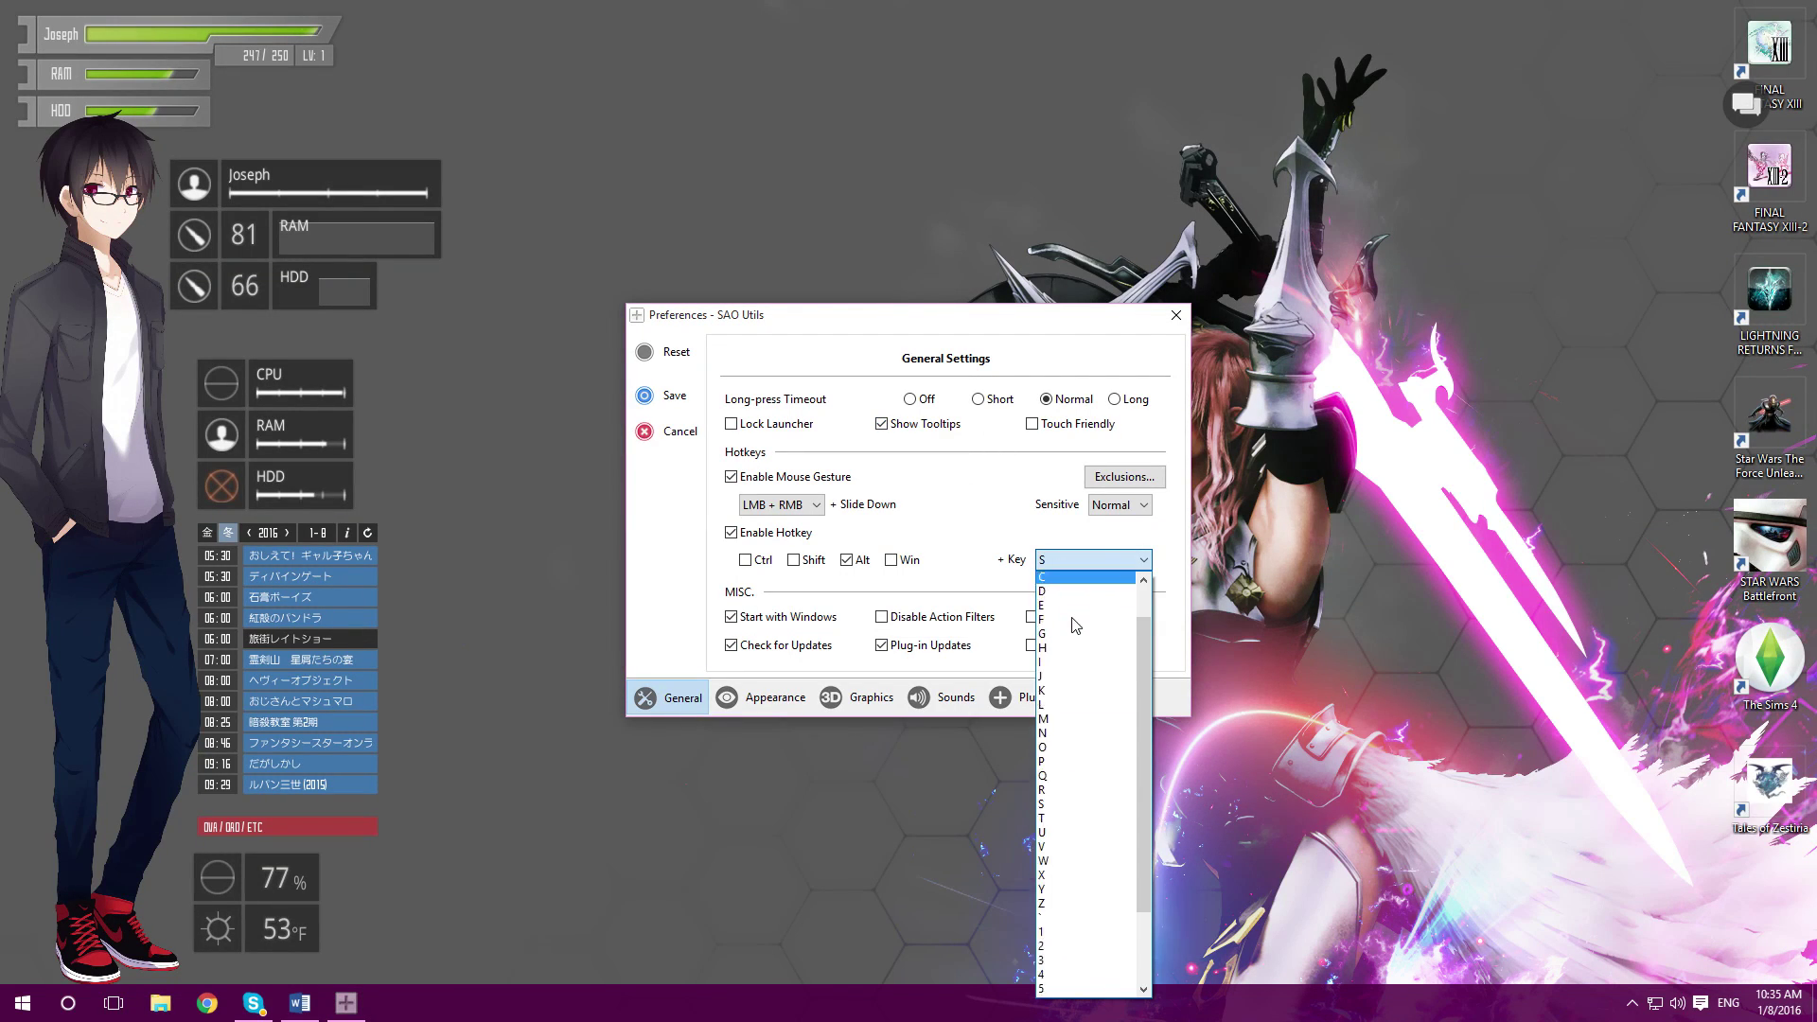
left_click(1022, 542)
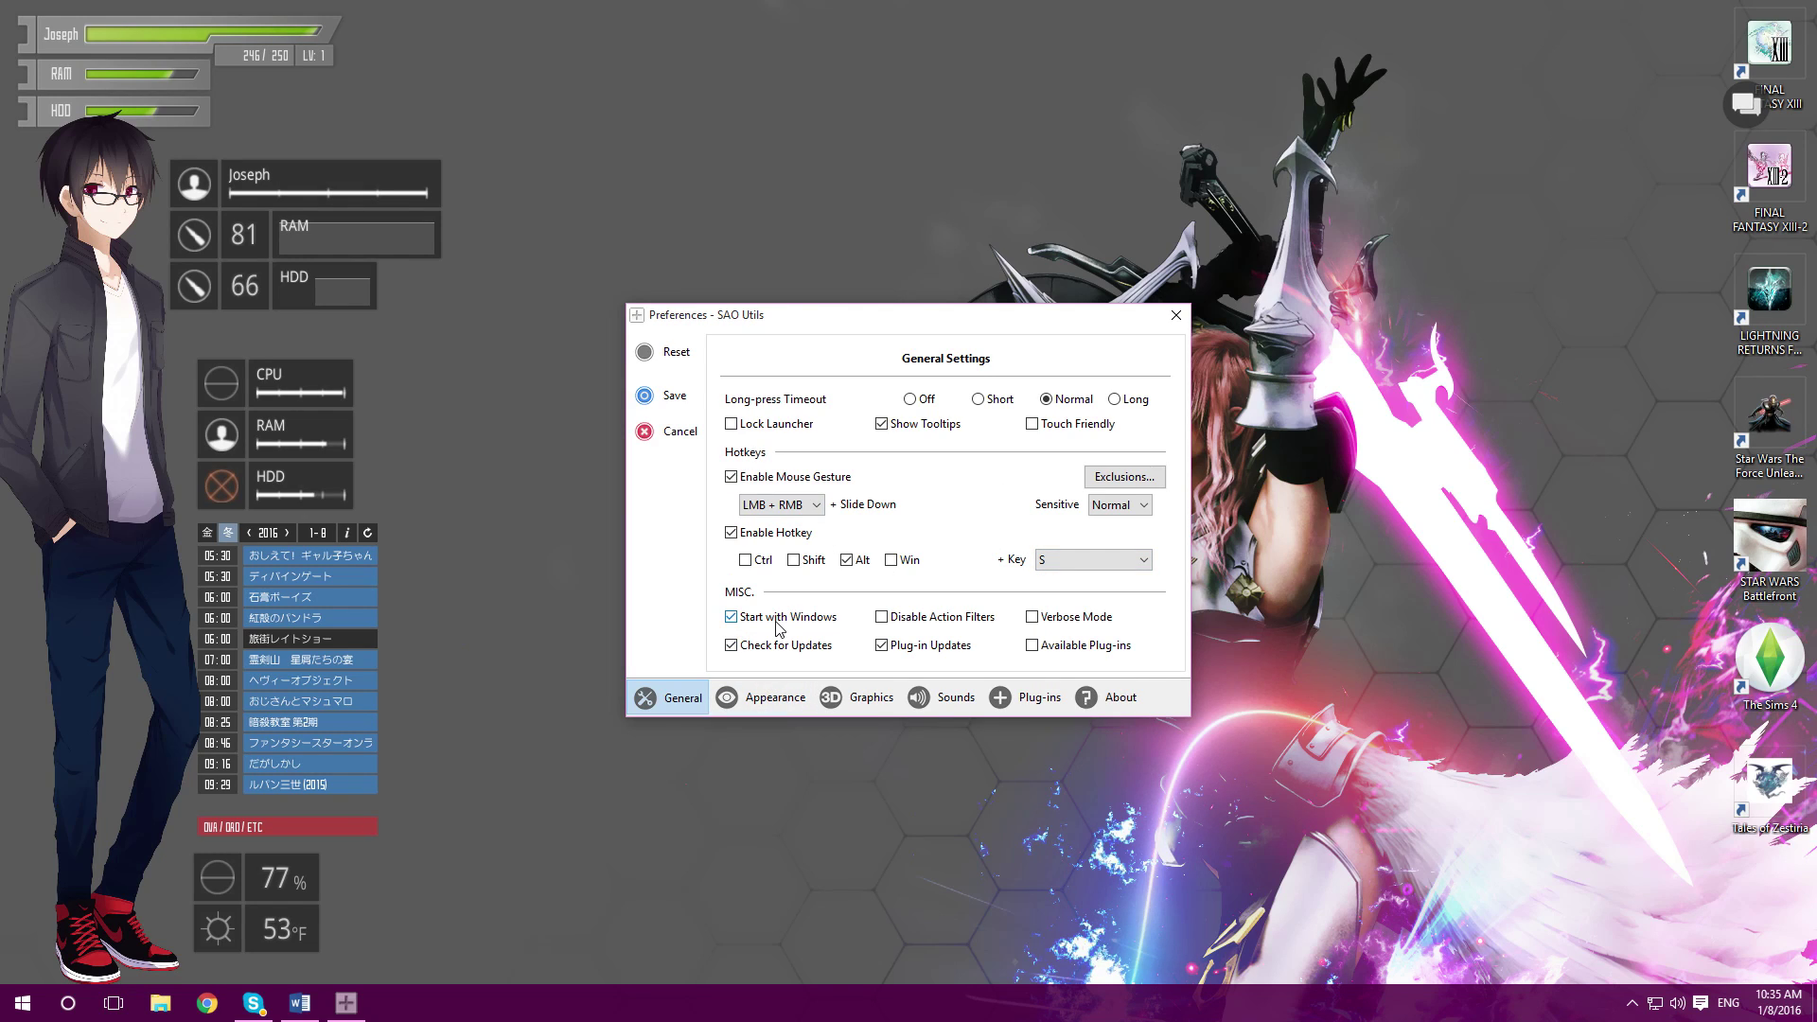
Step: In the Appearance settings, lower the 3D FX magnification ratio to near the x0.5 end
left_click(773, 705)
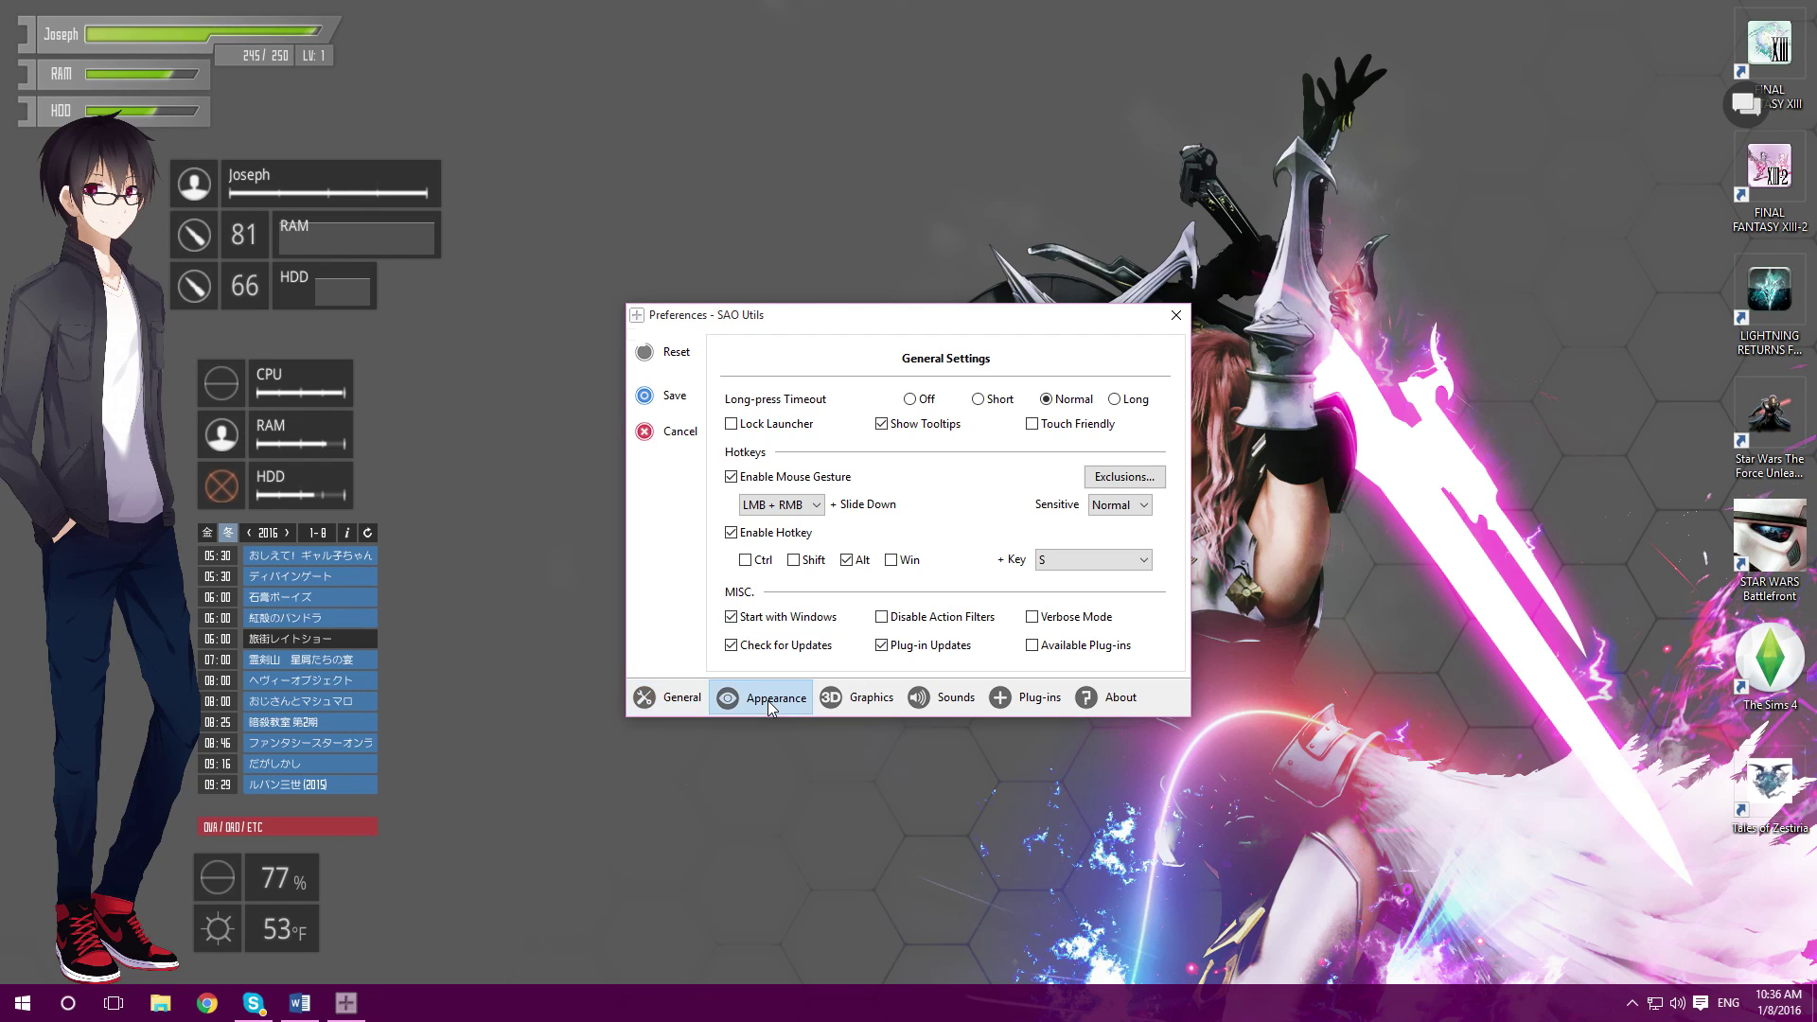
left_click_drag(928, 315, 1019, 240)
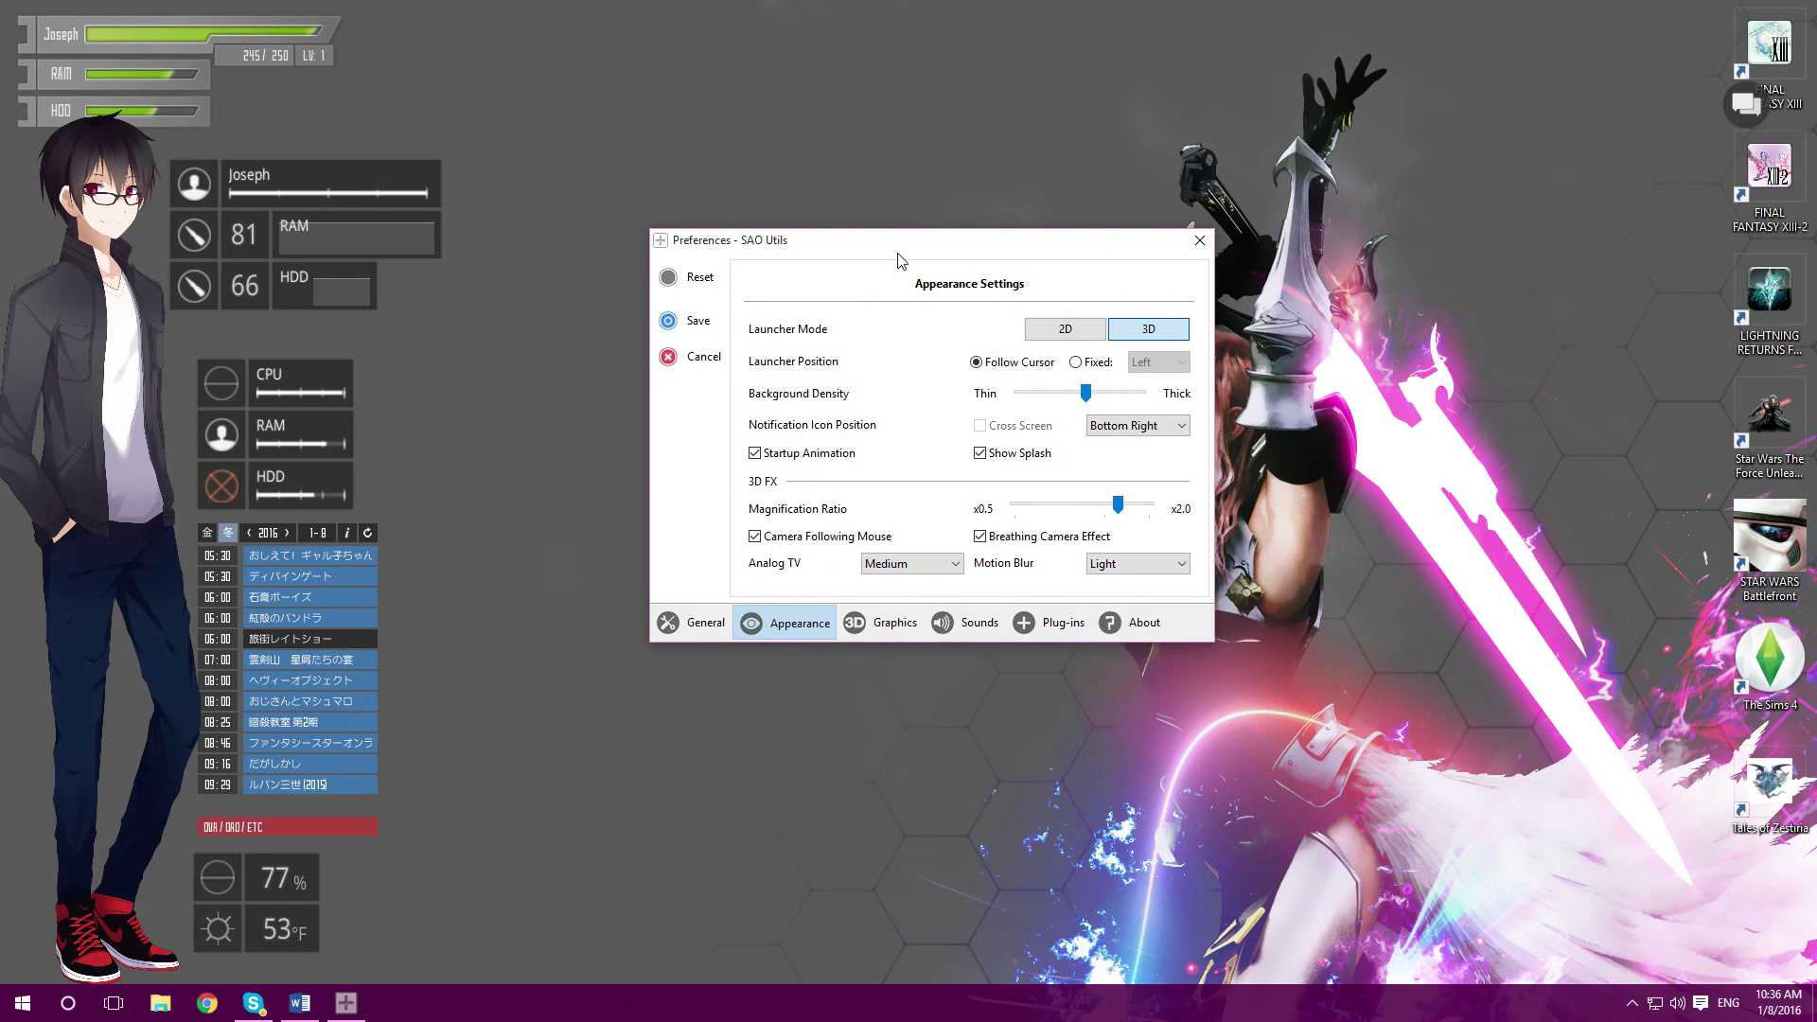
left_click_drag(900, 259, 878, 259)
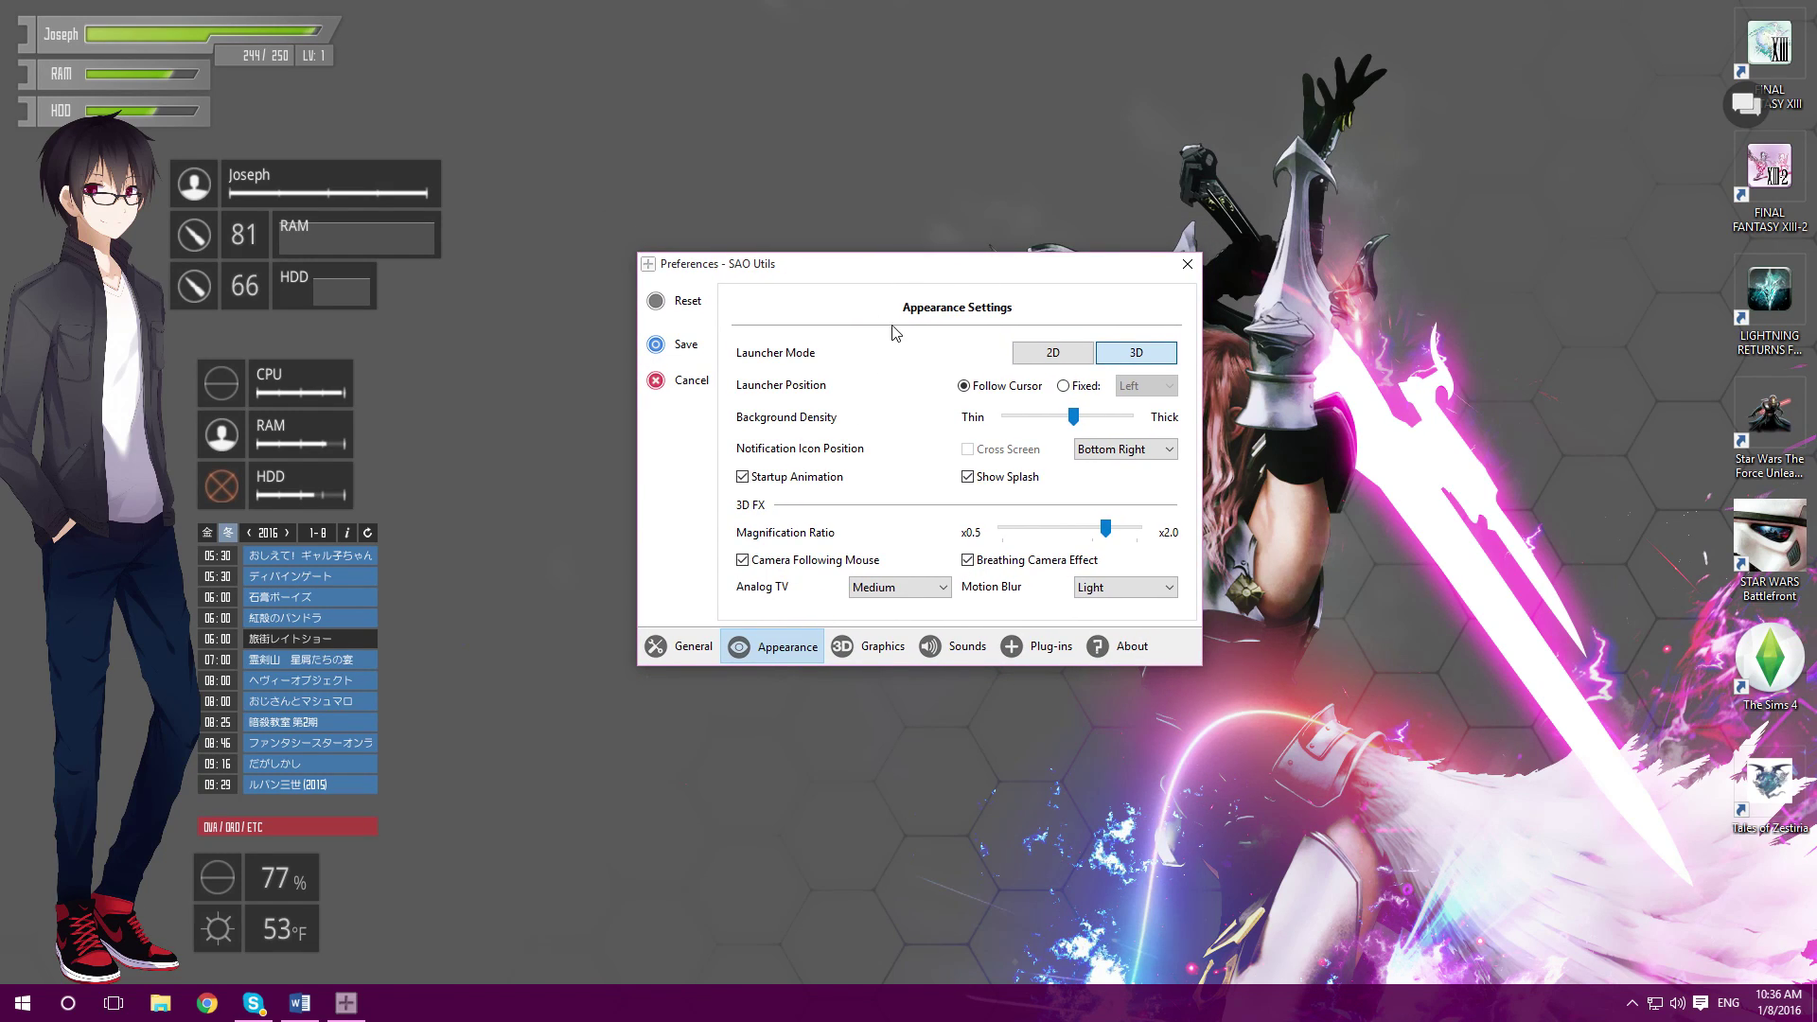
left_click_drag(873, 271, 863, 300)
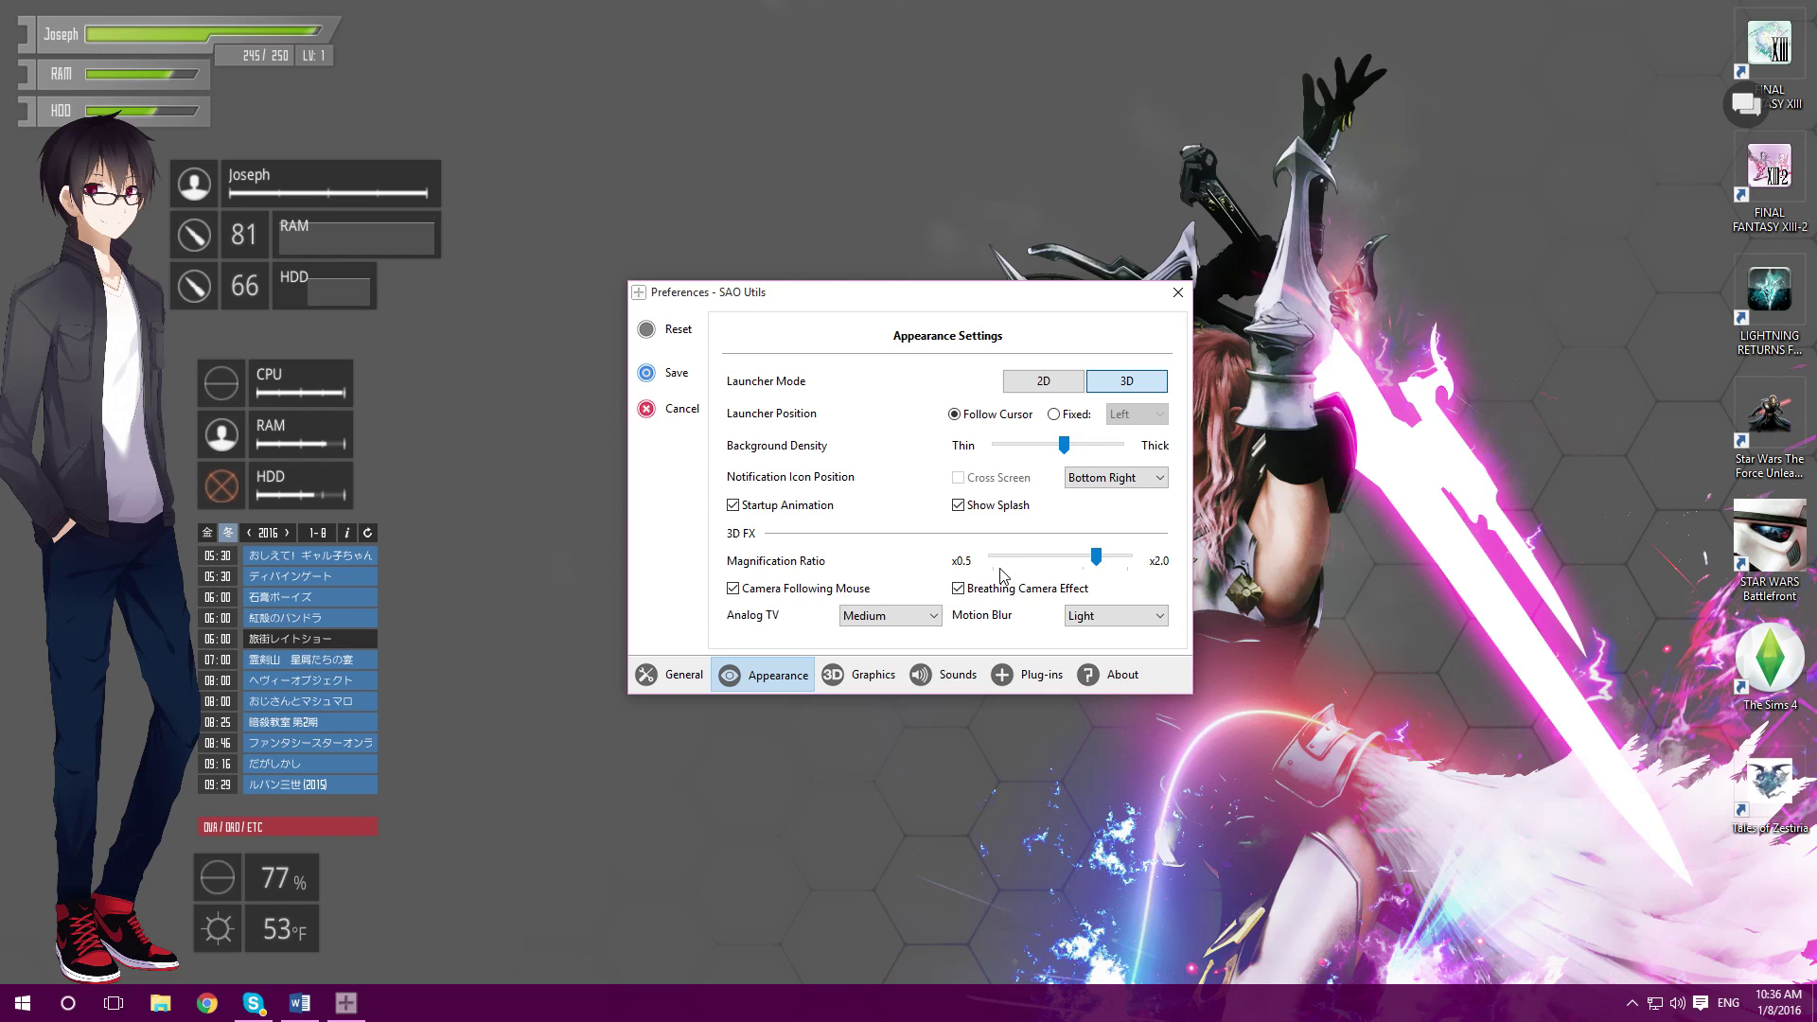
left_click_drag(1093, 566, 1017, 562)
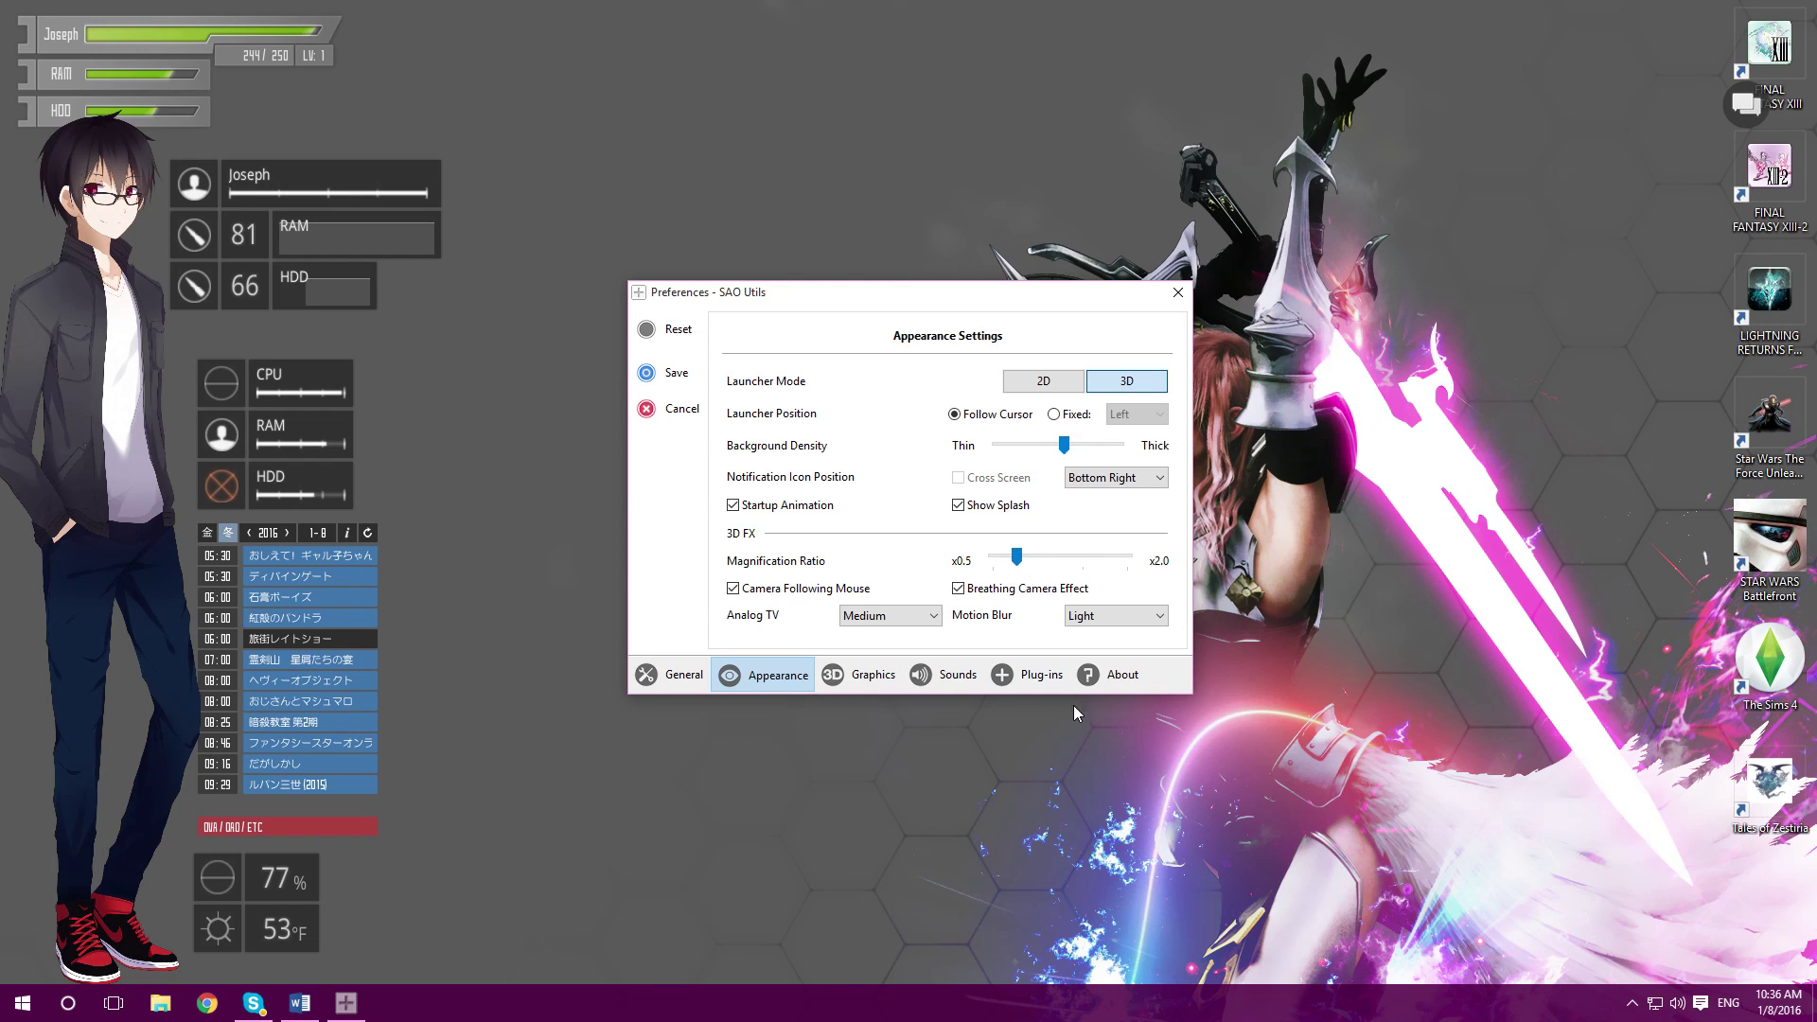
Step: Save the preferences, open the launcher to check the changed magnification, and reopen the preferences from it
left_click(675, 373)
left_click_drag(763, 171, 769, 518)
left_click(763, 583)
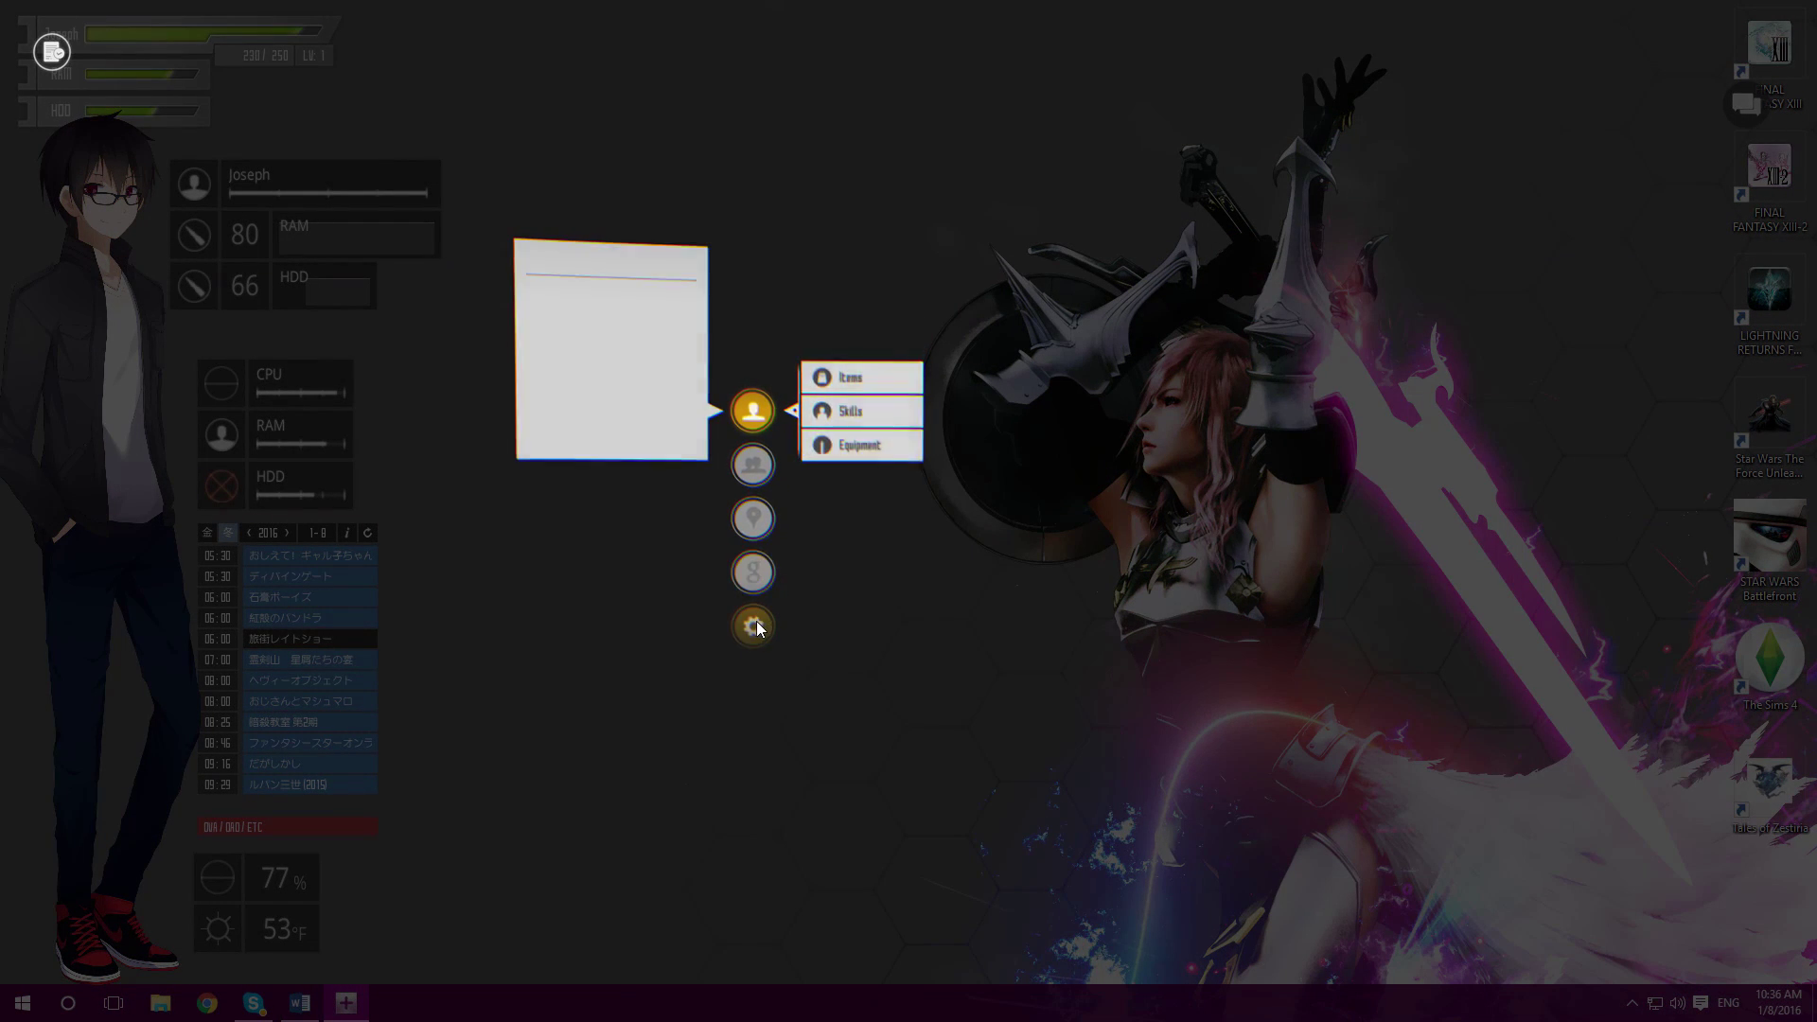
left_click(866, 382)
left_click(1003, 329)
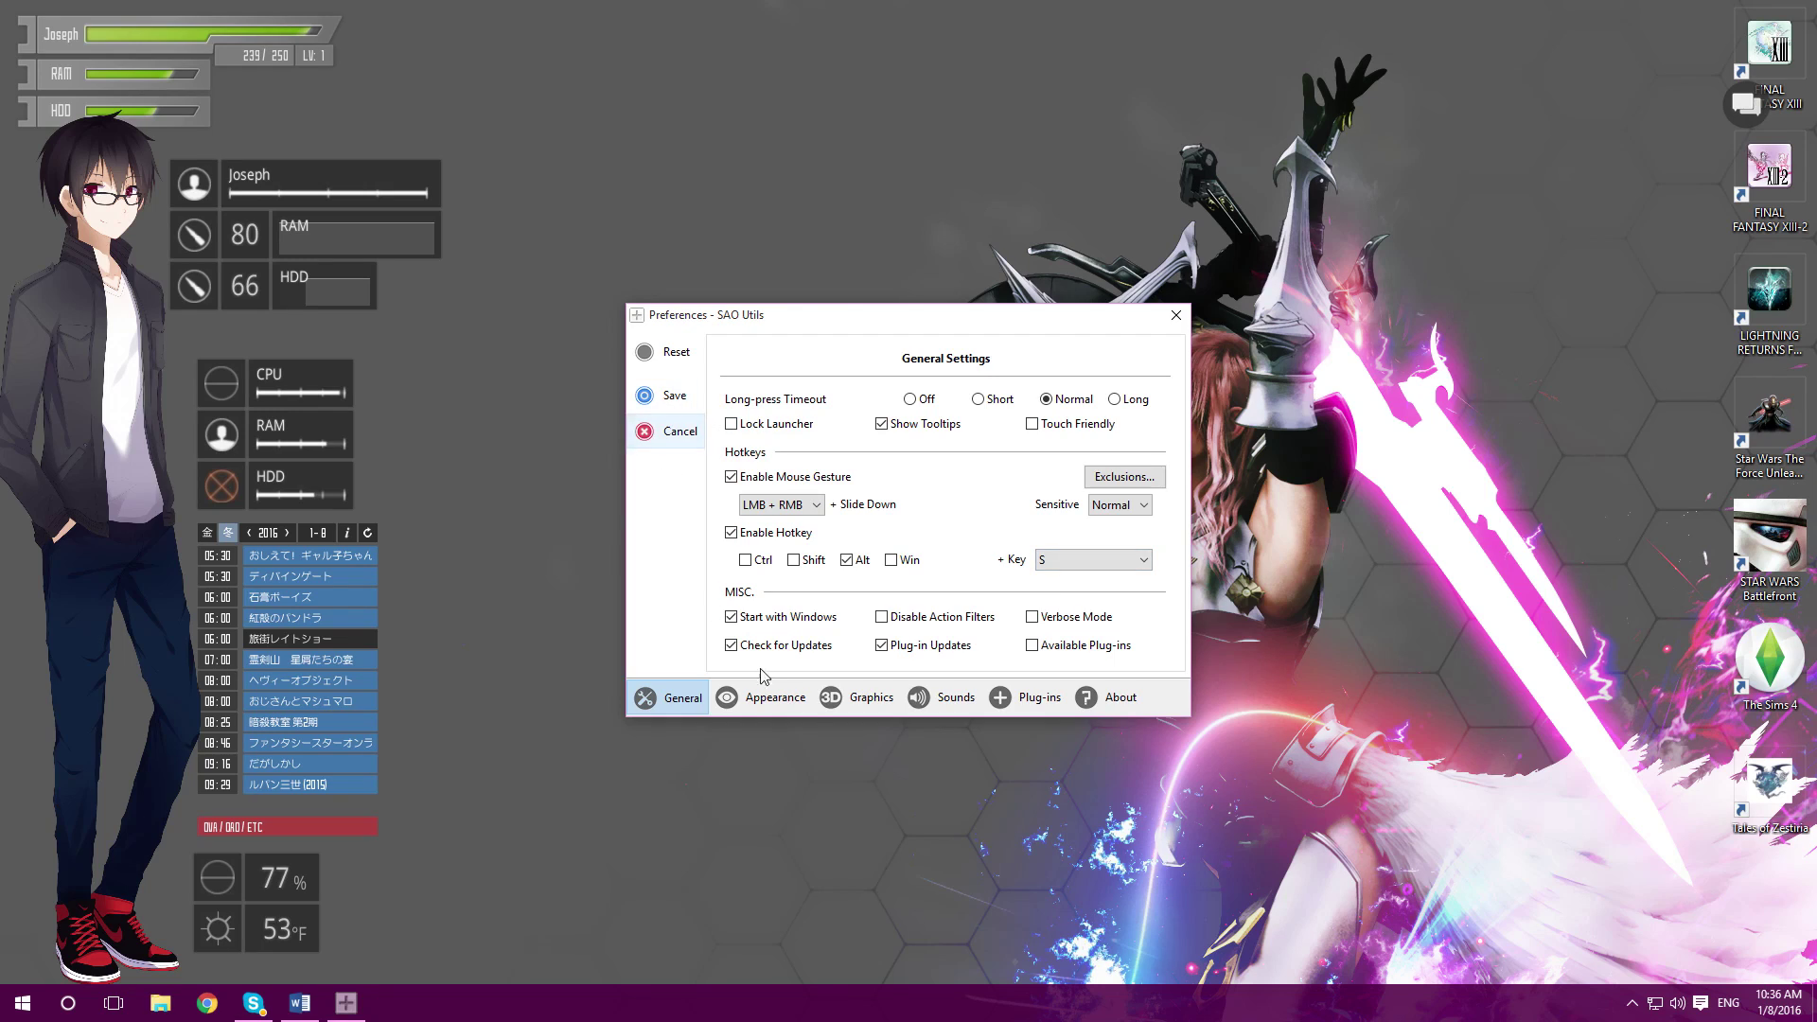
Step: In the Appearance settings, raise the 3D FX magnification ratio to about three quarters of the way towards x2.0
left_click(763, 697)
left_click_drag(1015, 579, 1088, 587)
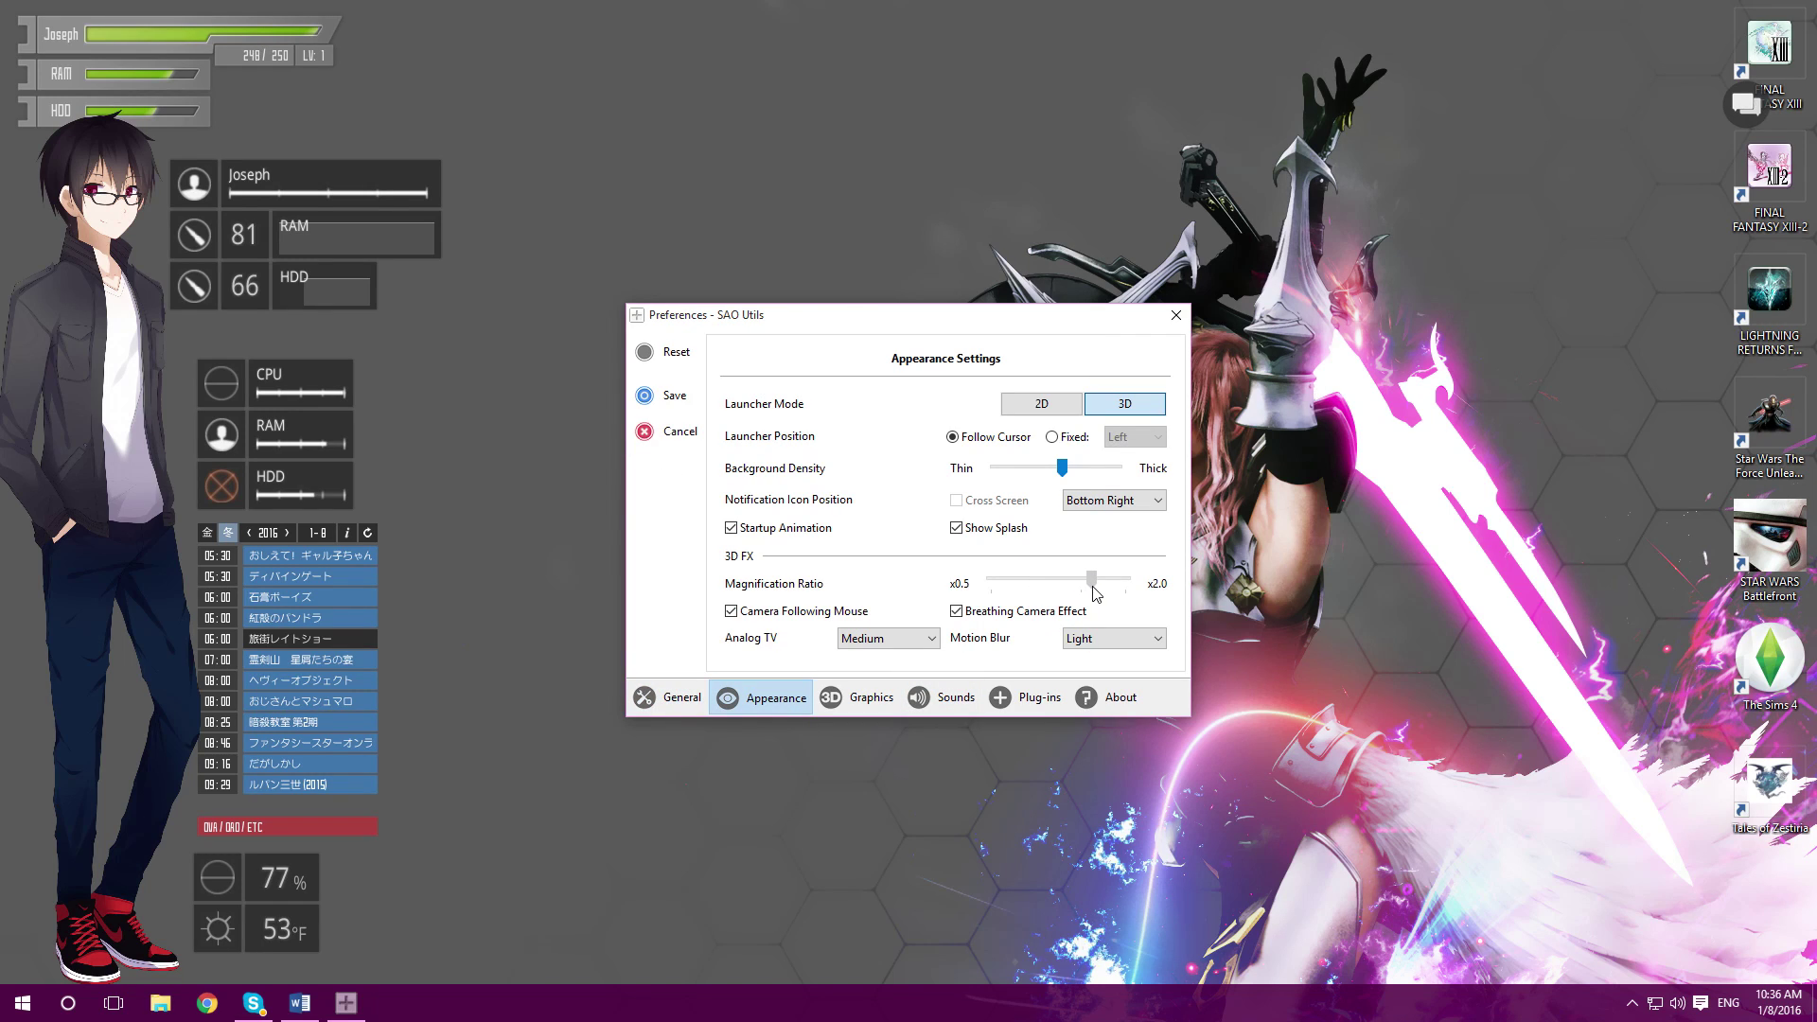
left_click_drag(1095, 592, 1093, 595)
Step: Look through the texture filtering and anti-aliasing choices in the Graphics settings, keeping Trilinear and MSAA 16X
left_click(871, 705)
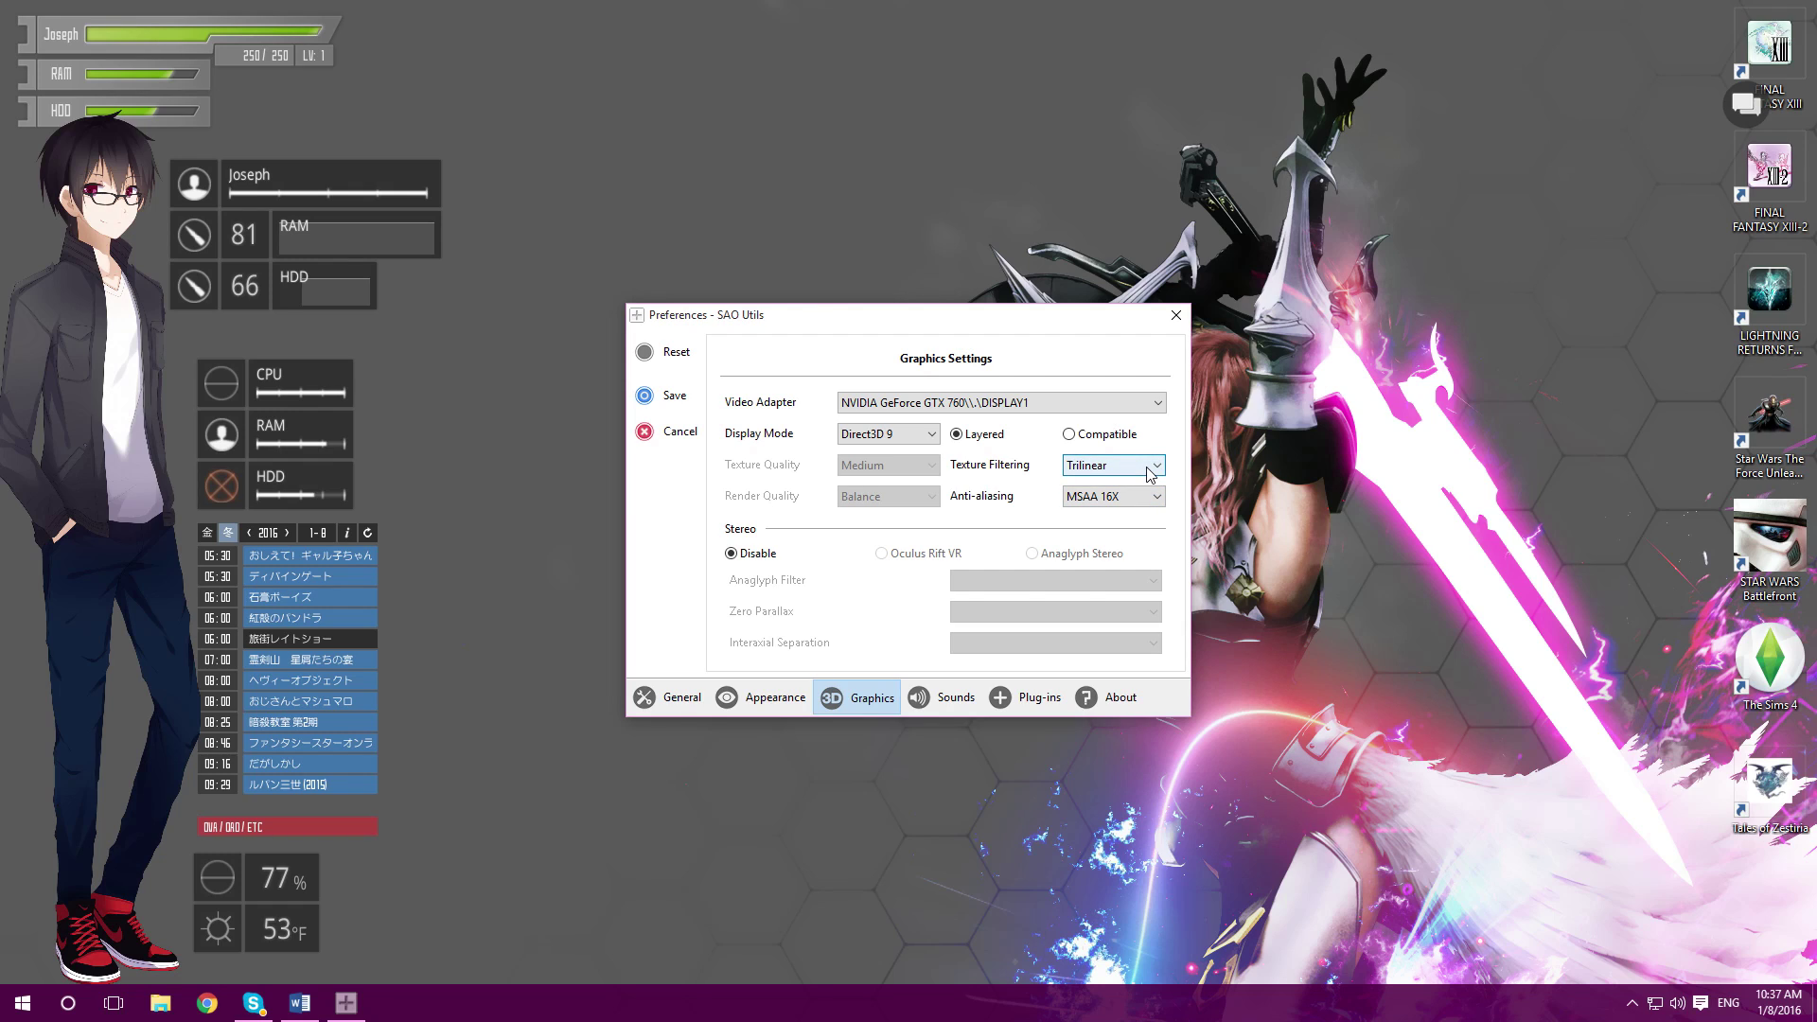
left_click(1111, 468)
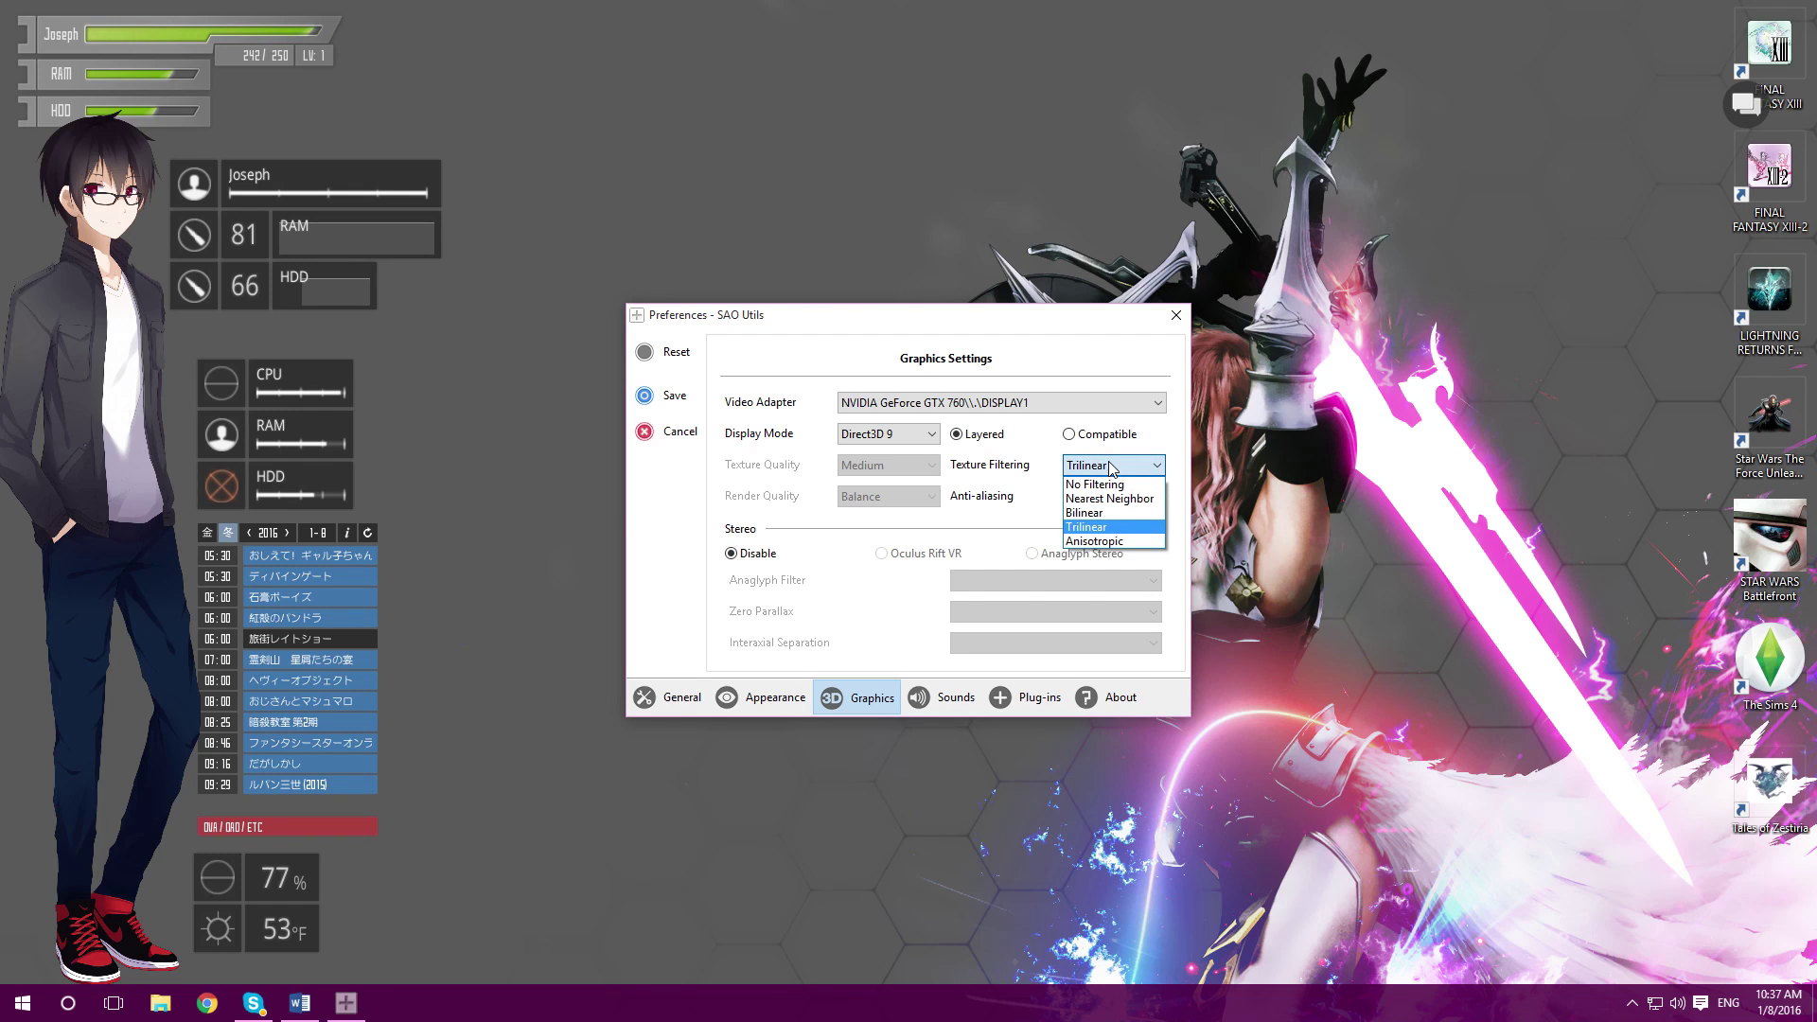
left_click(1113, 469)
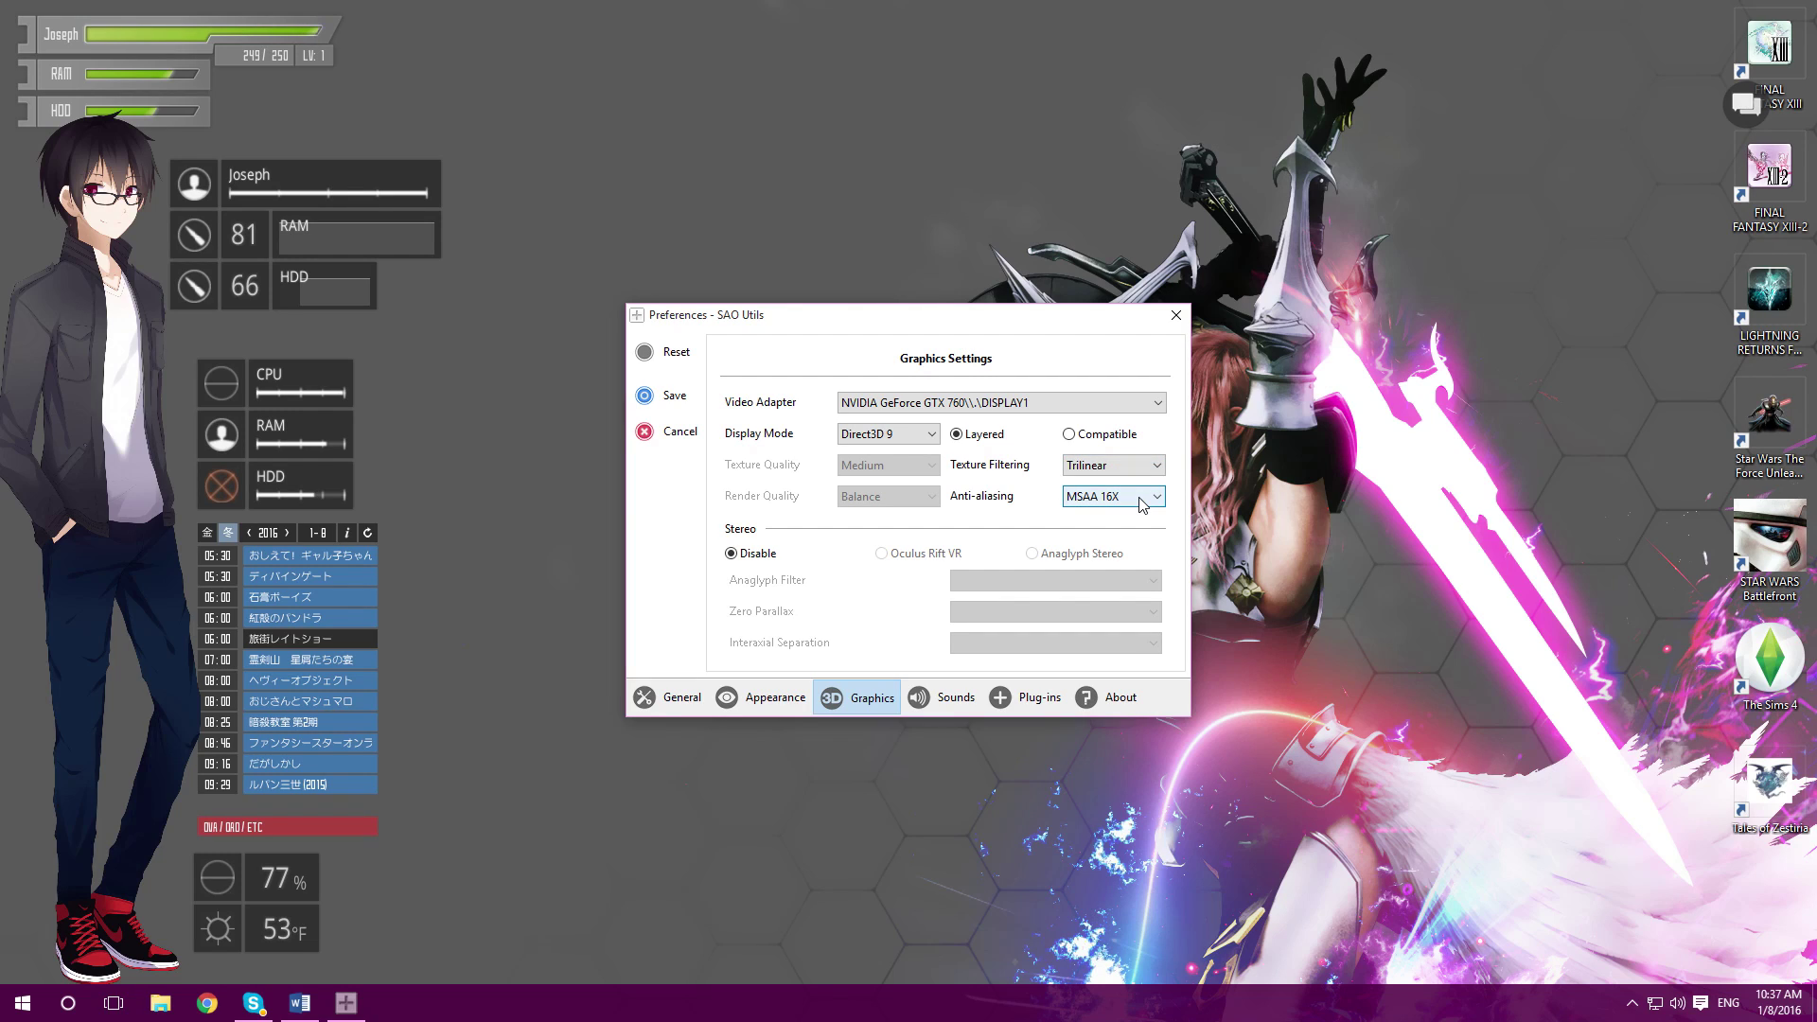
left_click(1143, 505)
left_click(1142, 504)
left_click(1074, 499)
left_click(1100, 507)
left_click(1110, 503)
left_click(1110, 504)
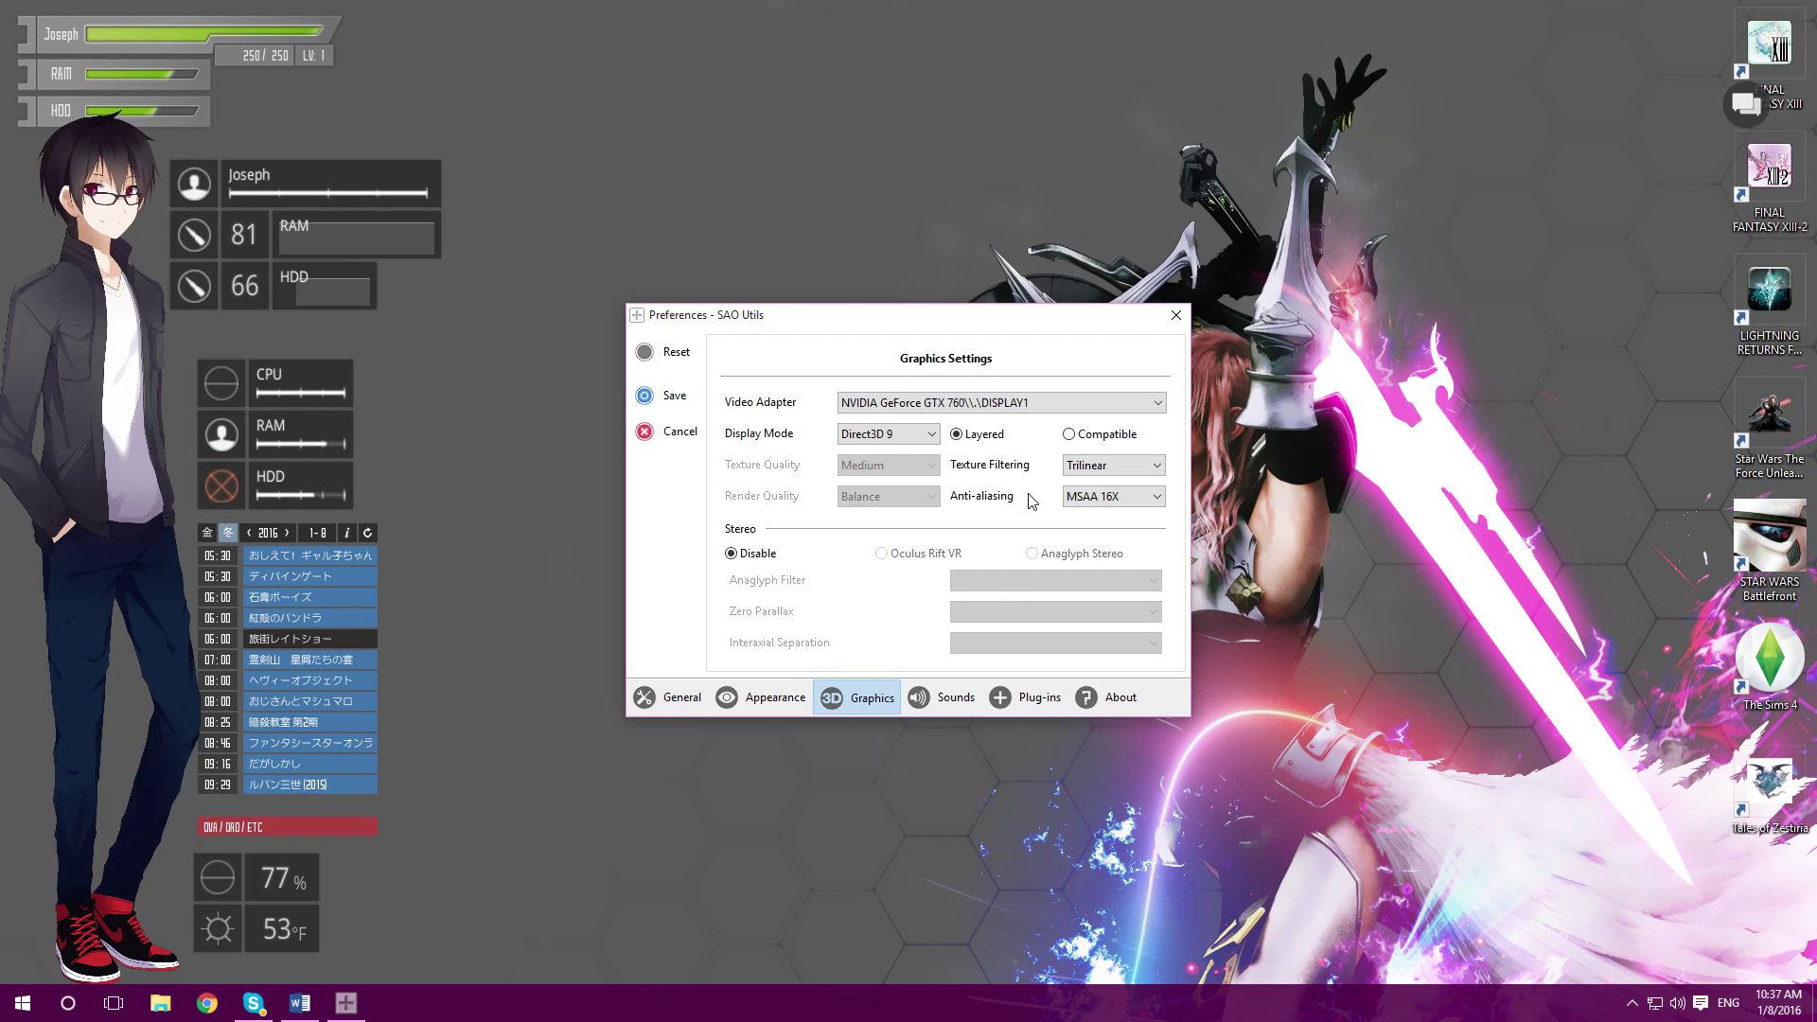
Step: Look through the list of sound events and their sound files in the Sound settings
left_click(954, 701)
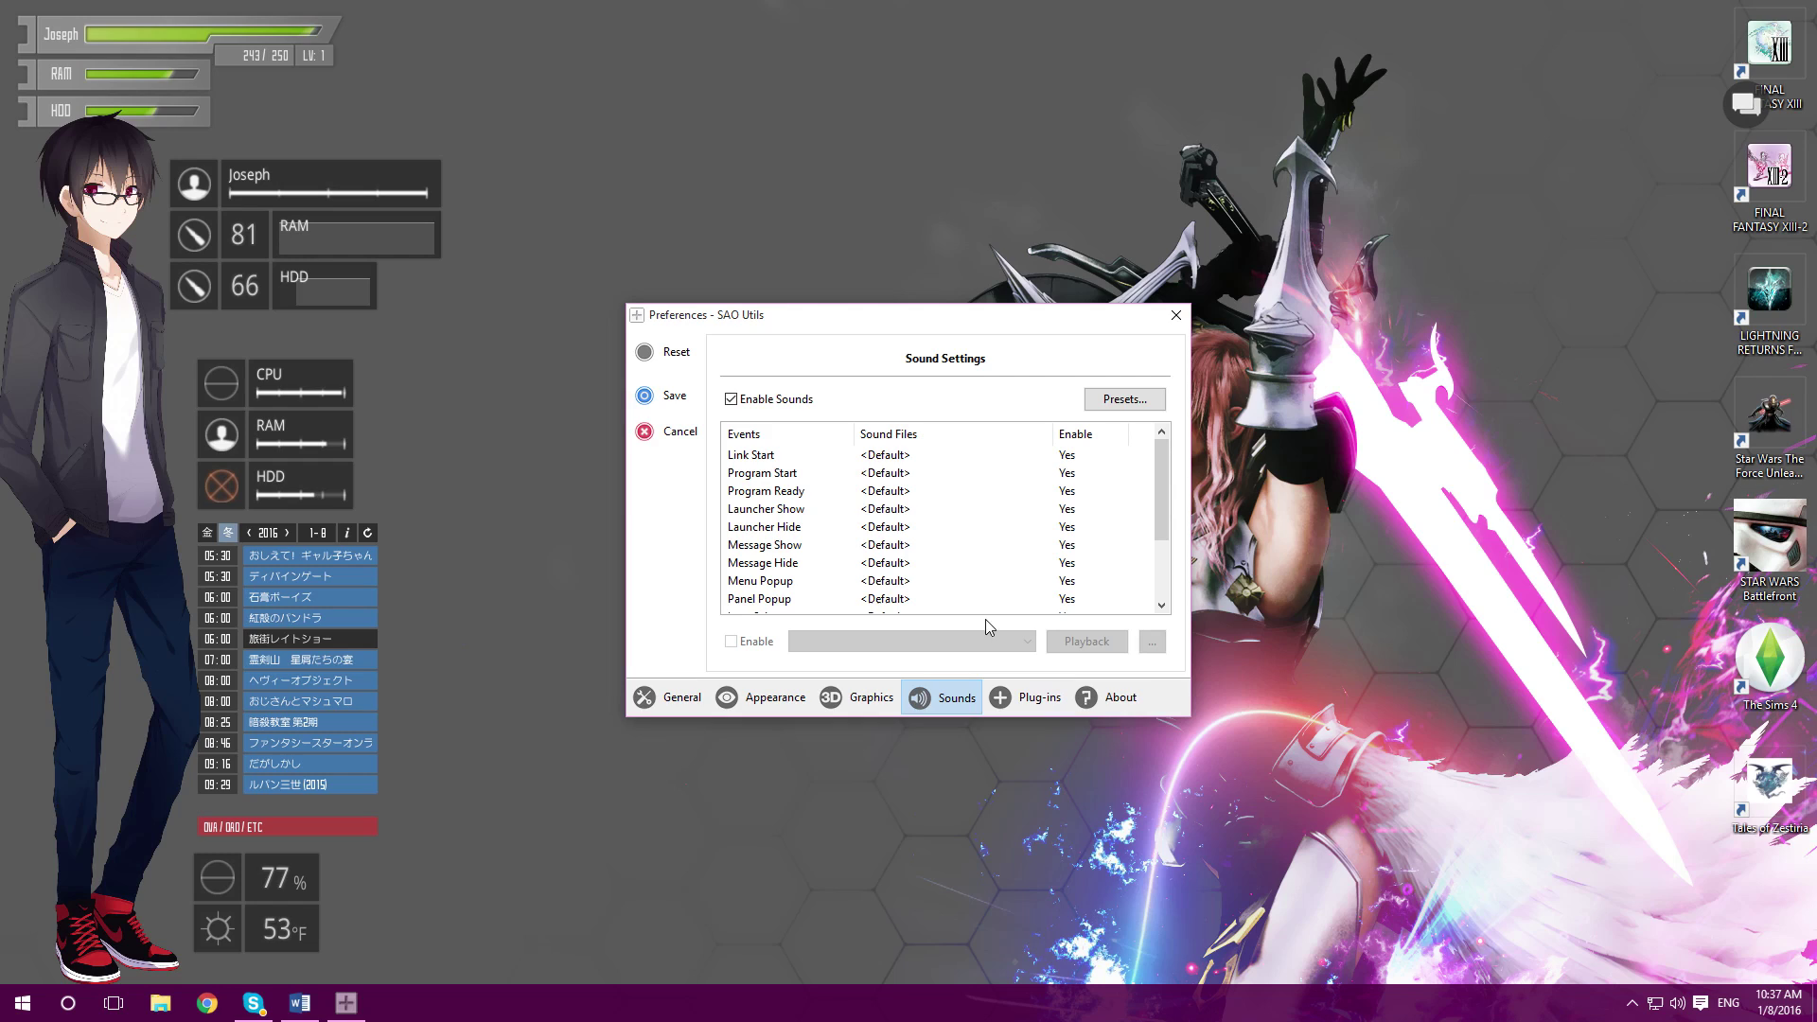
scroll(1003, 542, "down", 2)
scroll(1003, 542, "up", 2)
Step: From the Plug-in settings, start a plug-in installation and browse to the NVG packages in the SAO Utils folder on the Desktop
left_click(1034, 700)
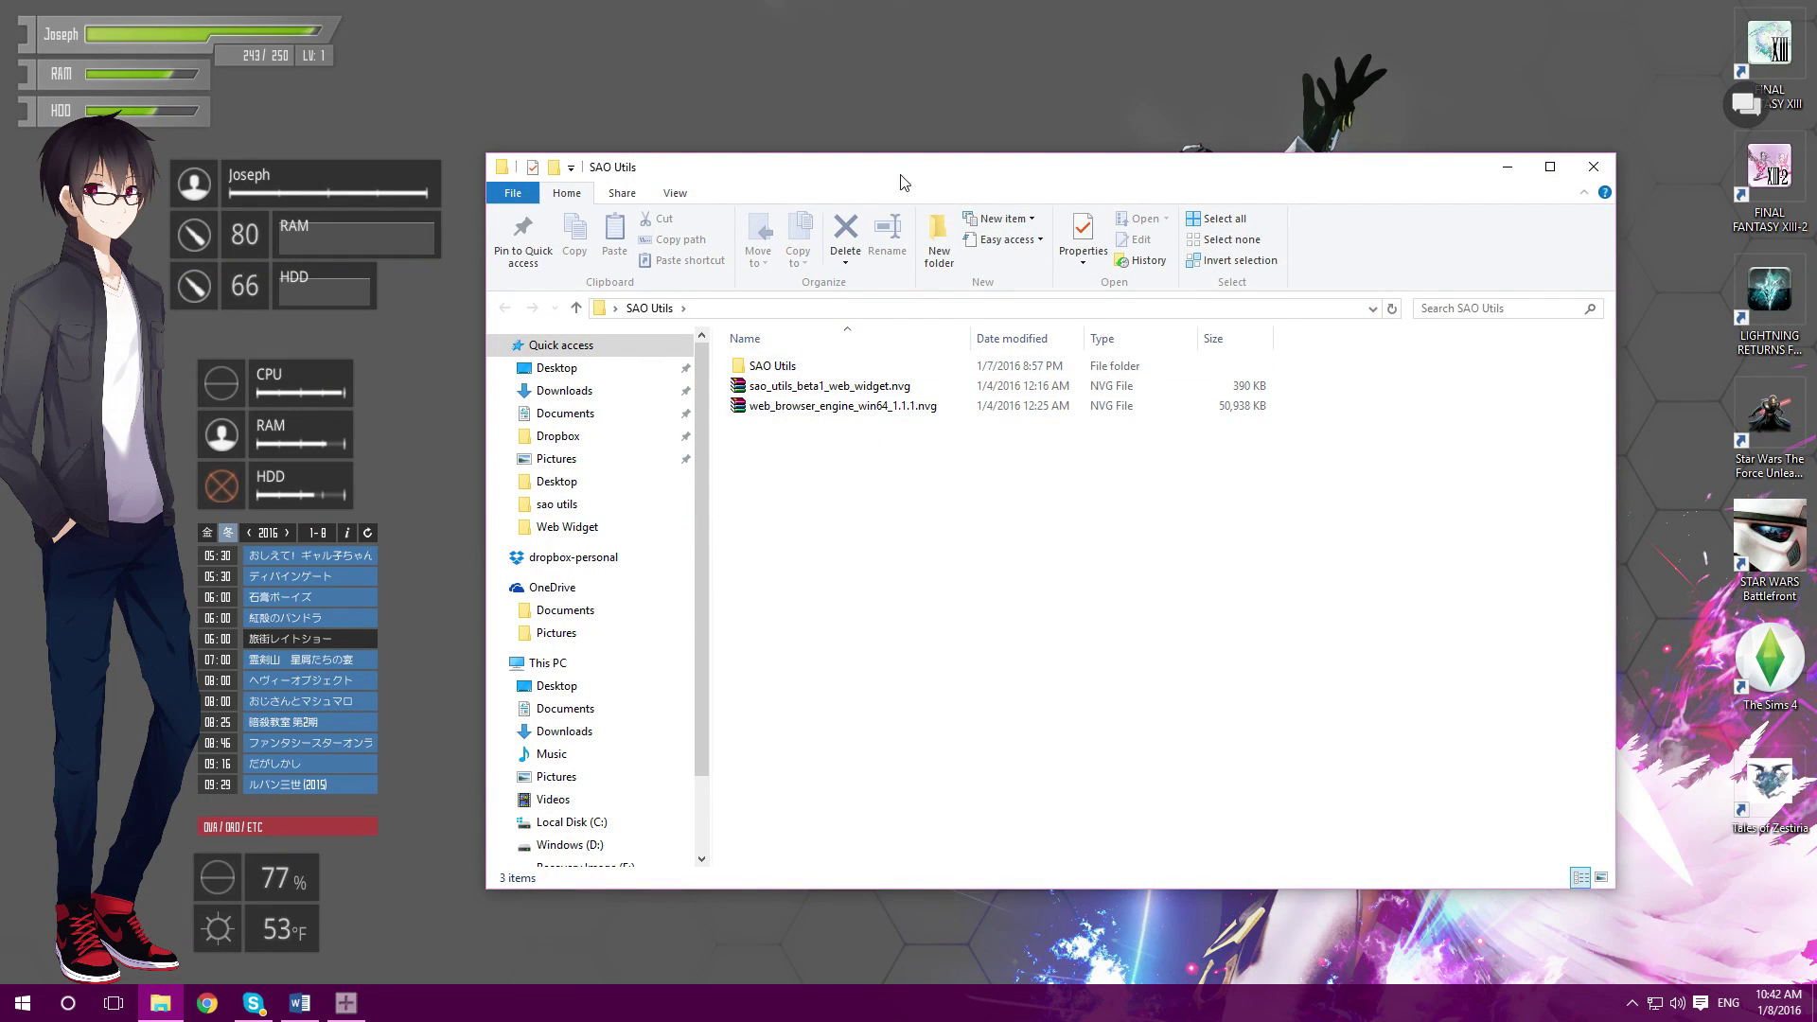
left_click_drag(906, 182, 991, 709)
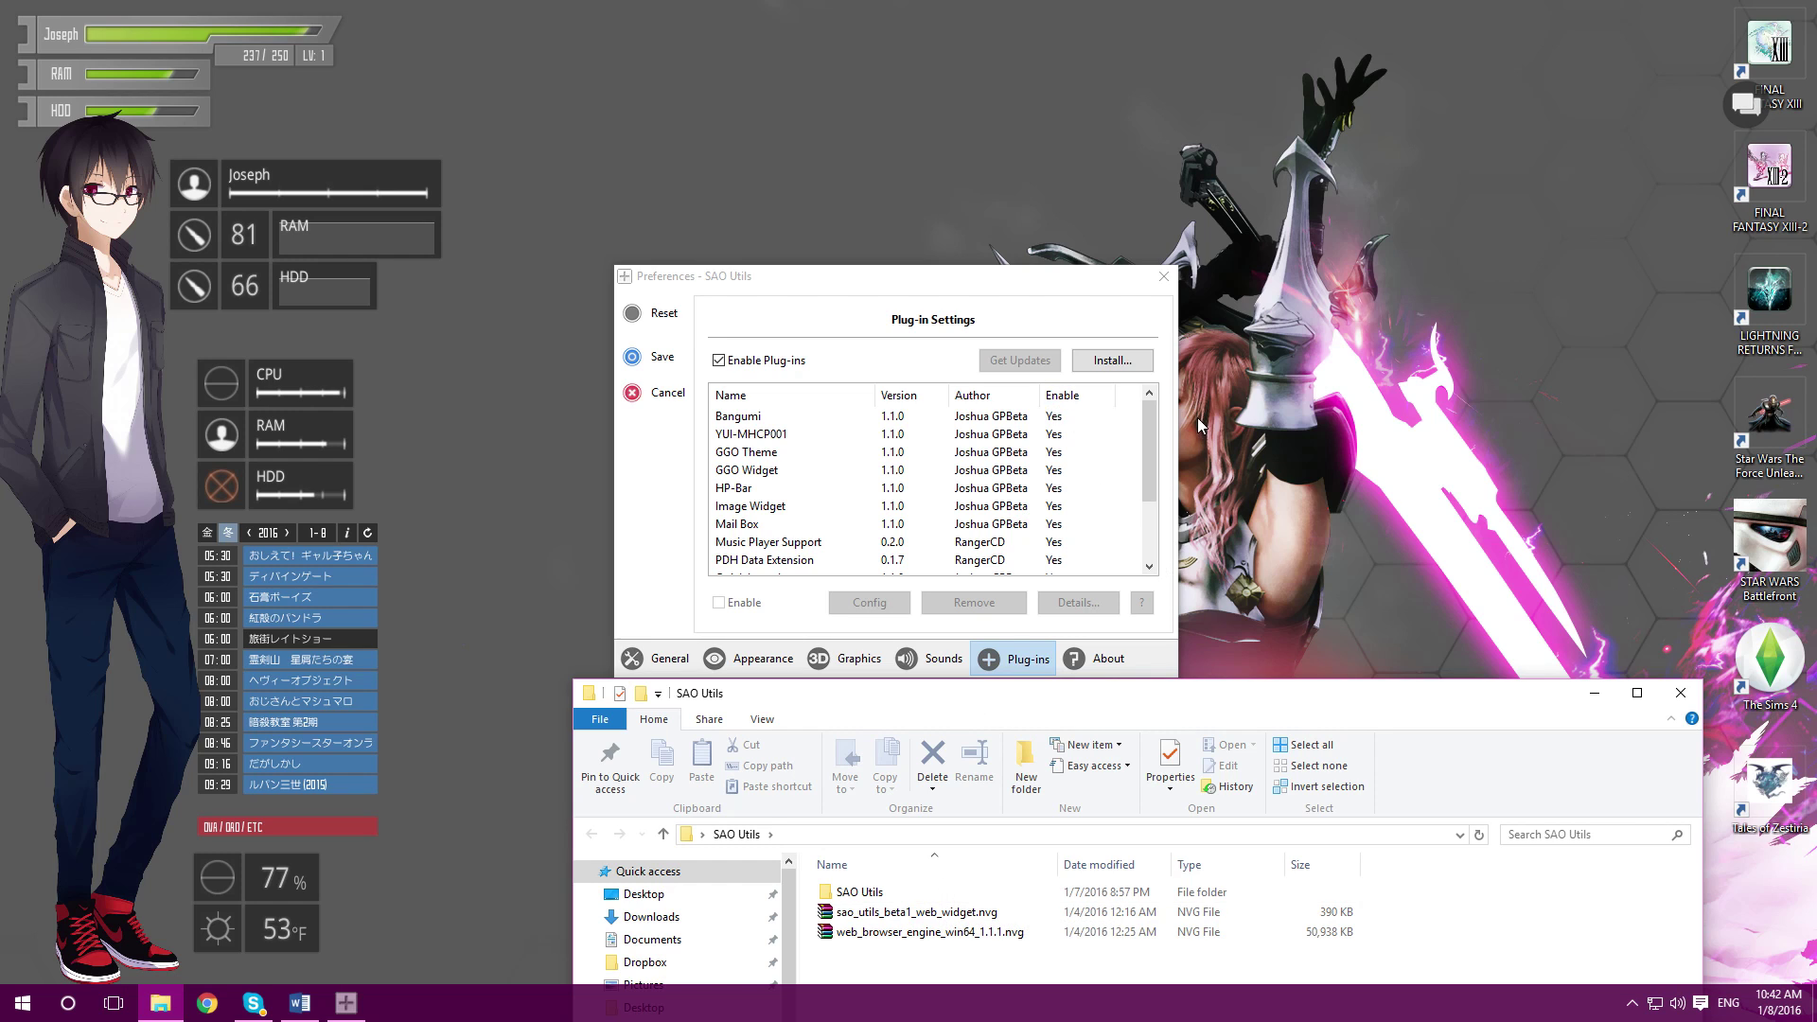
left_click_drag(1042, 280, 1023, 219)
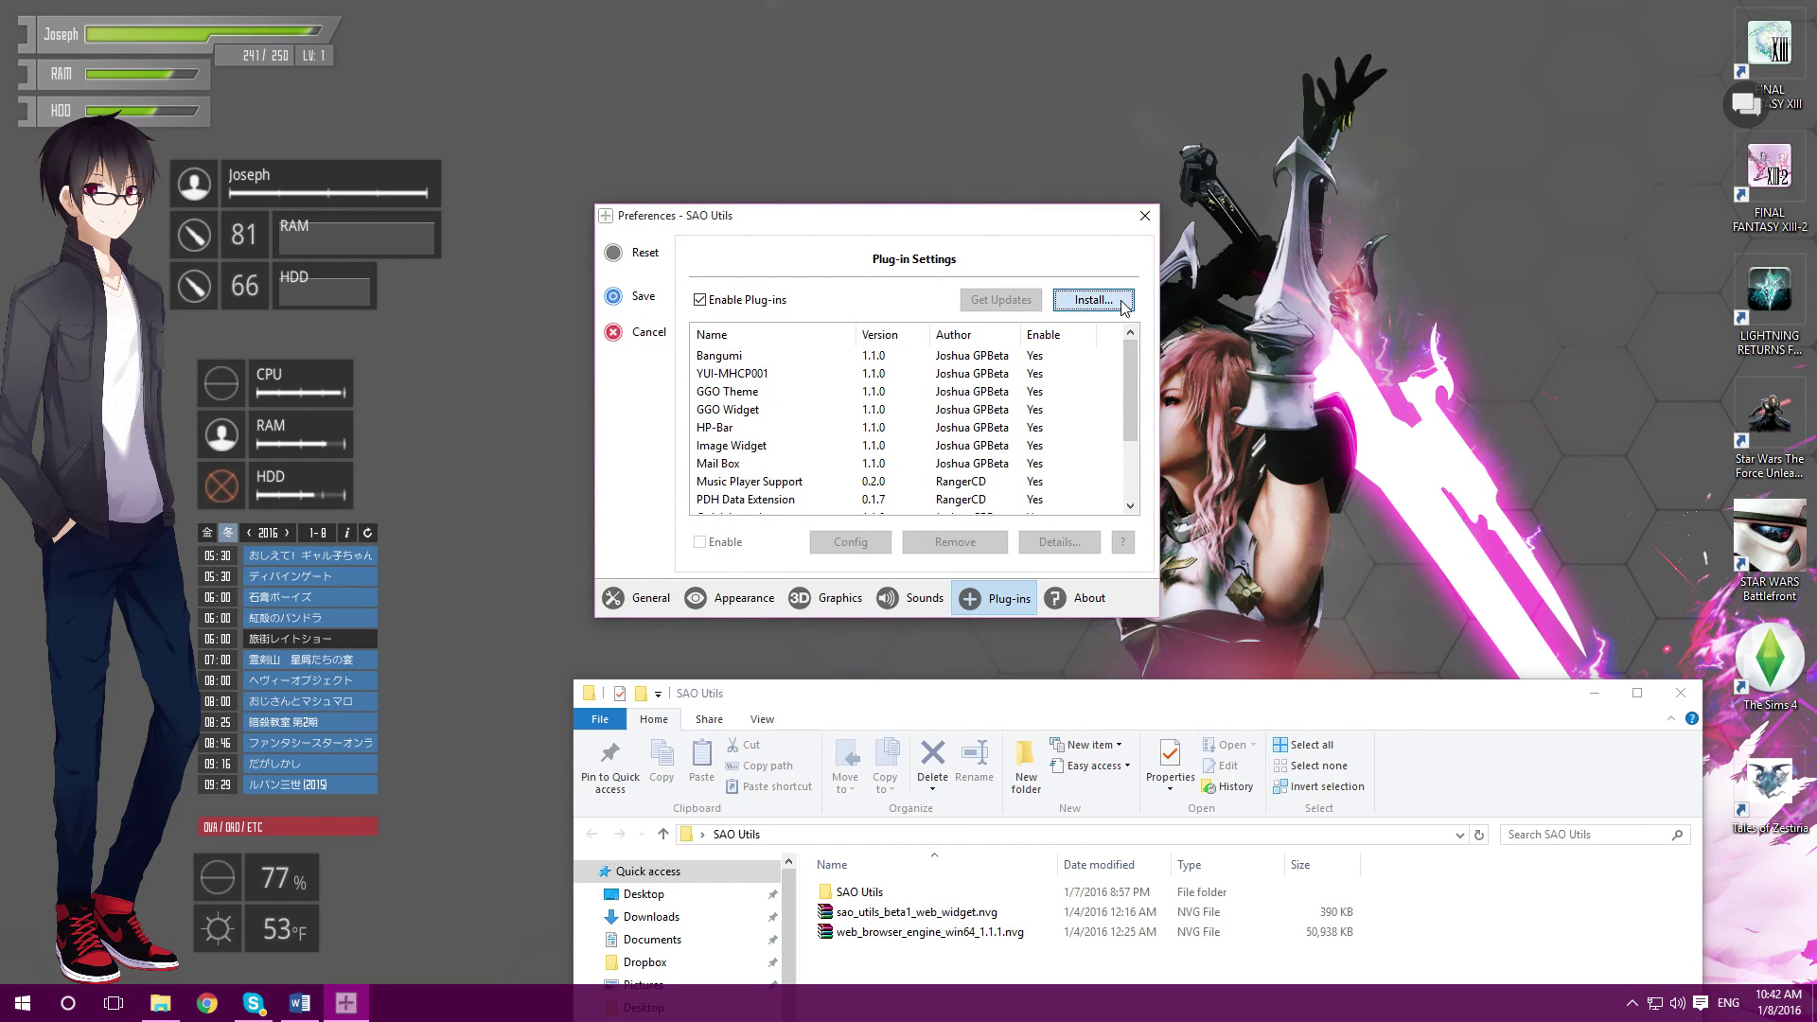
left_click(1122, 301)
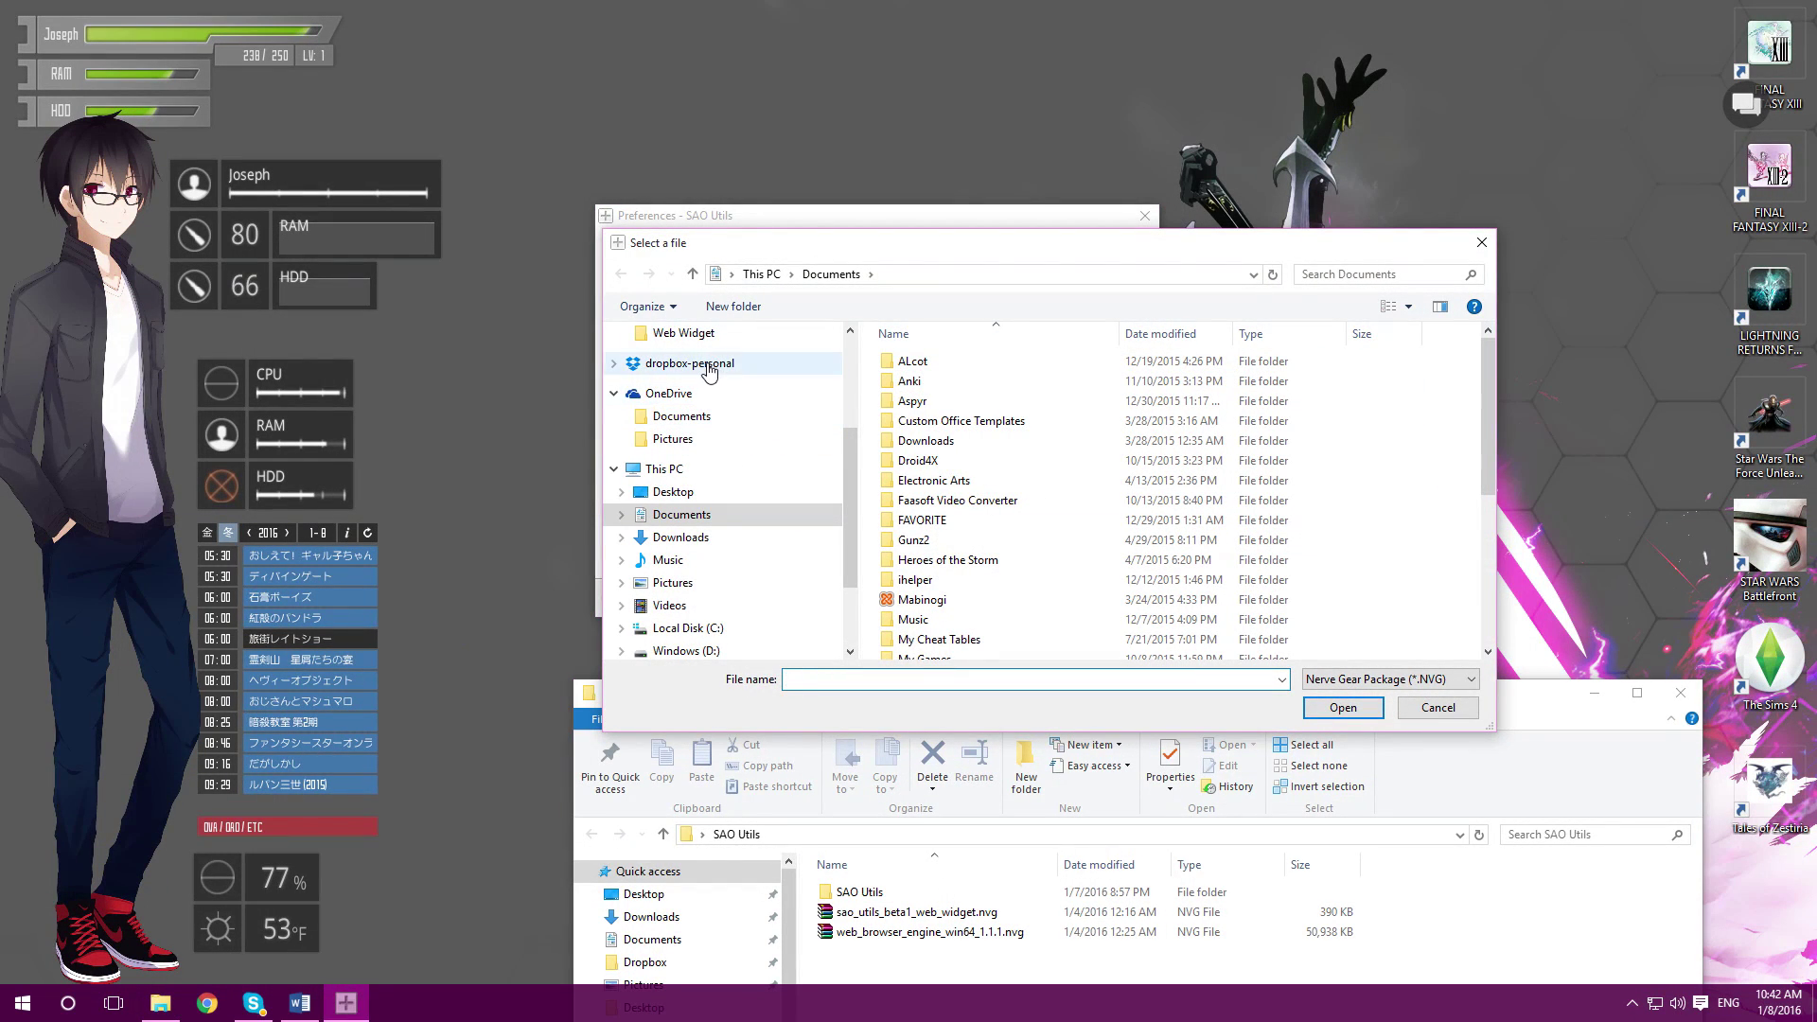
left_click(723, 492)
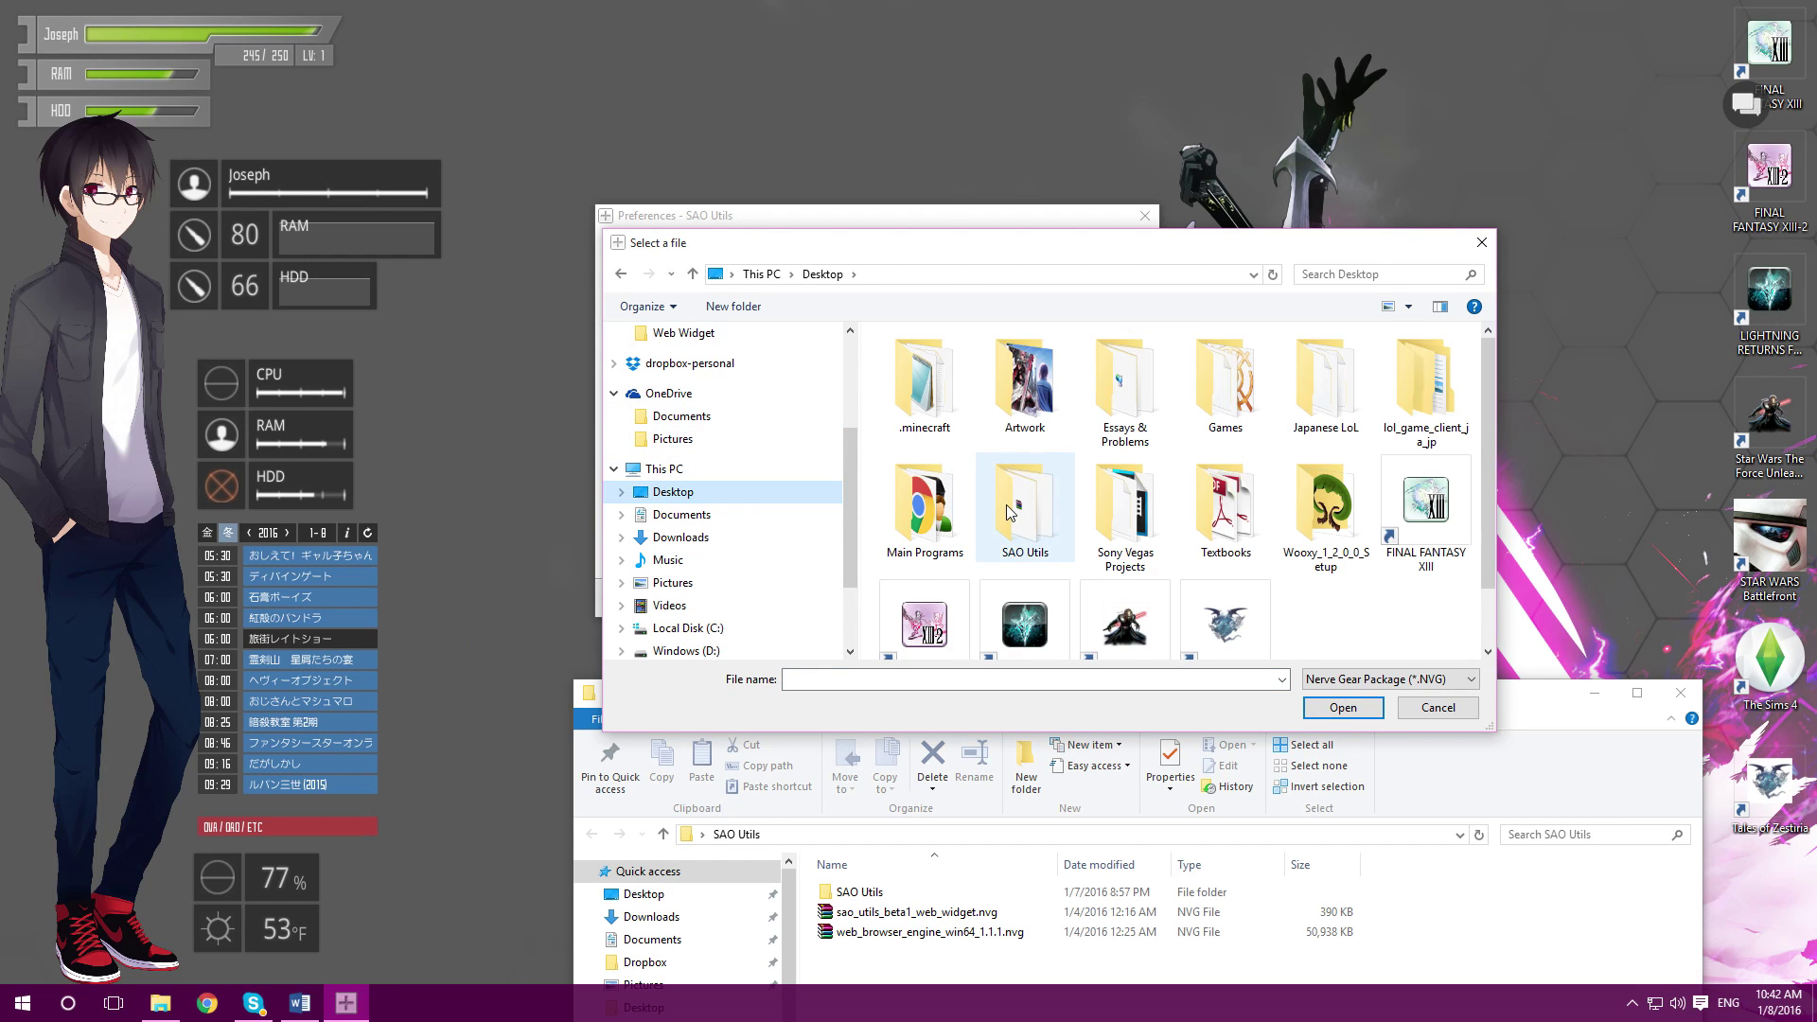
double_click(1009, 512)
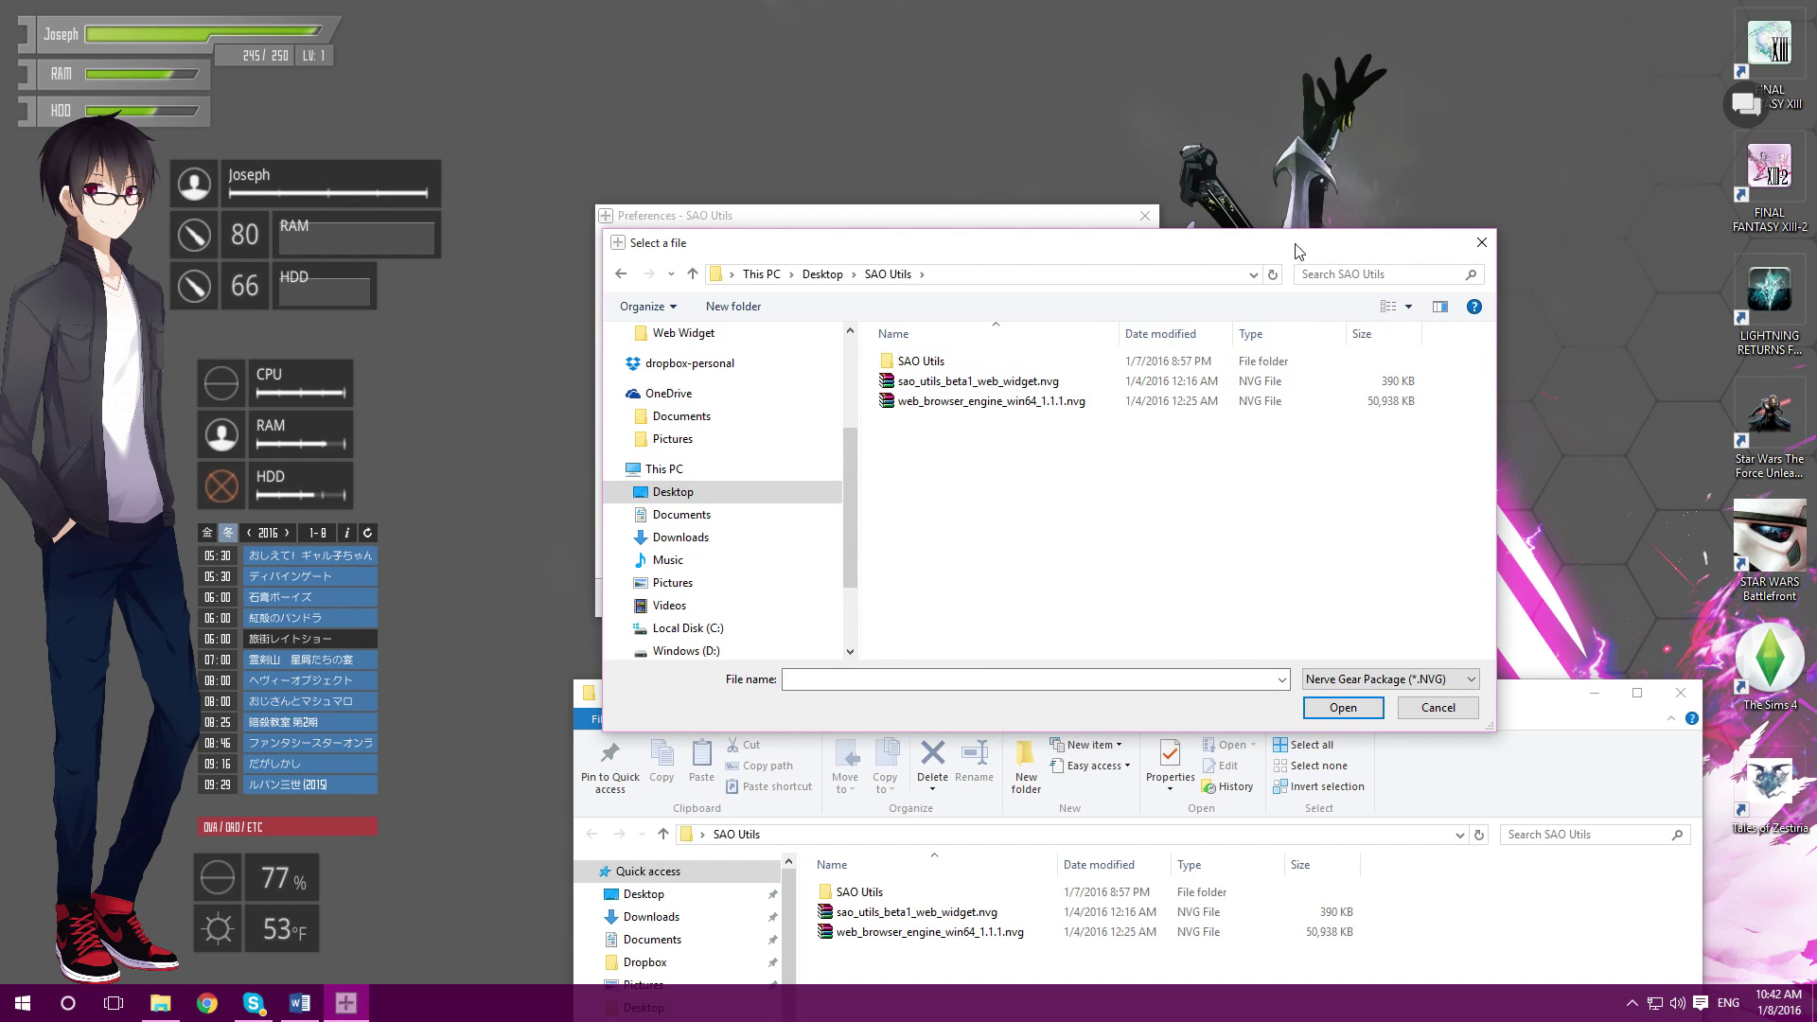
left_click_drag(1296, 251, 1230, 176)
left_click_drag(978, 180, 983, 189)
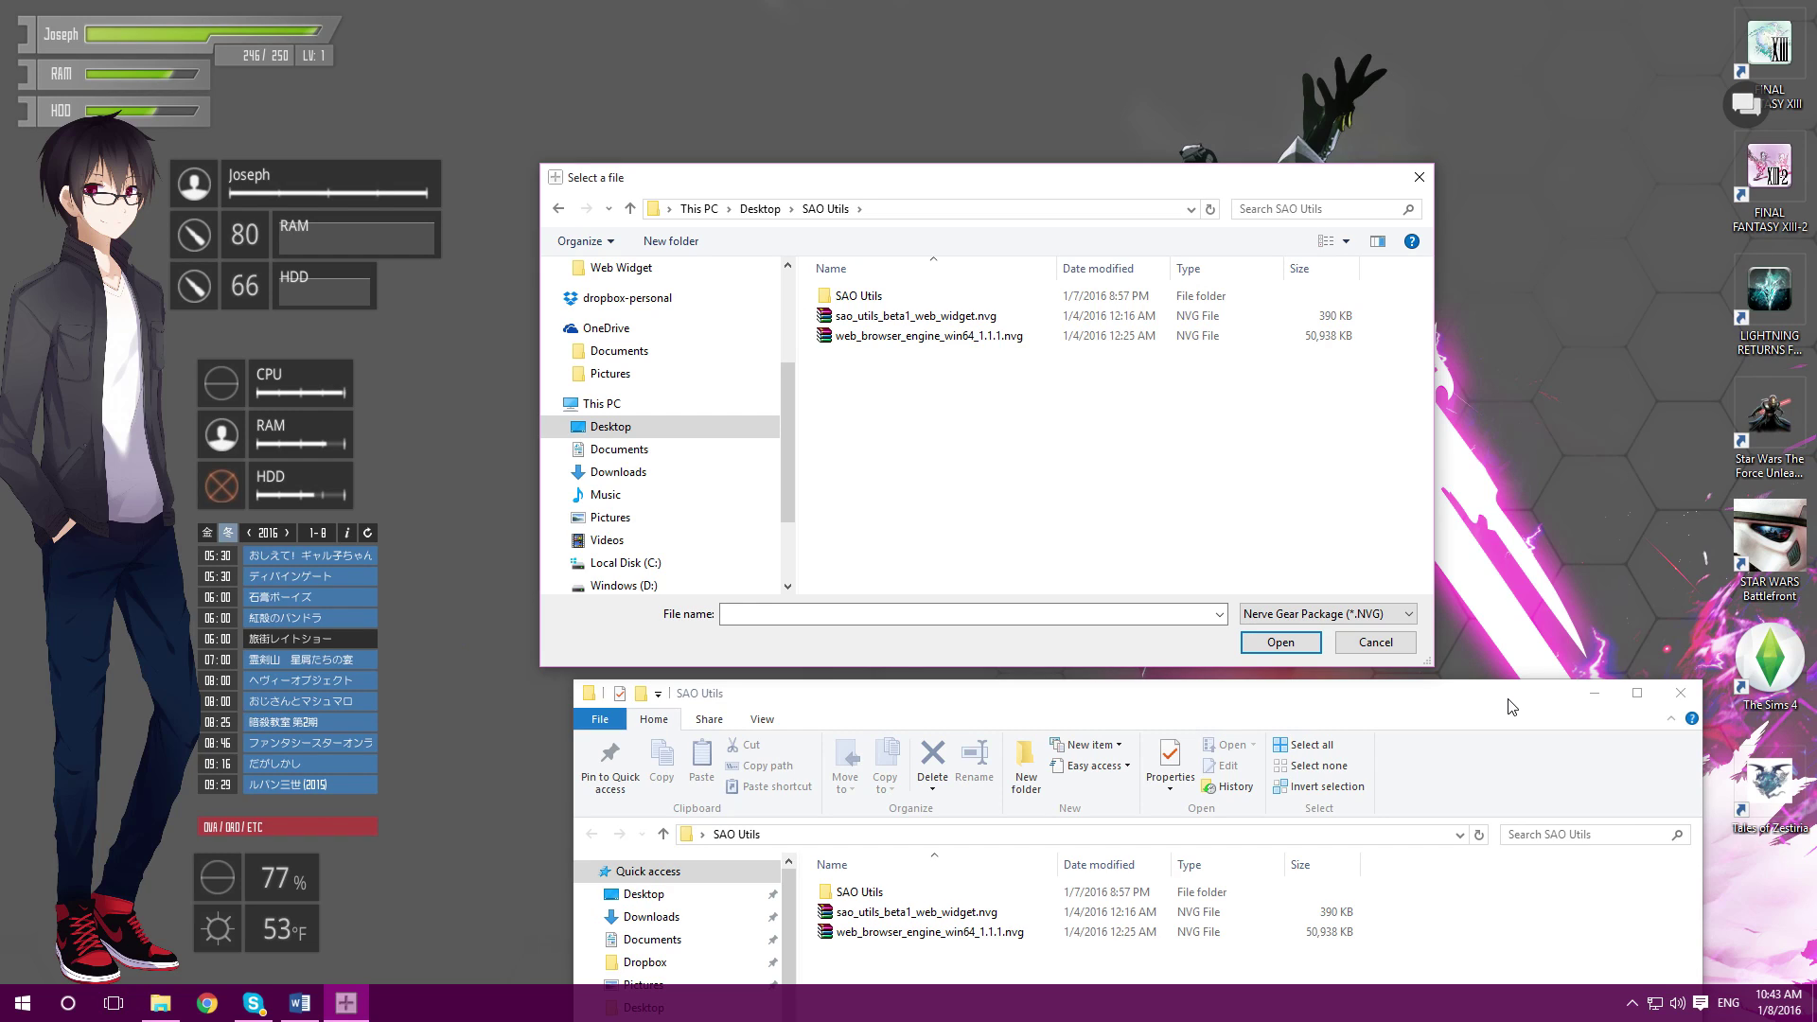
Step: Cancel the plug-in file selection and close the SAO Utils folder and the preferences
left_click(1420, 177)
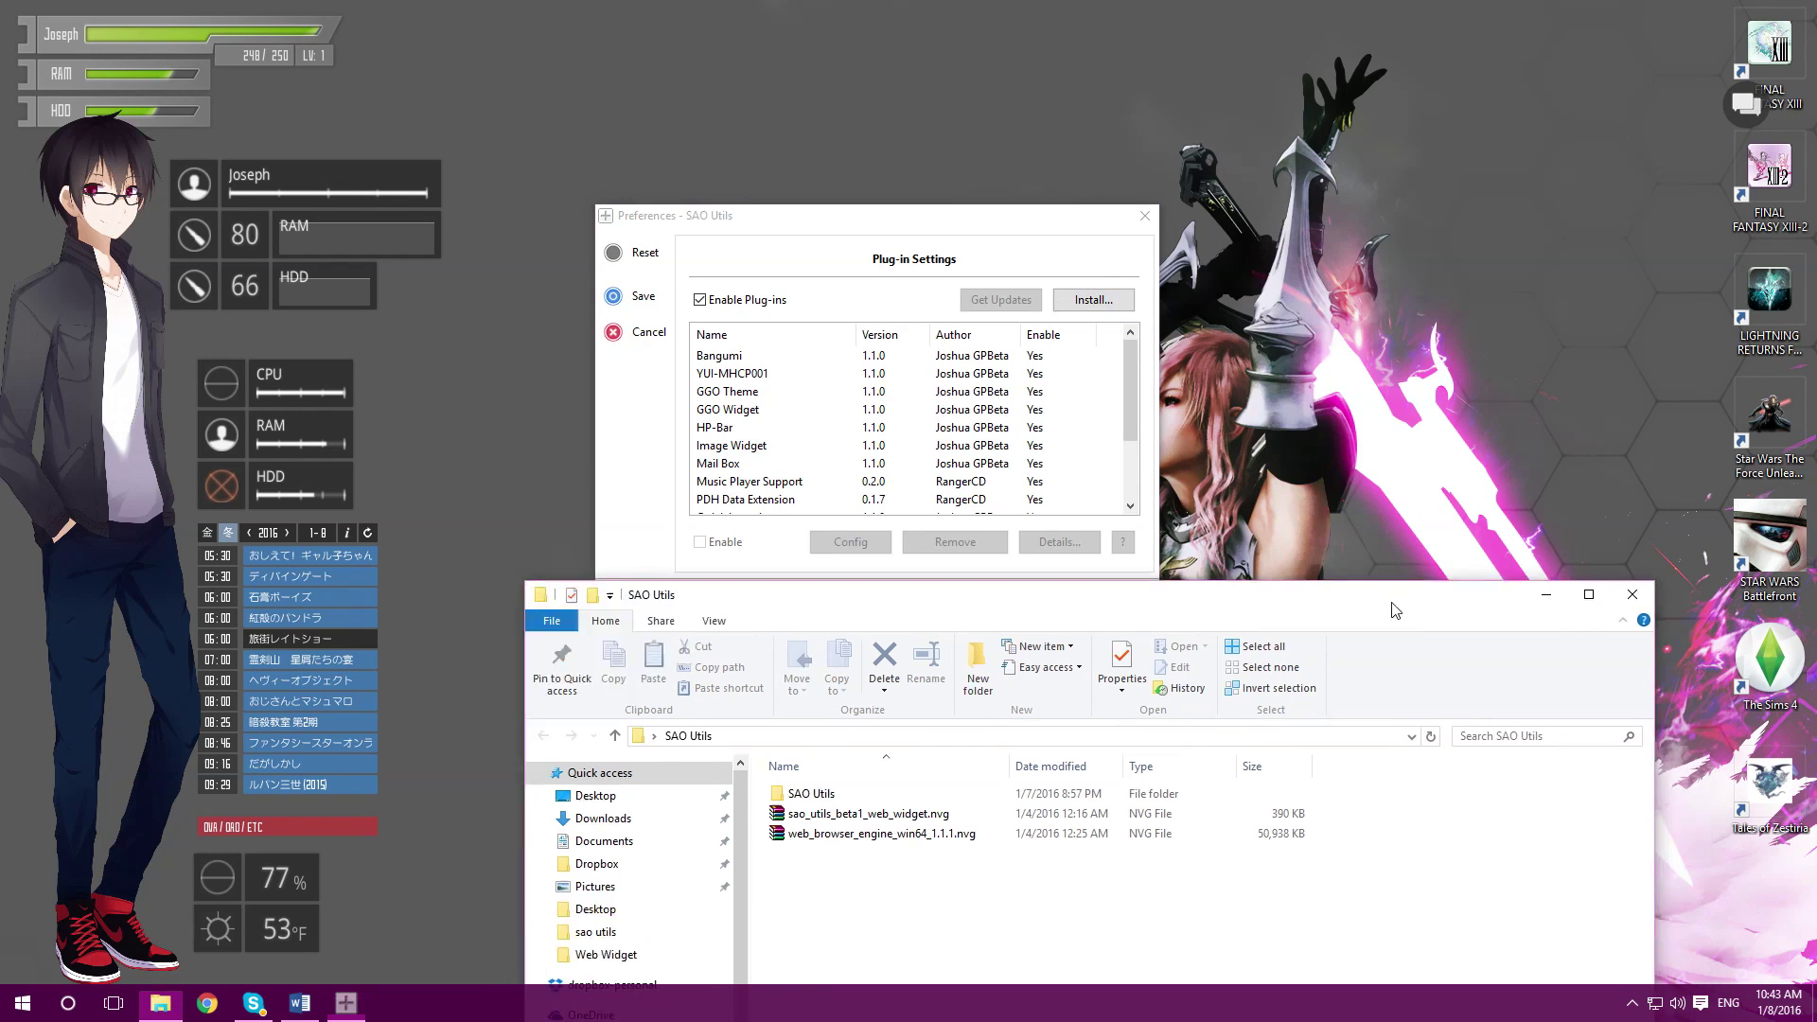
left_click(1513, 299)
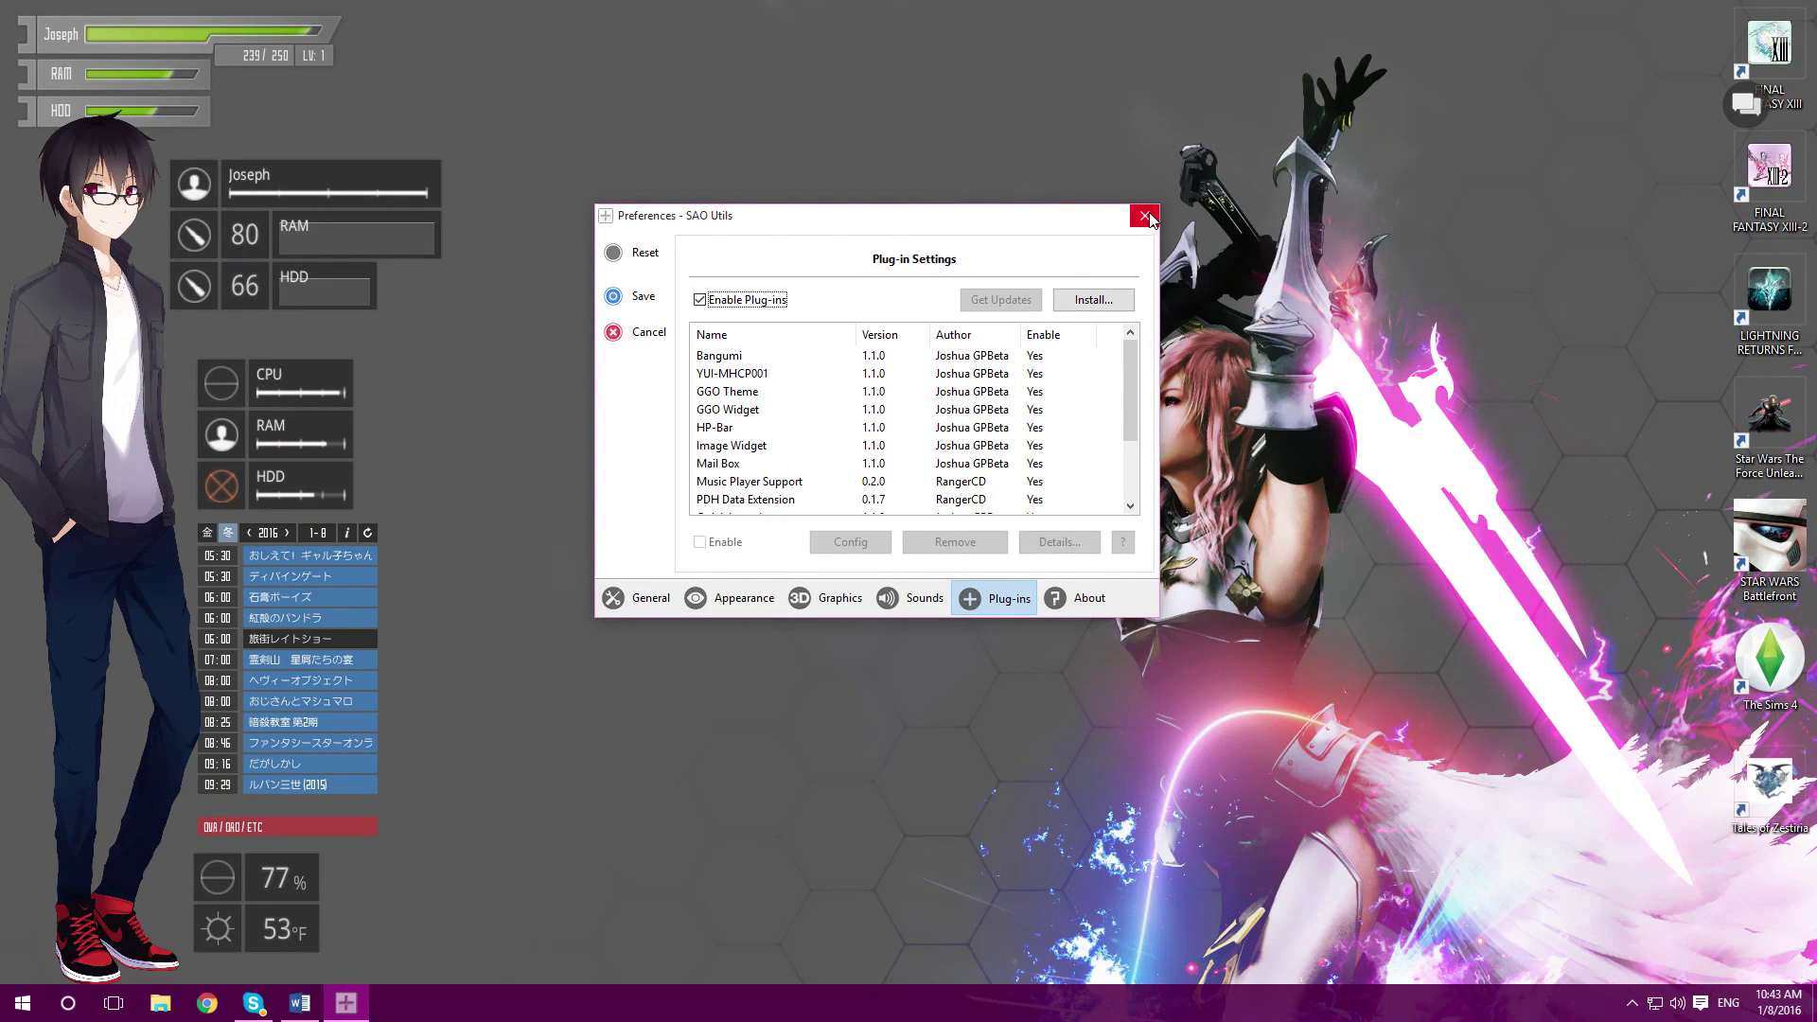
left_click_drag(843, 221, 898, 244)
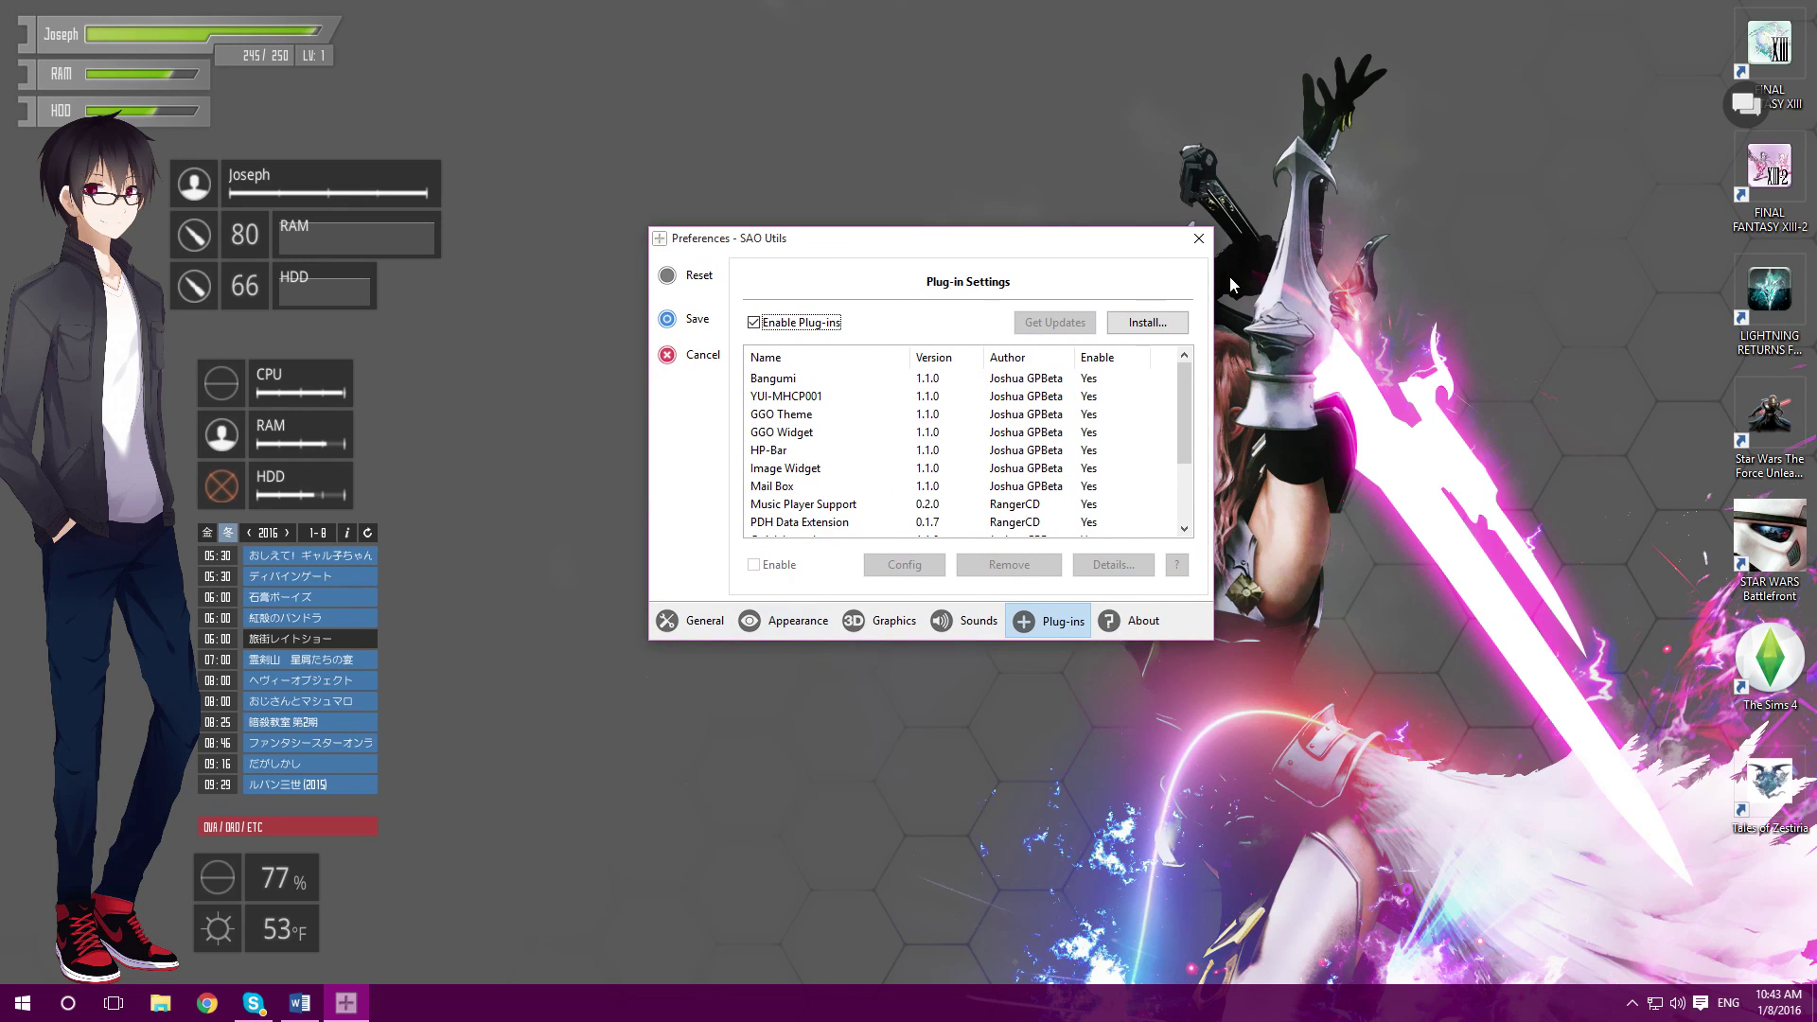
left_click(1200, 238)
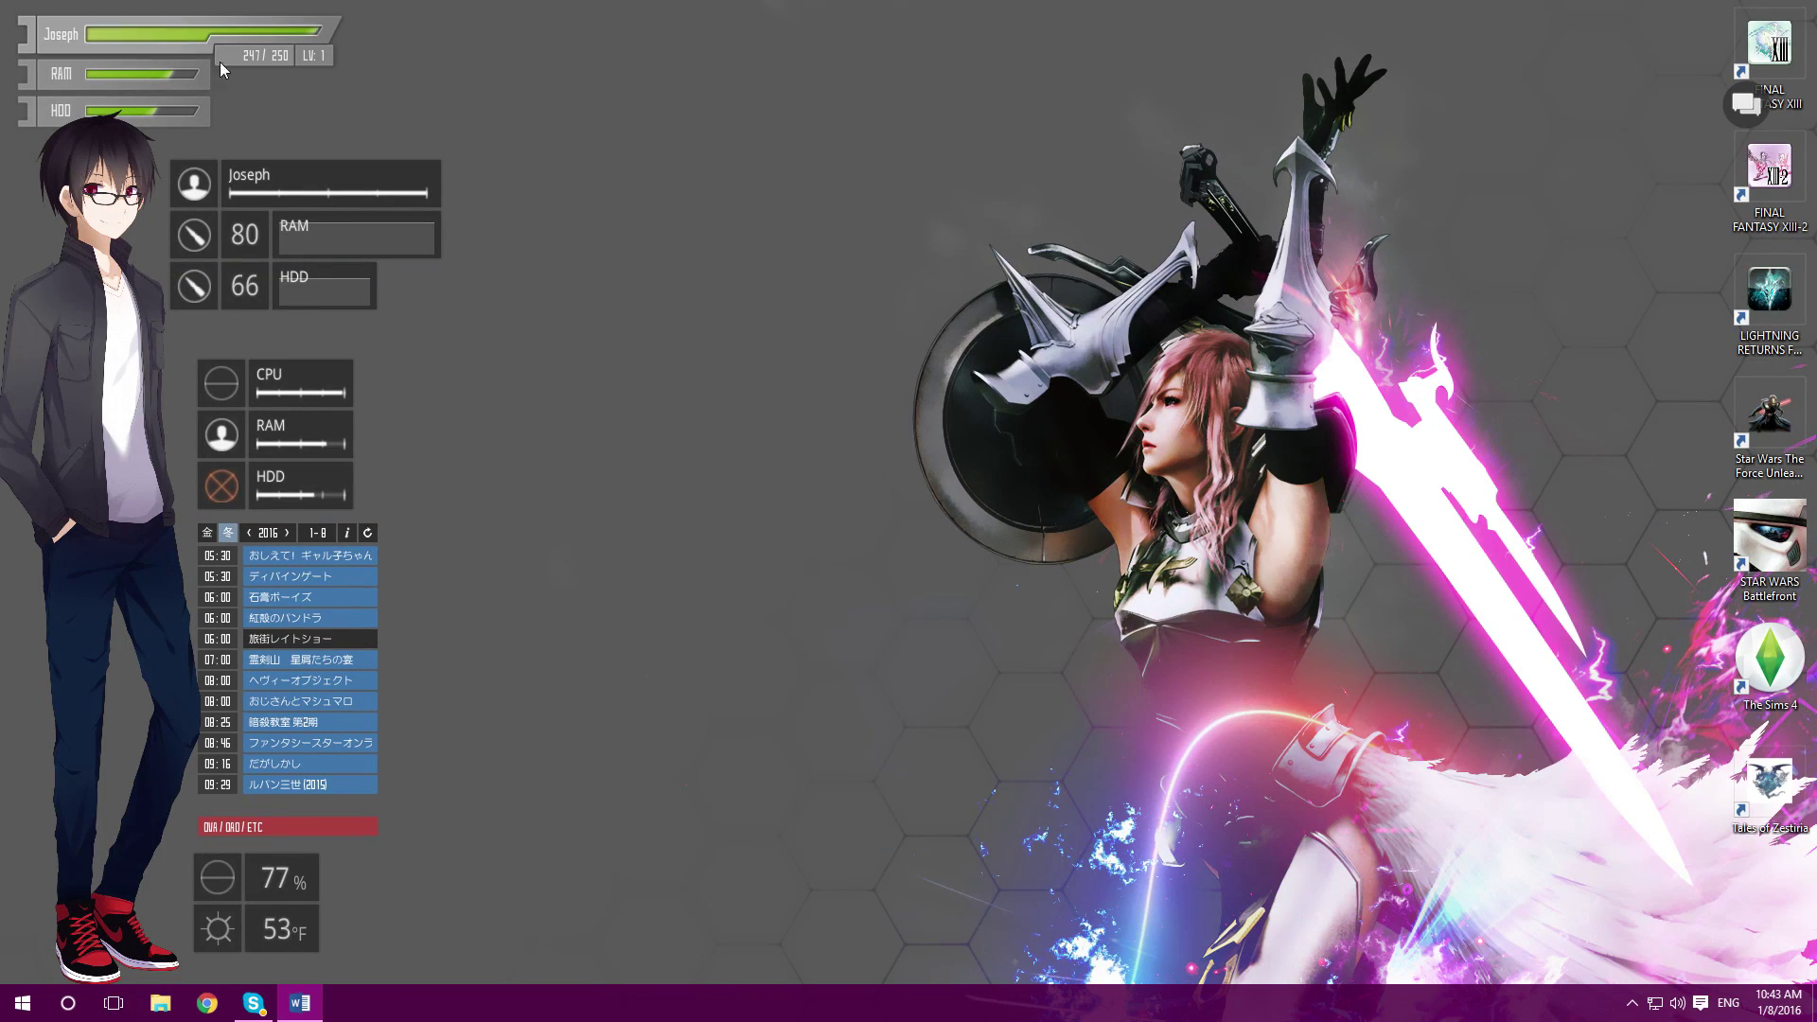
Step: Inspect the editing settings of the first bar in the HP bar widget and close them without changes
right_click(65, 41)
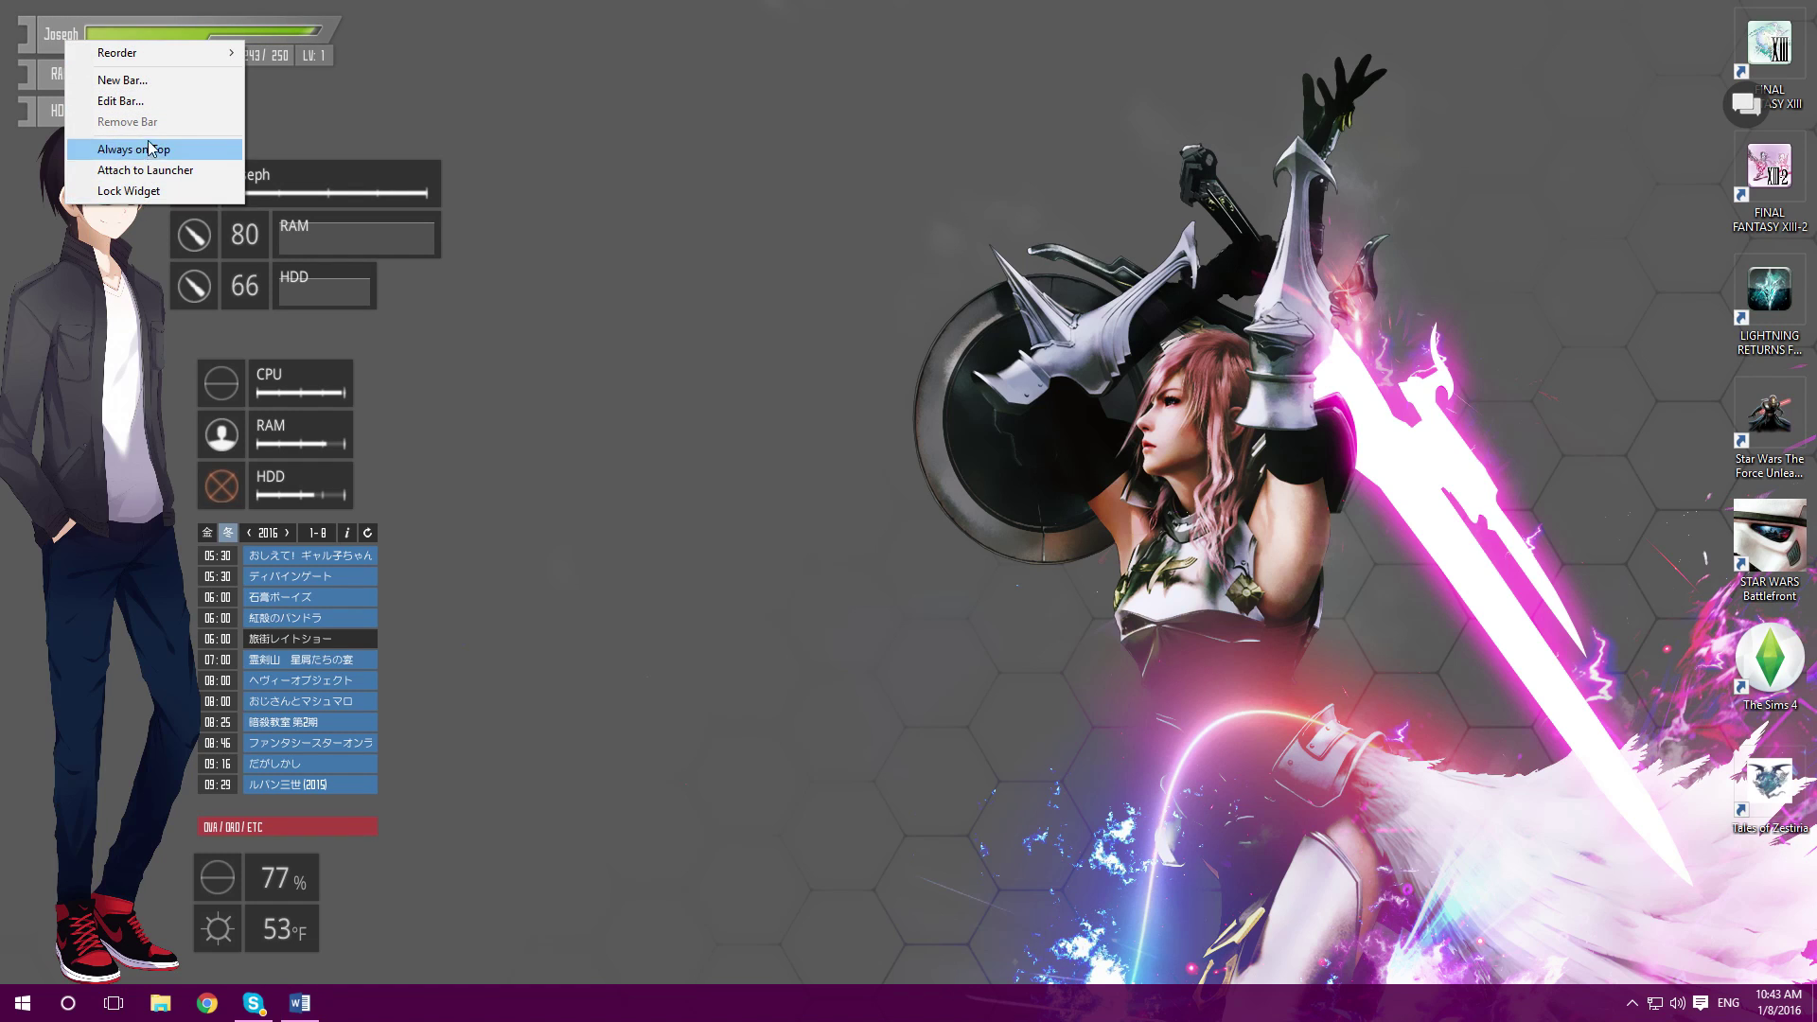
left_click(38, 31)
right_click(37, 31)
key("Escape")
right_click(61, 44)
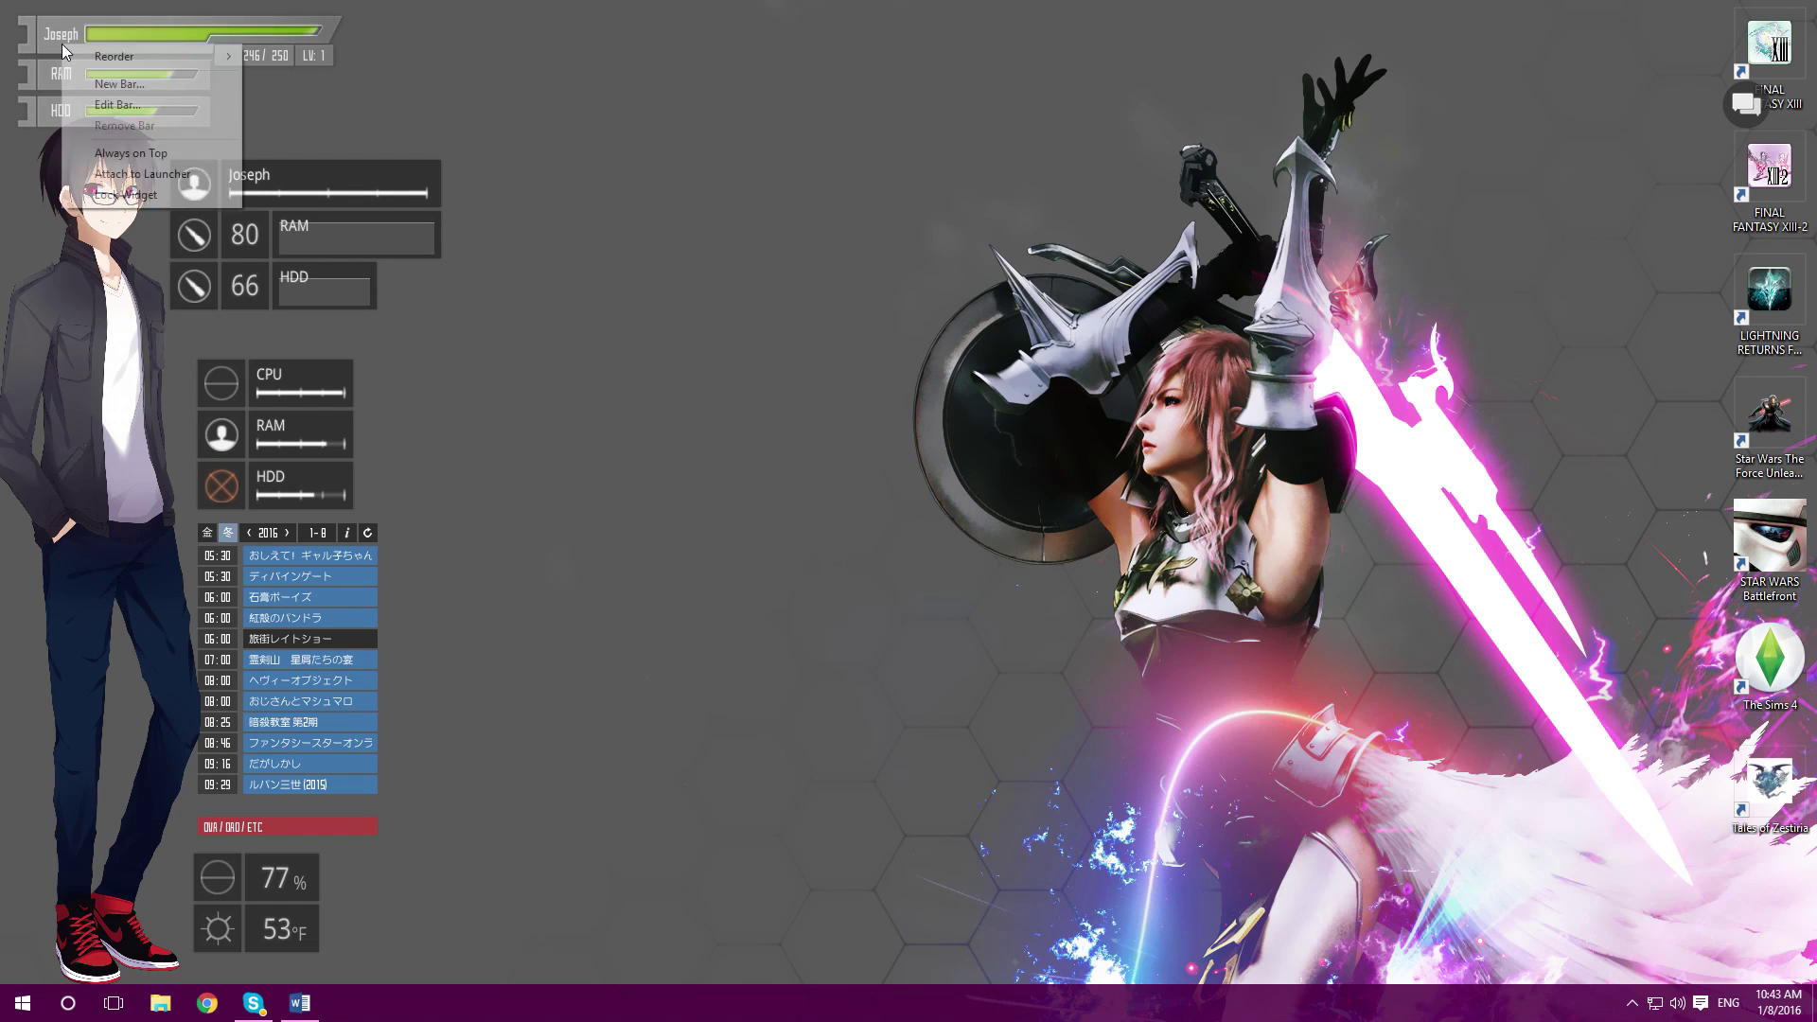
left_click(126, 111)
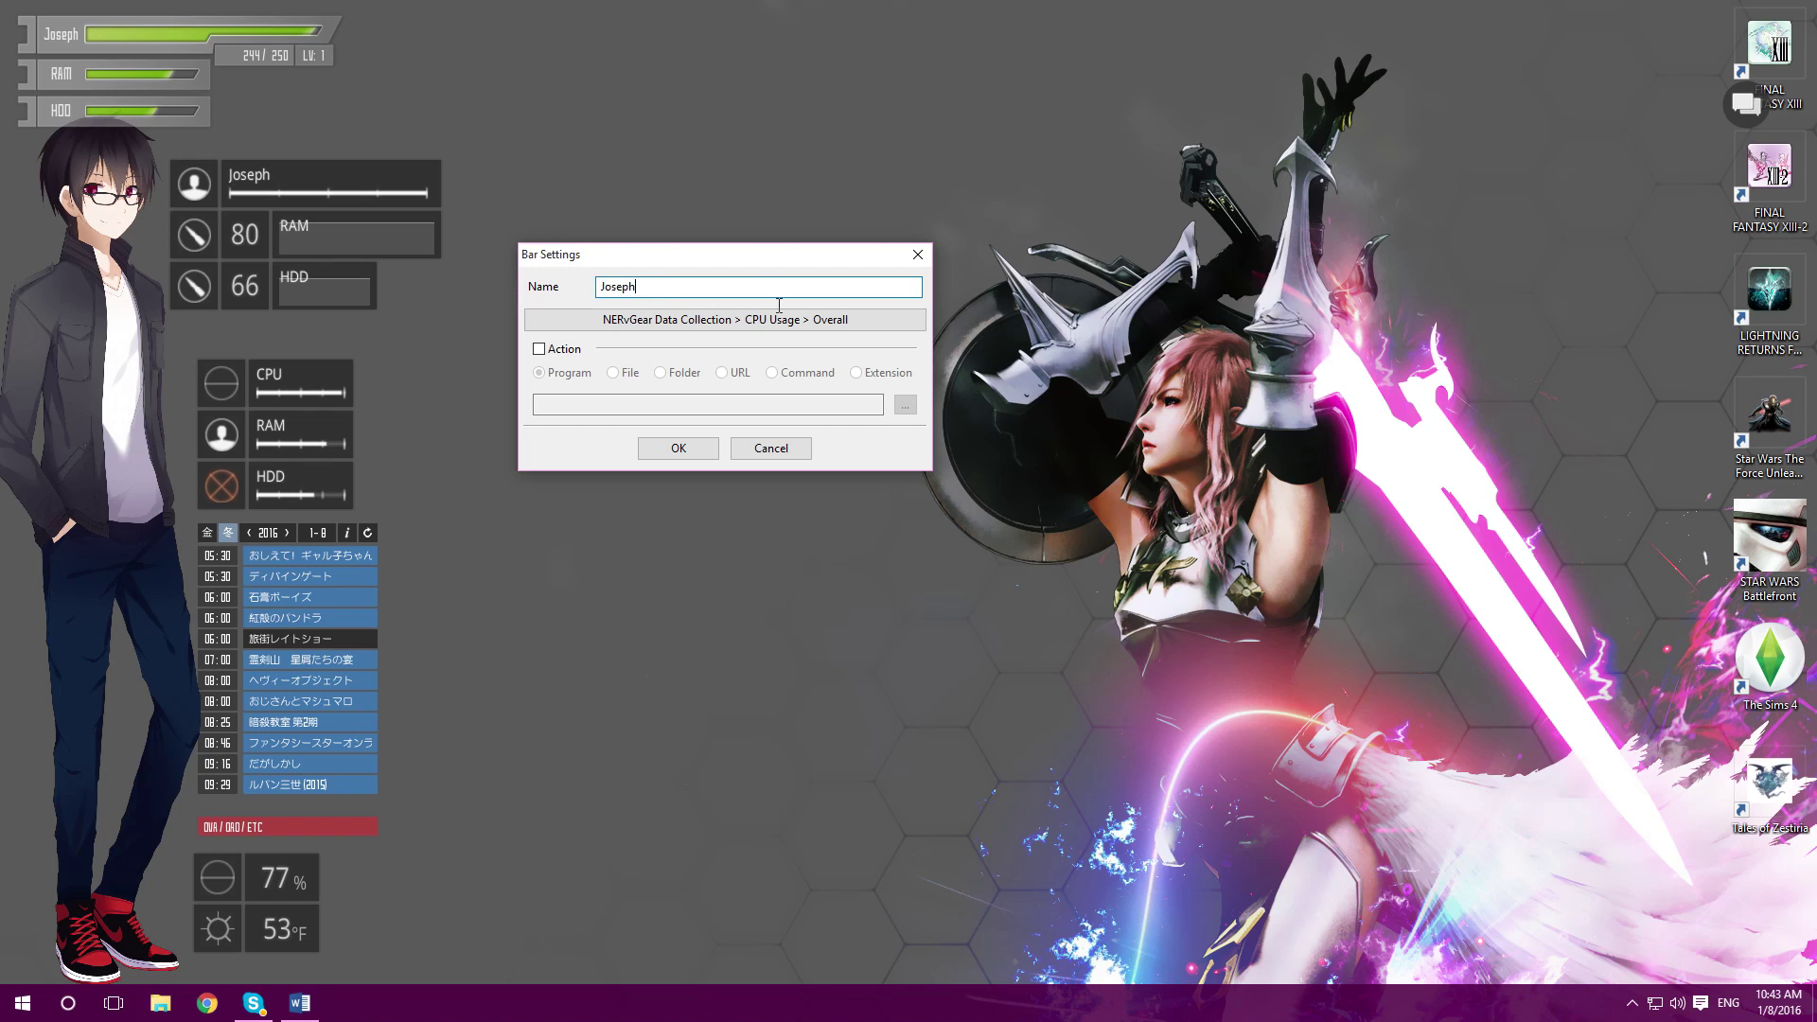
left_click(969, 199)
left_click(918, 262)
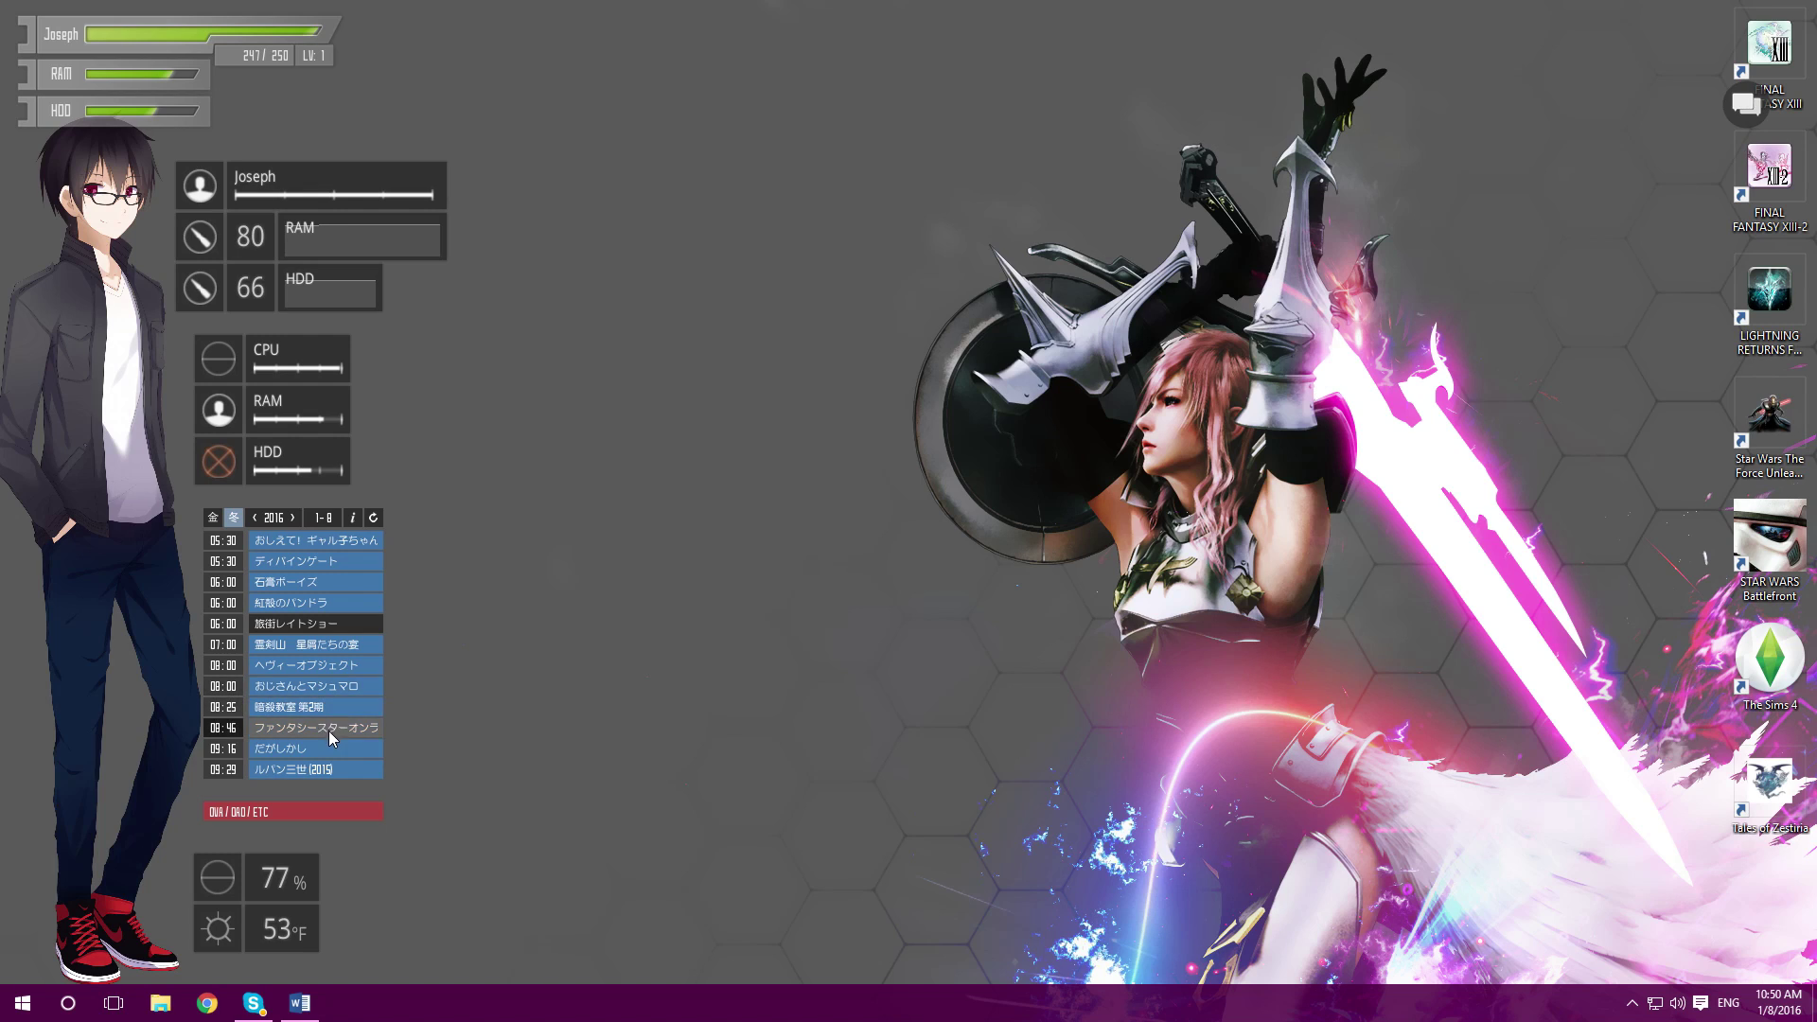
Step: Switch the anime schedule widget to the Saturday (土) listing
left_click(326, 622)
left_click(237, 519)
left_click(213, 518)
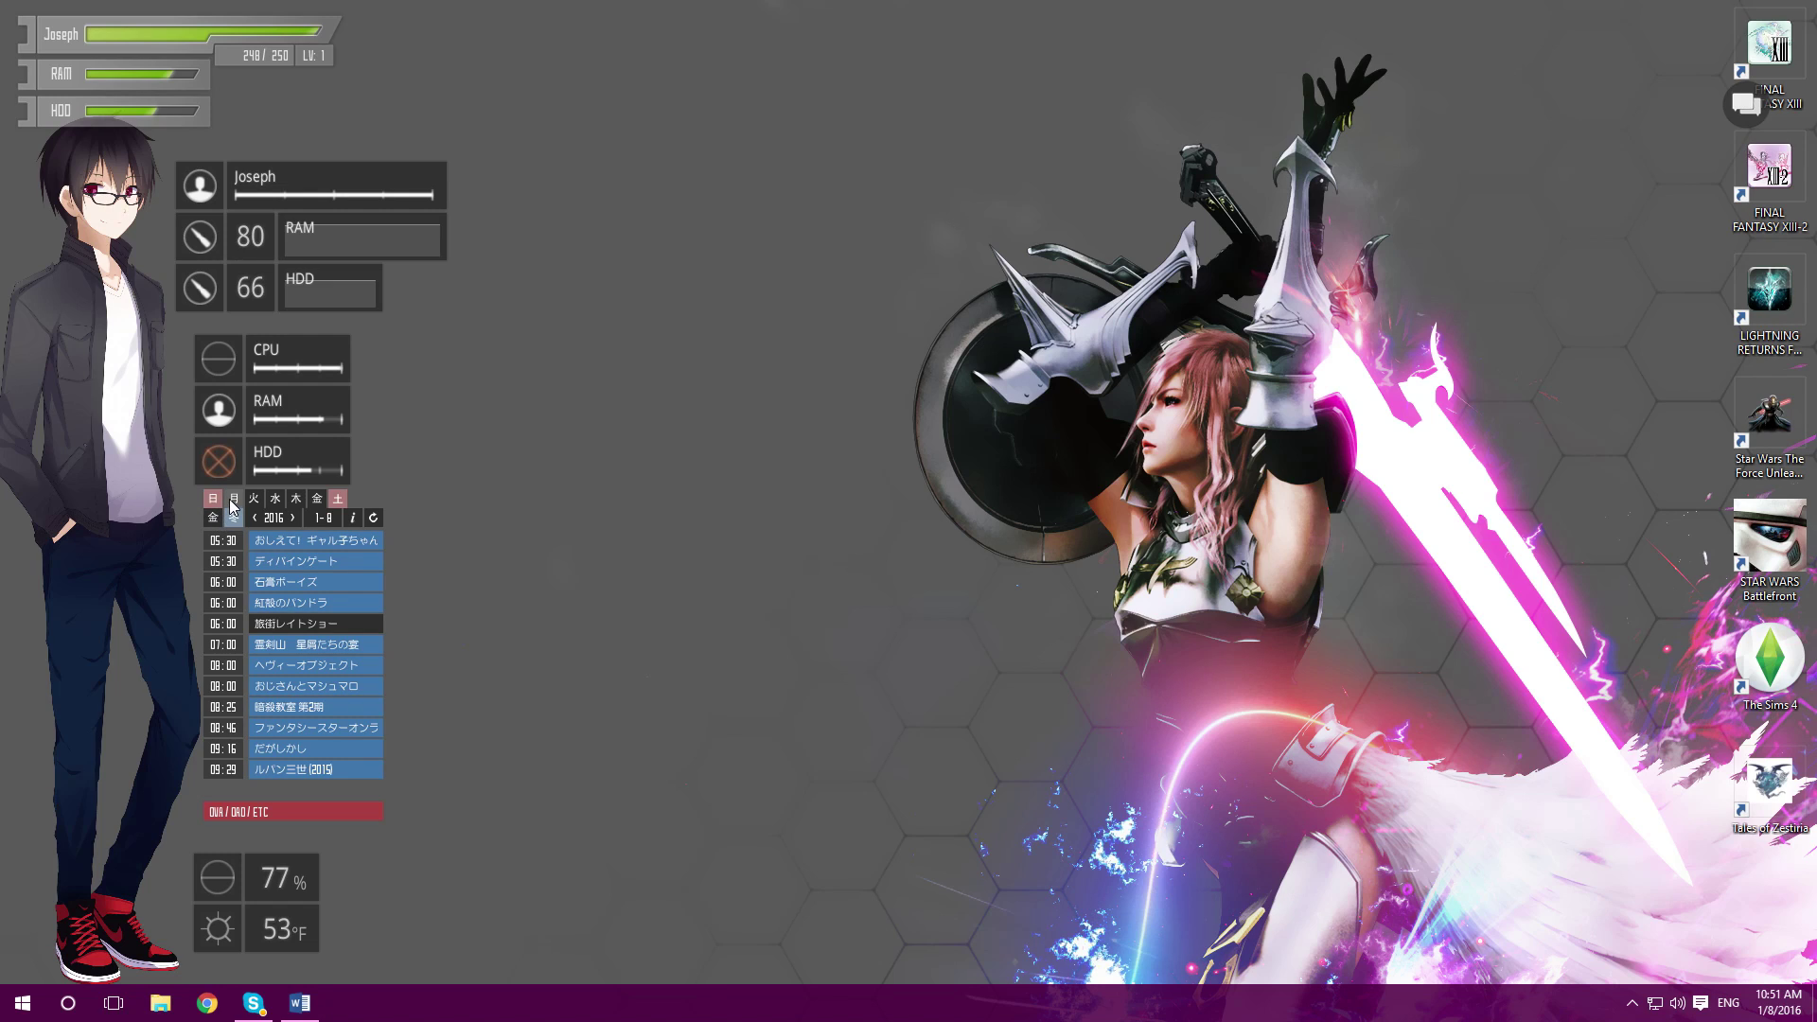
left_click(339, 502)
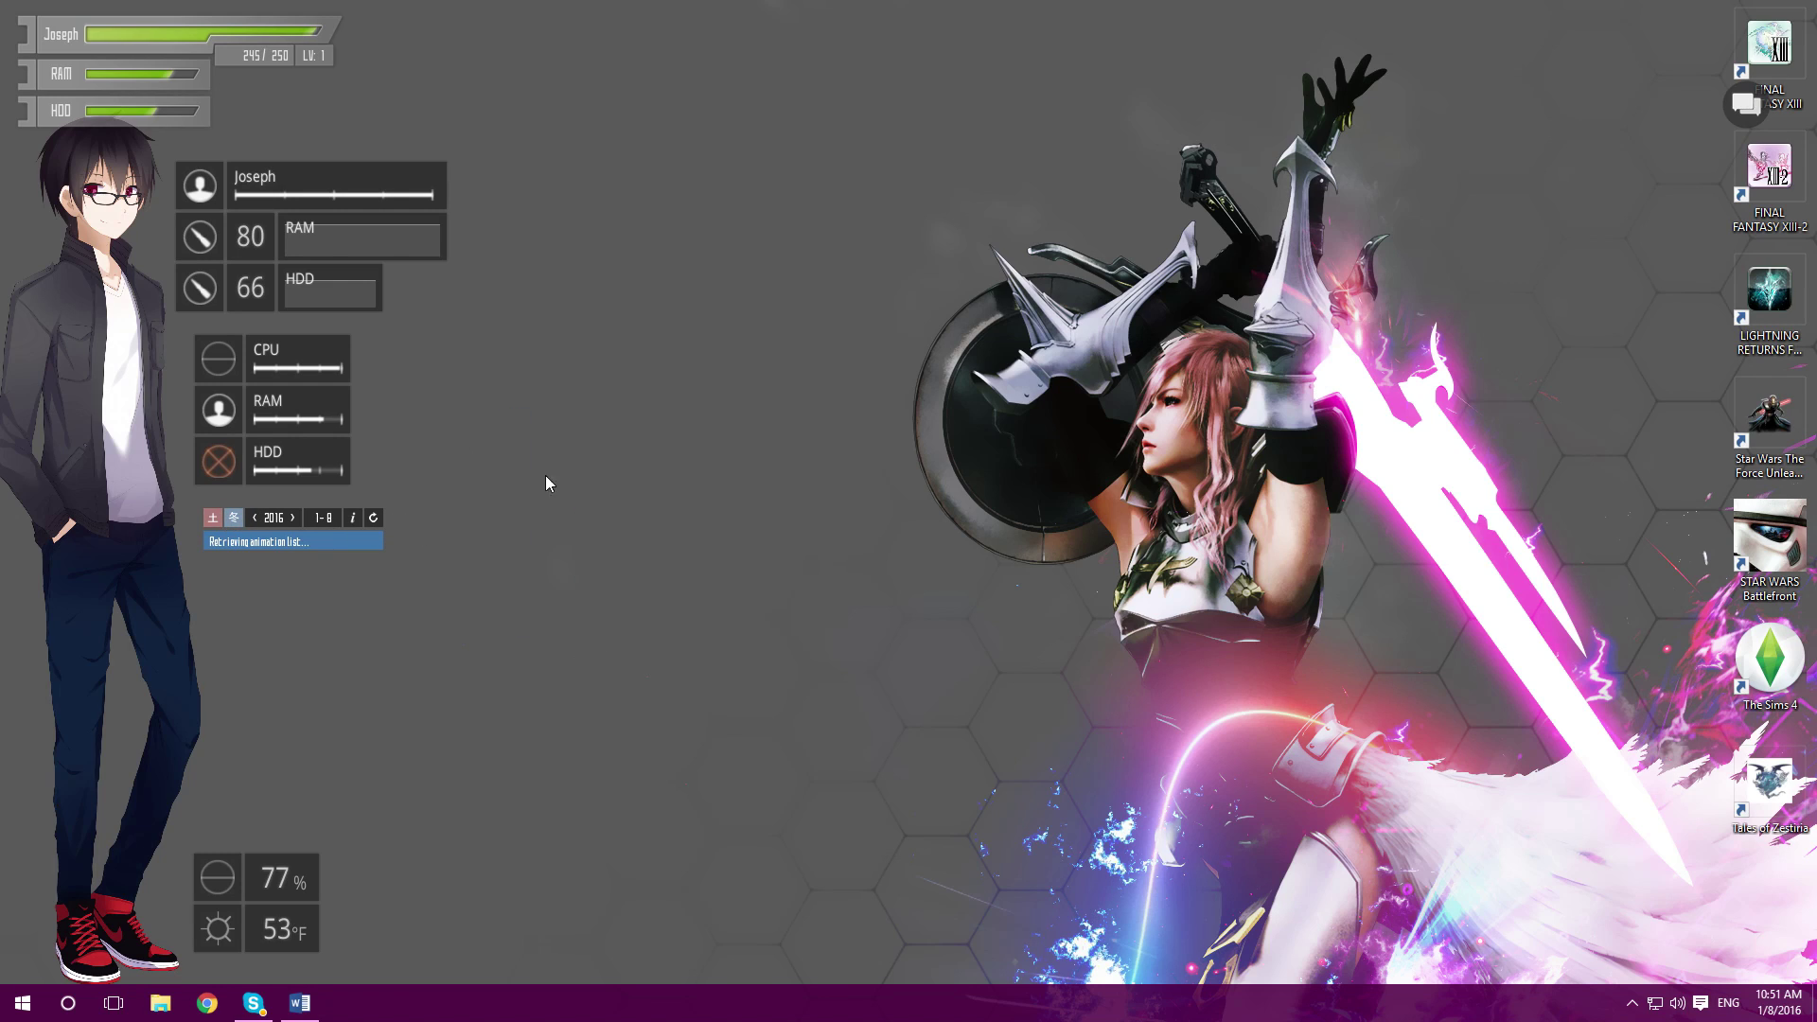
Step: Shift the CPU, RAM and HDD widget slightly to the right and return the anime schedule to Friday (金)
mouse_move(222, 443)
left_mouse_down()
mouse_move(343, 384)
mouse_move(269, 434)
mouse_move(227, 428)
mouse_move(239, 440)
left_mouse_up()
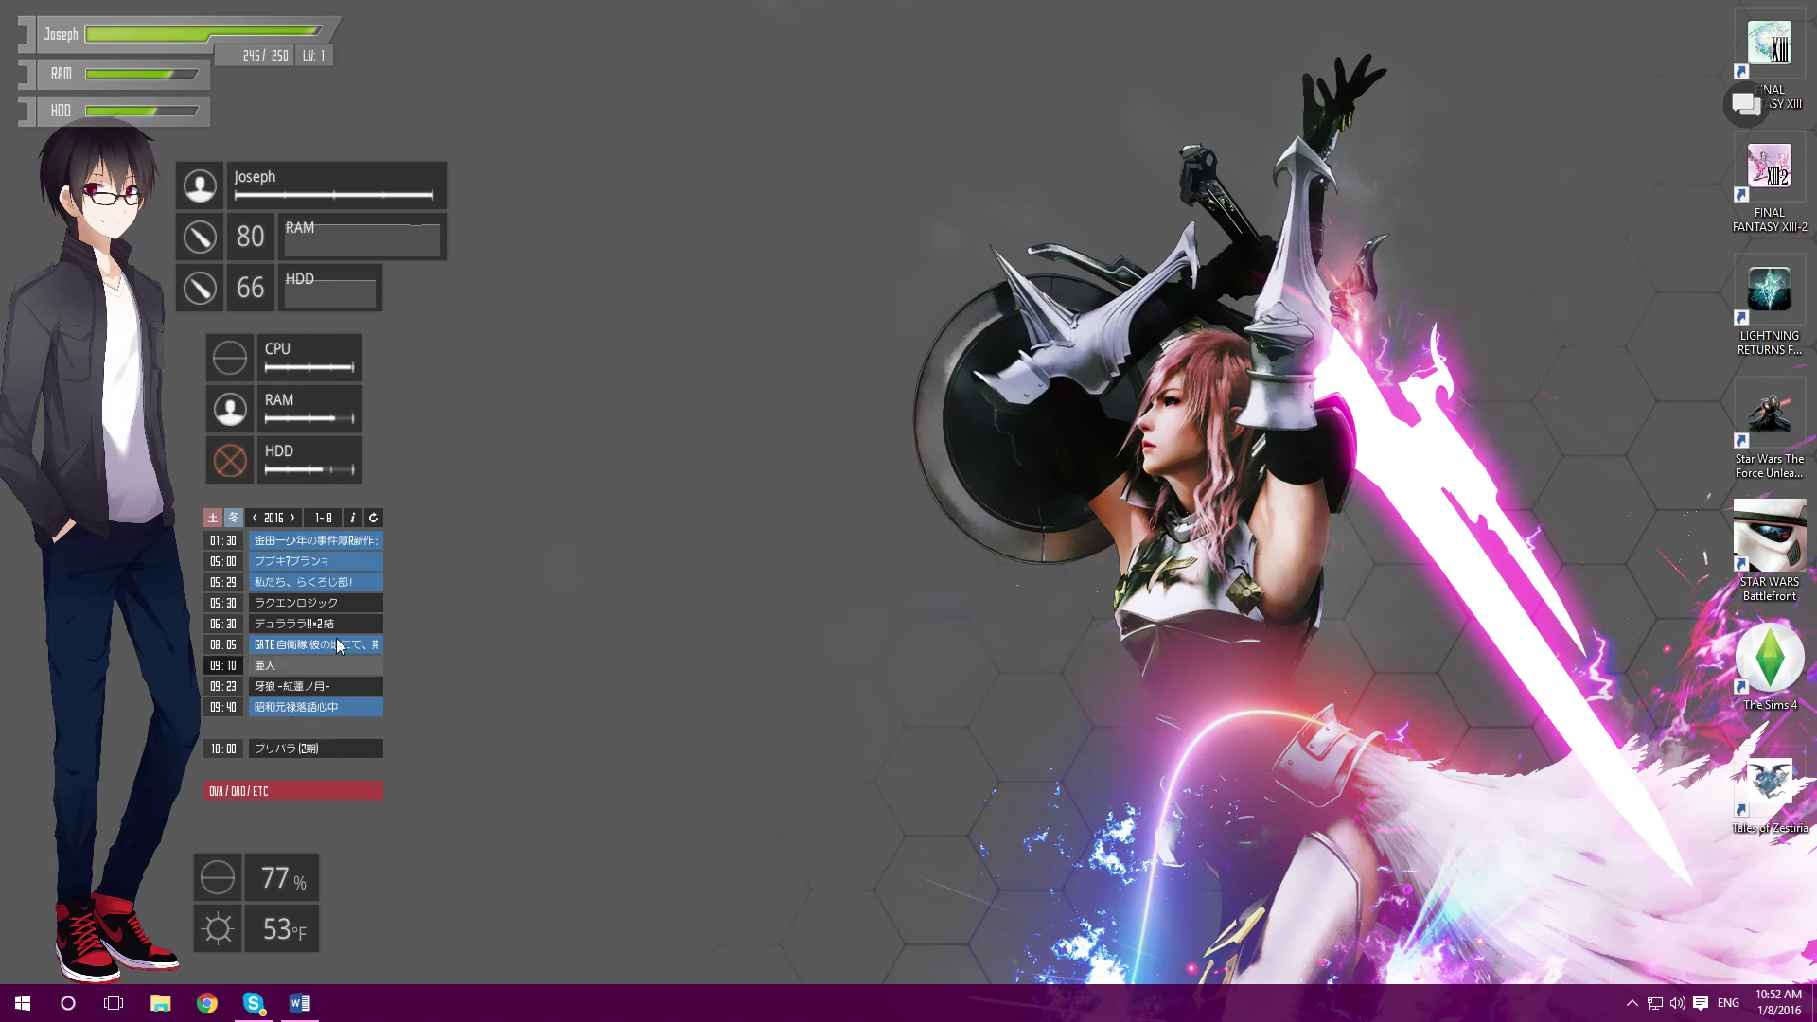
left_click(212, 518)
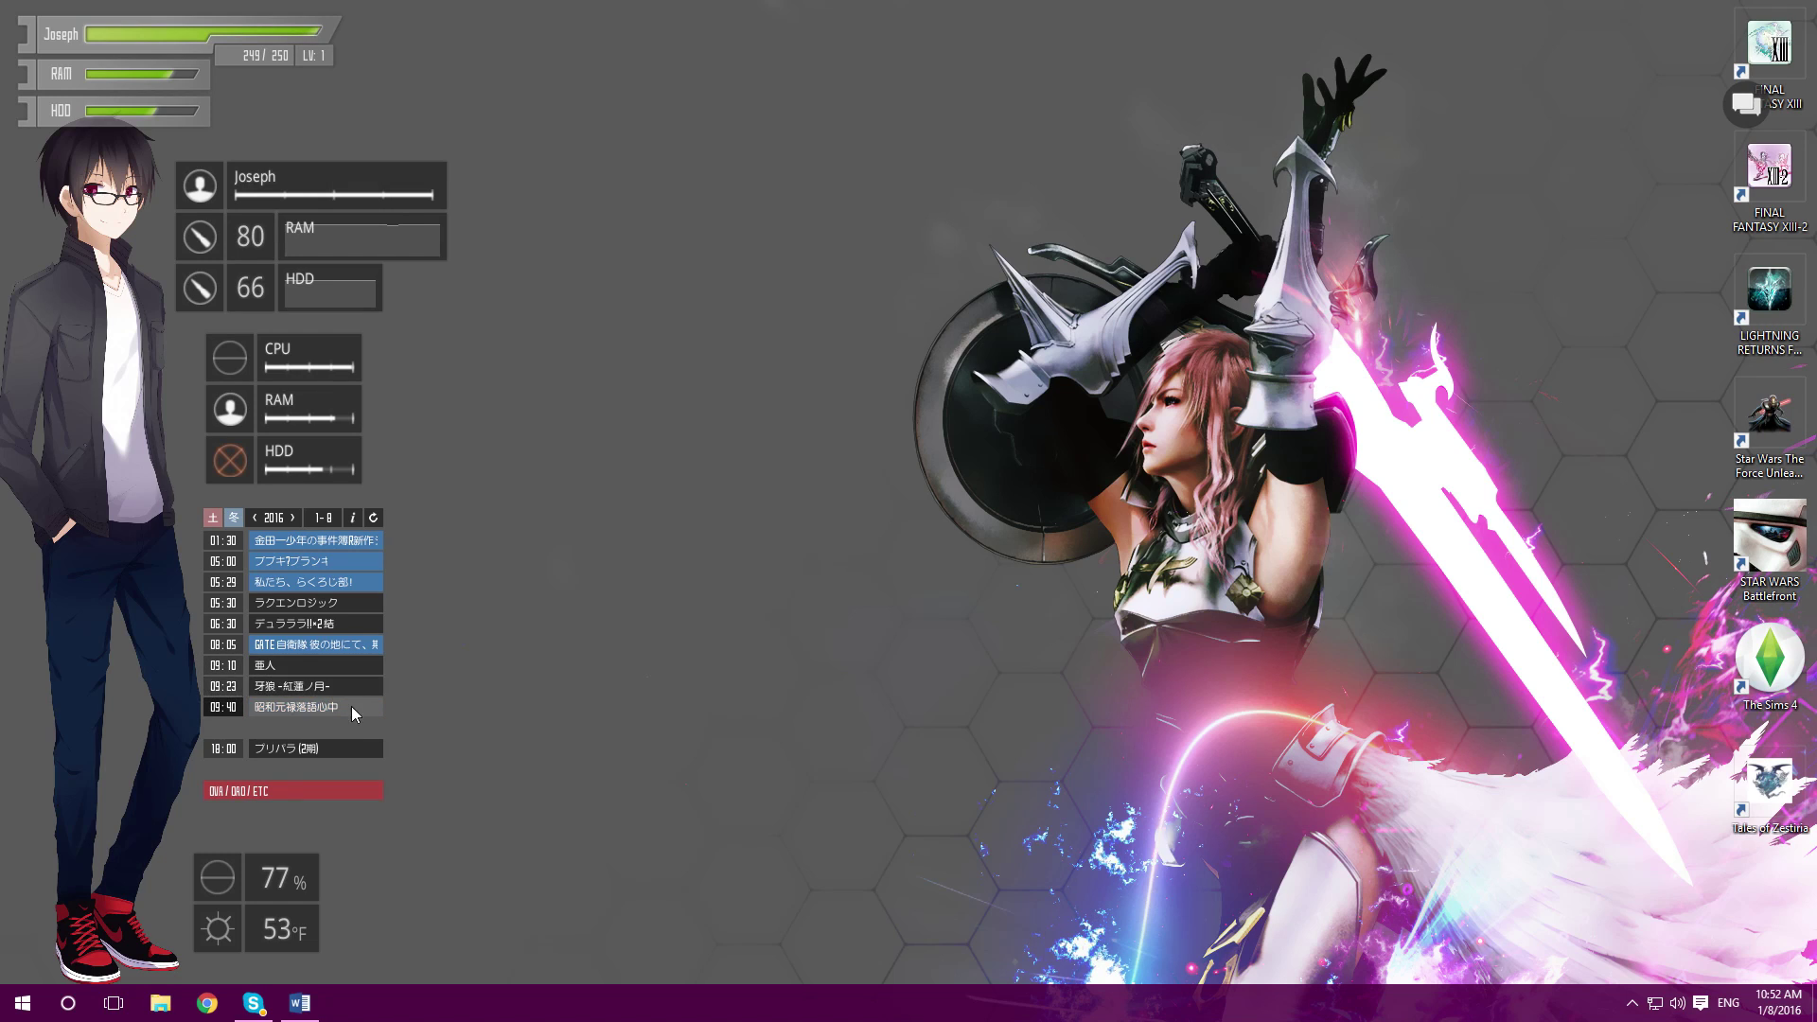
left_click(212, 519)
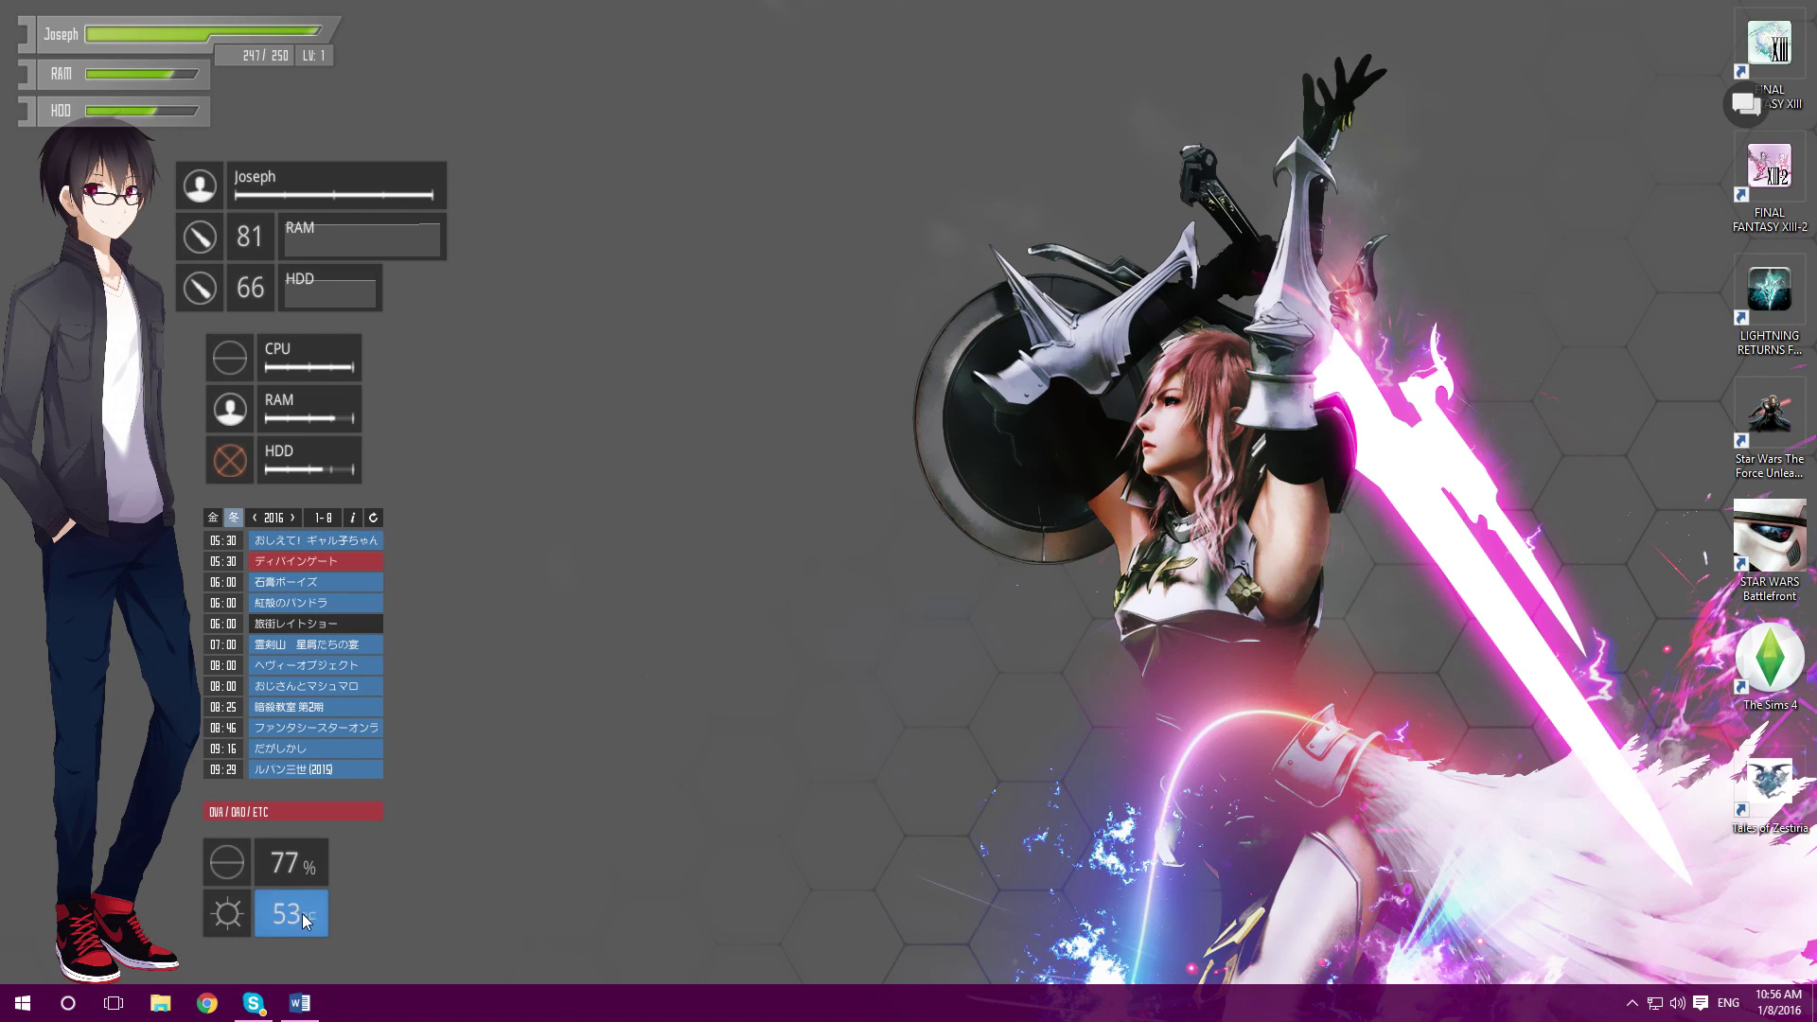
Step: Open the temperature item's settings and the value chooser for its Current Temperature weather data
right_click(304, 912)
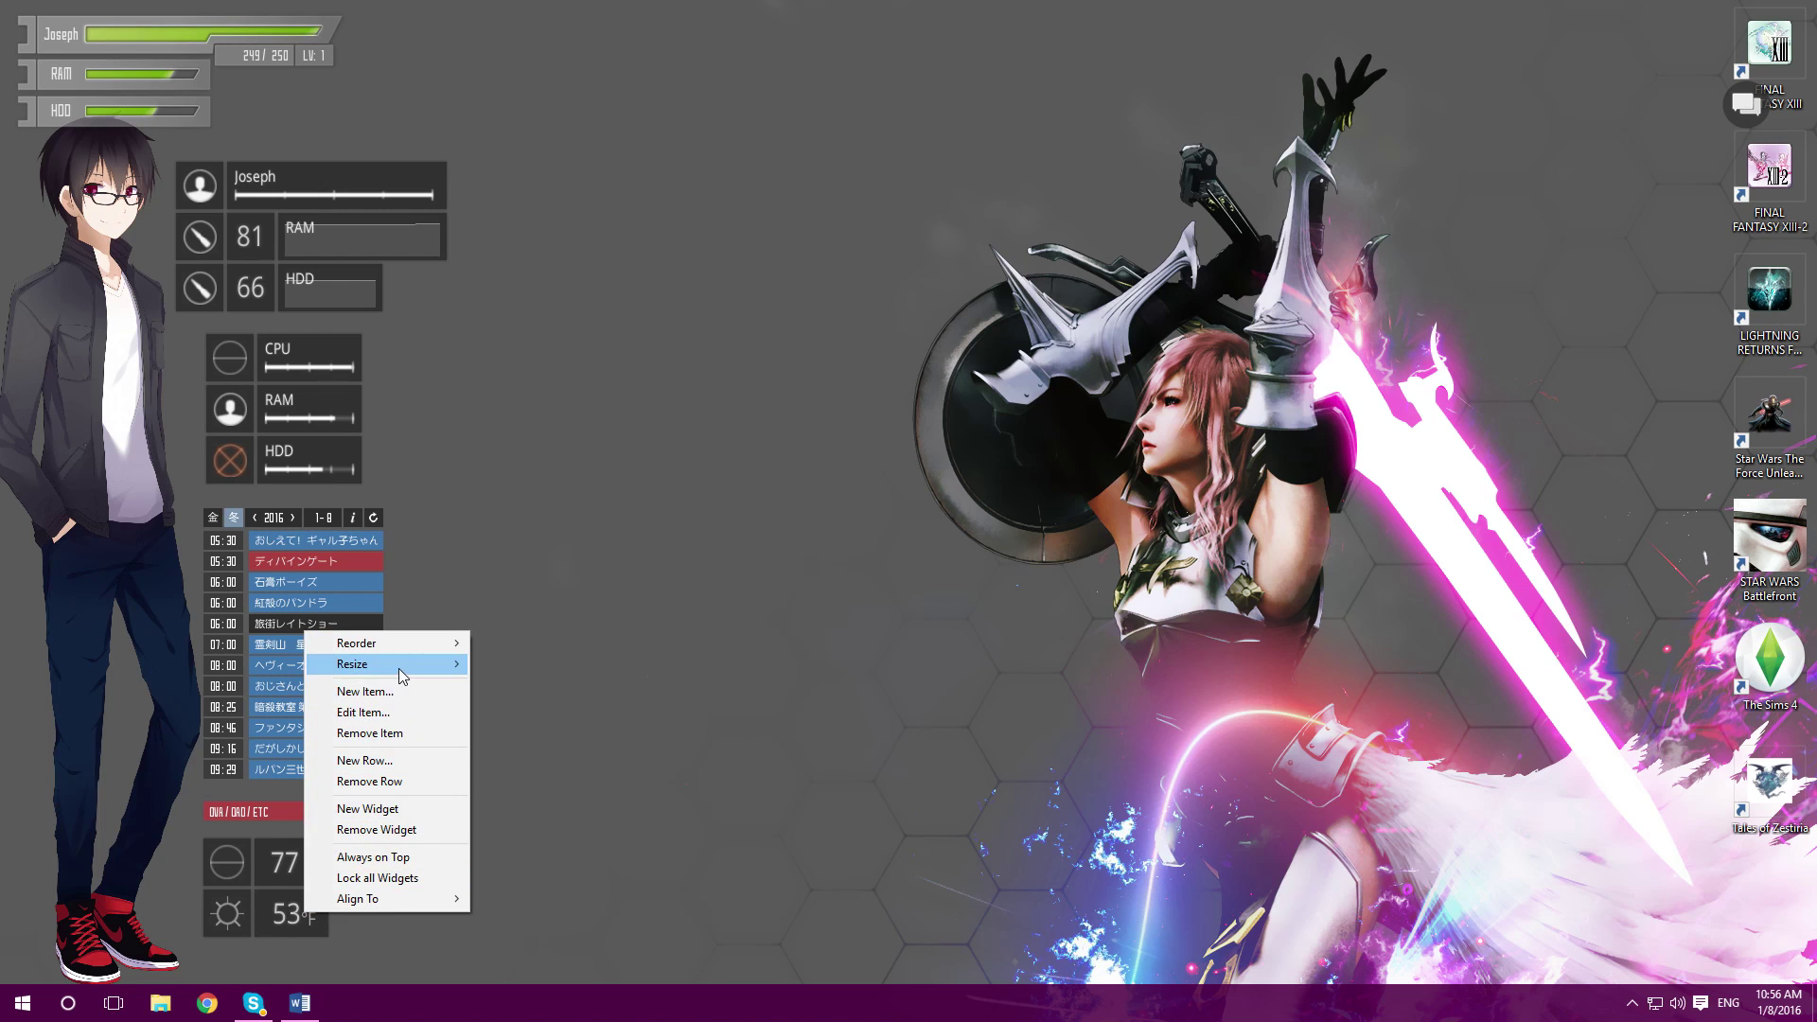
left_click(370, 712)
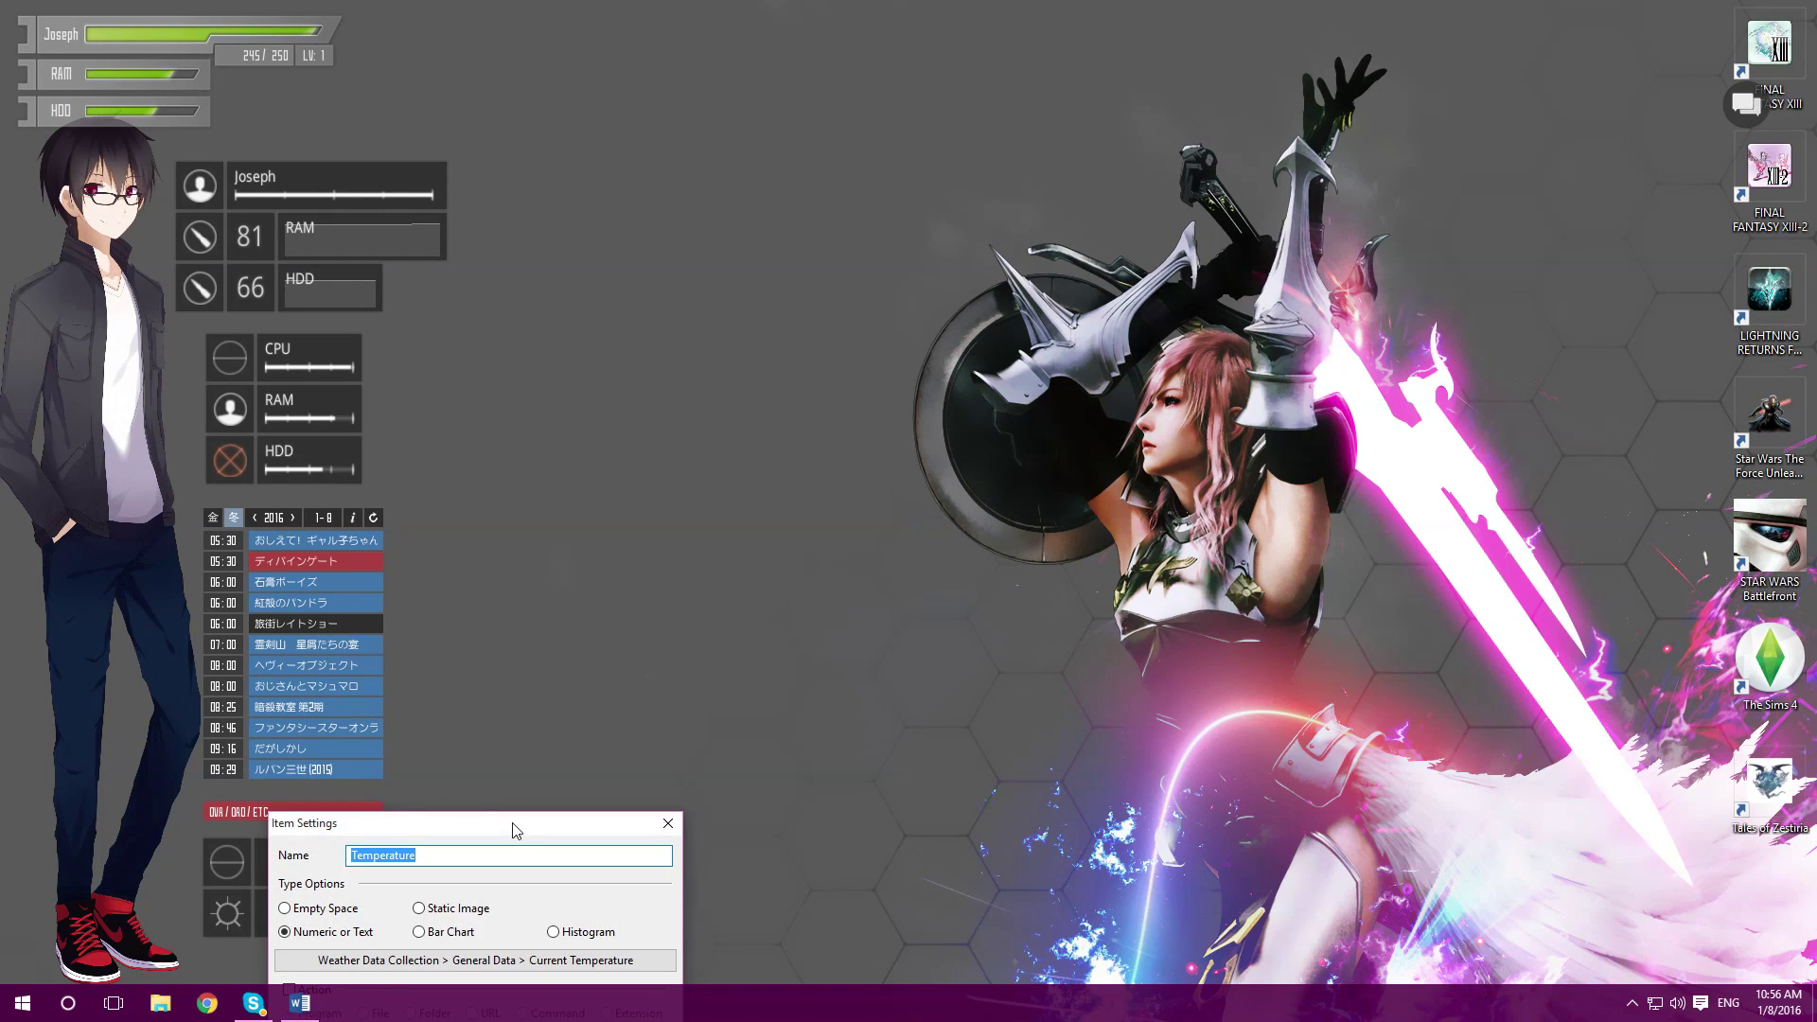
left_click(616, 557)
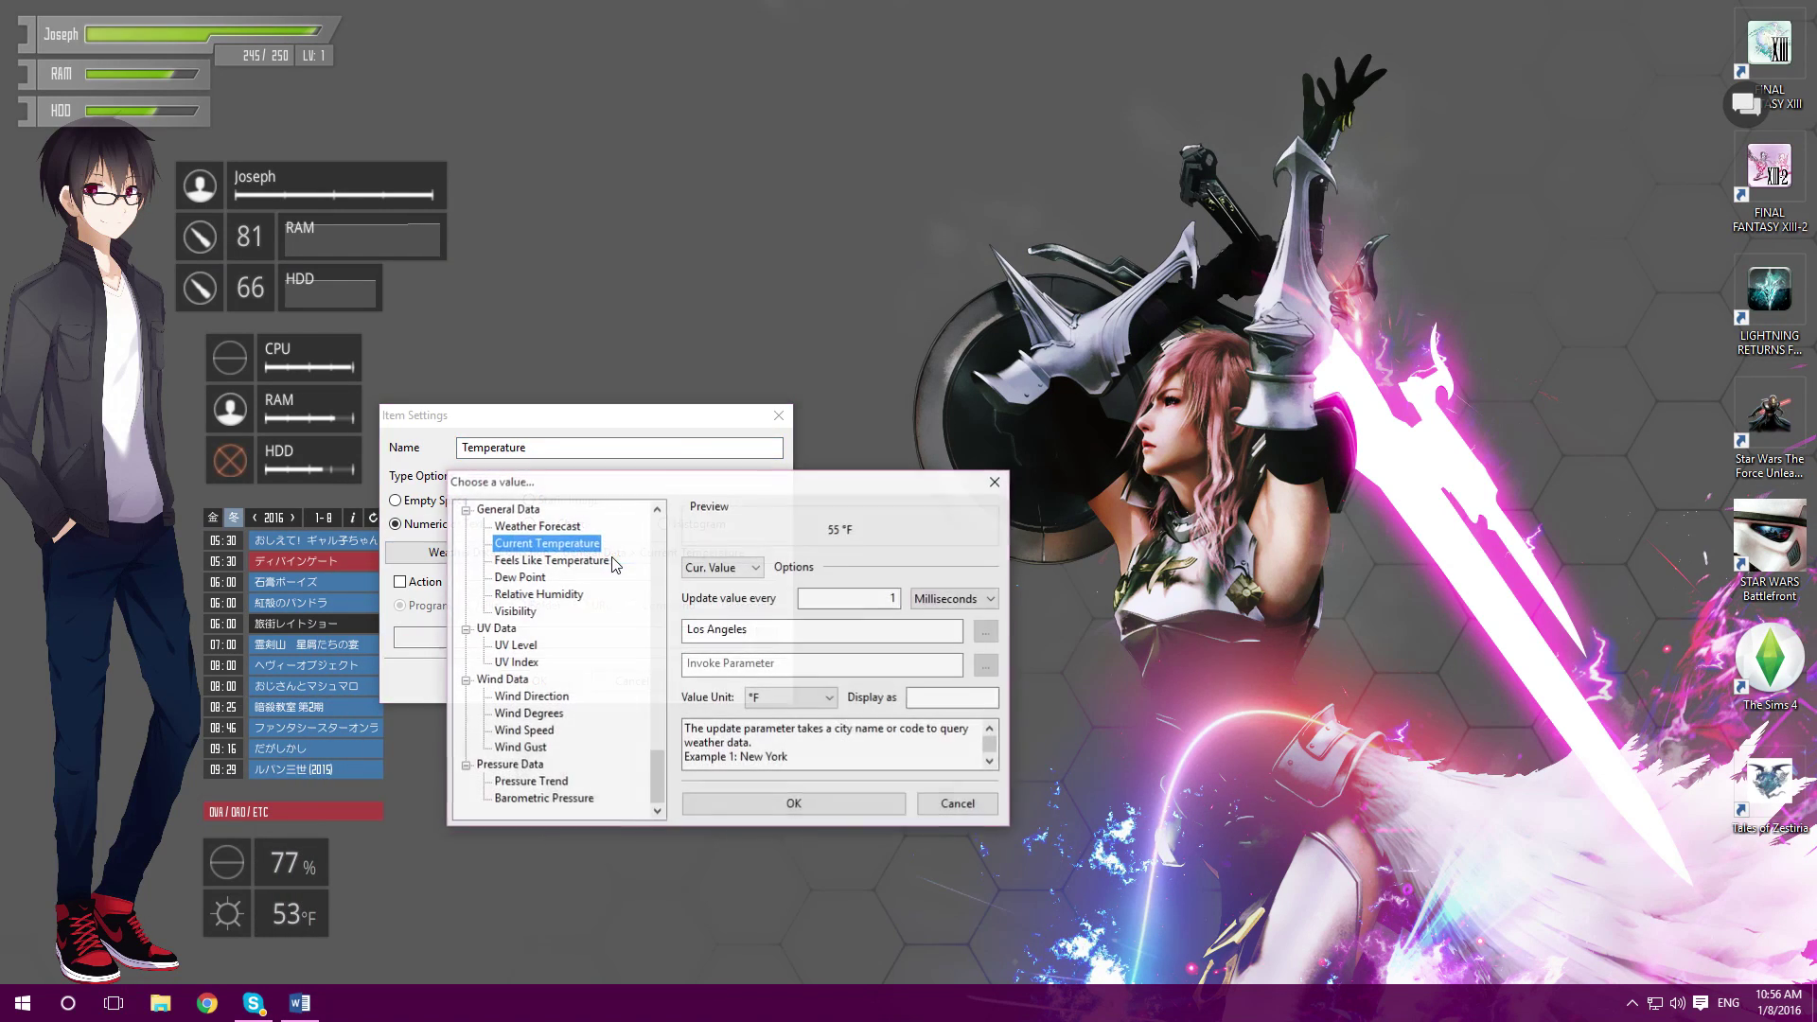
left_click_drag(793, 494, 833, 453)
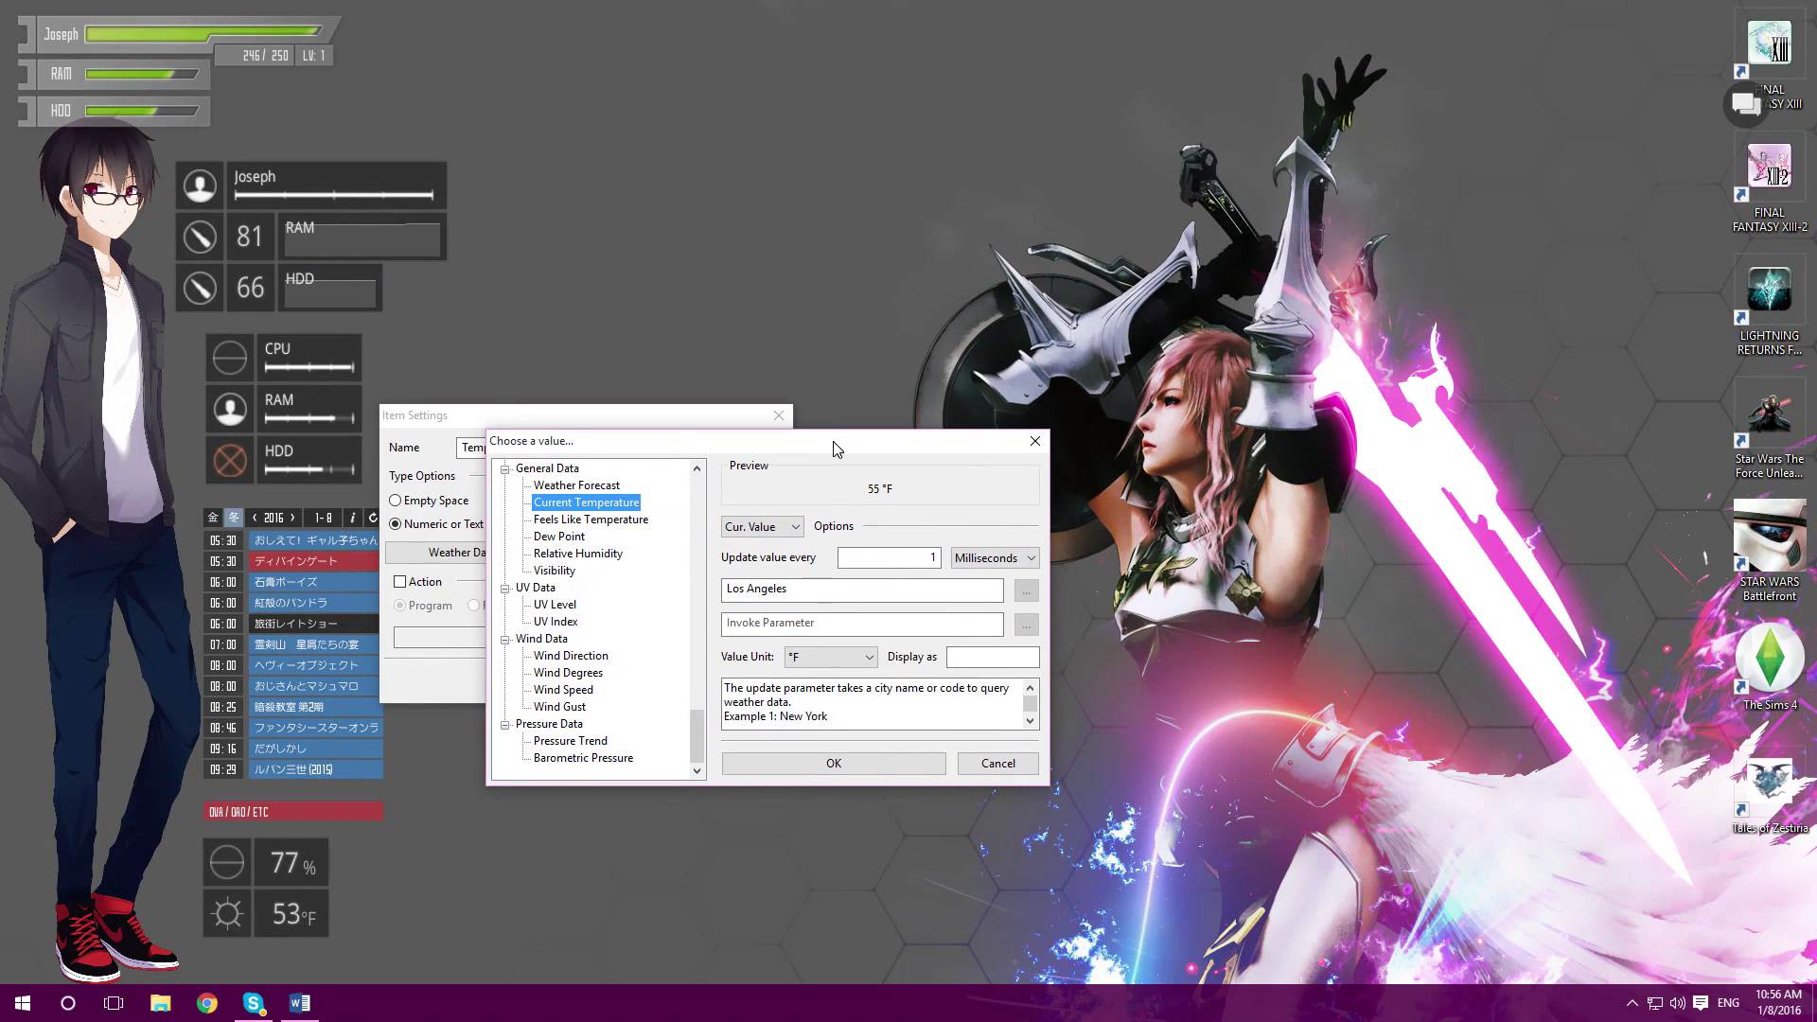
Step: Examine the city update parameter and the description with its example city name and code
left_click(837, 592)
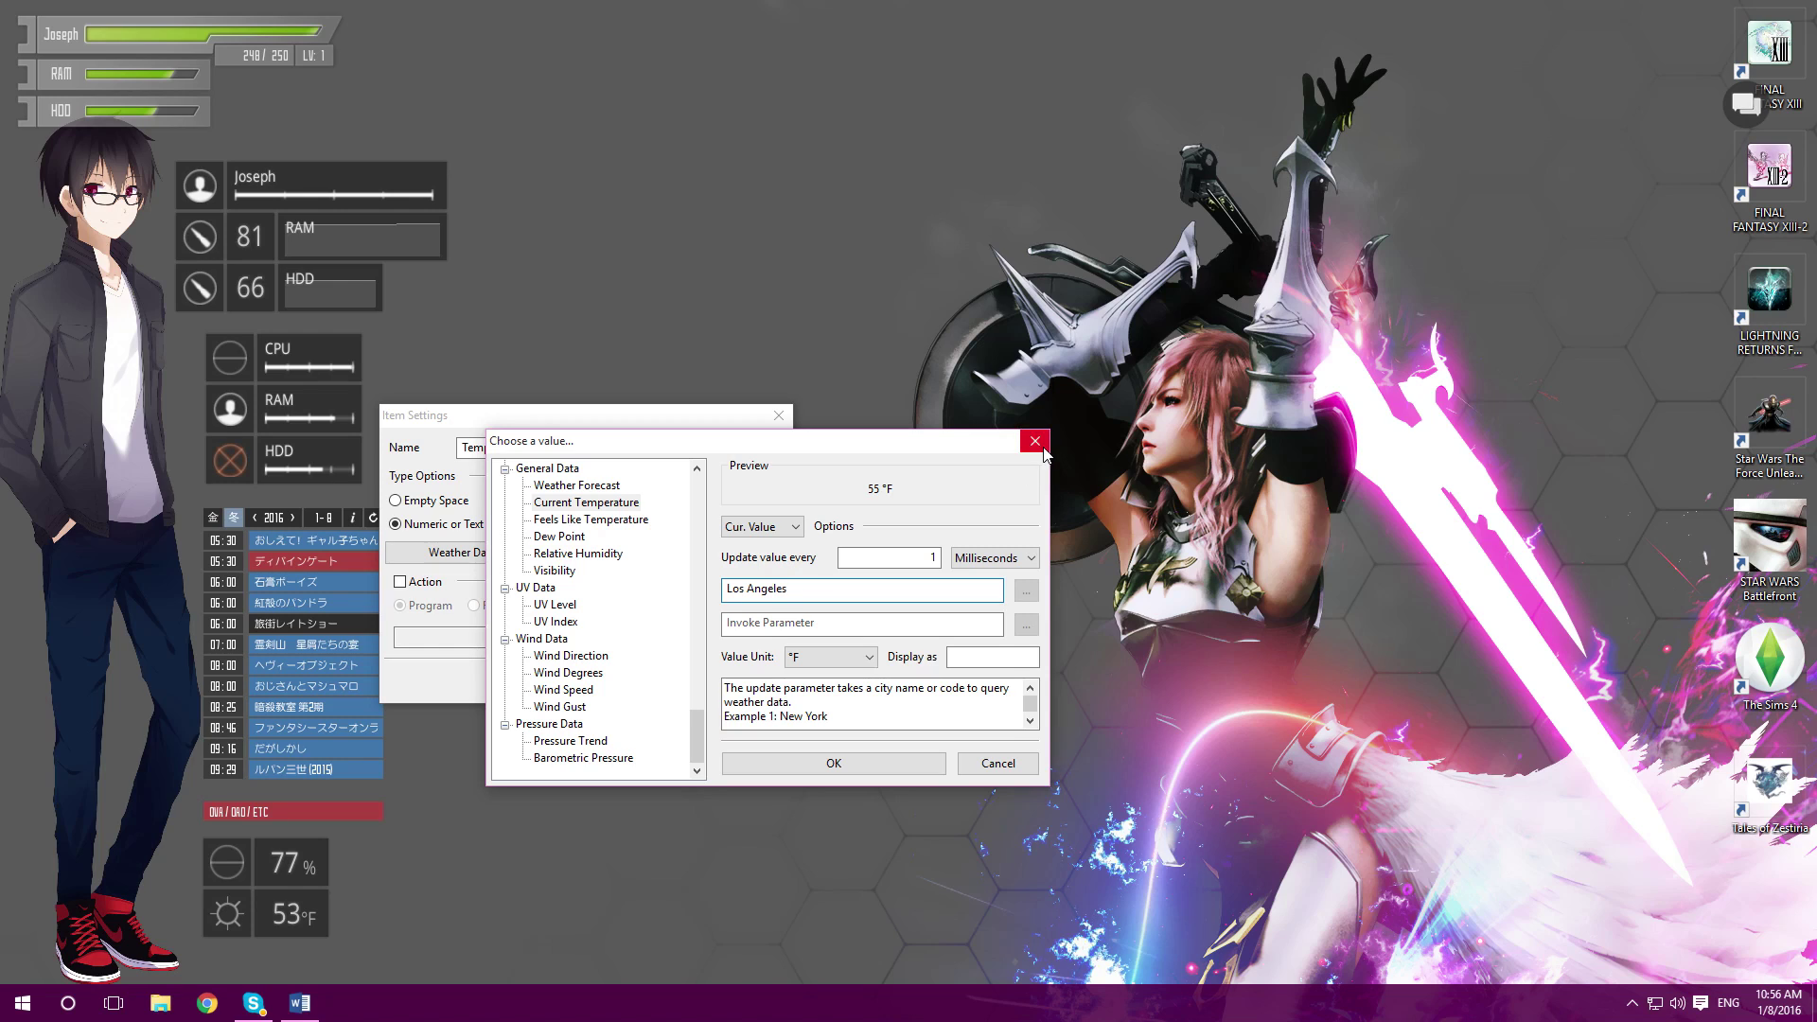
double_click(767, 589)
left_click(949, 601)
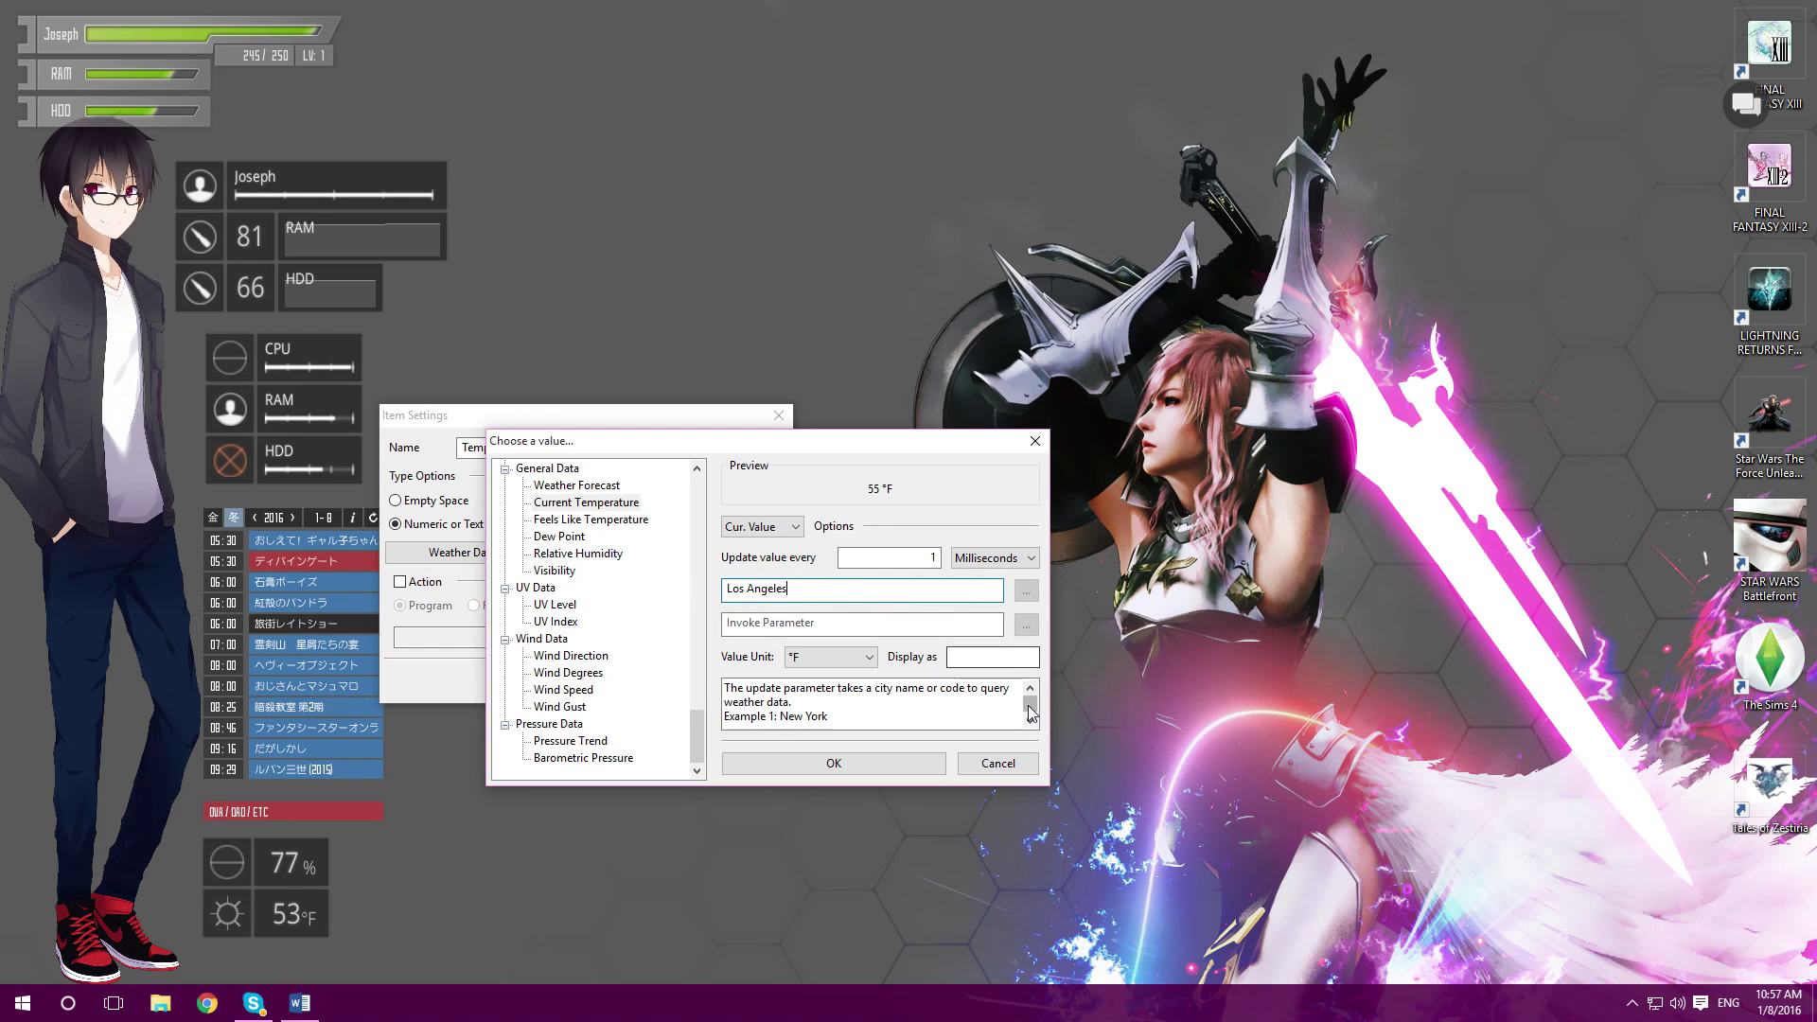
scroll(953, 716, "down", 1)
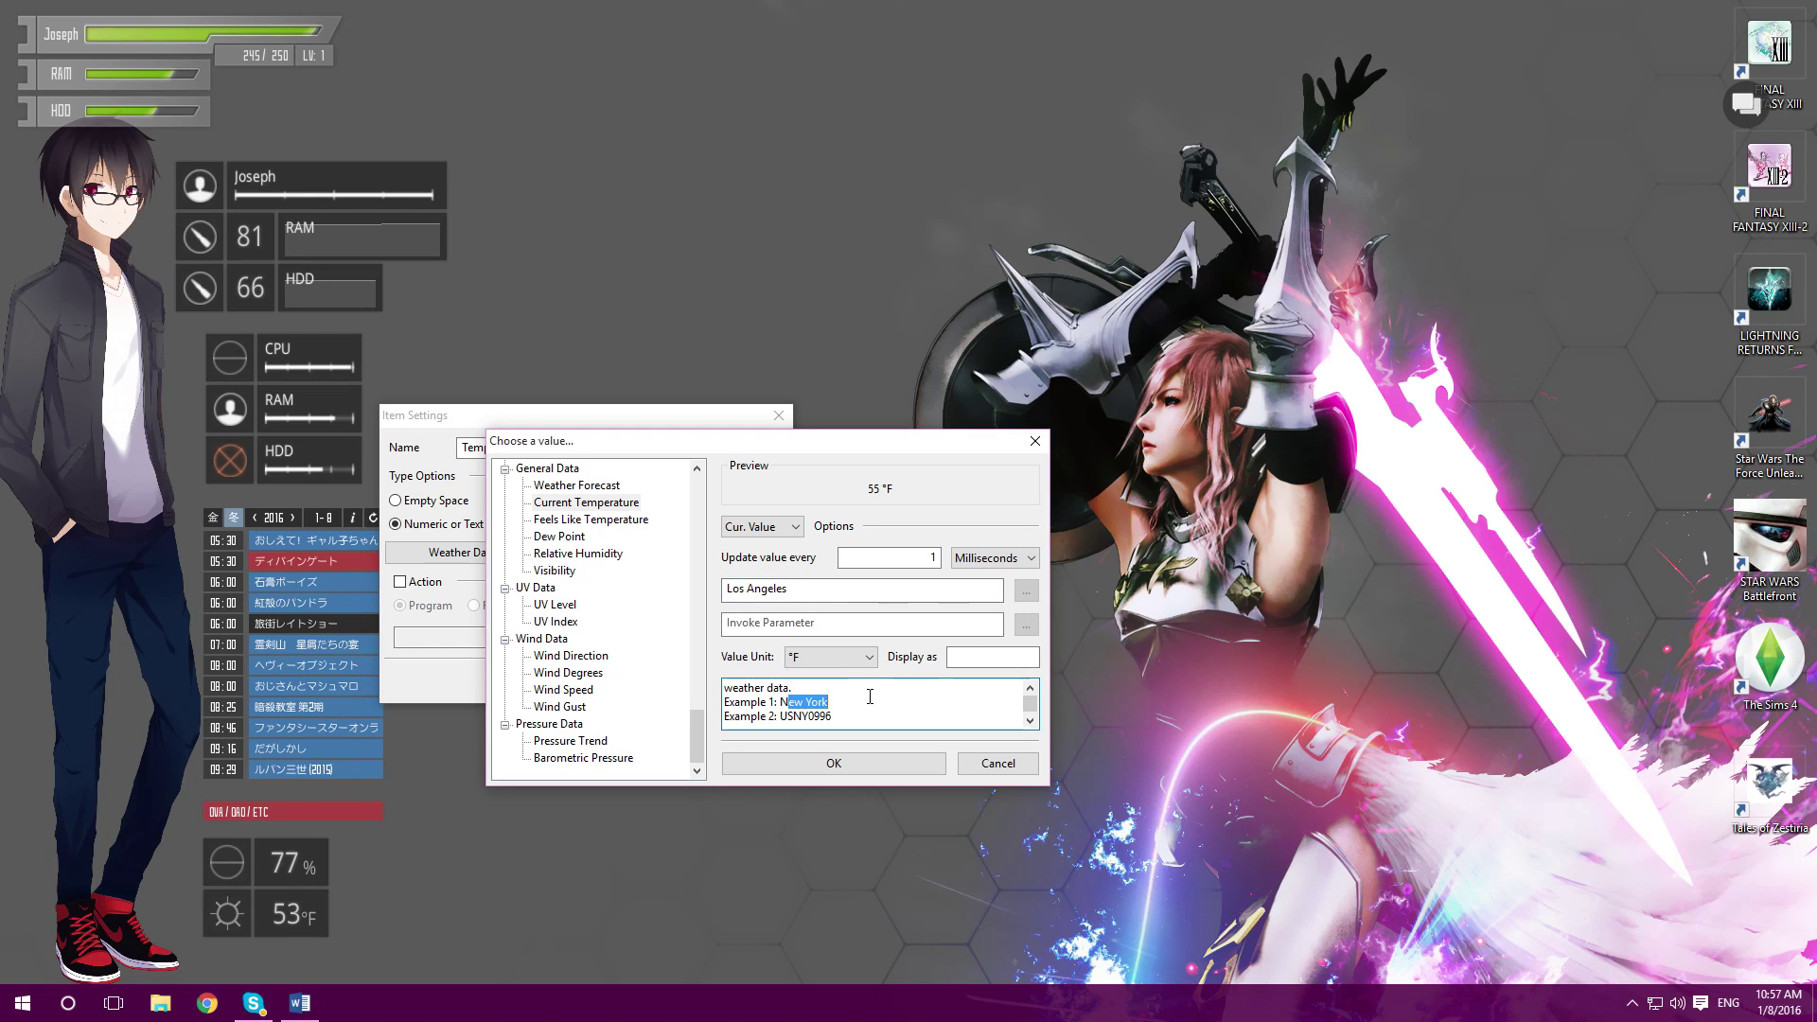
Step: Examine the example city name, city code and weather.com reference in the parameter description, and close the value chooser and item settings unchanged
left_click_drag(833, 717, 778, 691)
scroll(785, 722, "down", 2)
left_click(797, 691)
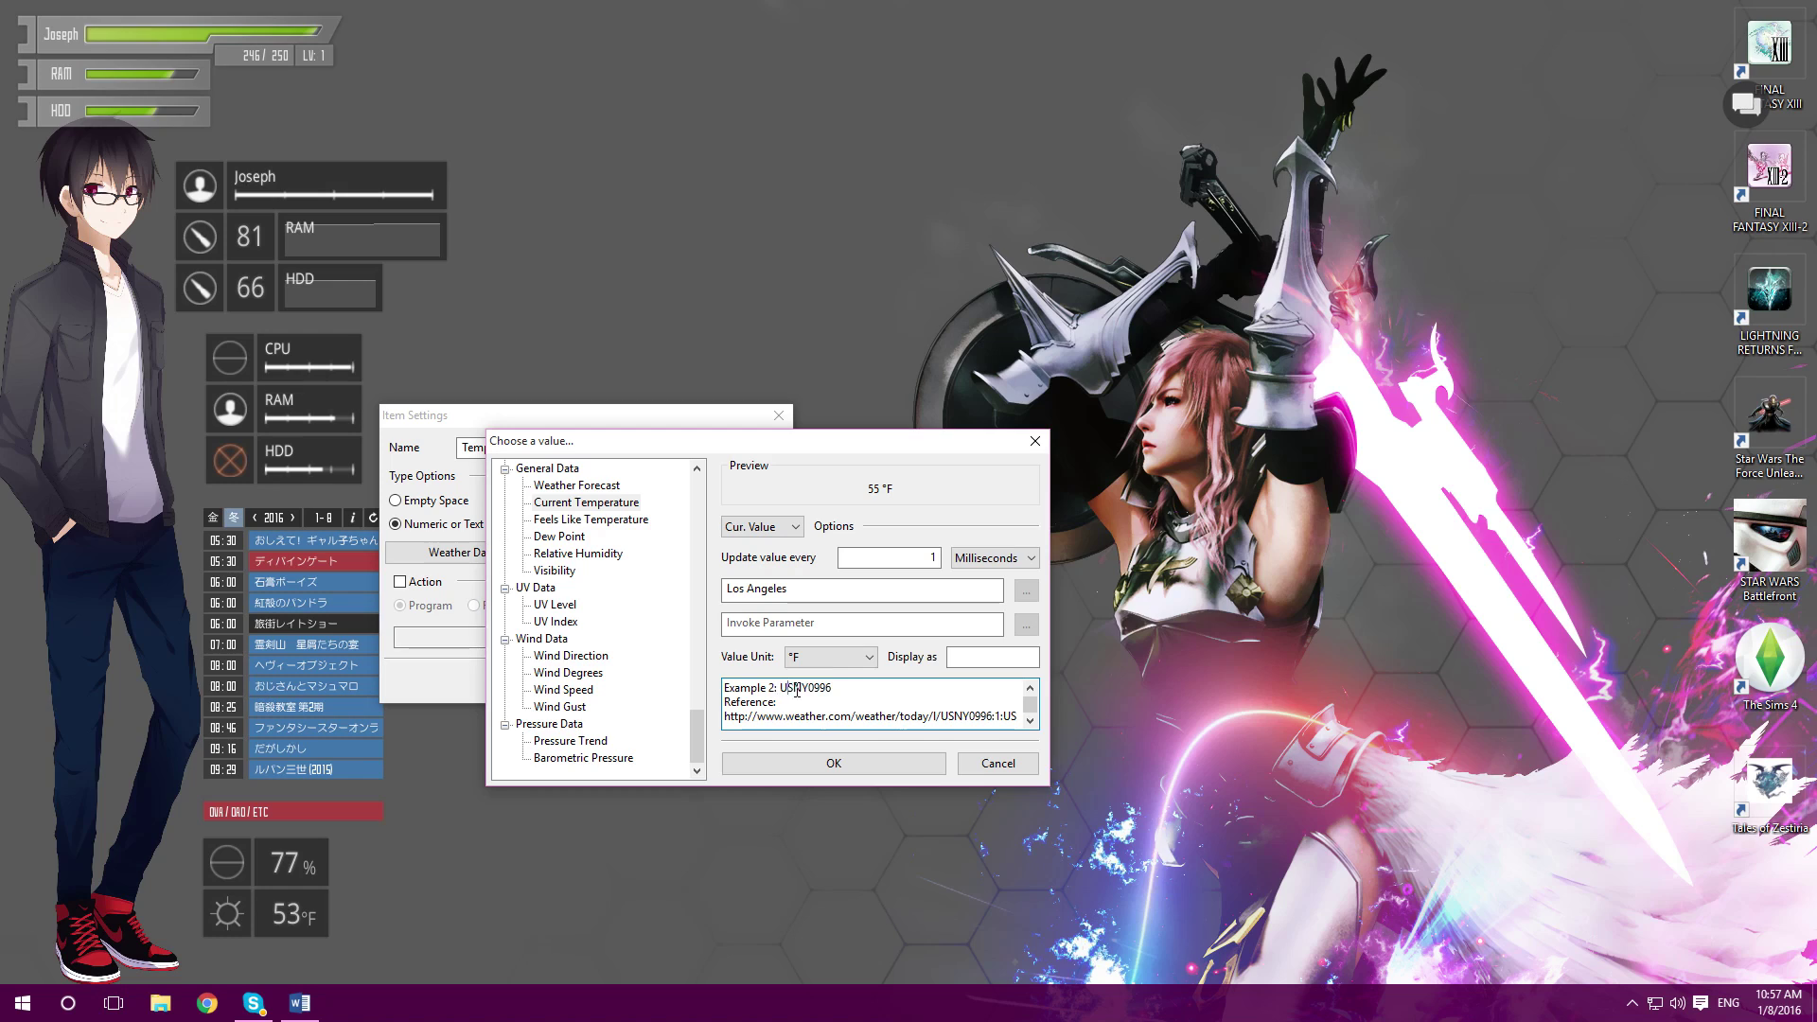
triple_click(998, 716)
left_click(1035, 442)
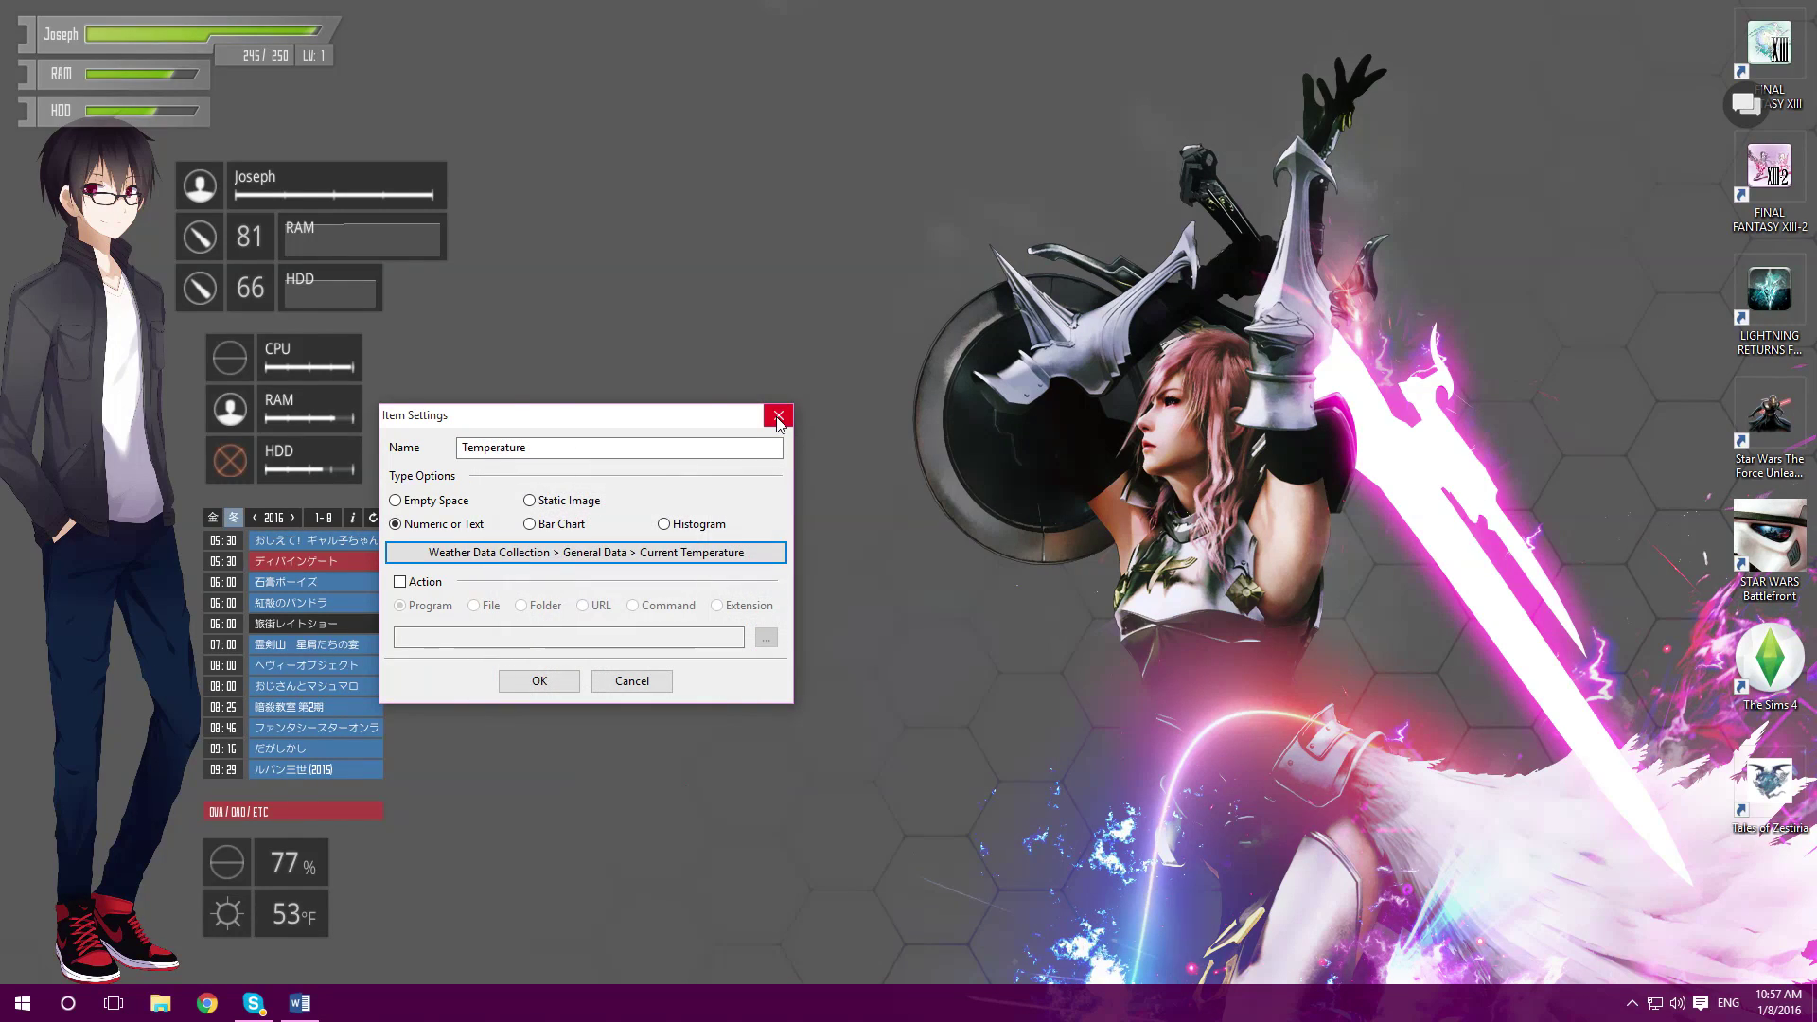
left_click(822, 419)
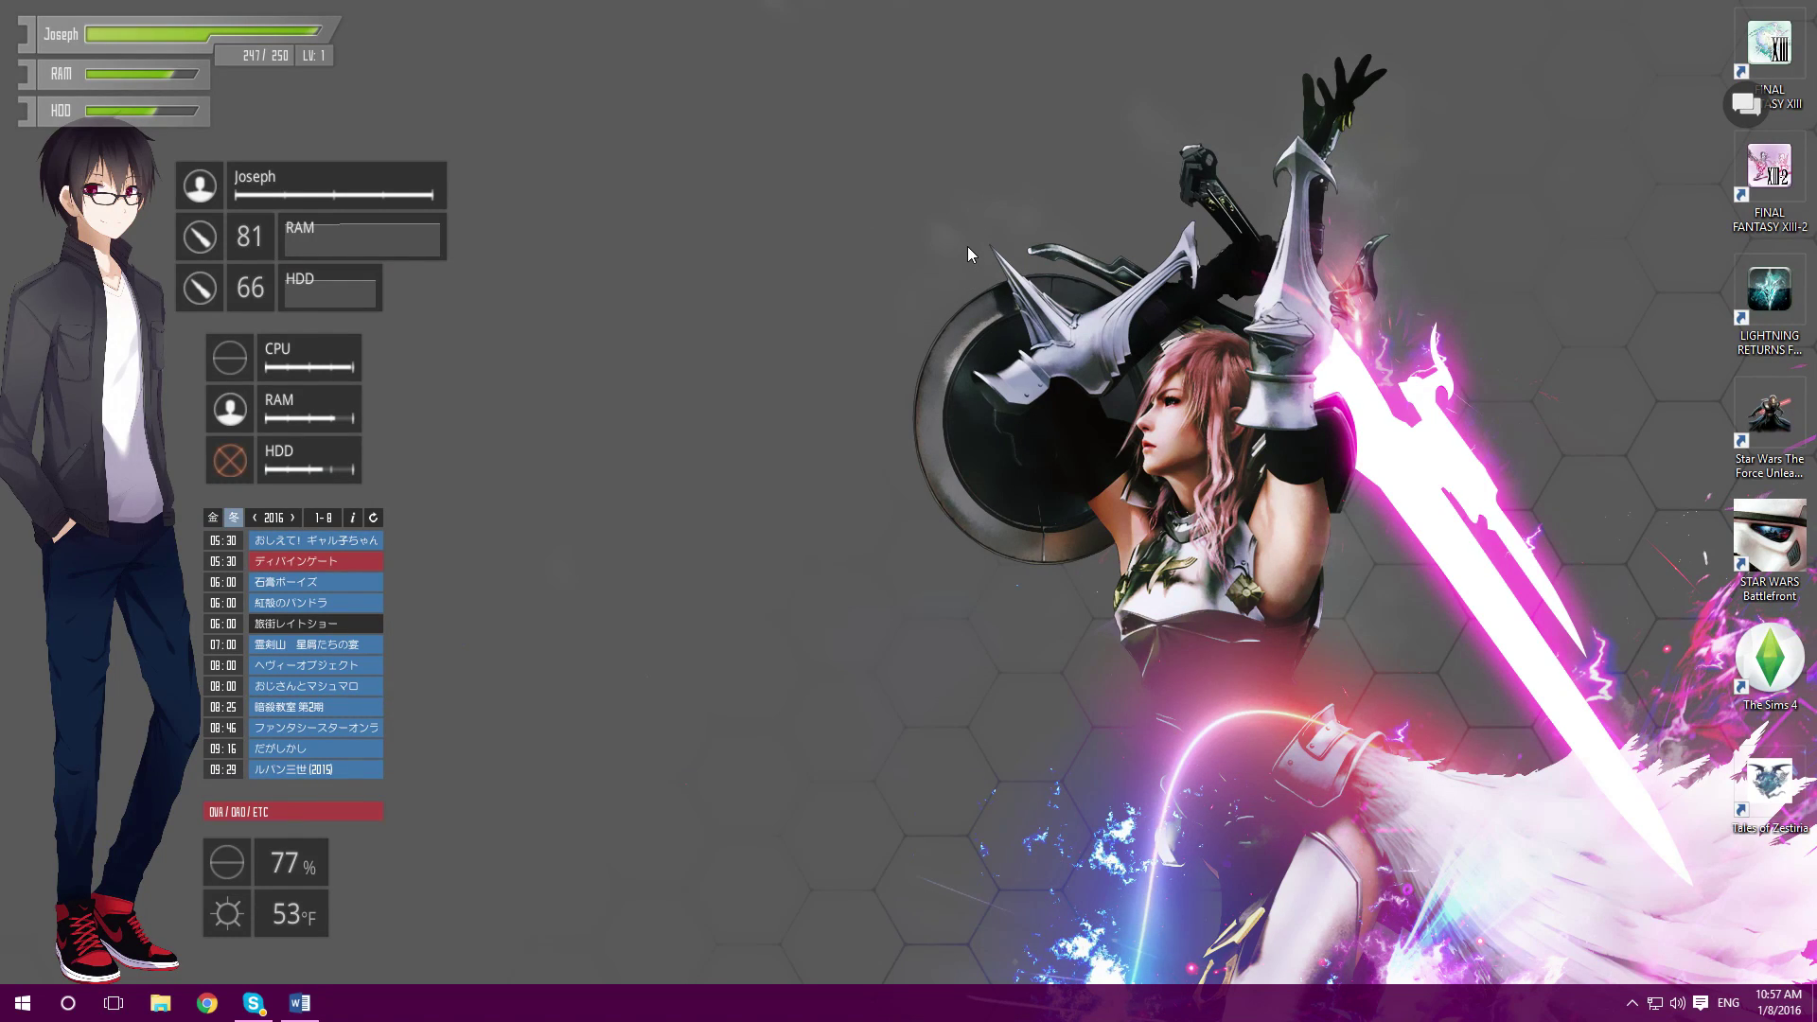
Step: Move the character image widget away from the desktop's edge, beside the system monitor widgets
left_click_drag(114, 276, 737, 231)
left_click_drag(775, 312, 665, 309)
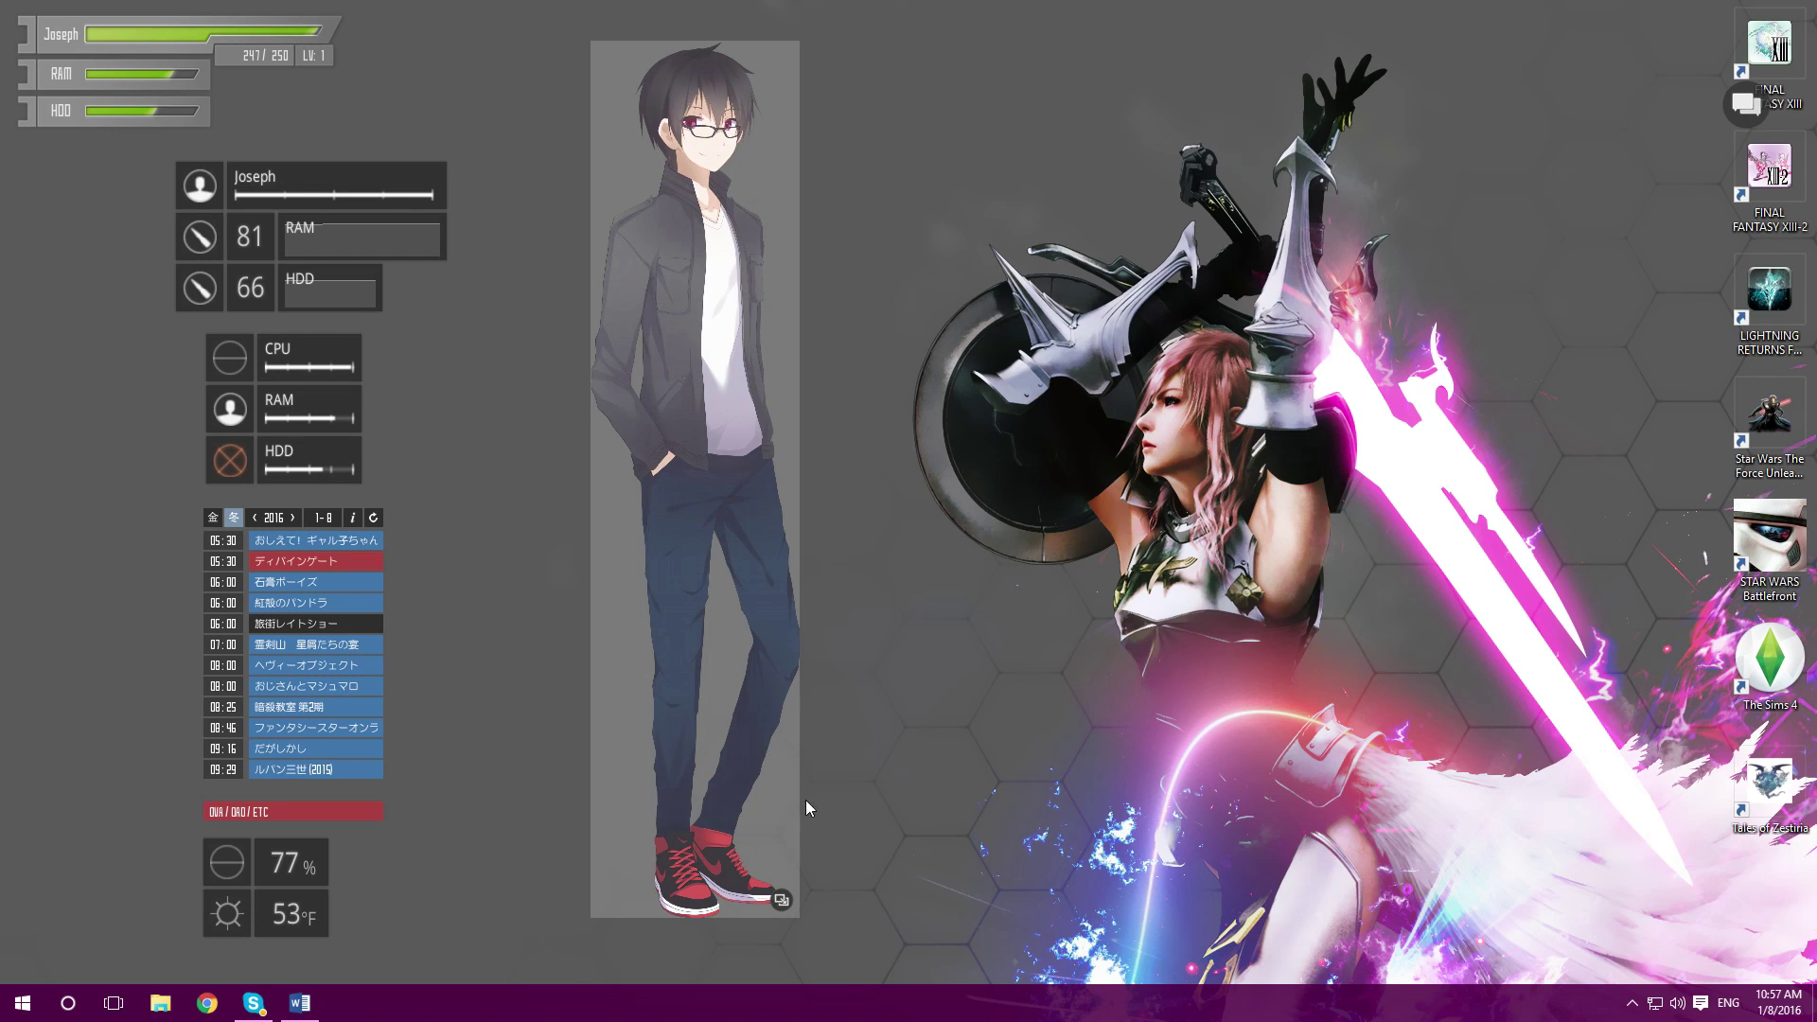
mouse_move(804, 97)
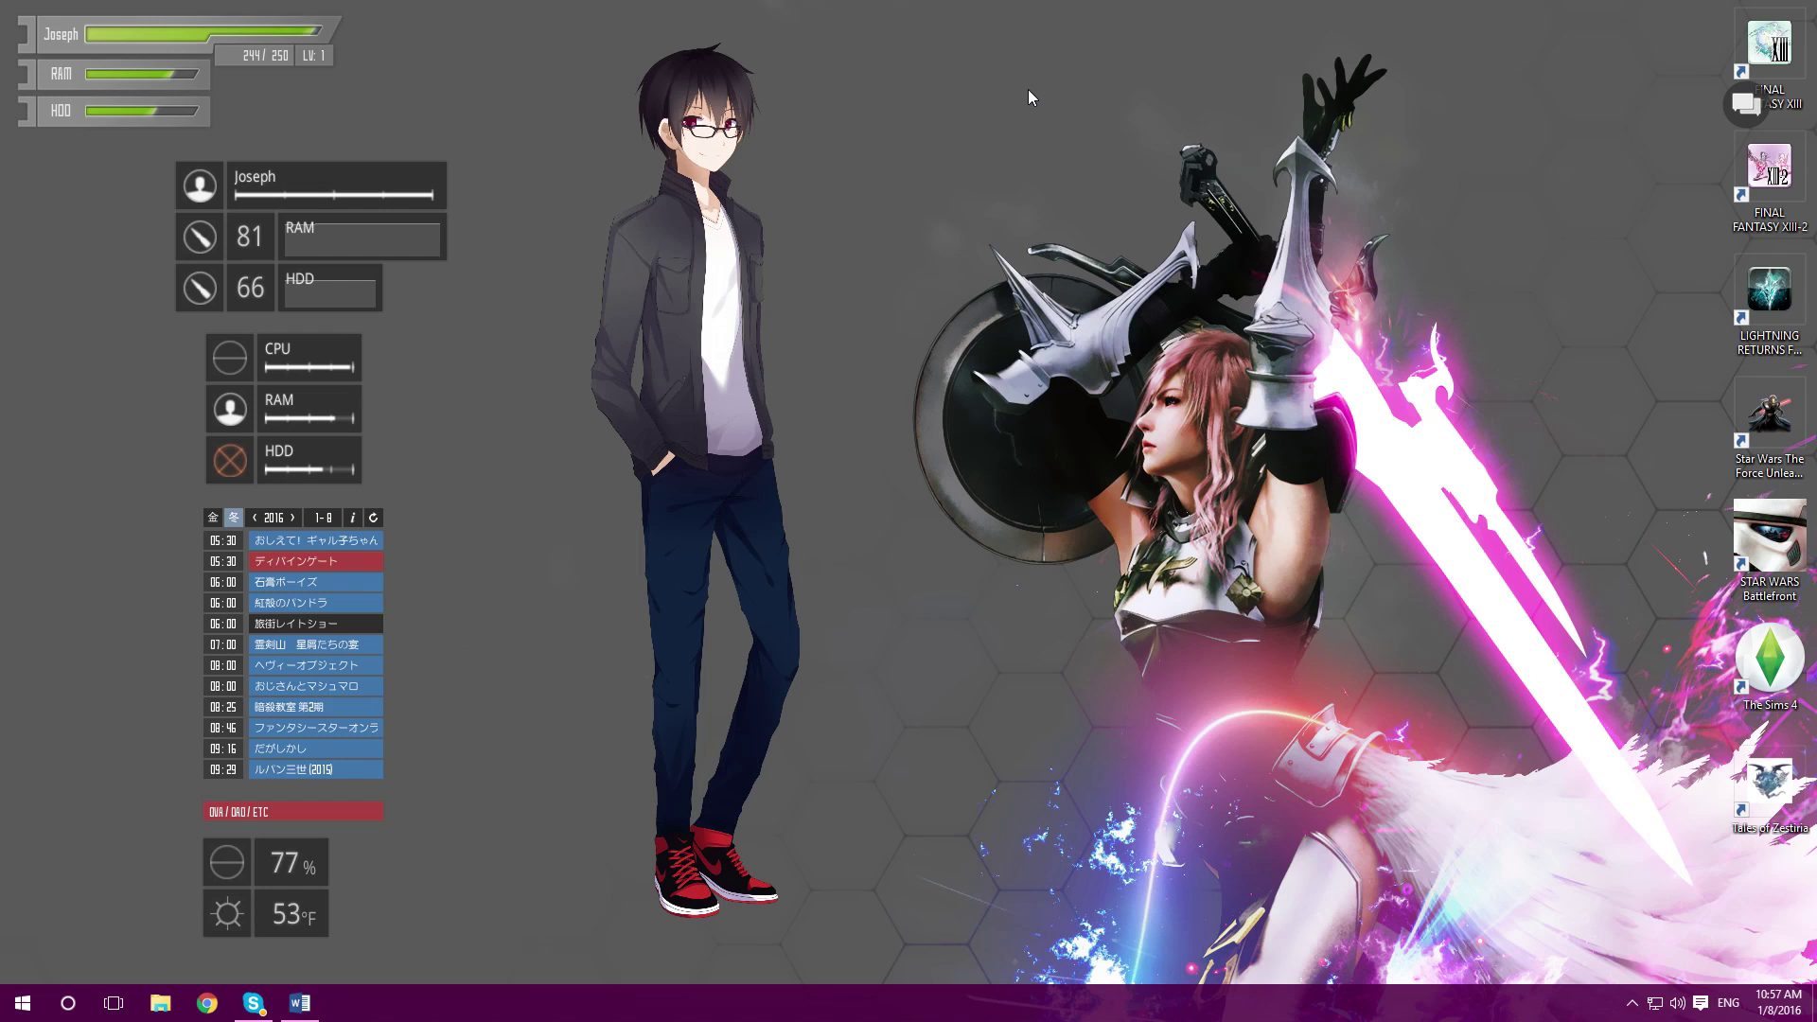
Step: Open the launcher, browse the installed plug-ins in its options around Image Widget, and close the launcher
left_click_drag(971, 502, 937, 536)
left_click(923, 417)
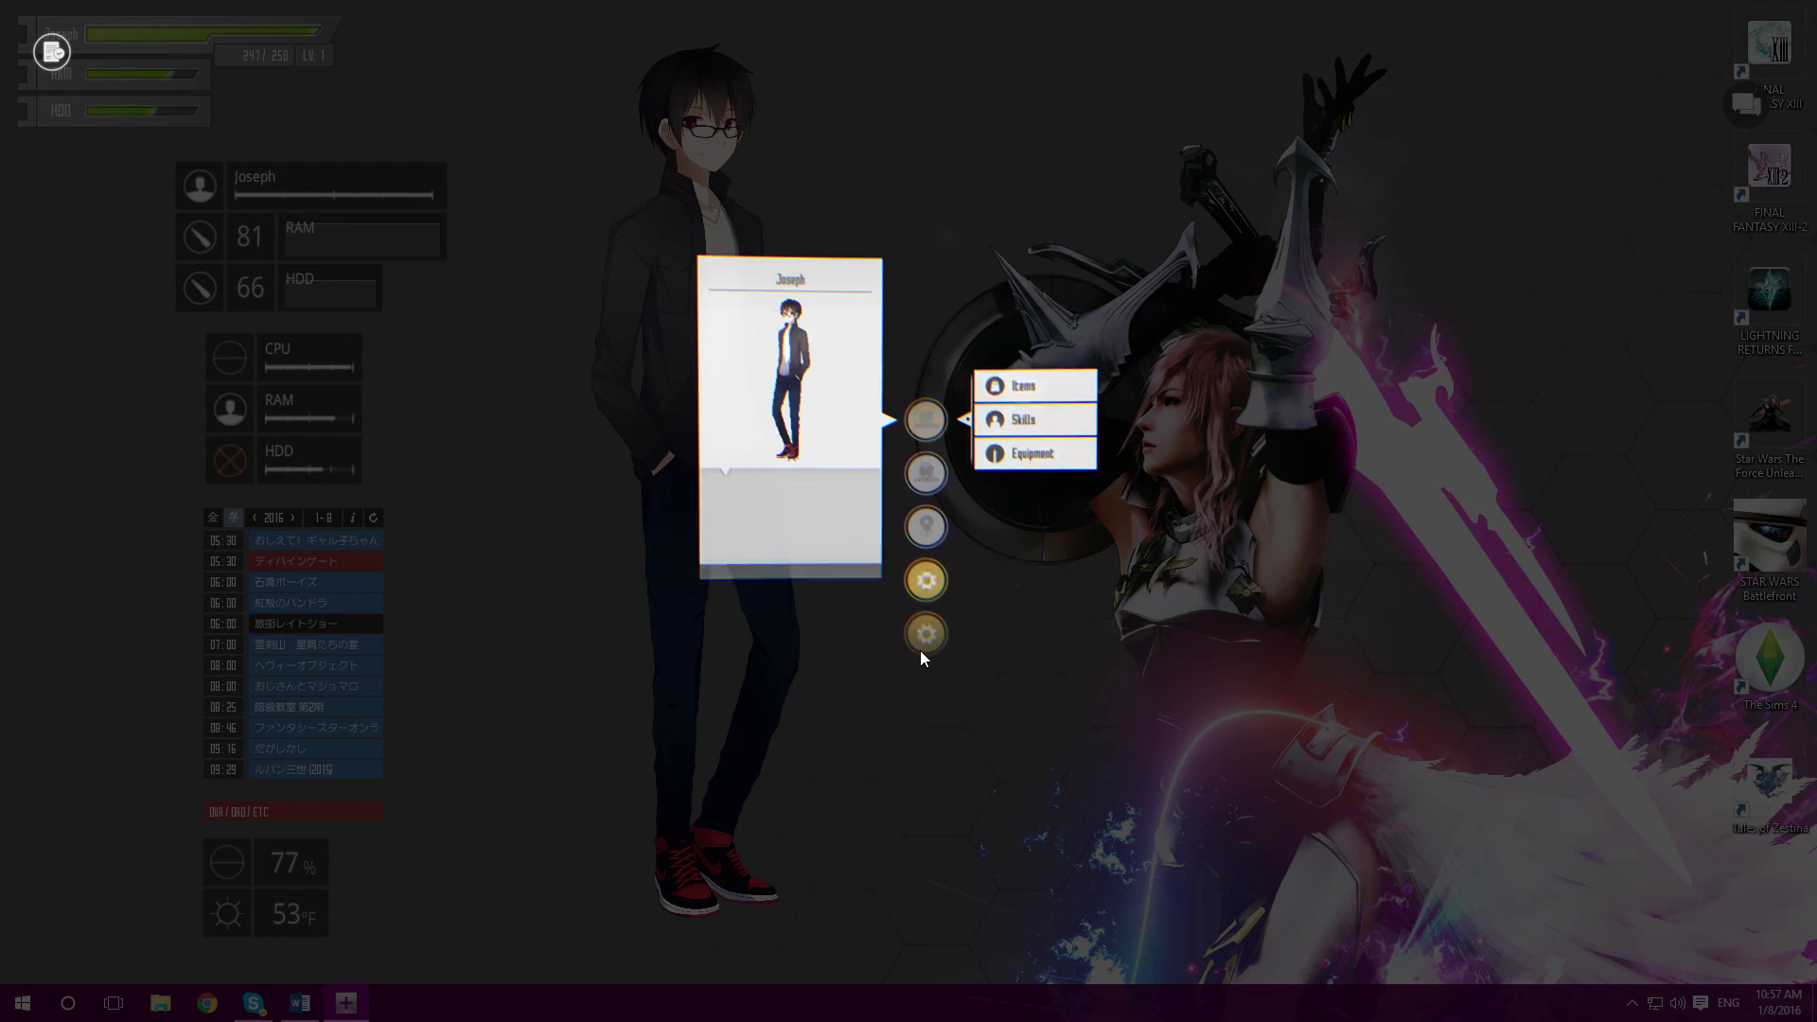
left_click(1055, 389)
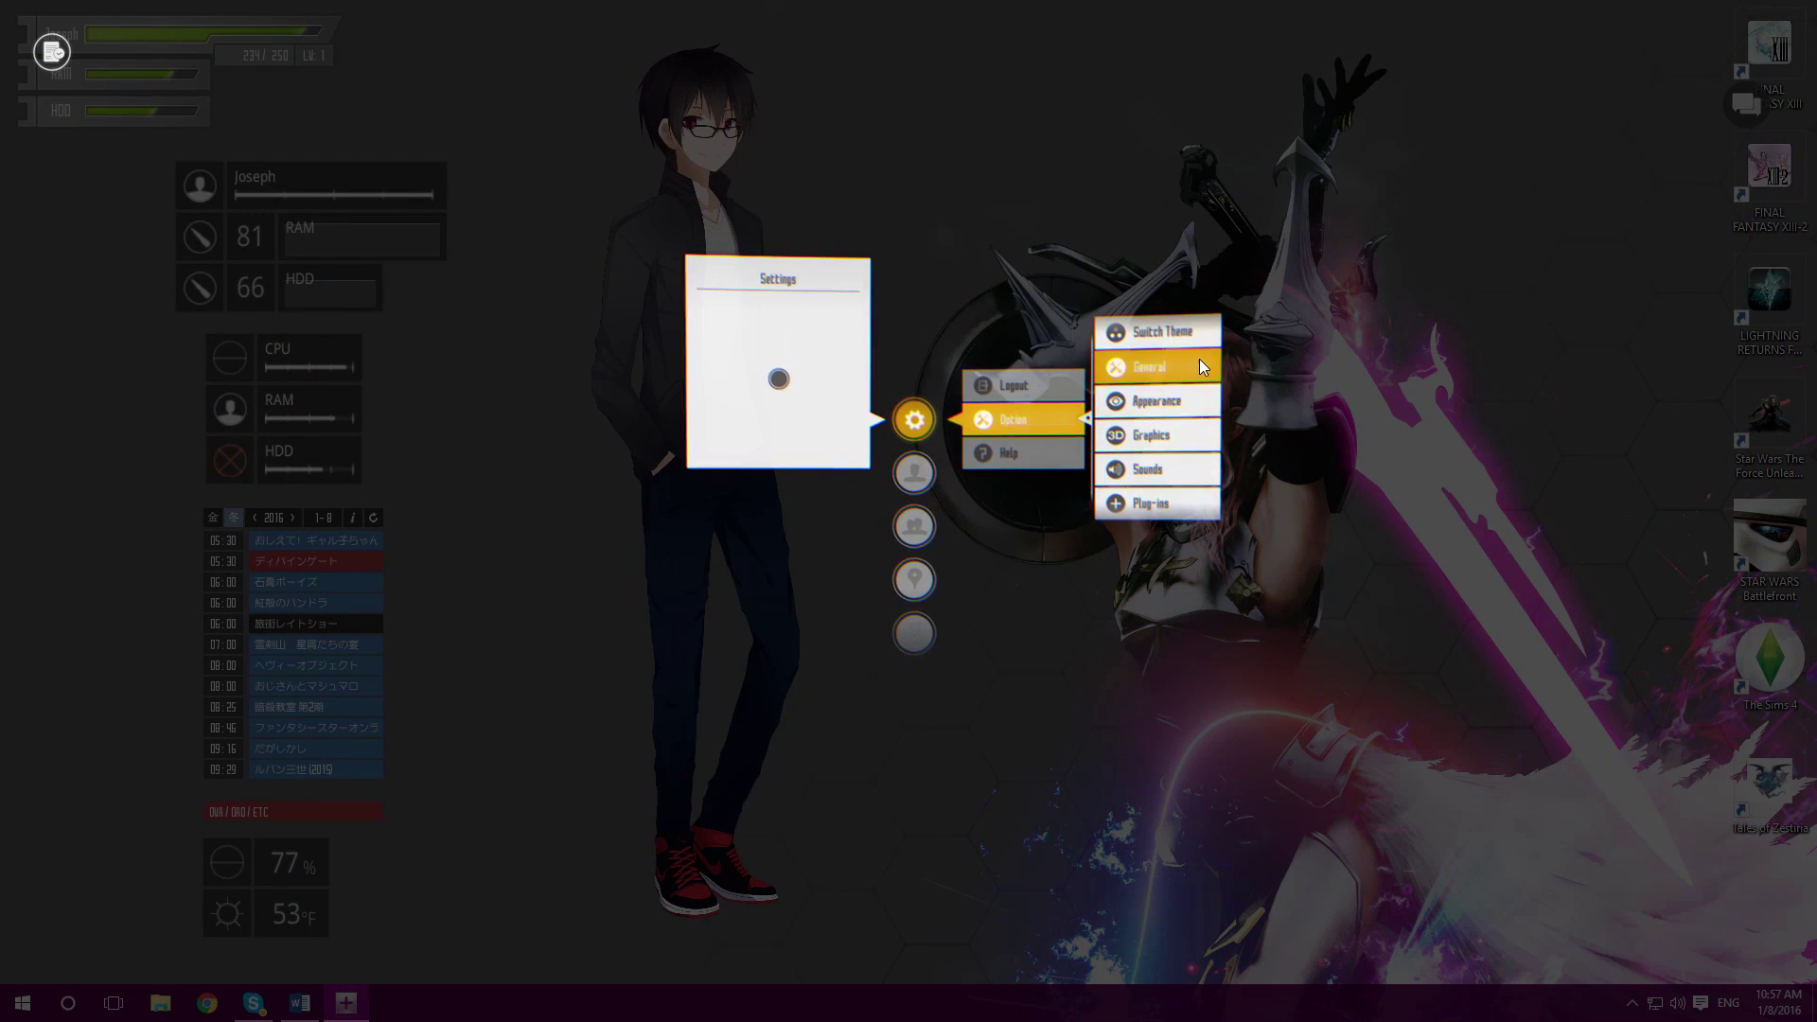
left_click(1174, 437)
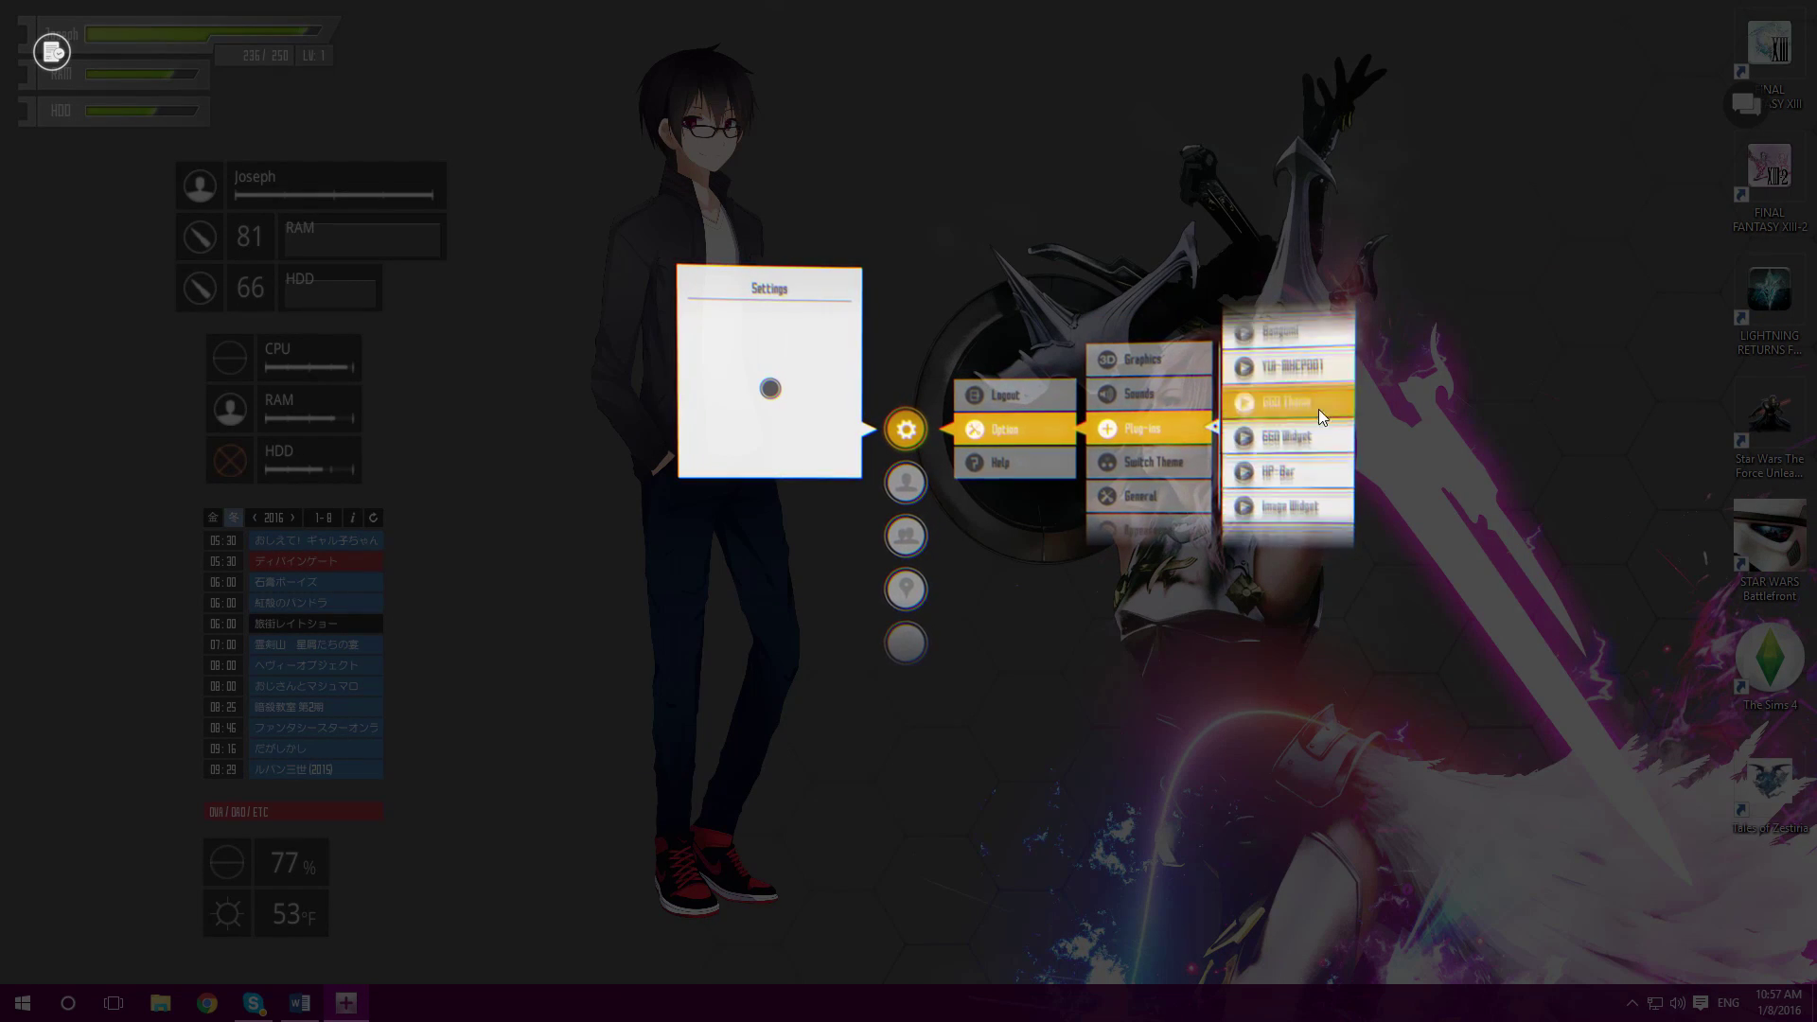
left_click(1310, 400)
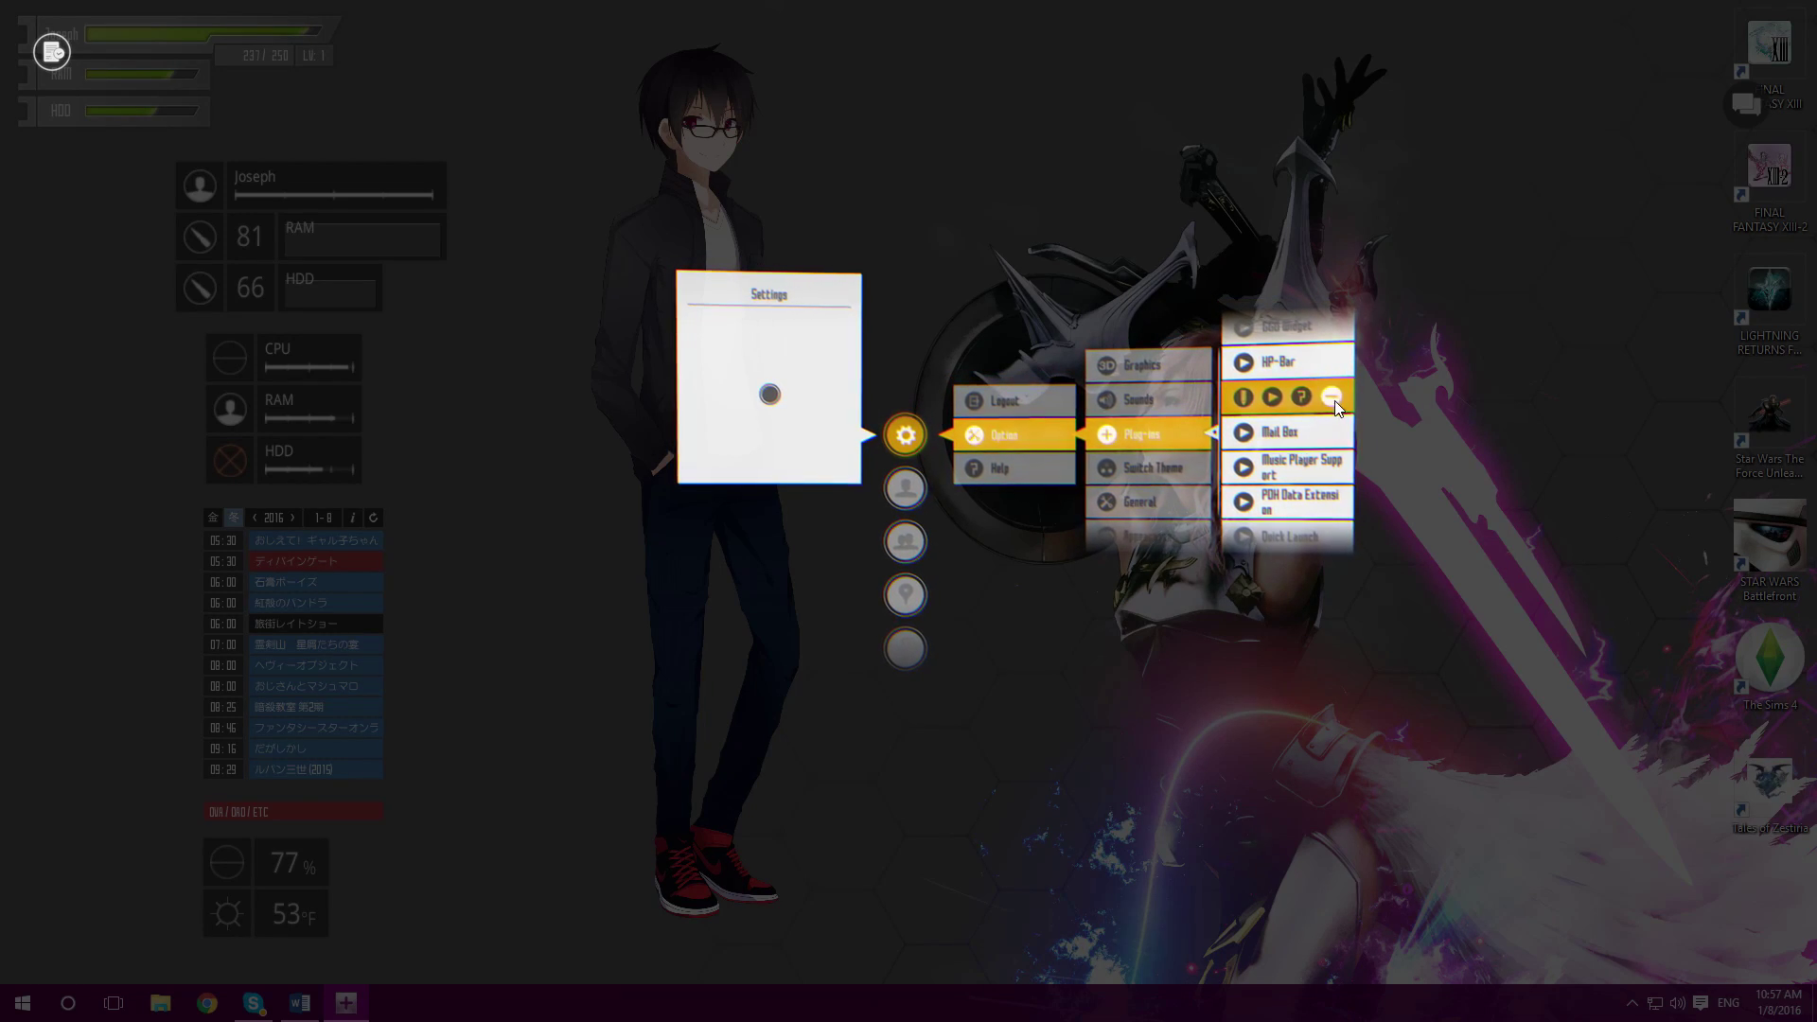
left_click(1037, 252)
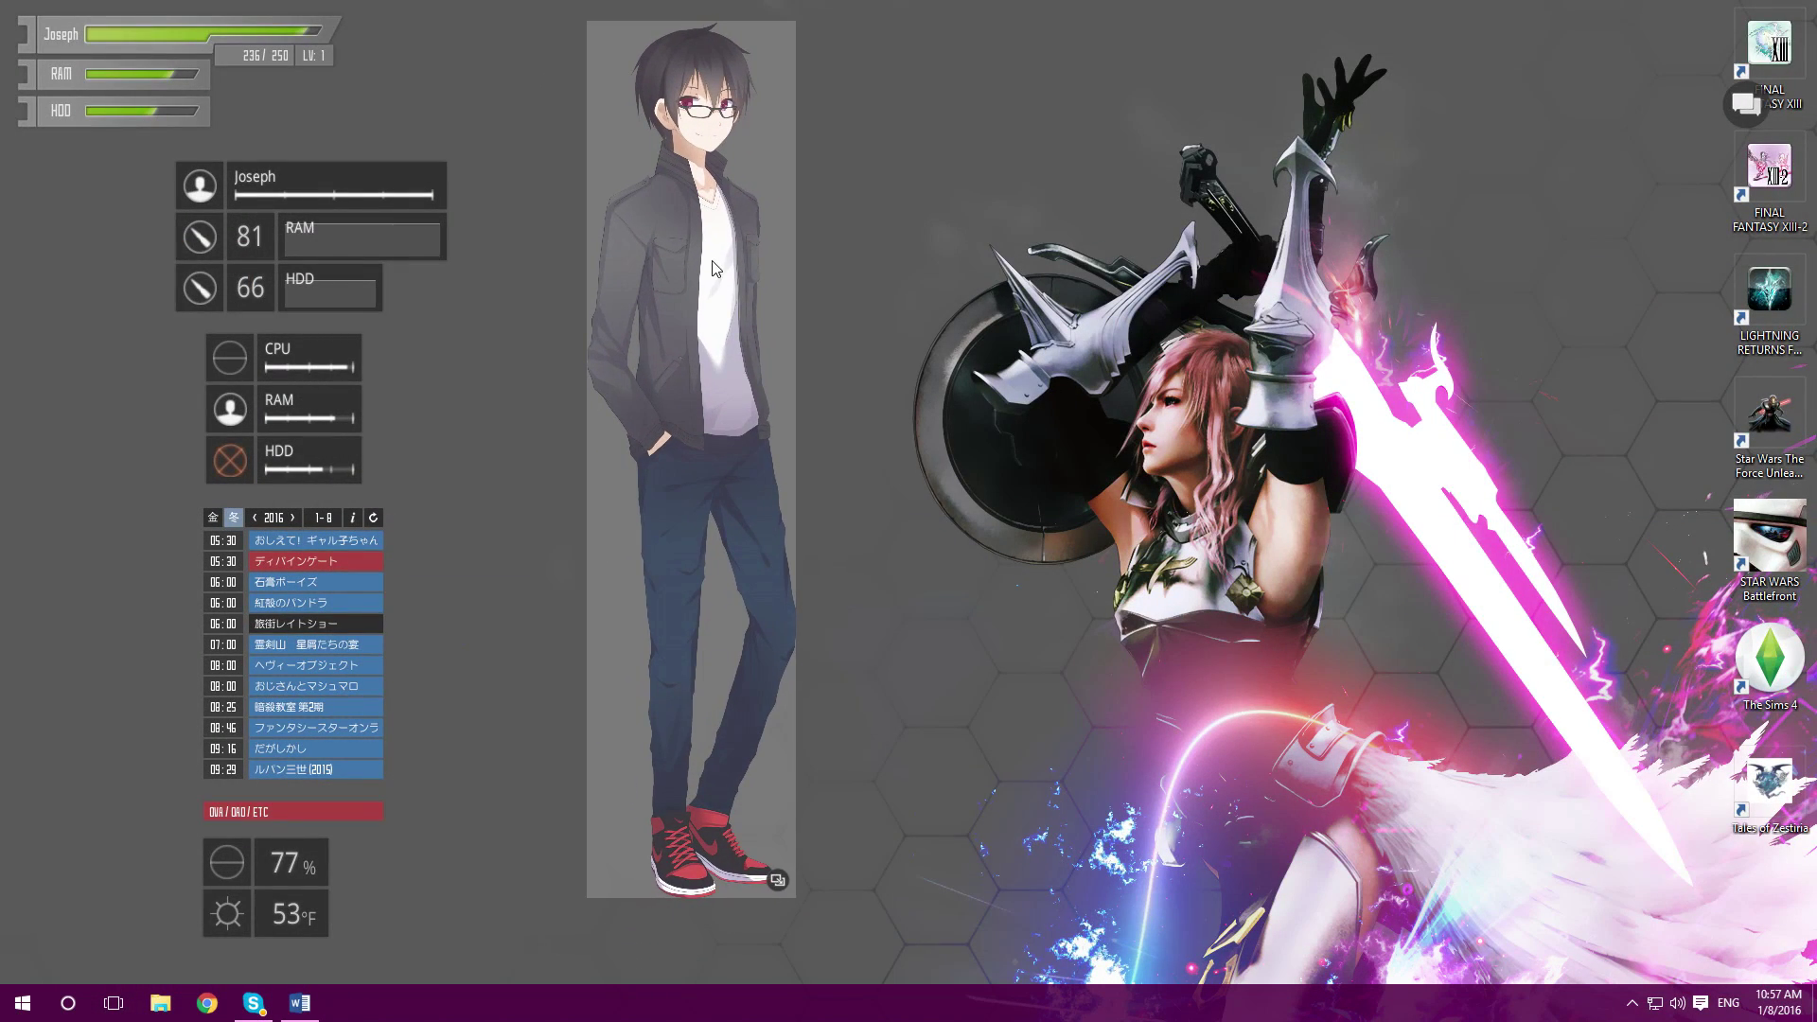
Step: Add another image widget from the character image's controls and move the character back to the desktop's edge
mouse_move(872, 279)
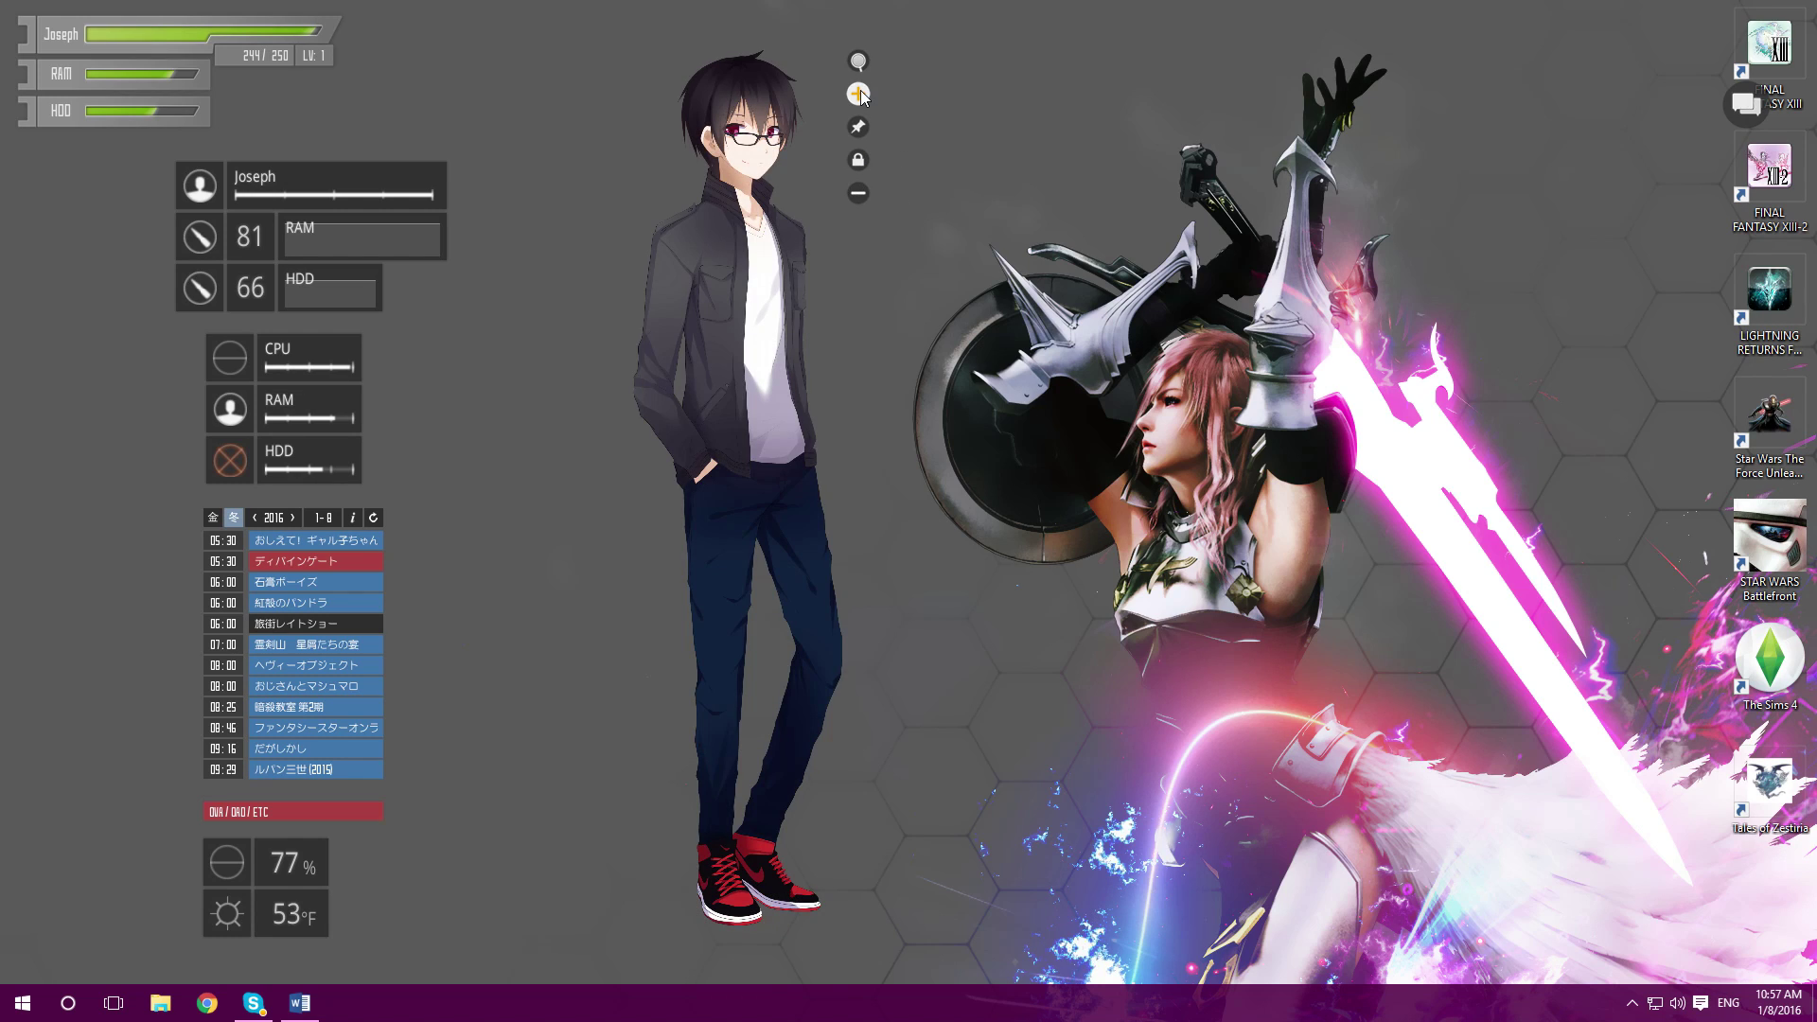
left_click(858, 94)
left_click_drag(740, 290, 88, 357)
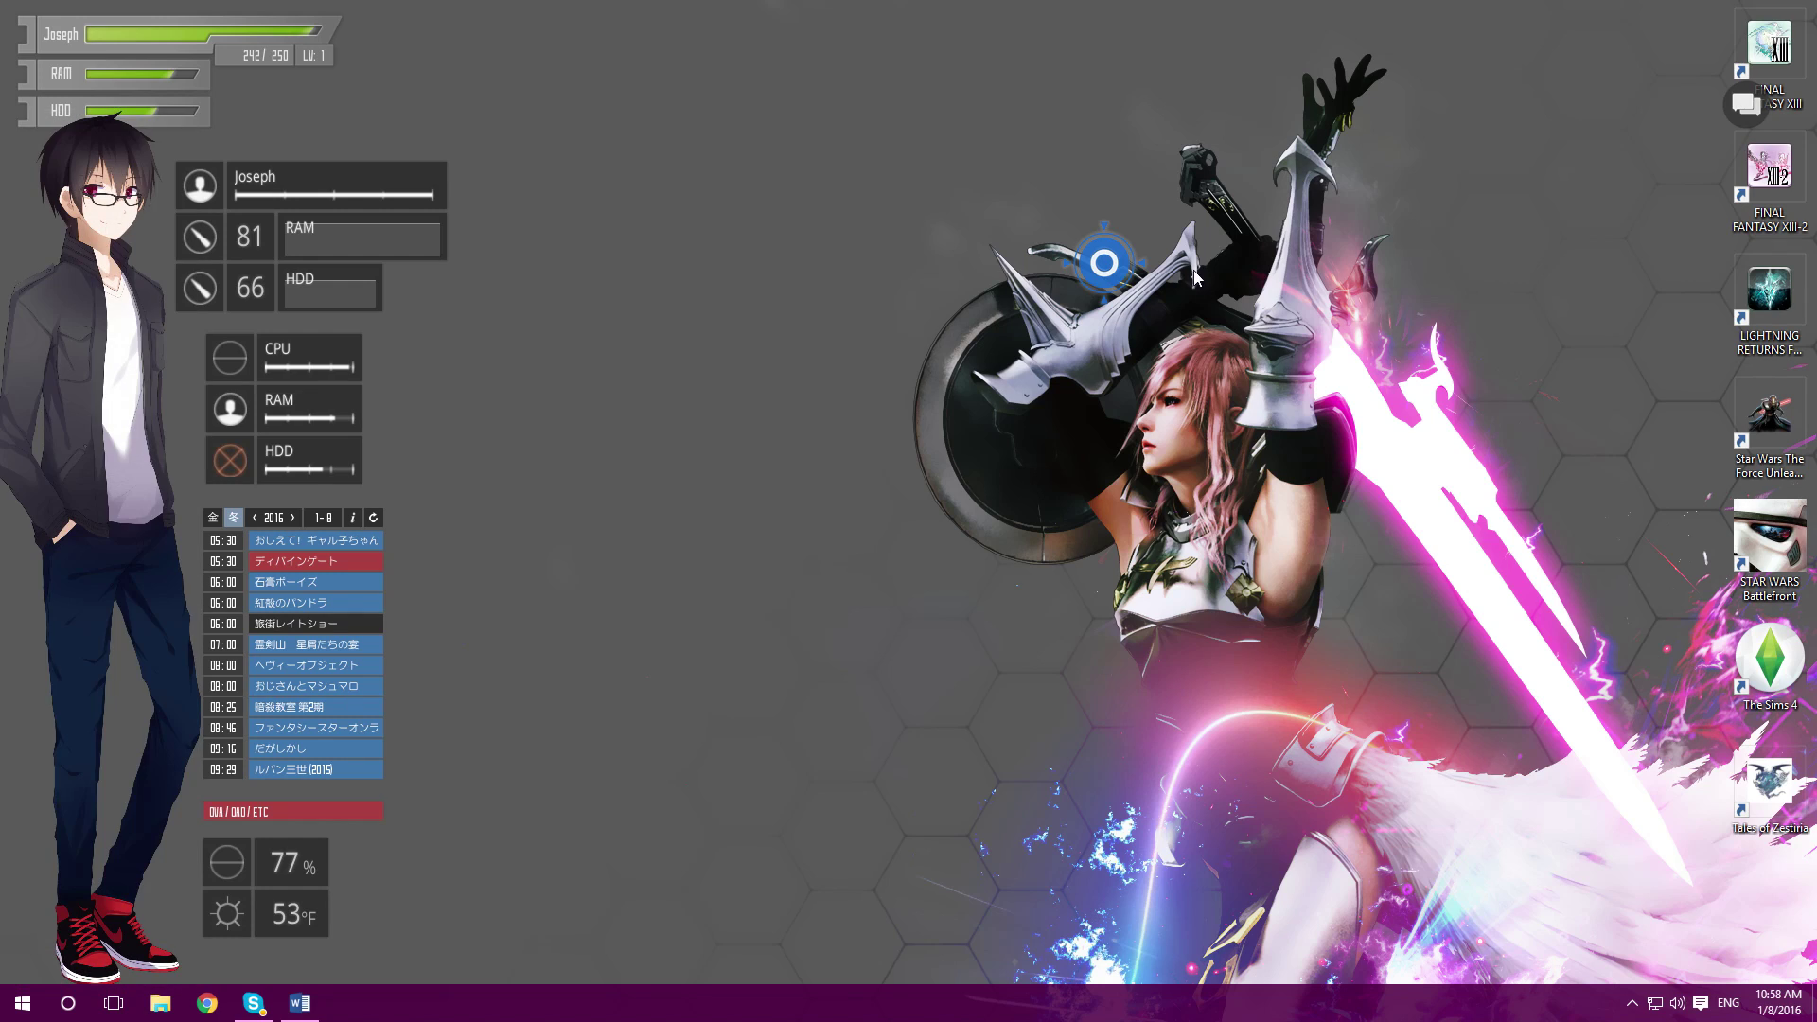
Step: Load kaneki.png from the Desktop's Artwork folder into the new image widget
mouse_move(1165, 270)
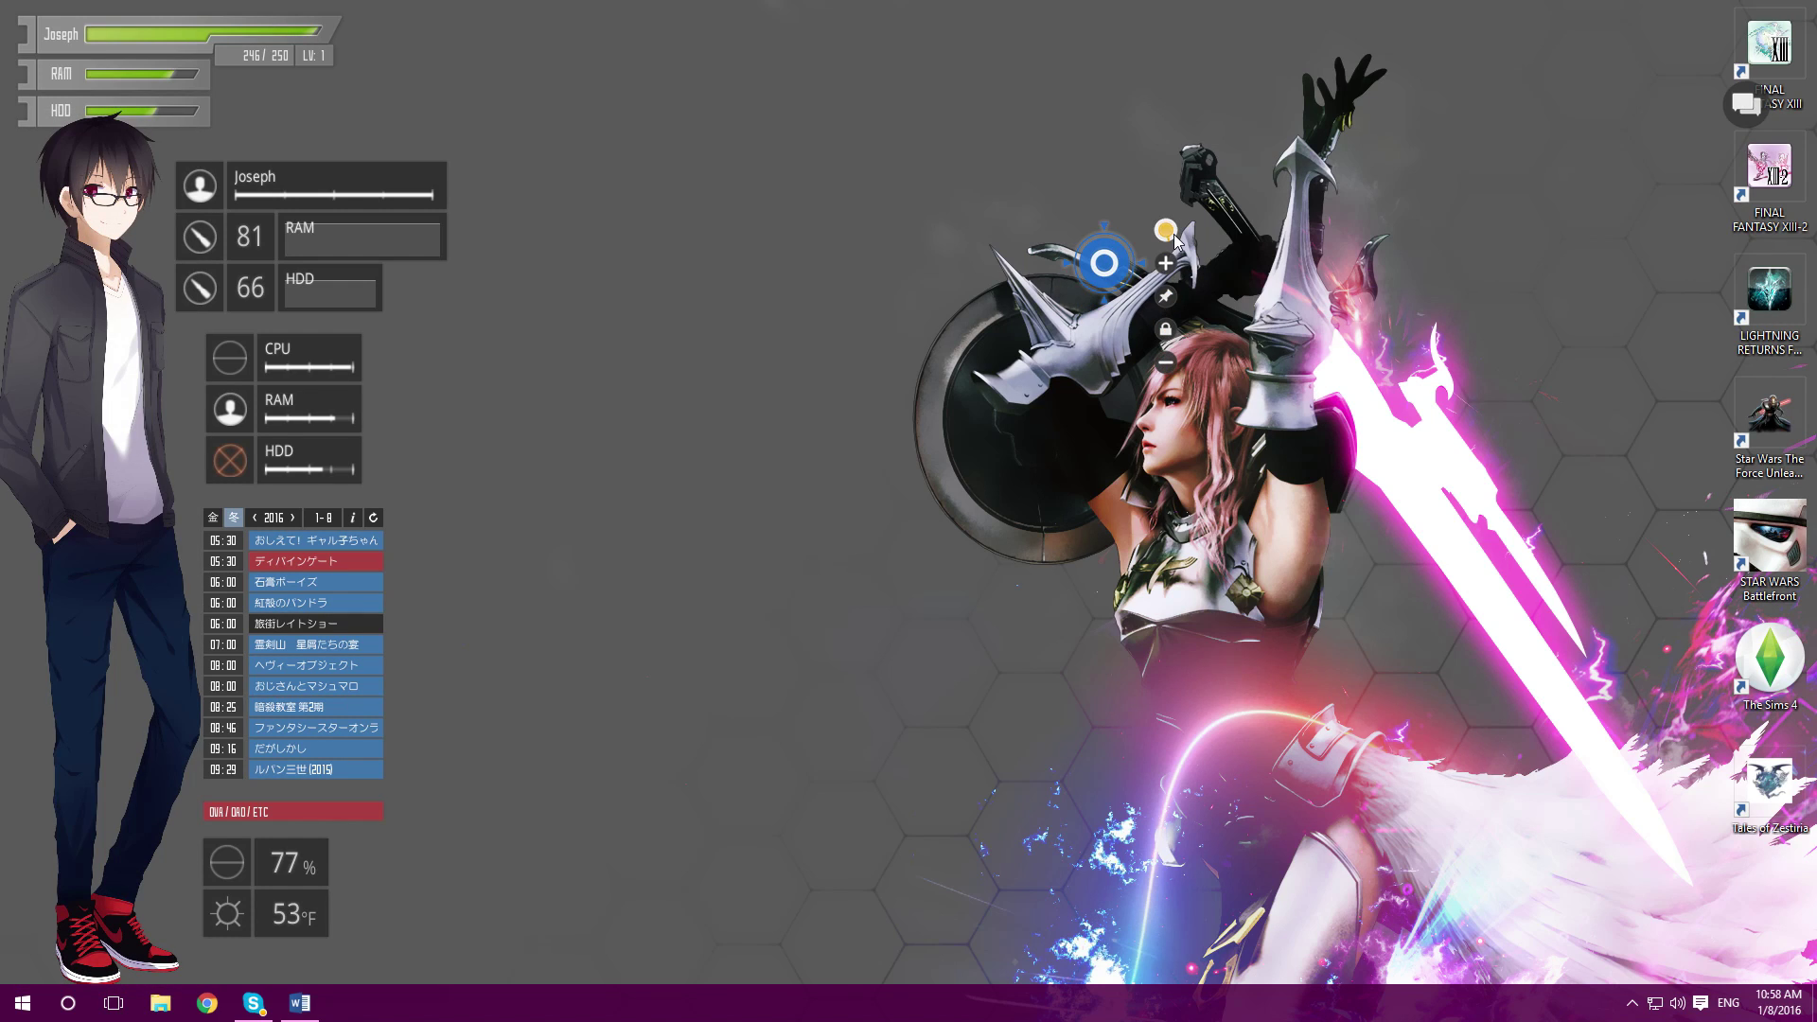
left_click(1168, 233)
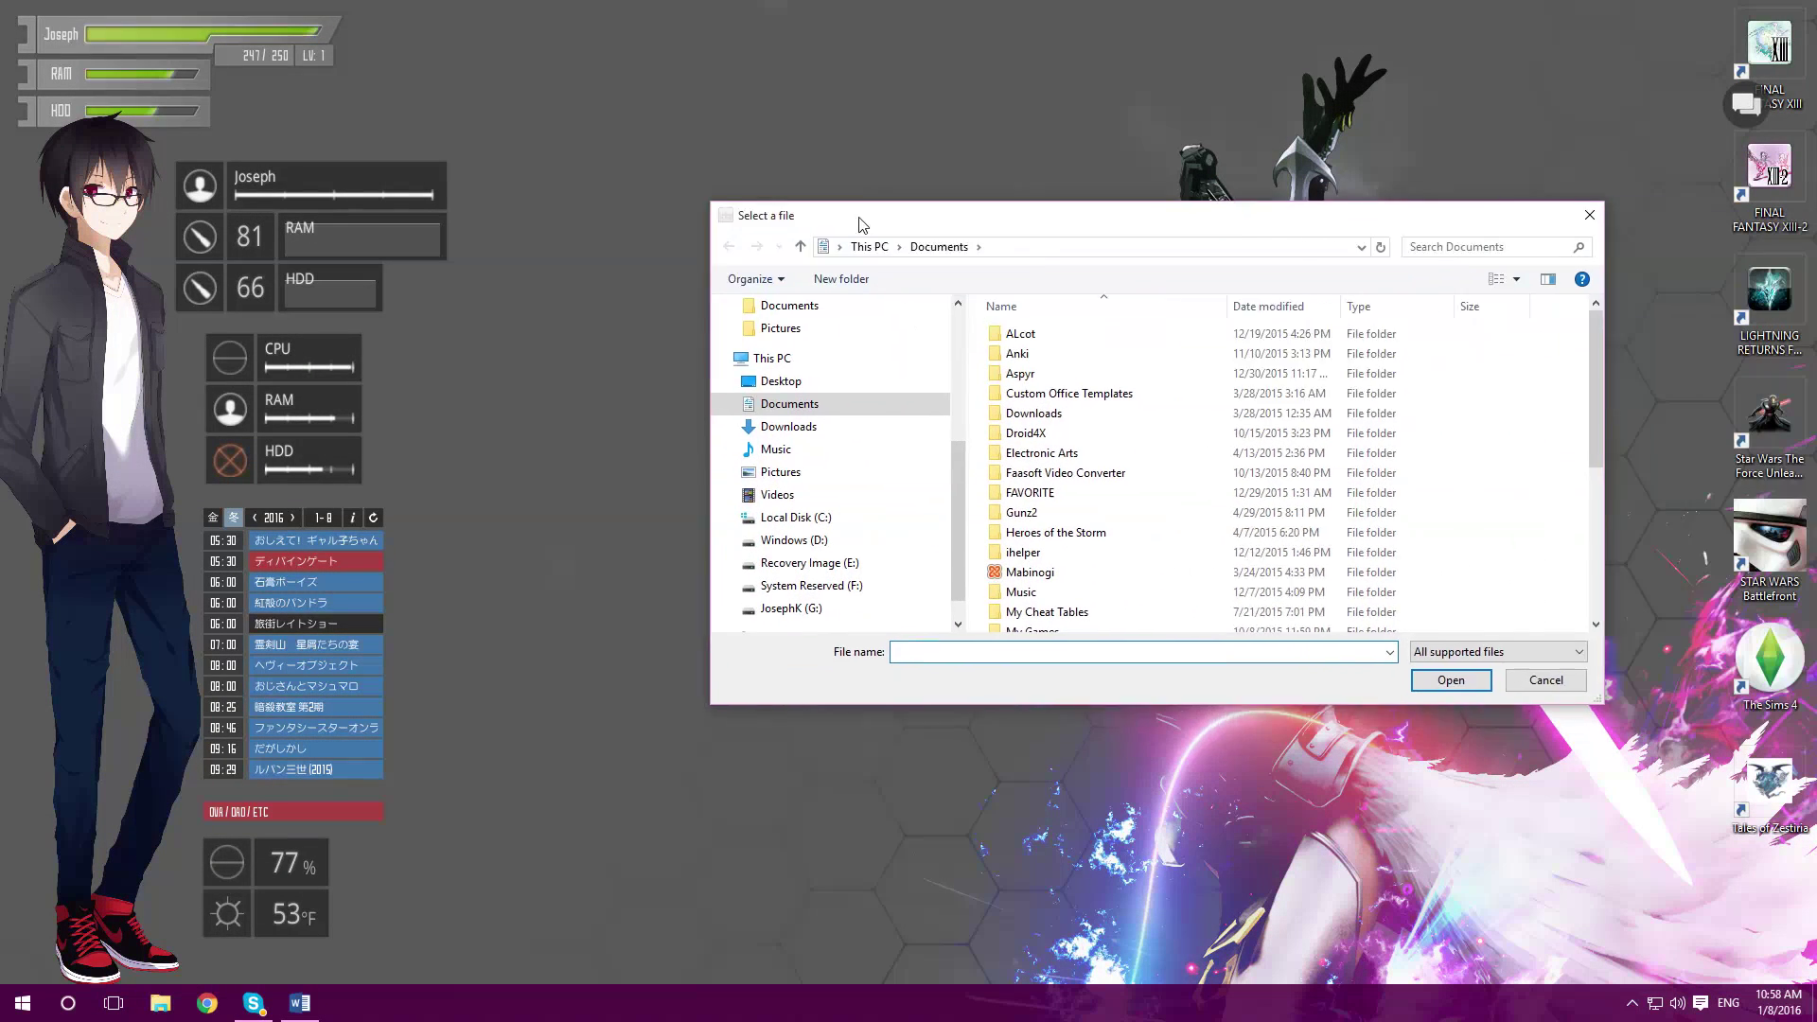
scroll(755, 479, "up", 5)
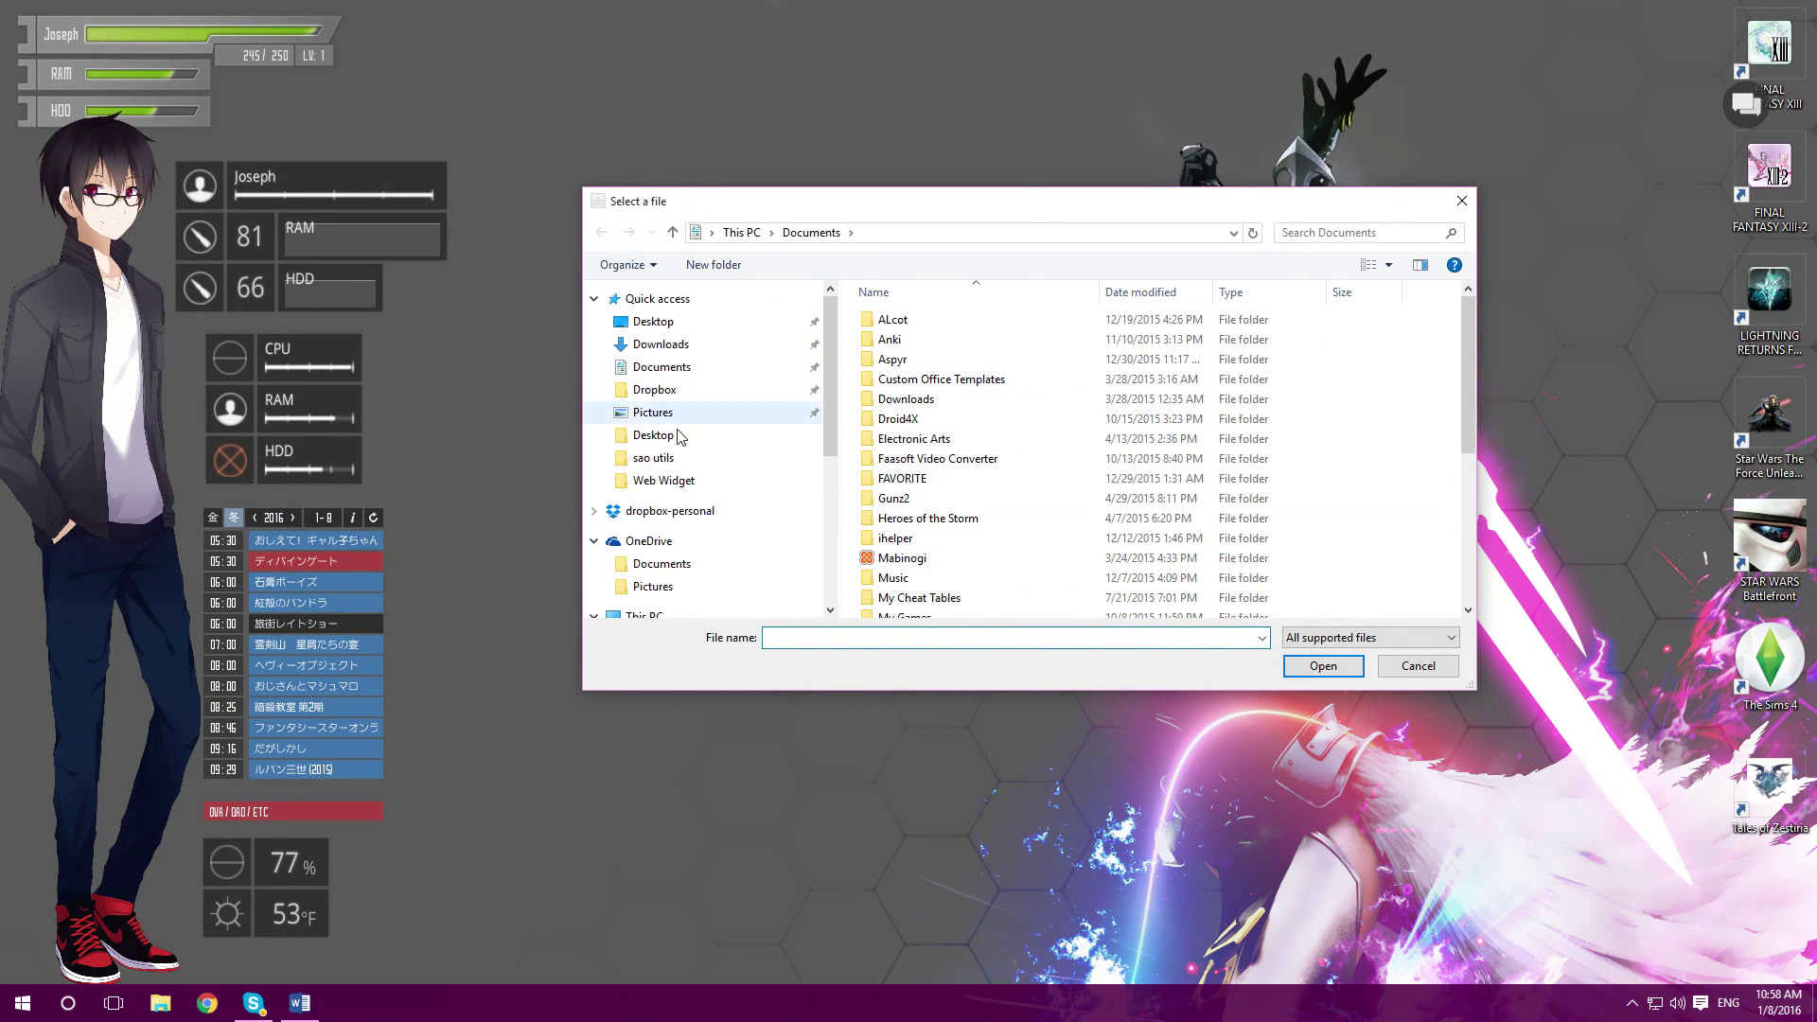
scroll(679, 464, "down", 4)
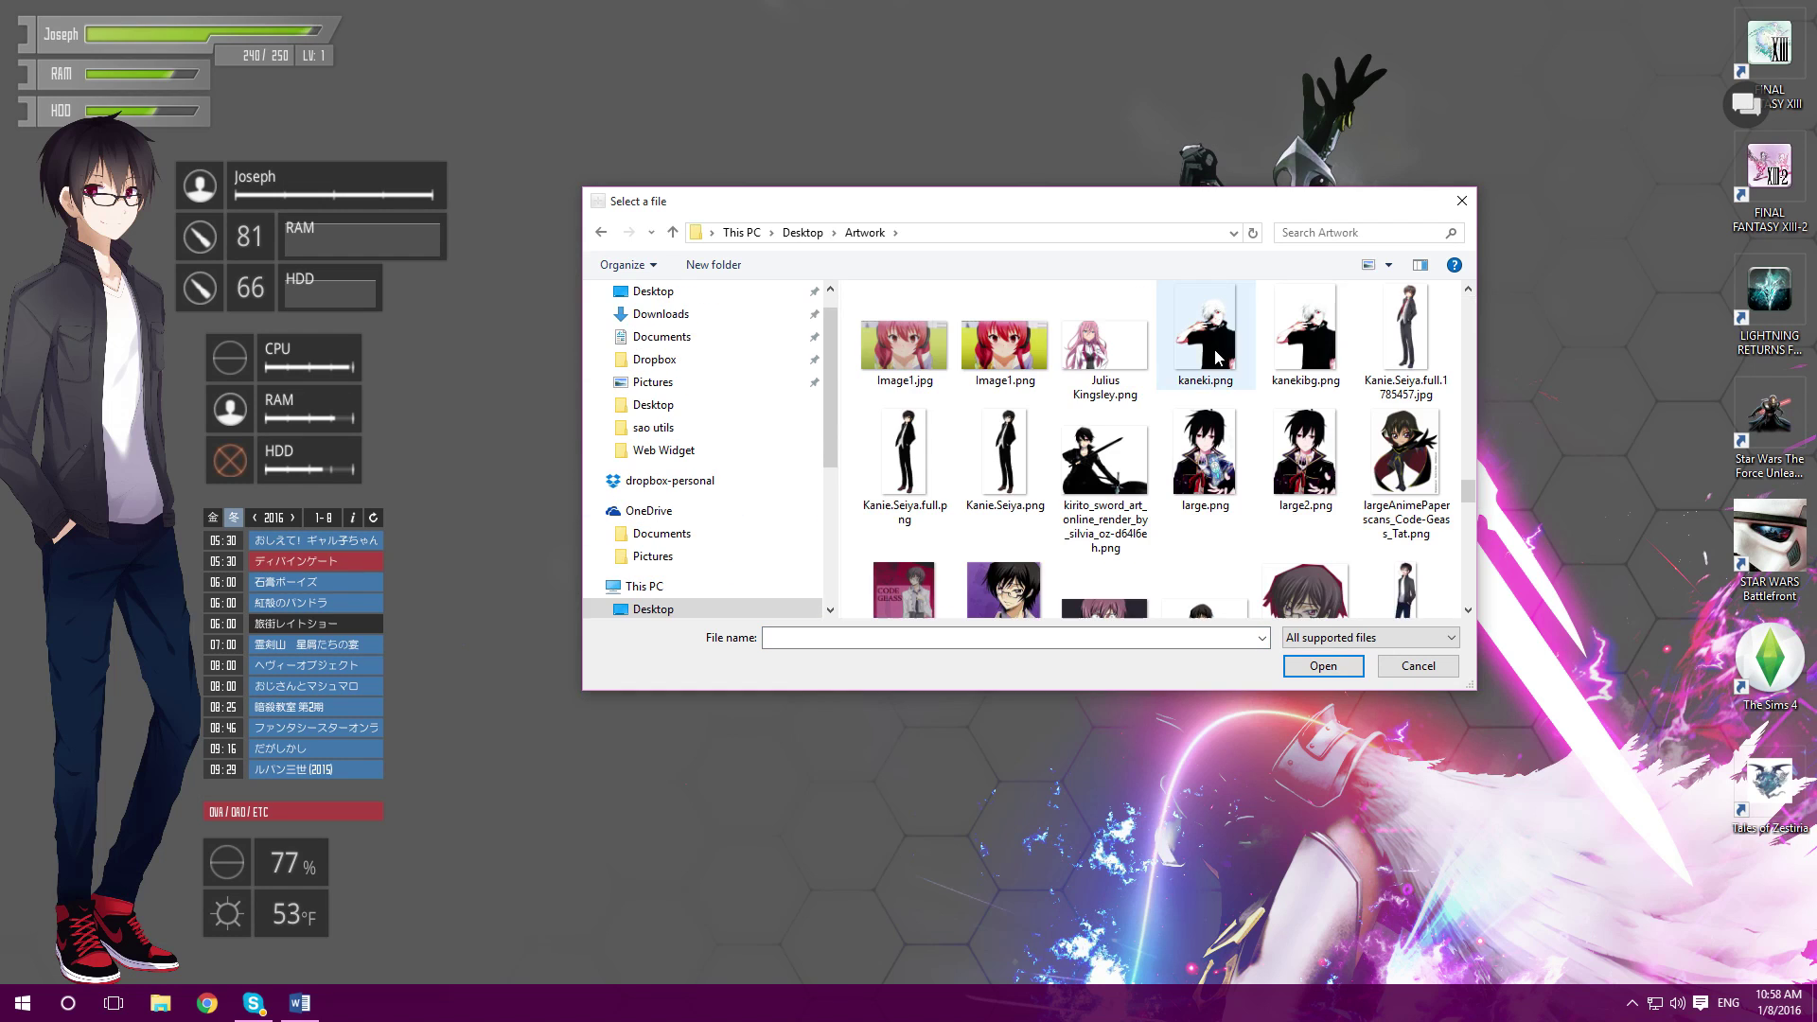
left_click(1217, 355)
left_click(1306, 355)
left_click(1216, 355)
left_click(1306, 355)
left_click(1435, 352)
left_click(1205, 345)
left_click(1307, 346)
double_click(1174, 352)
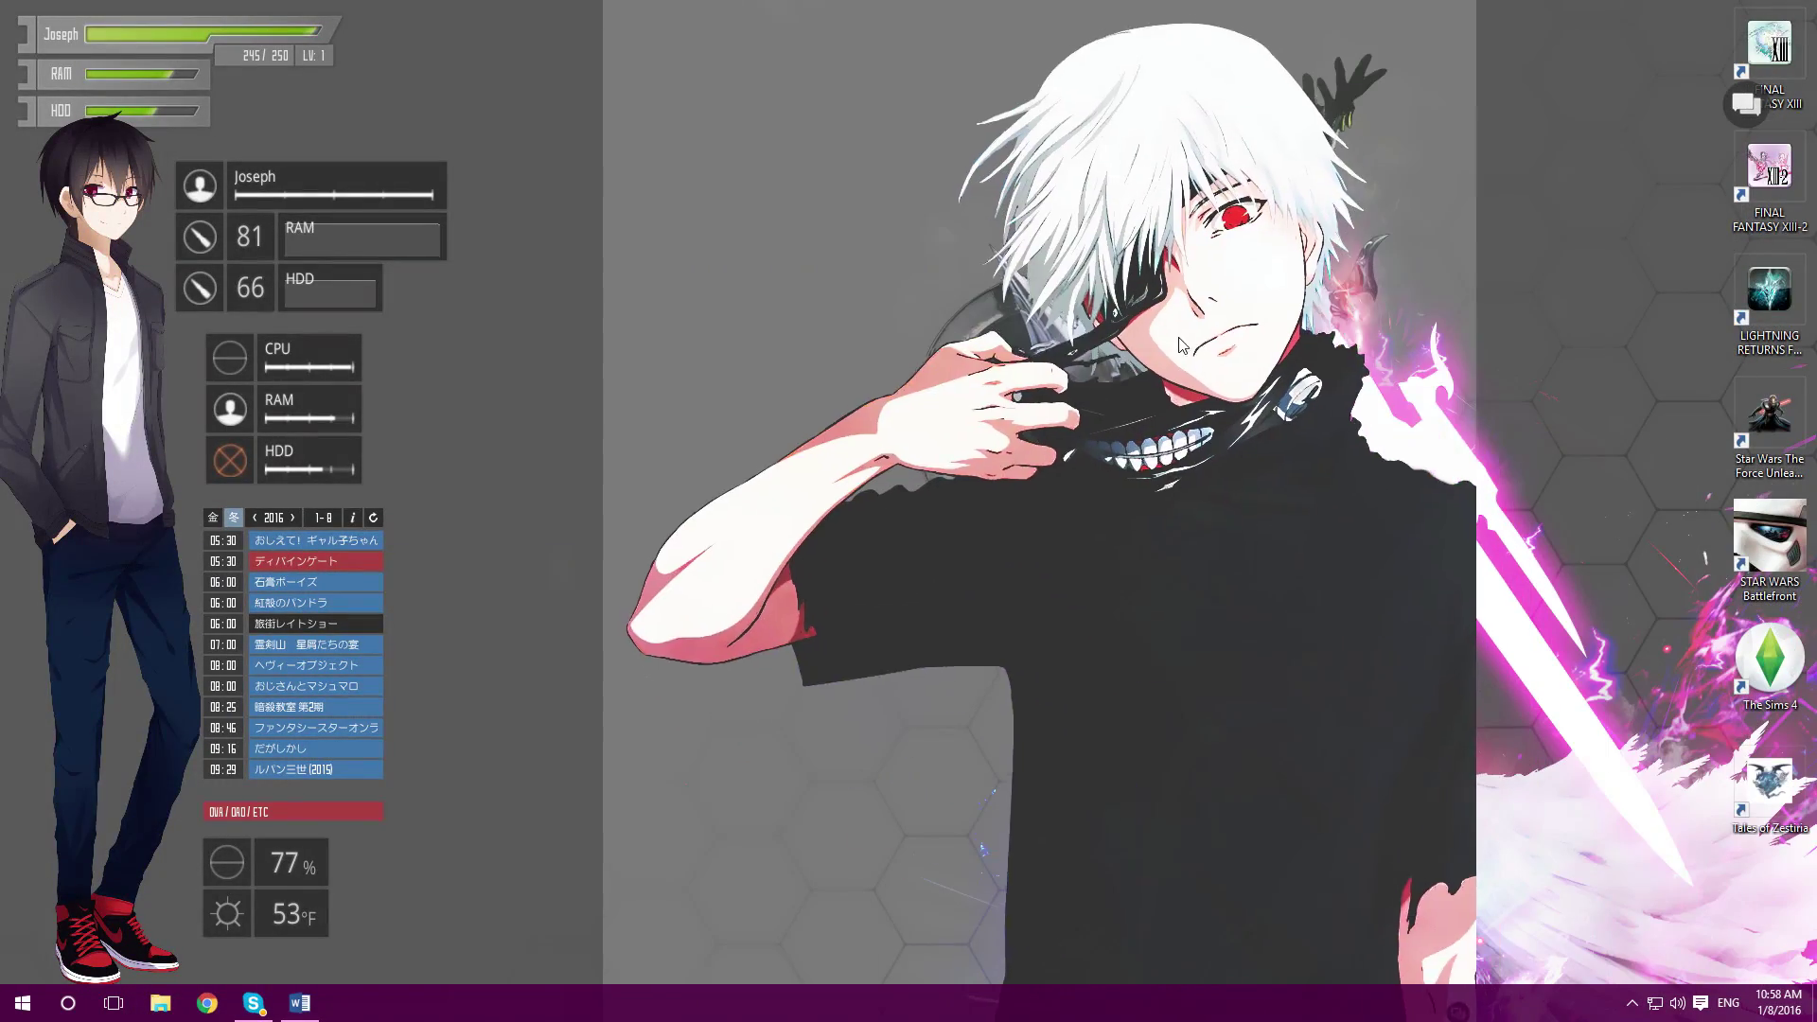
Step: Scale down the white-haired character image and reposition it near the middle of the desktop
left_click_drag(1399, 872, 1184, 592)
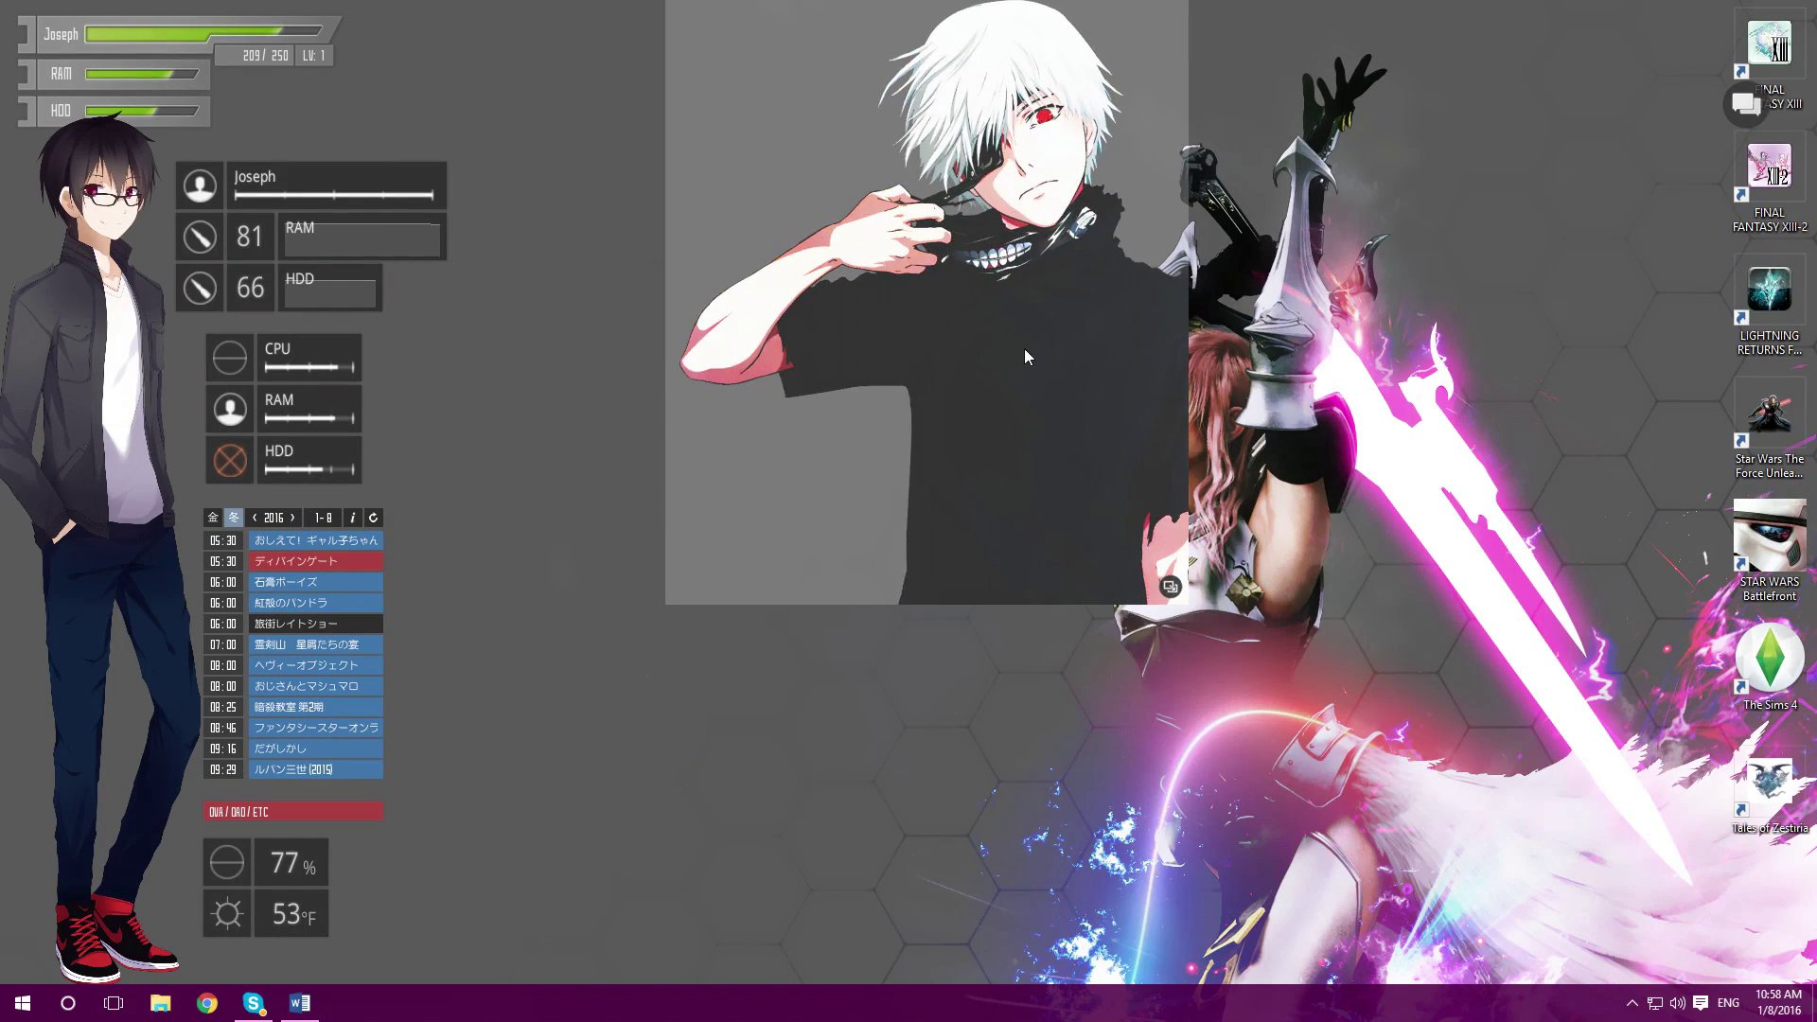
left_click_drag(1026, 334, 836, 559)
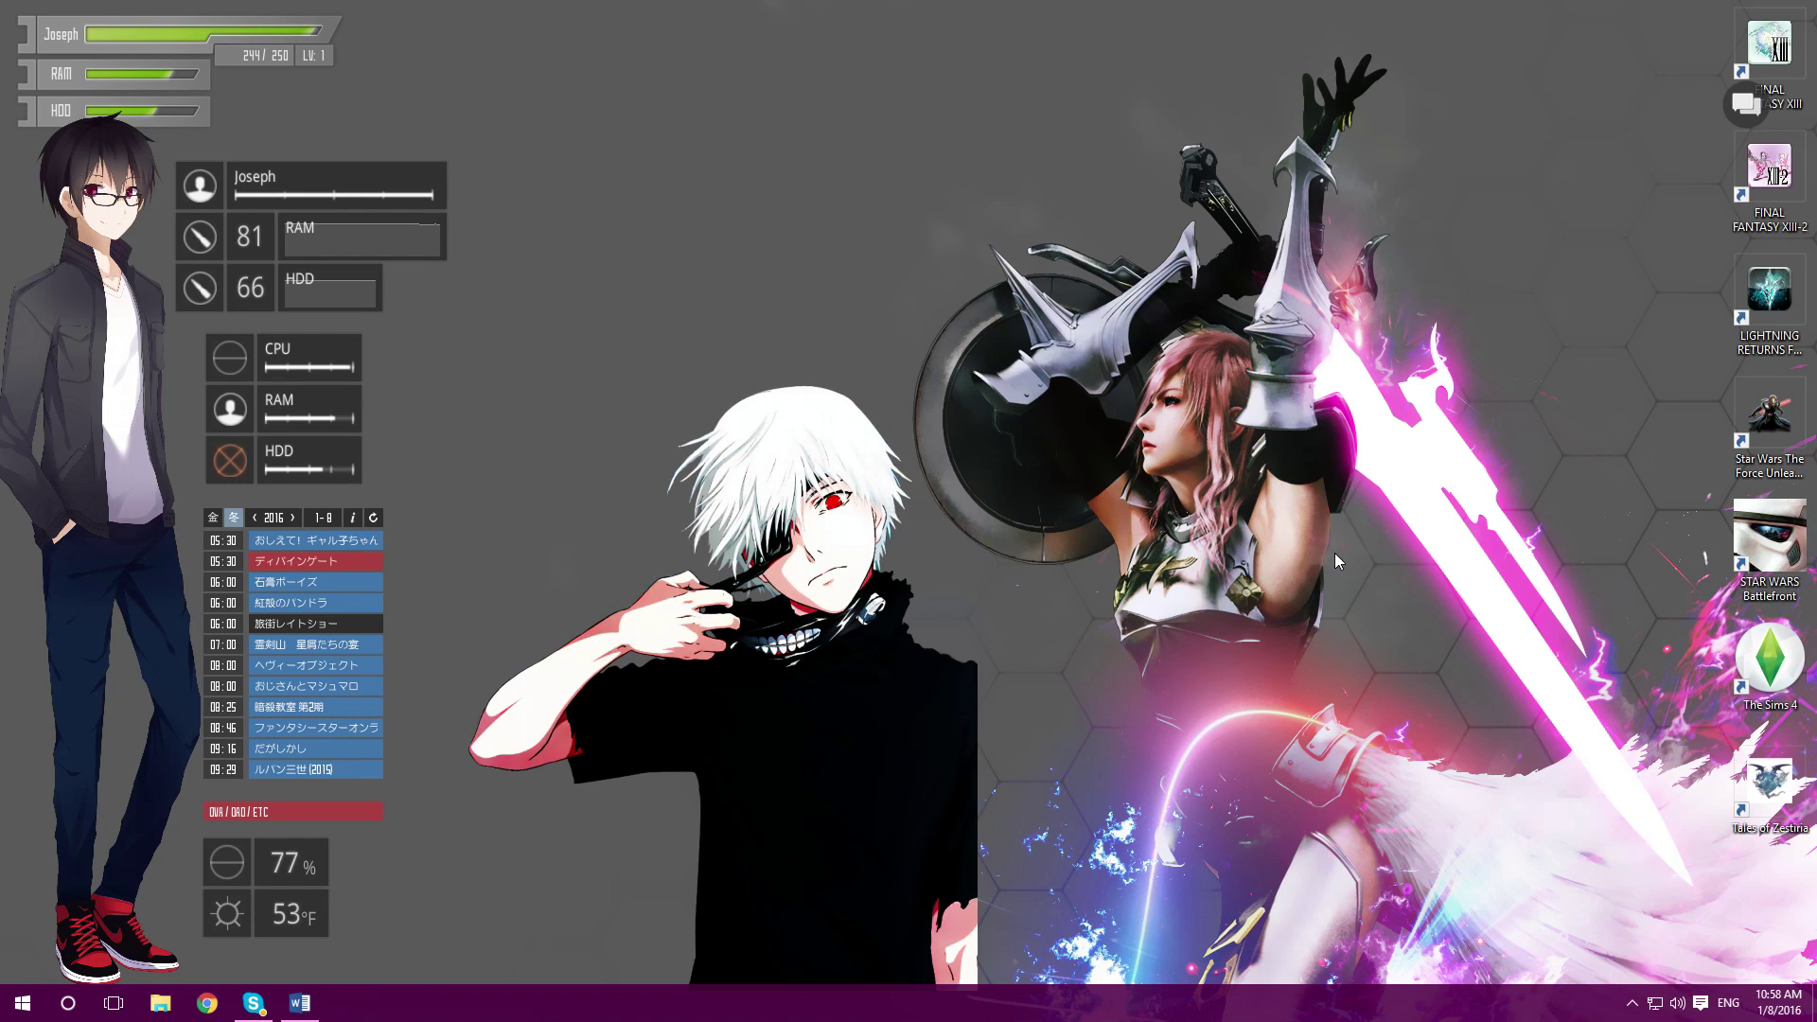
left_click_drag(743, 565, 816, 499)
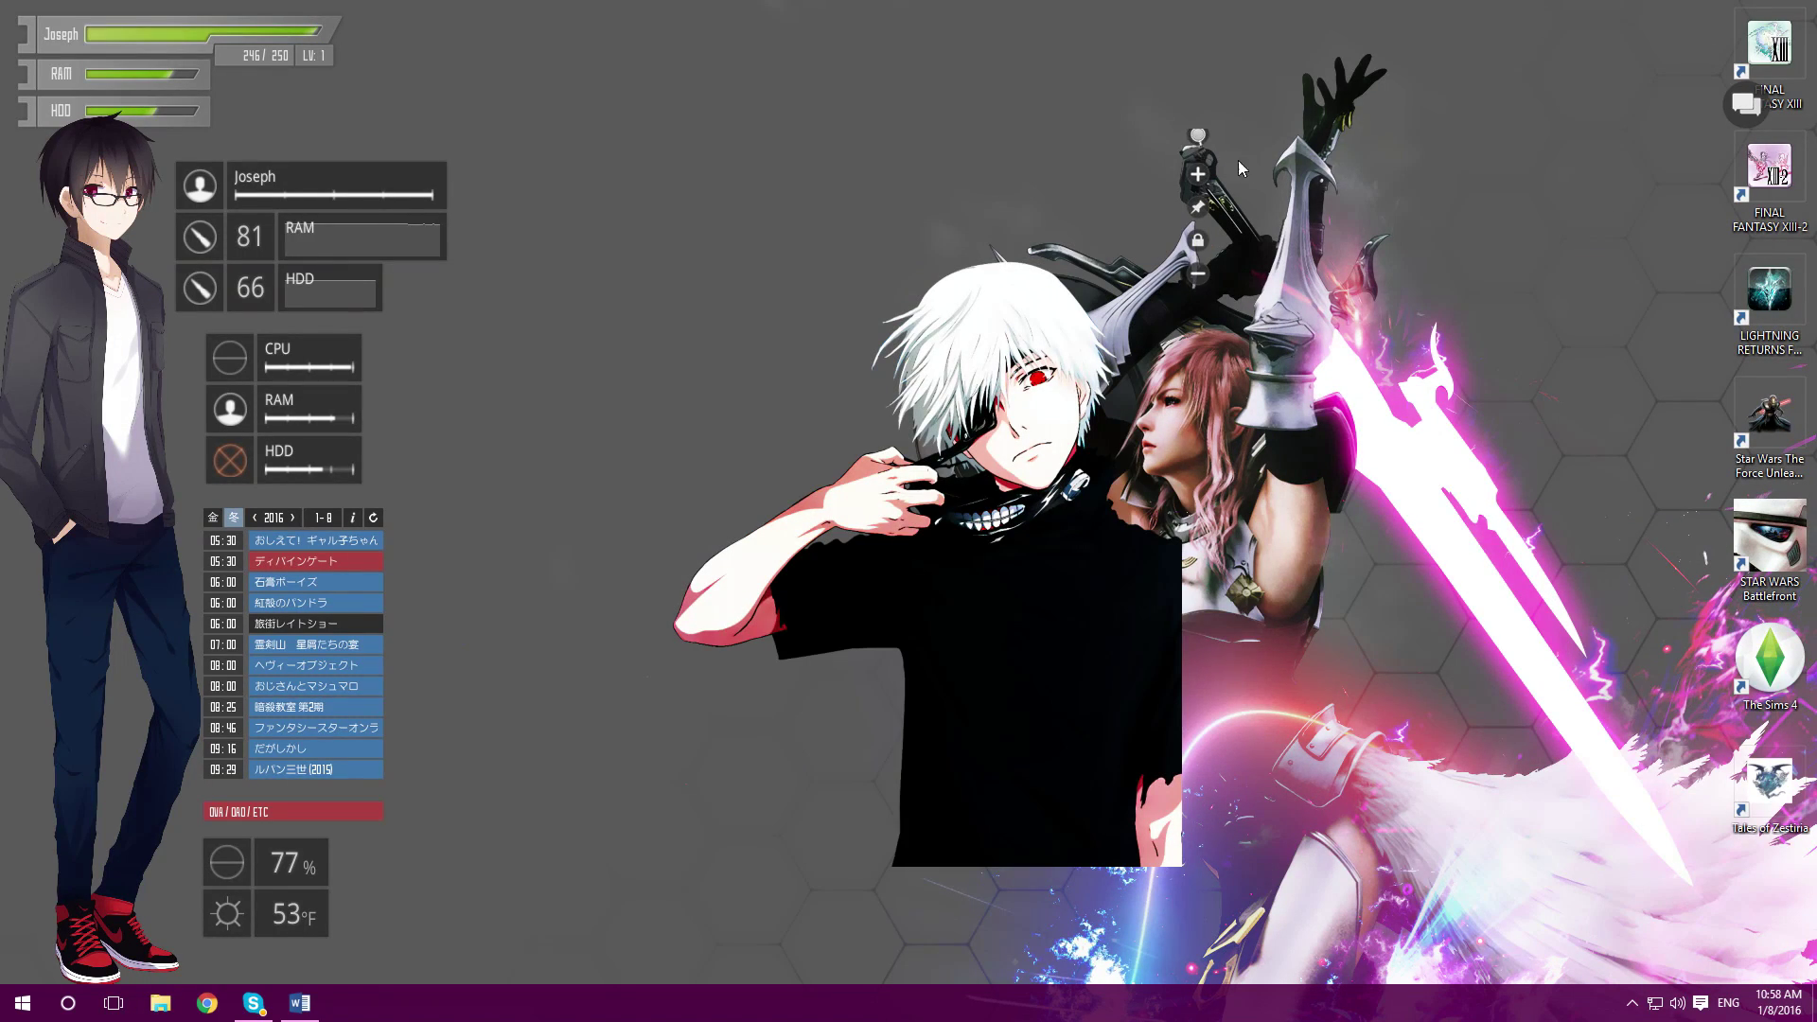
Step: Replace the new widget's image with Saber.(Fate.stay.night).full.1928265.jpg from the Artwork folder, then scale it down and move it lower on the desktop
left_click(1198, 142)
scroll(1216, 390, "down", 1)
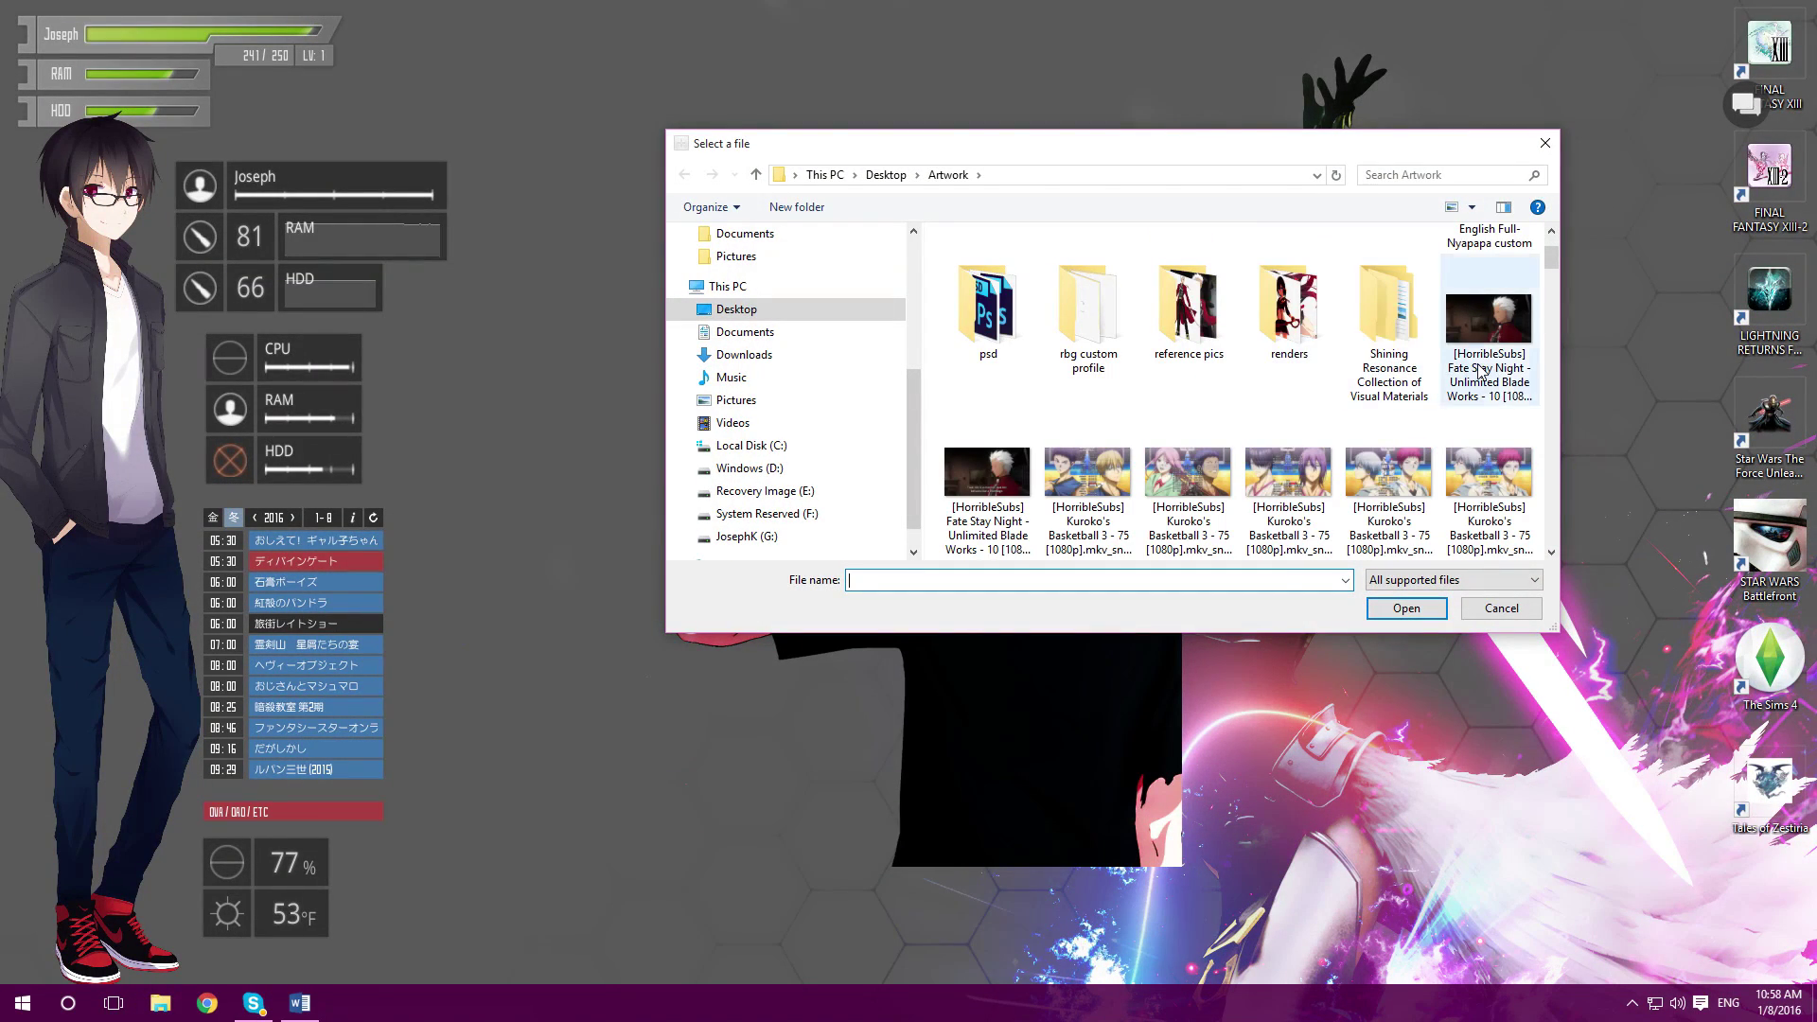
scroll(1416, 379, "down", 5)
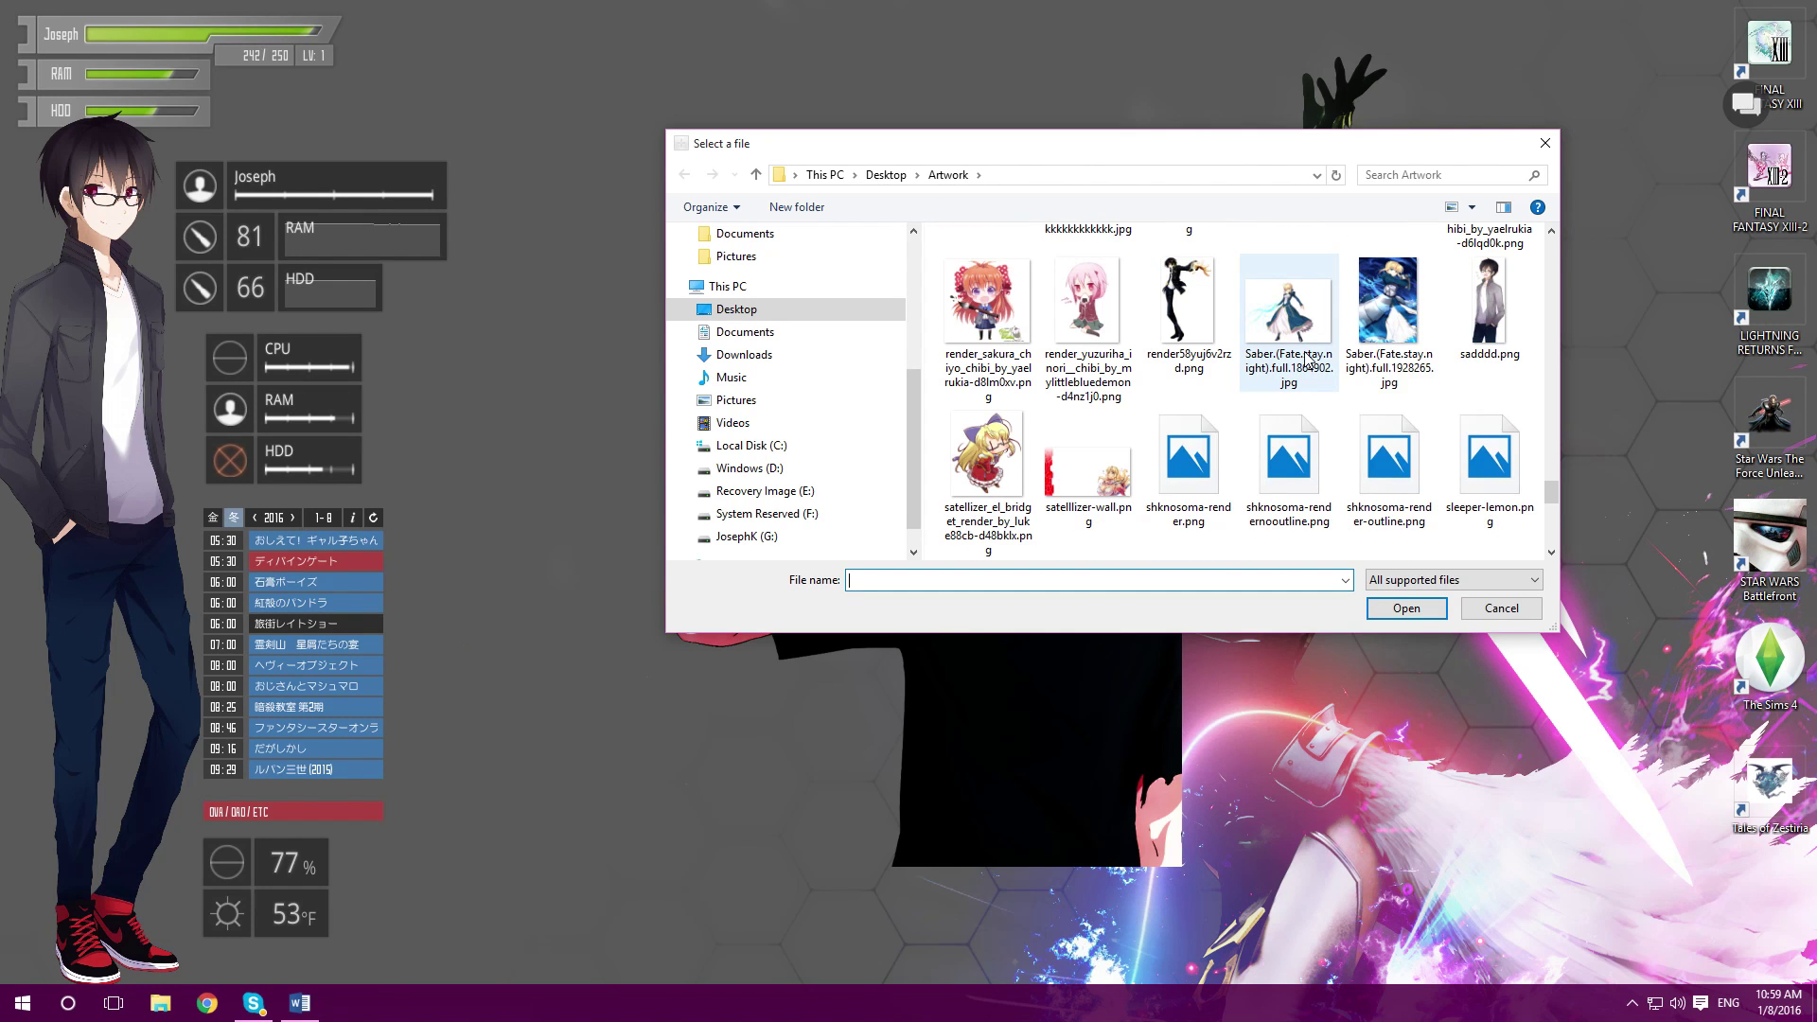
double_click(1398, 362)
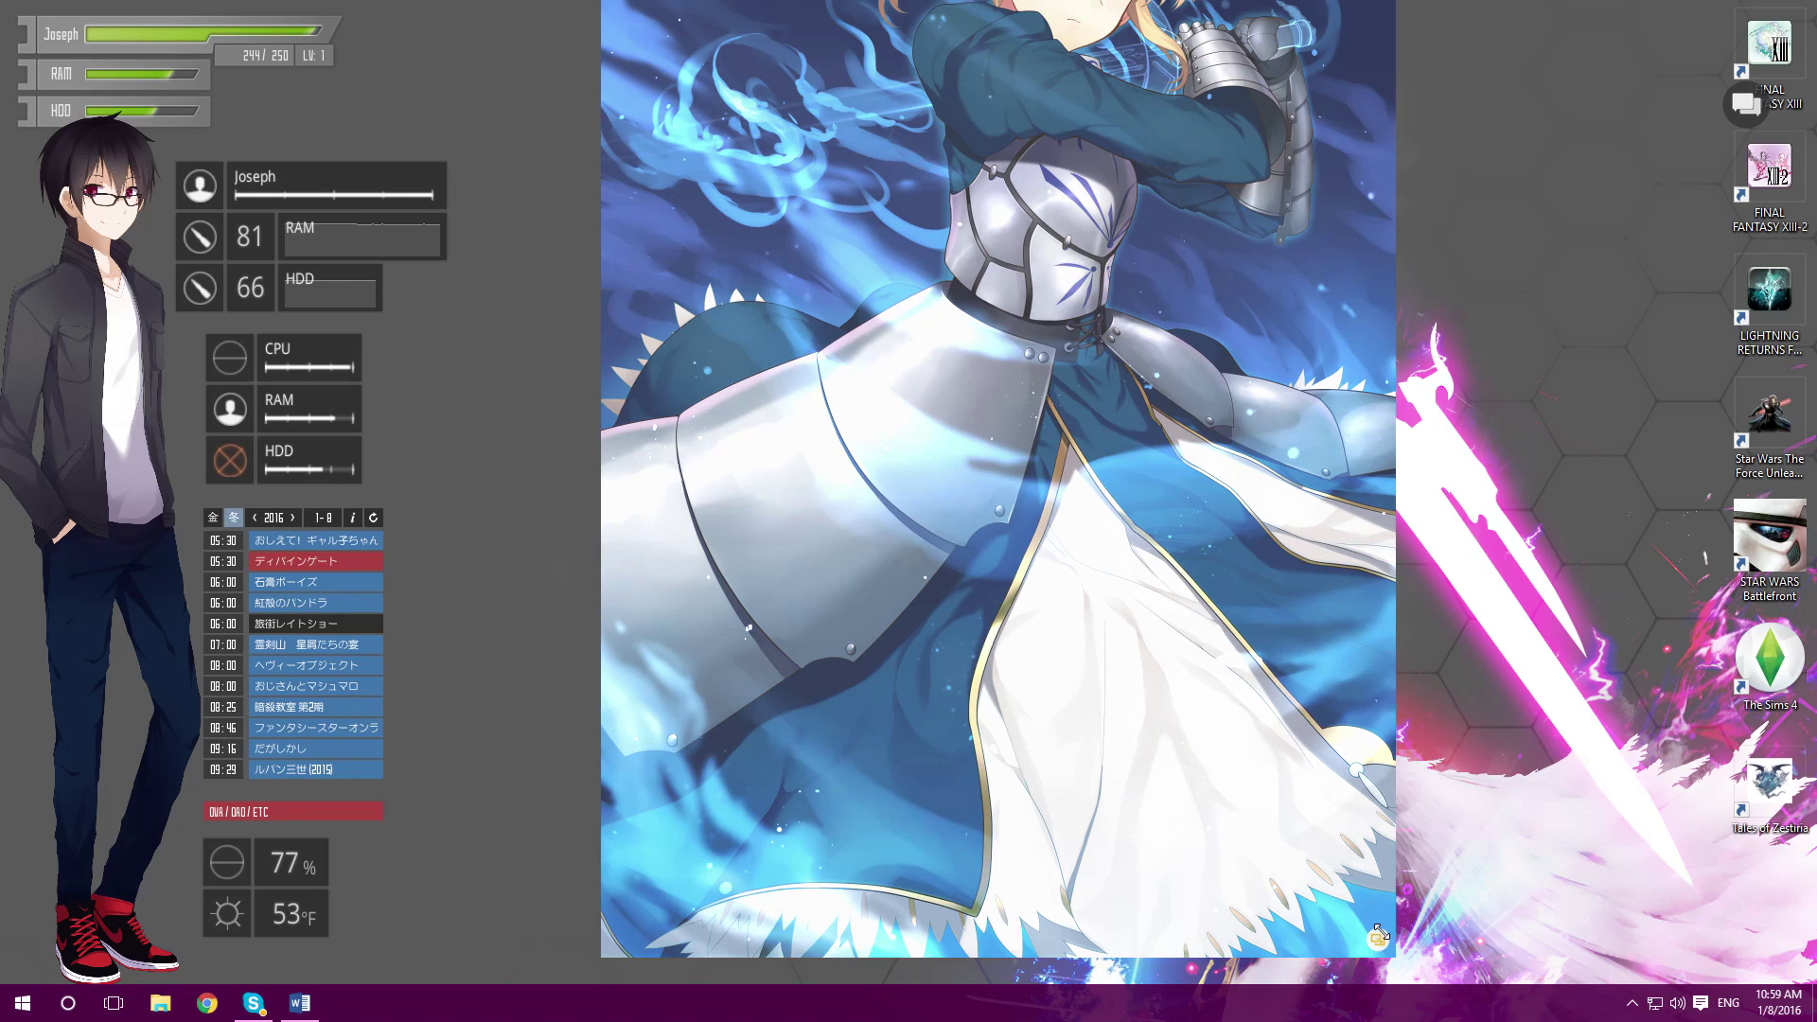
left_click_drag(1382, 936, 1189, 800)
left_click_drag(1032, 371, 1316, 686)
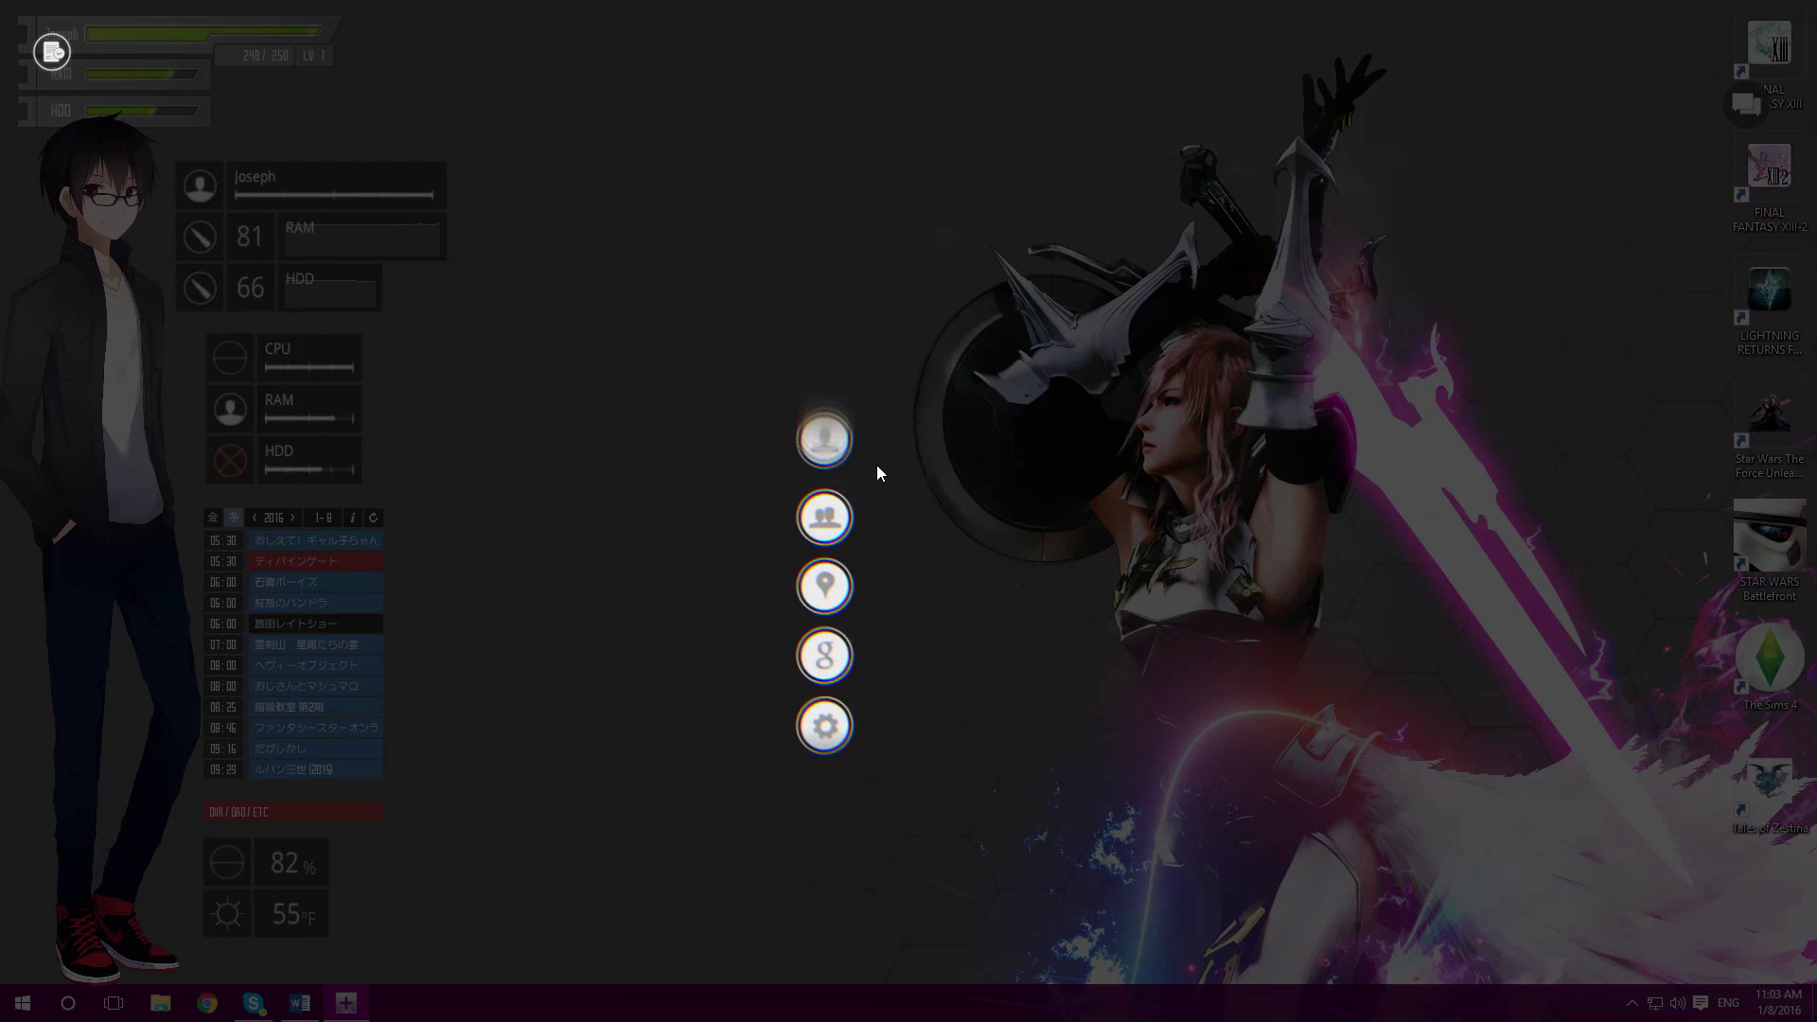
Step: Browse the launcher's main icons and the program shortcuts listed under the location pin icon
scroll(818, 580, "down", 6)
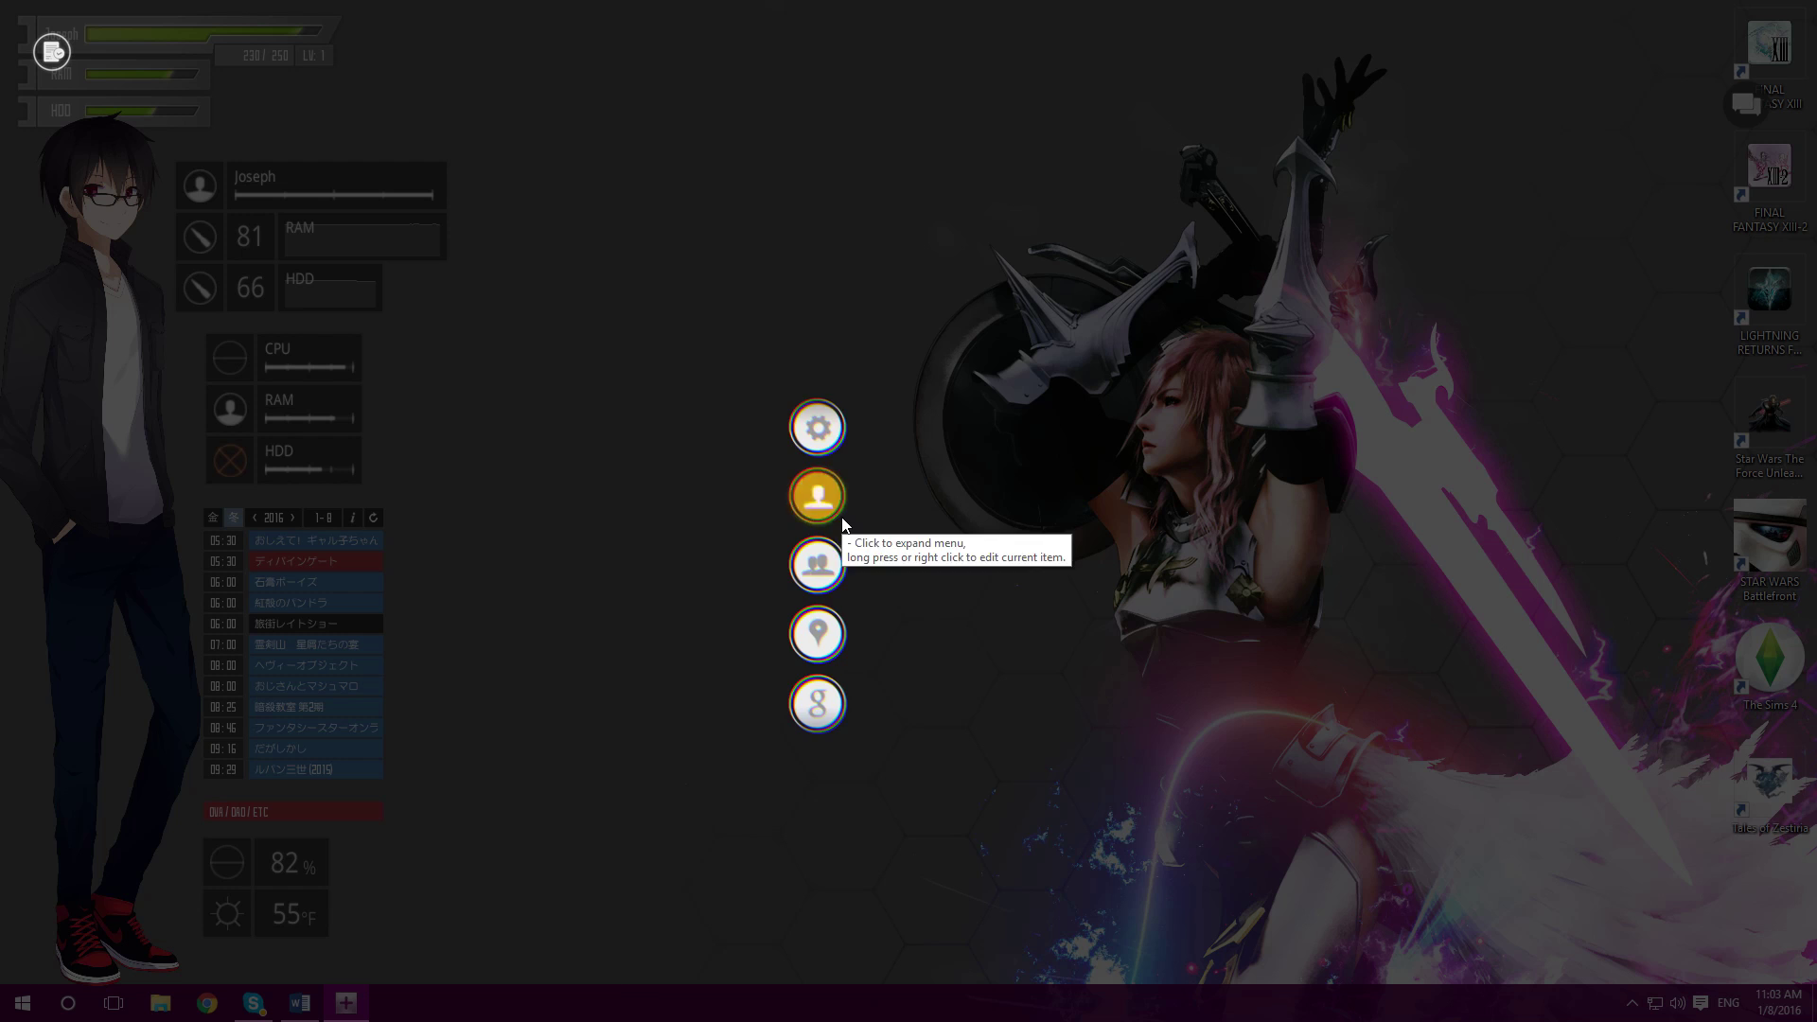
left_click(827, 502)
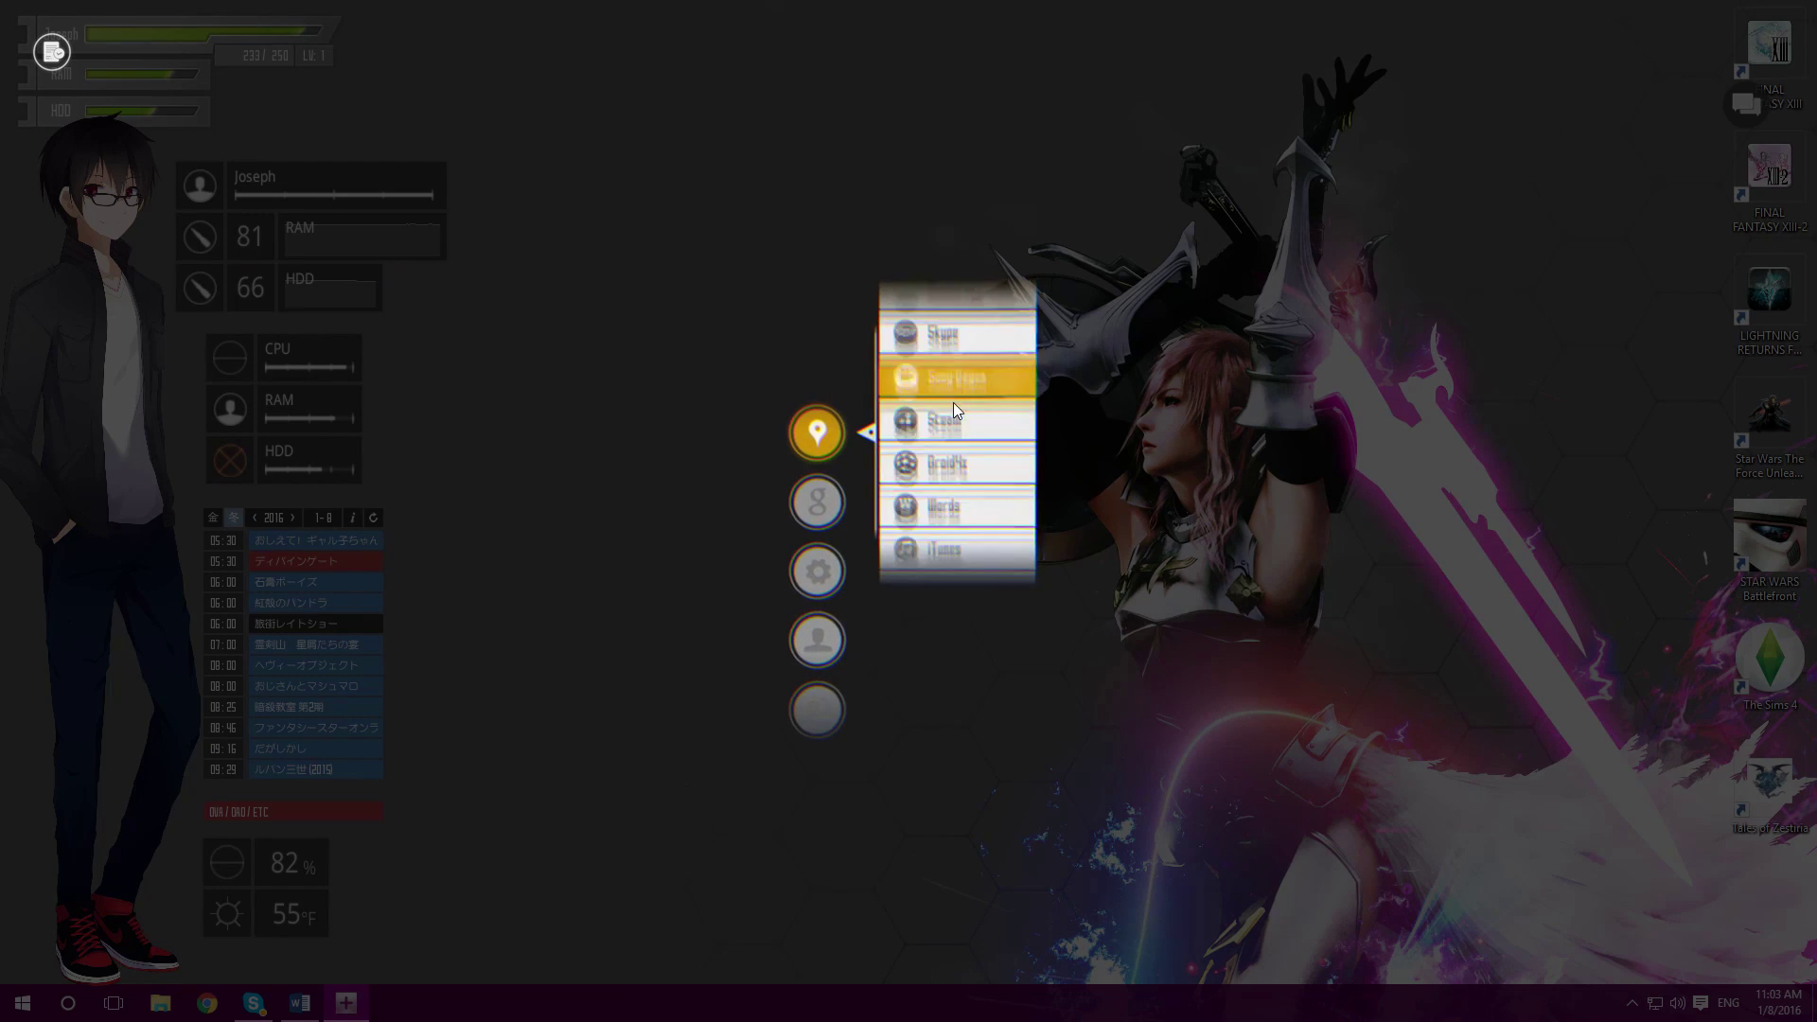
scroll(944, 426, "down", 4)
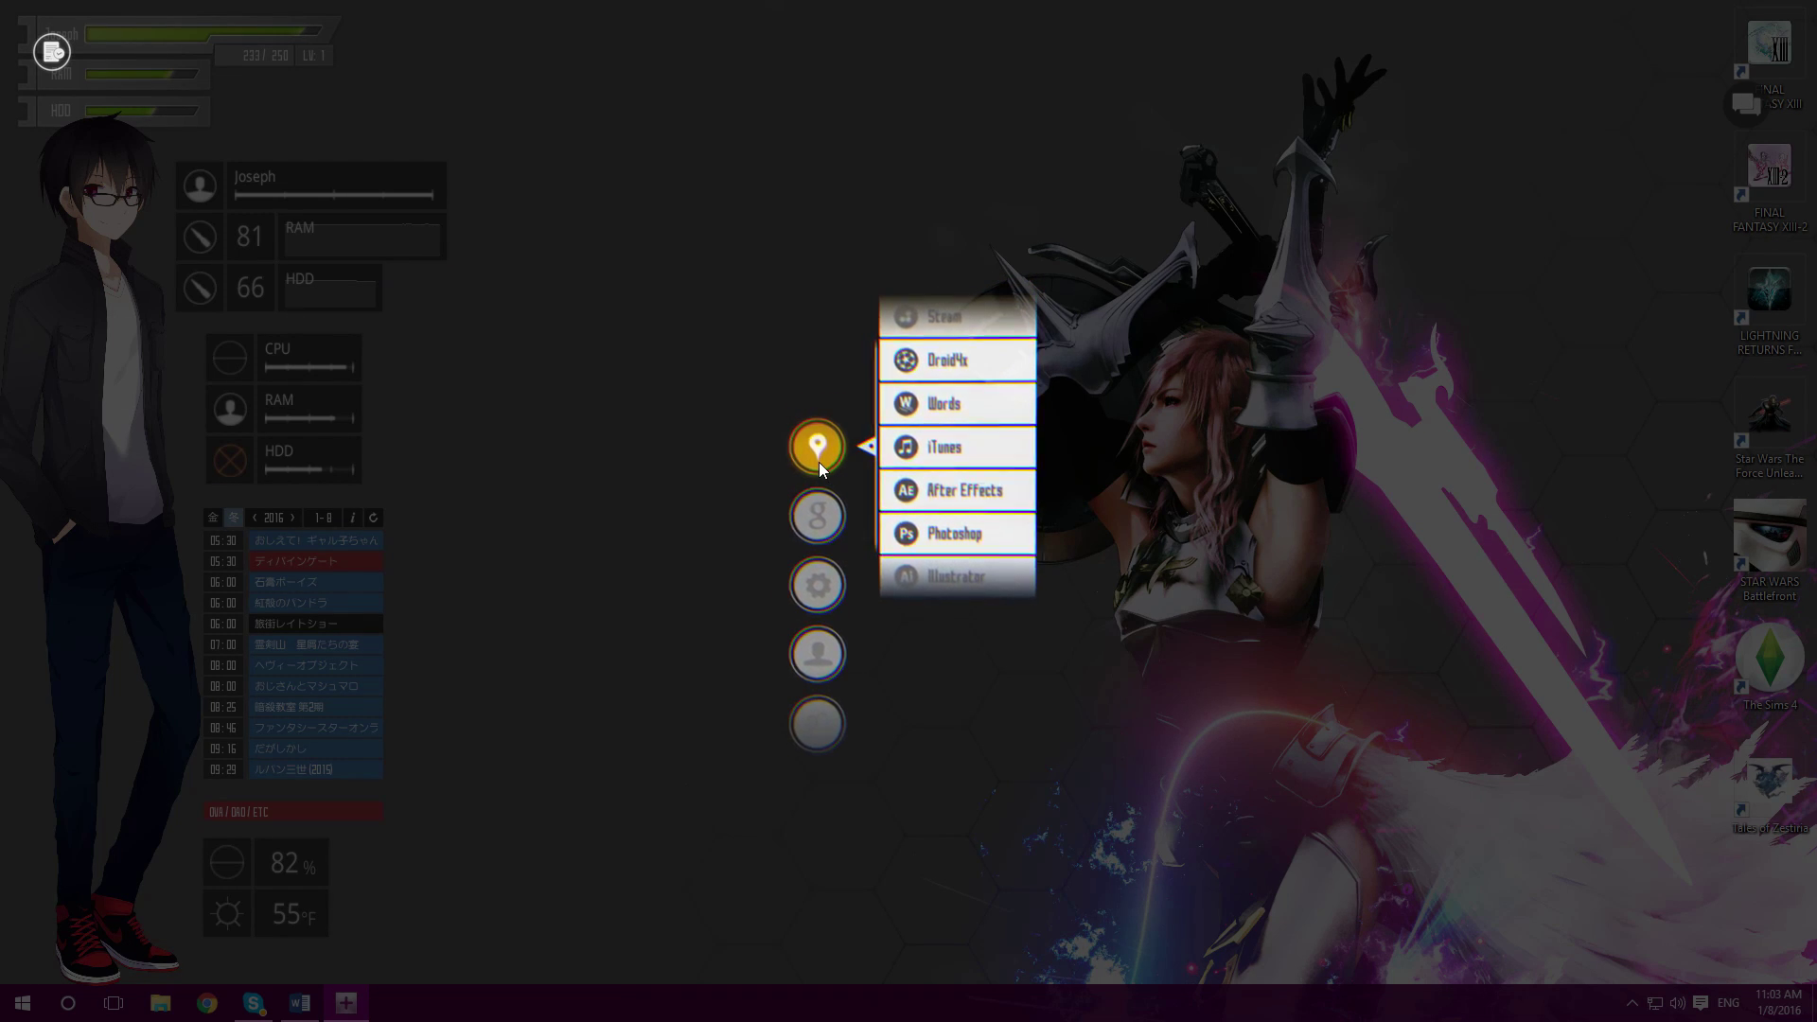
scroll(818, 537, "down", 3)
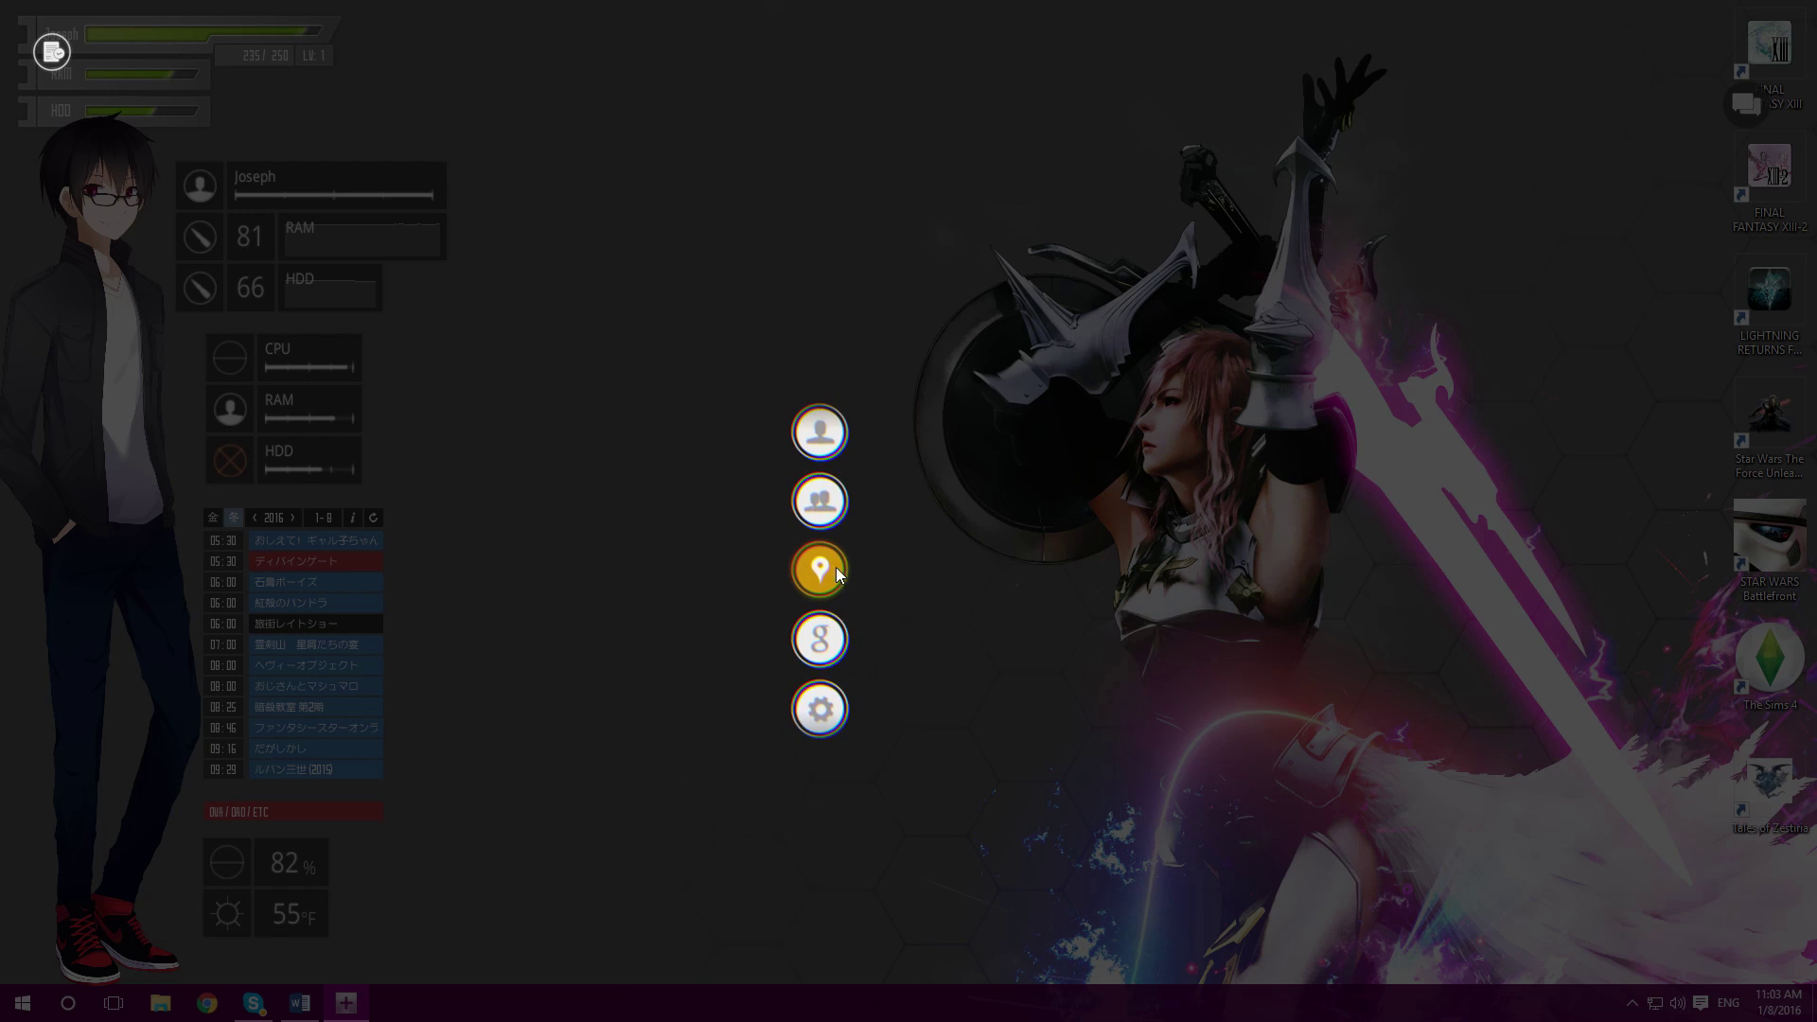
Step: Open the icon settings of the launcher's two-person icon for modification and shift the dialog slightly upward
left_click(829, 512)
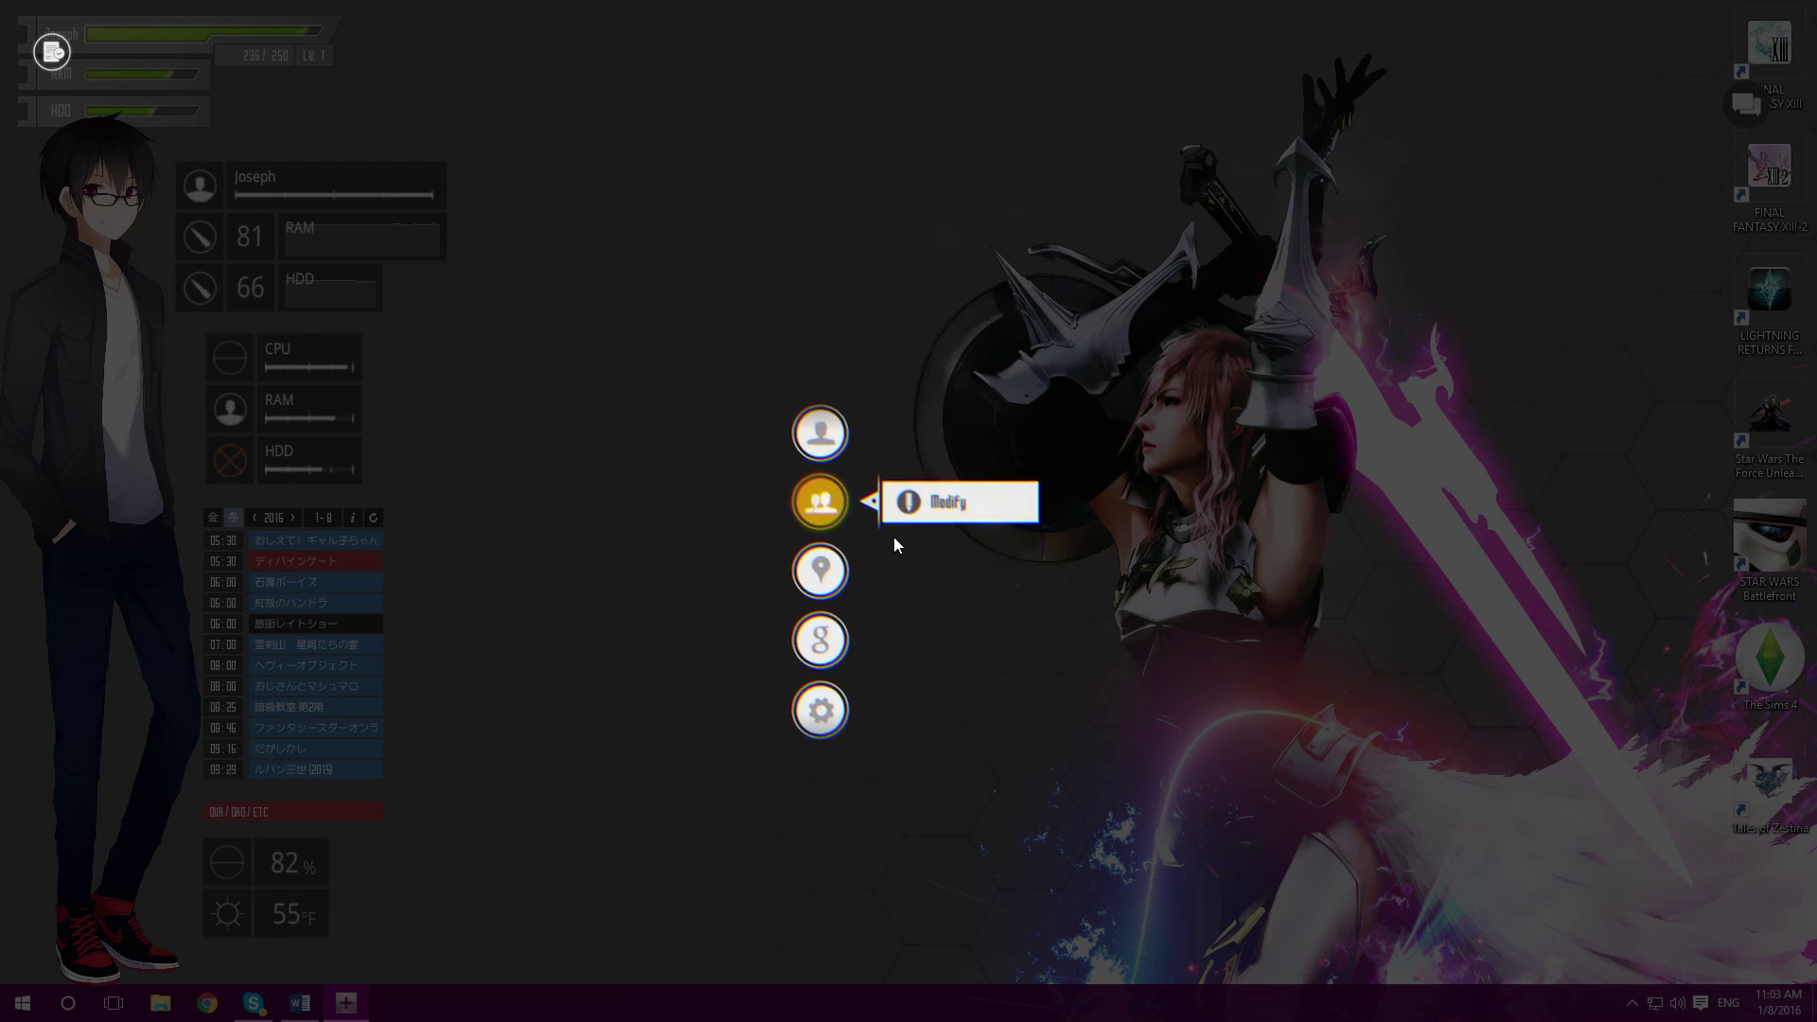
left_click(913, 512)
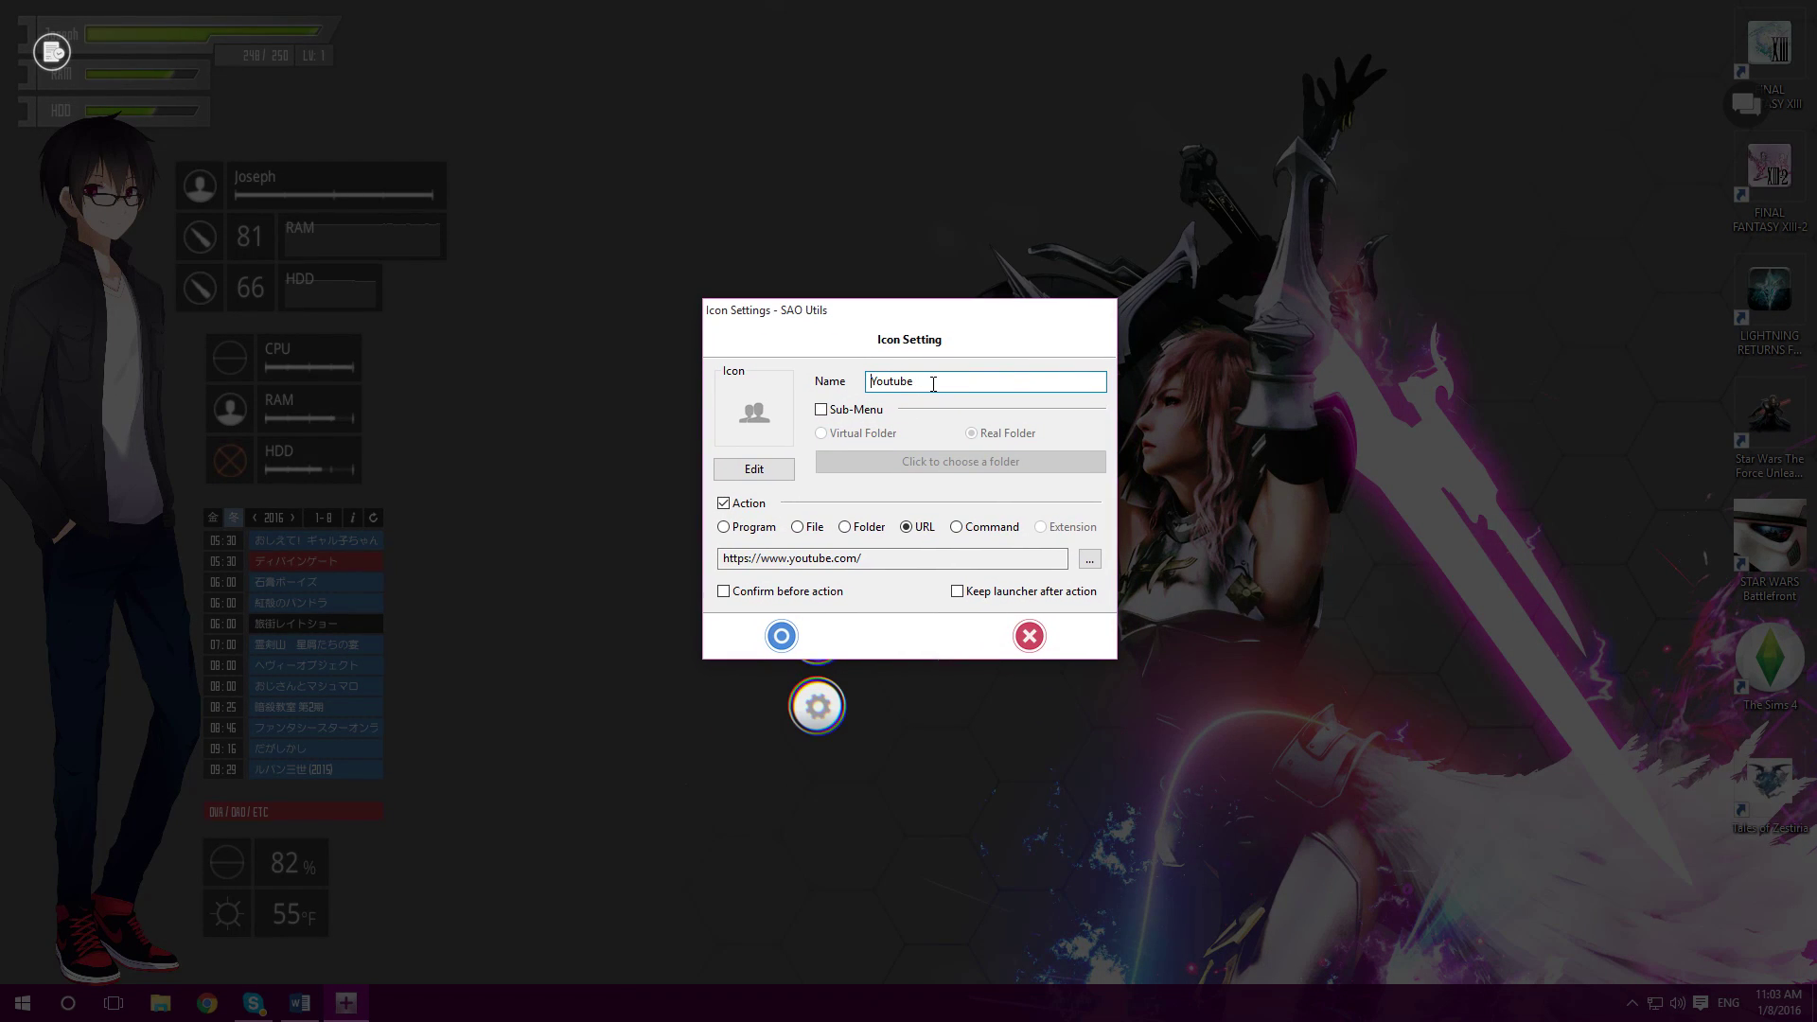
mouse_move(912, 321)
left_mouse_down()
mouse_move(858, 286)
mouse_move(938, 306)
left_mouse_up()
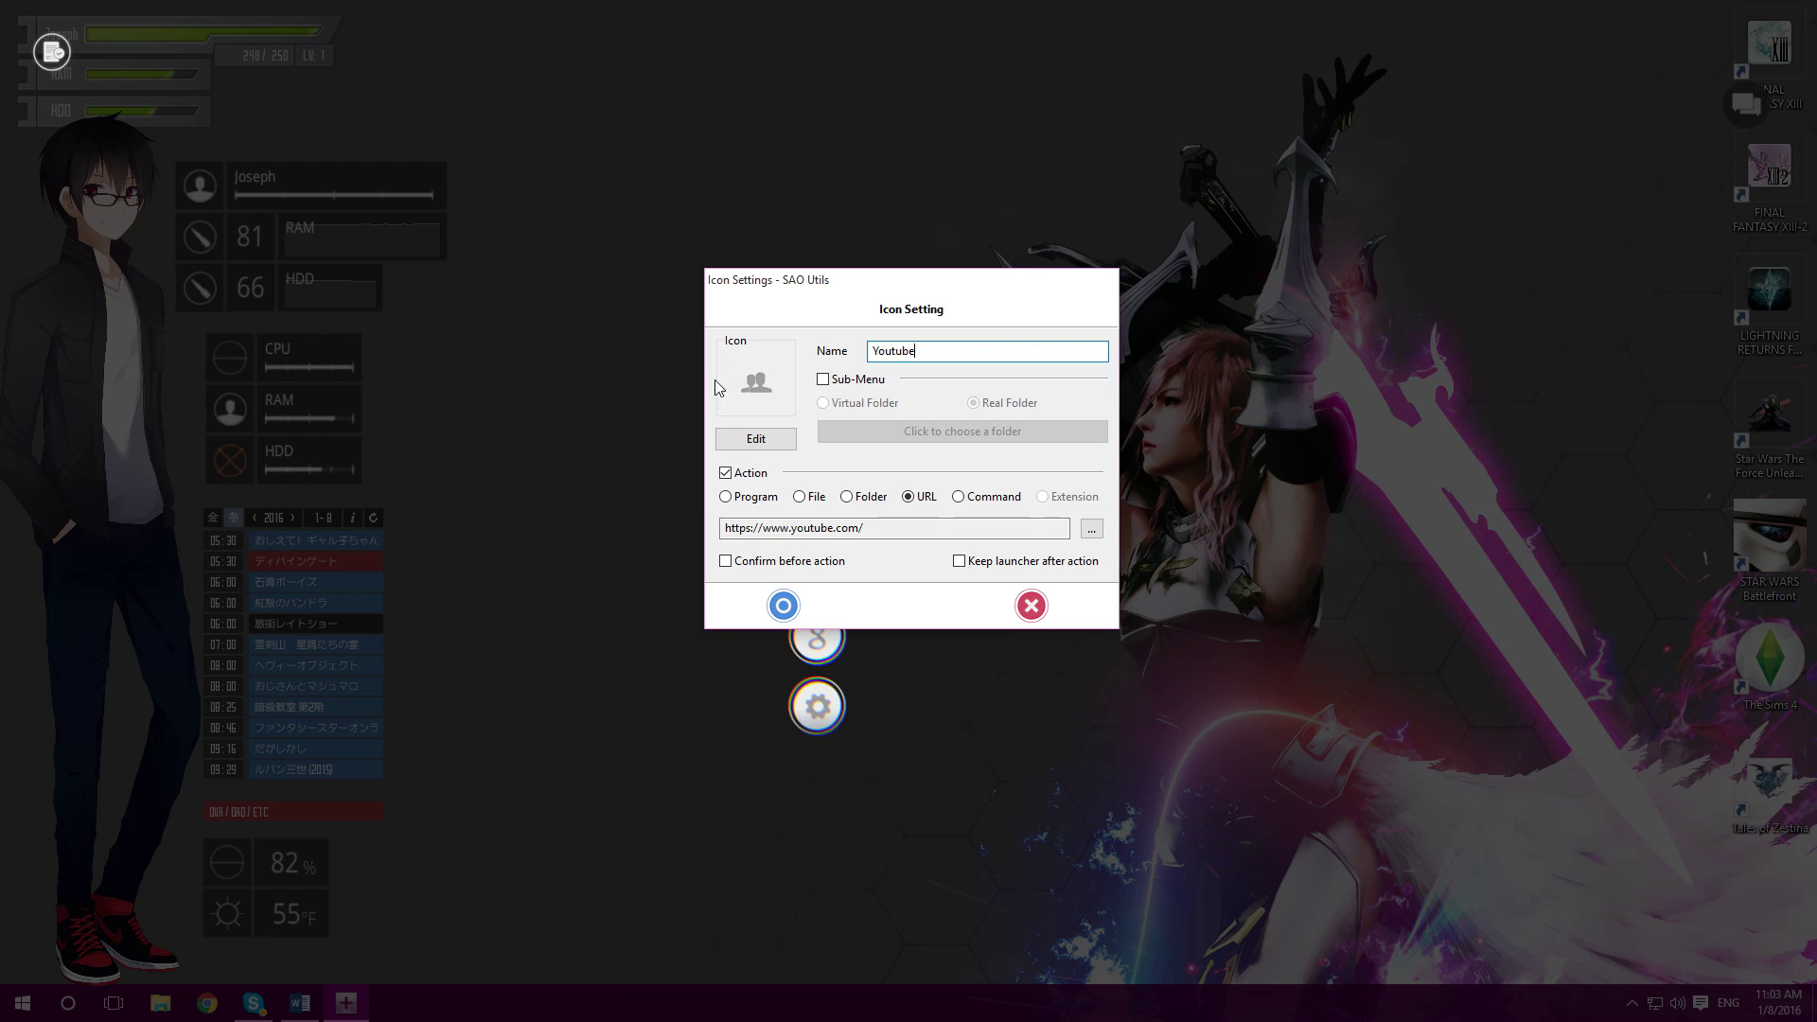
Step: Give the Youtube launcher entry the WMP play icon from the Media folder and set its action type to Program
left_click(756, 438)
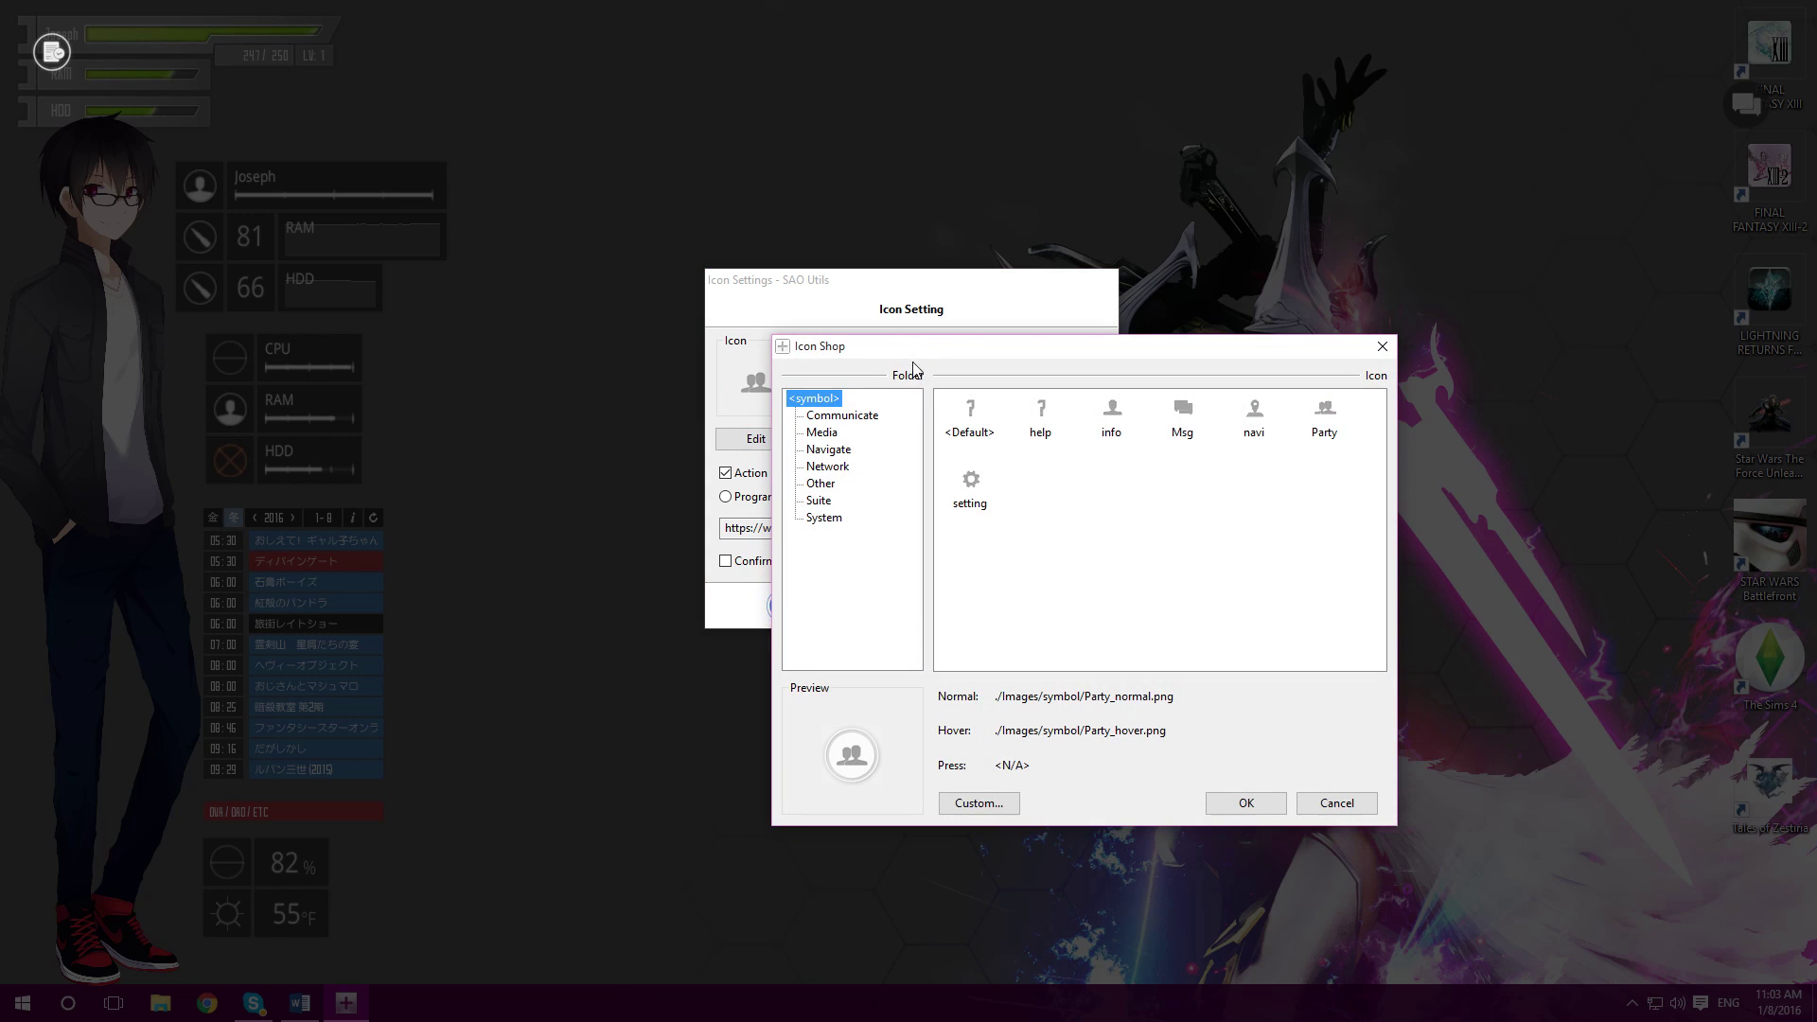
left_click(729, 393)
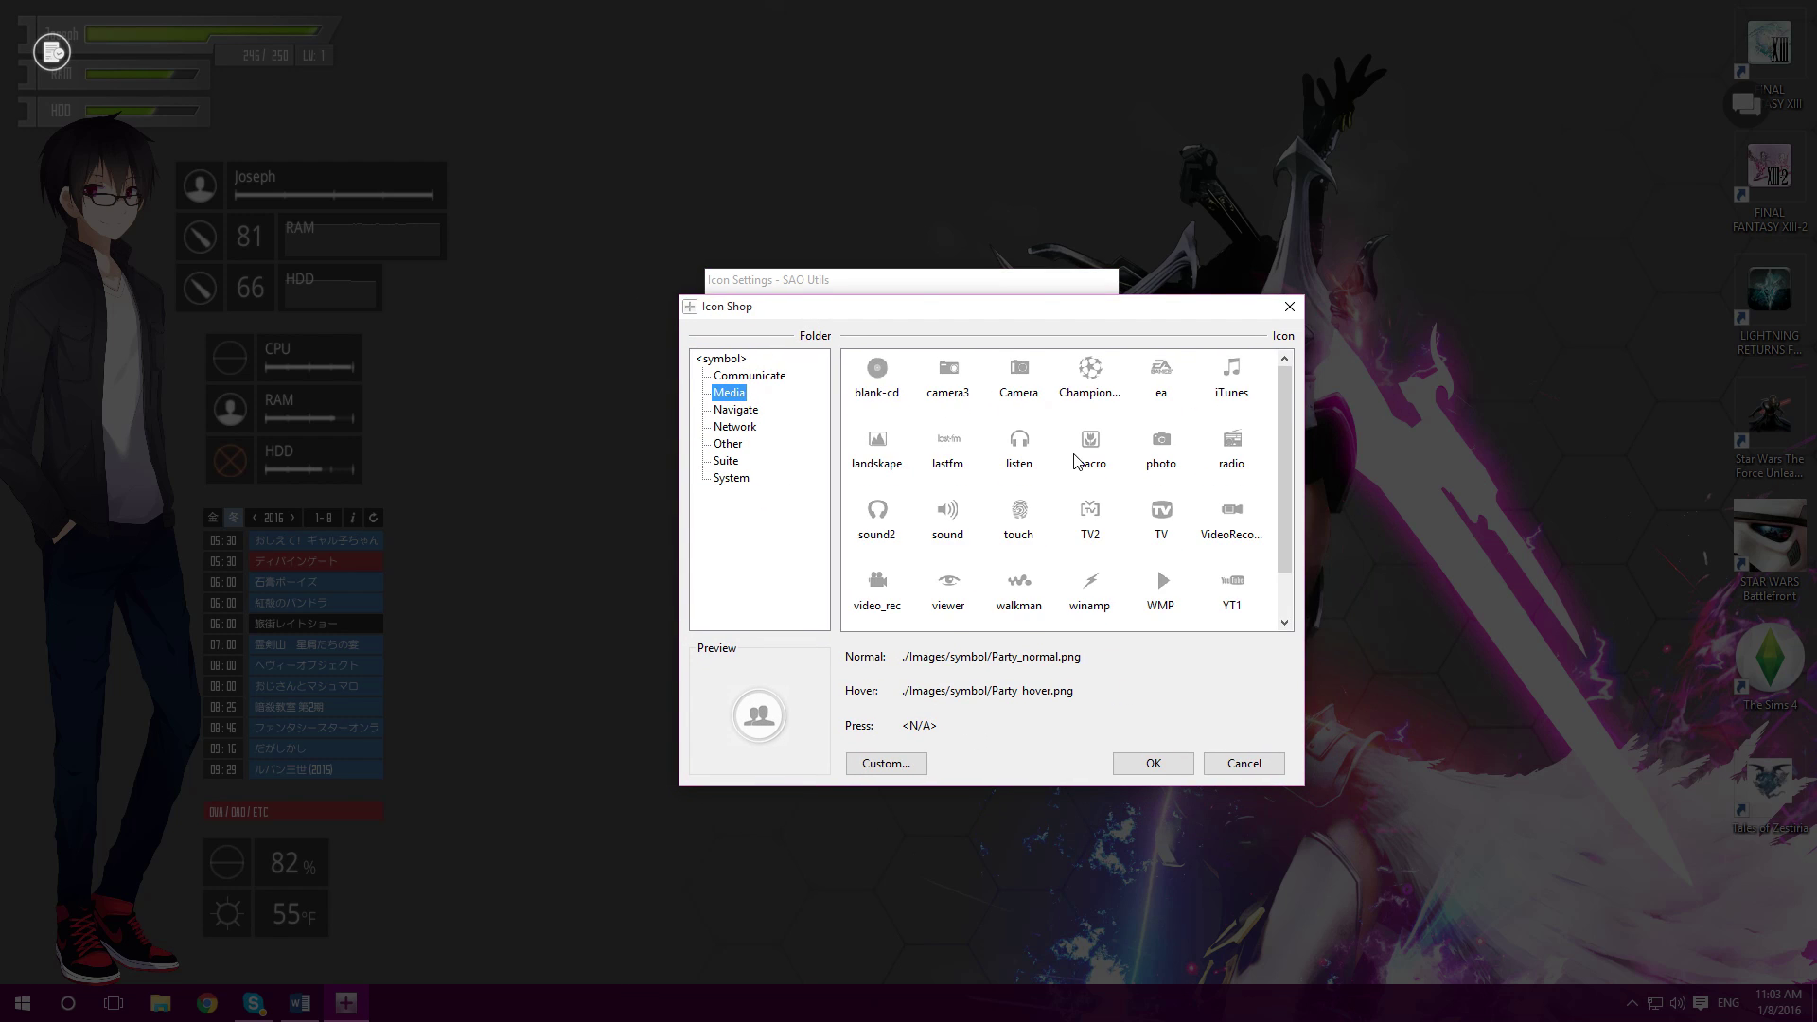
scroll(1076, 461, "down", 1)
double_click(1163, 527)
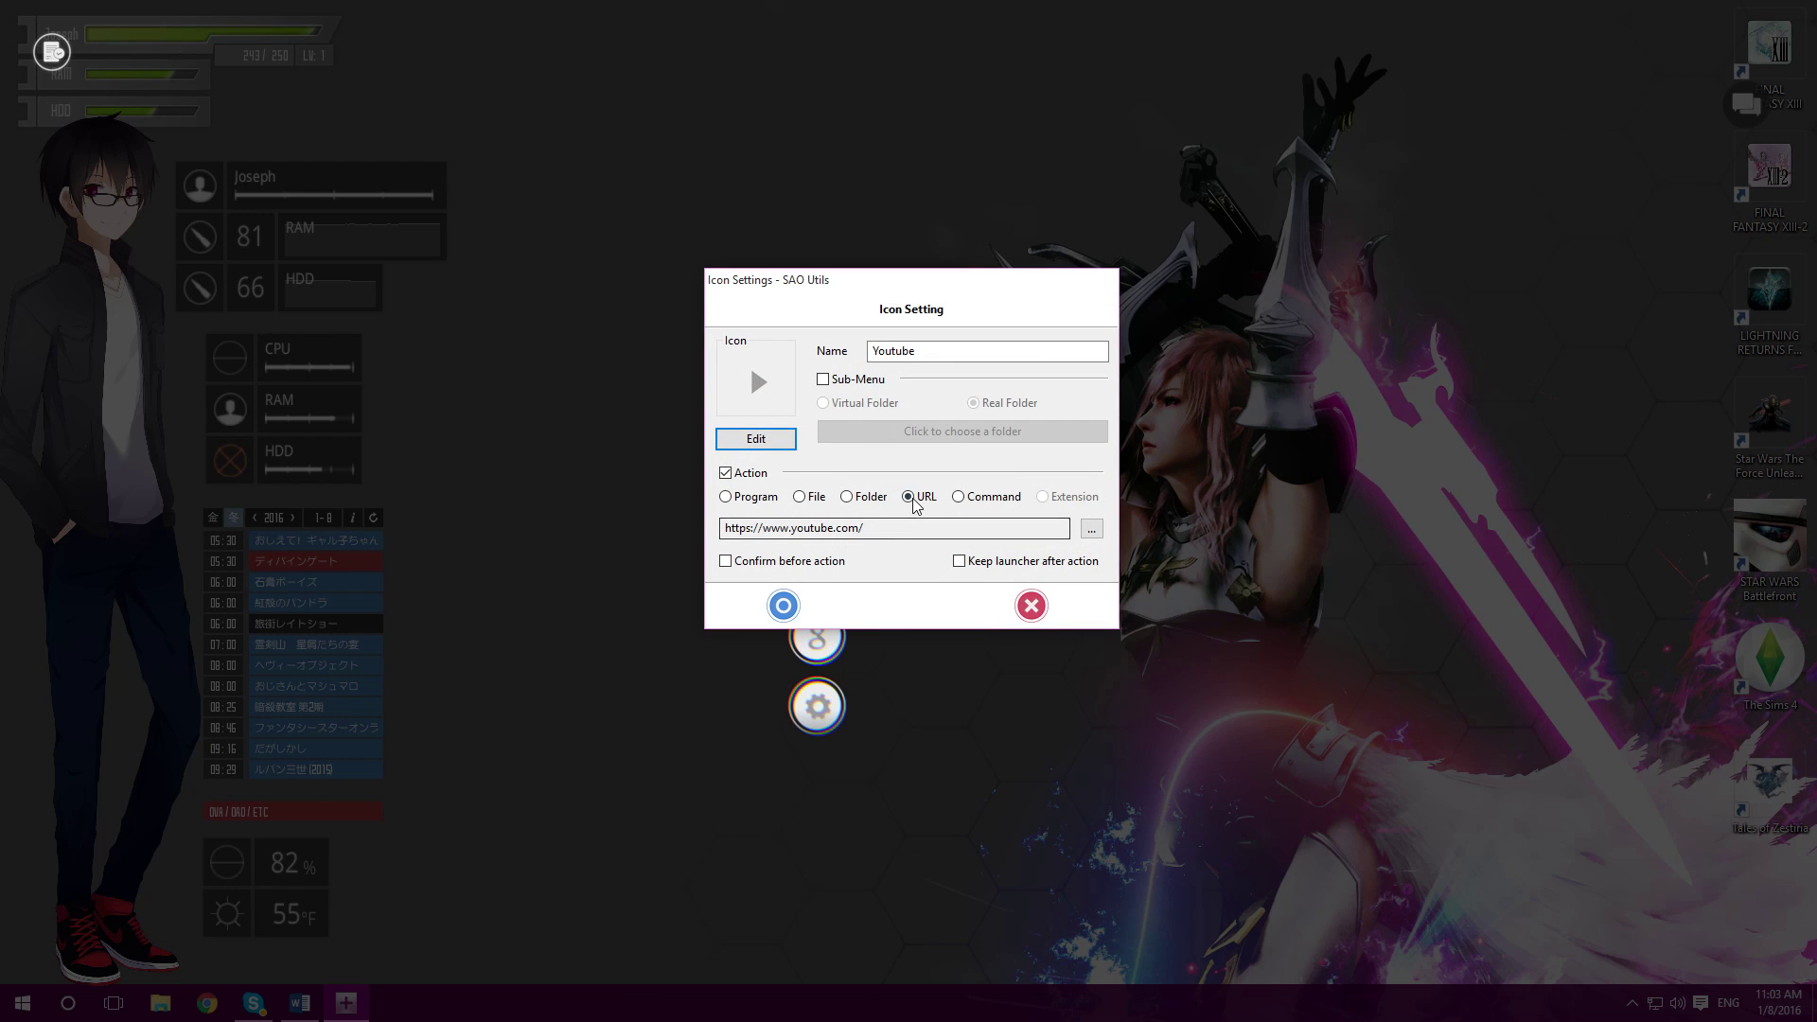
left_click(726, 497)
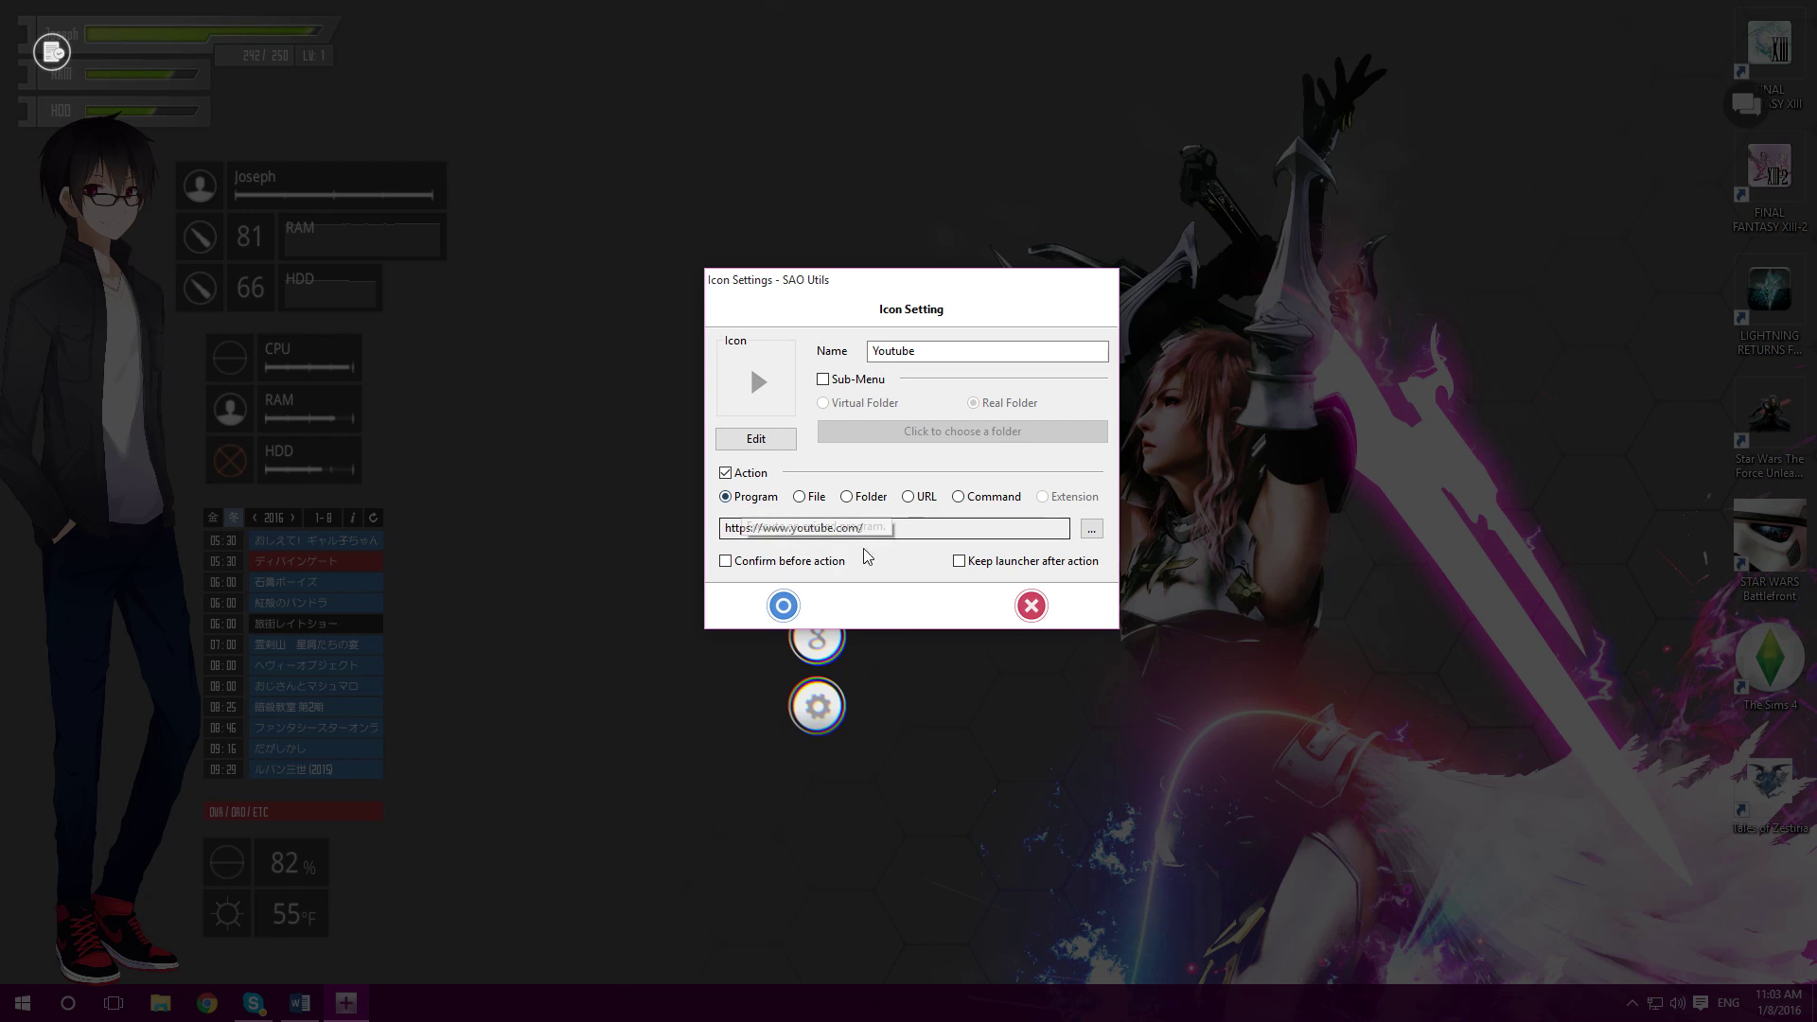
left_click(806, 498)
left_click(847, 497)
left_click(908, 497)
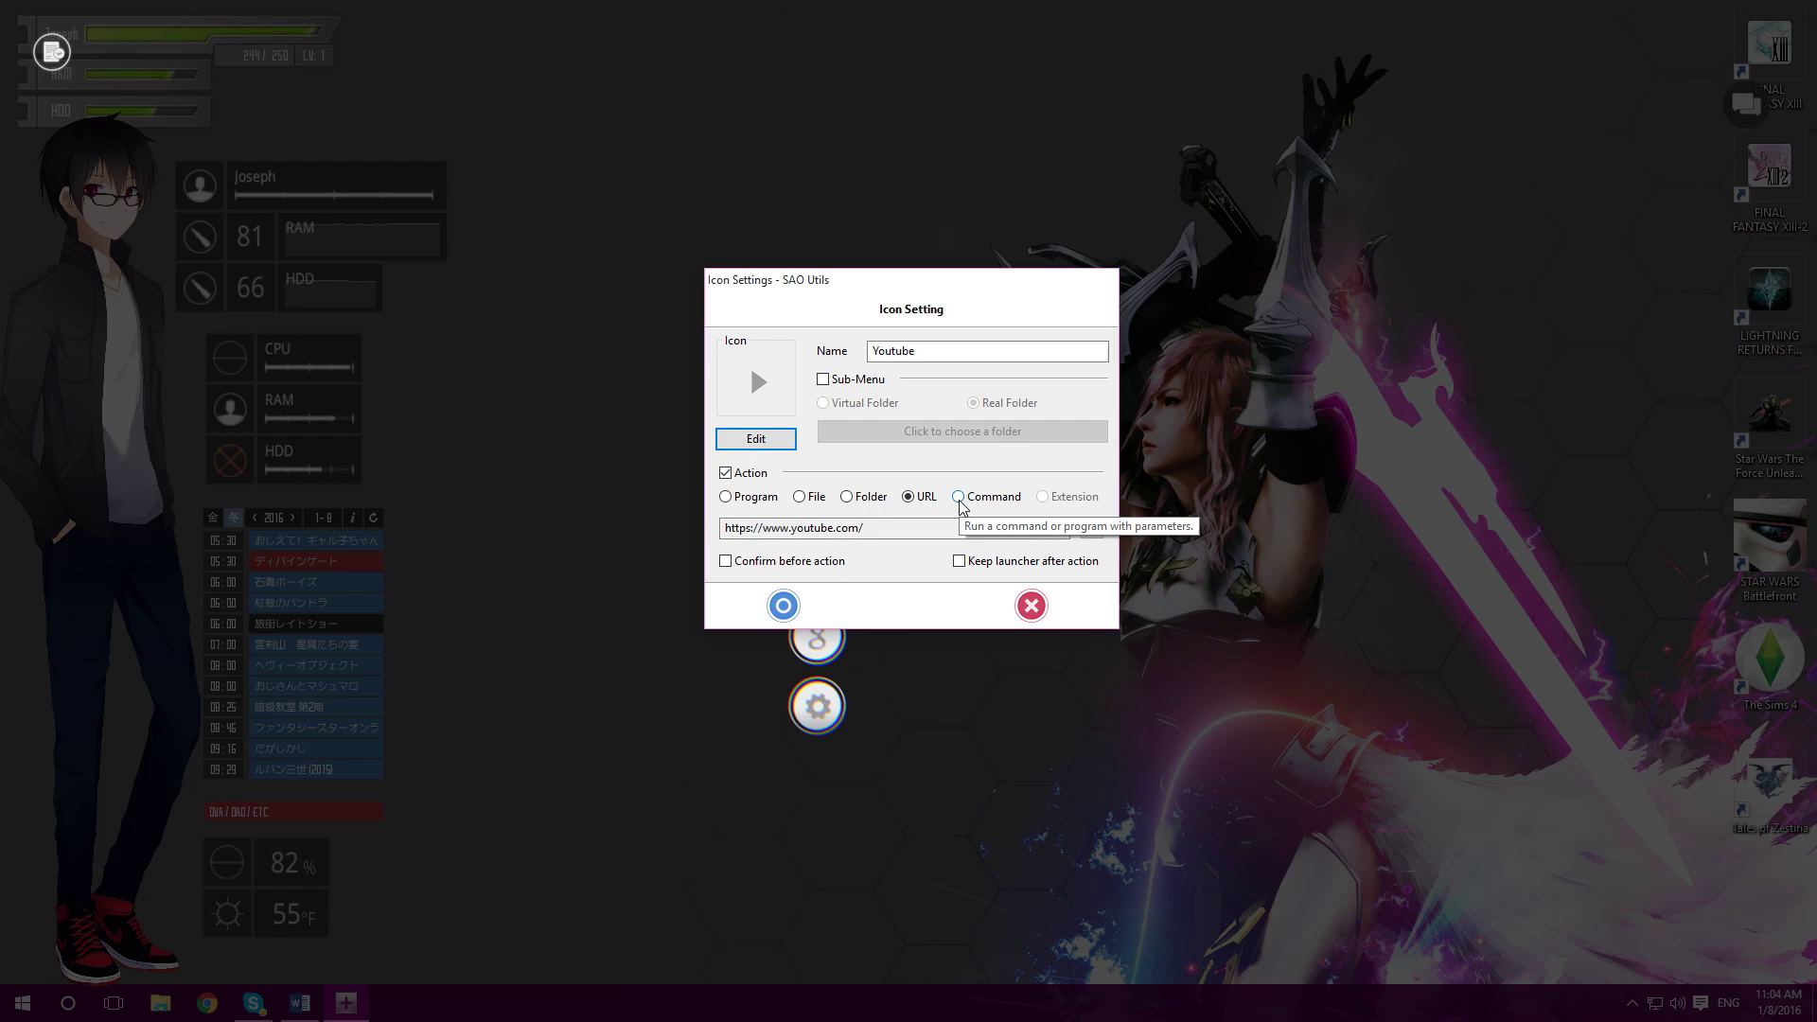
left_click(902, 531)
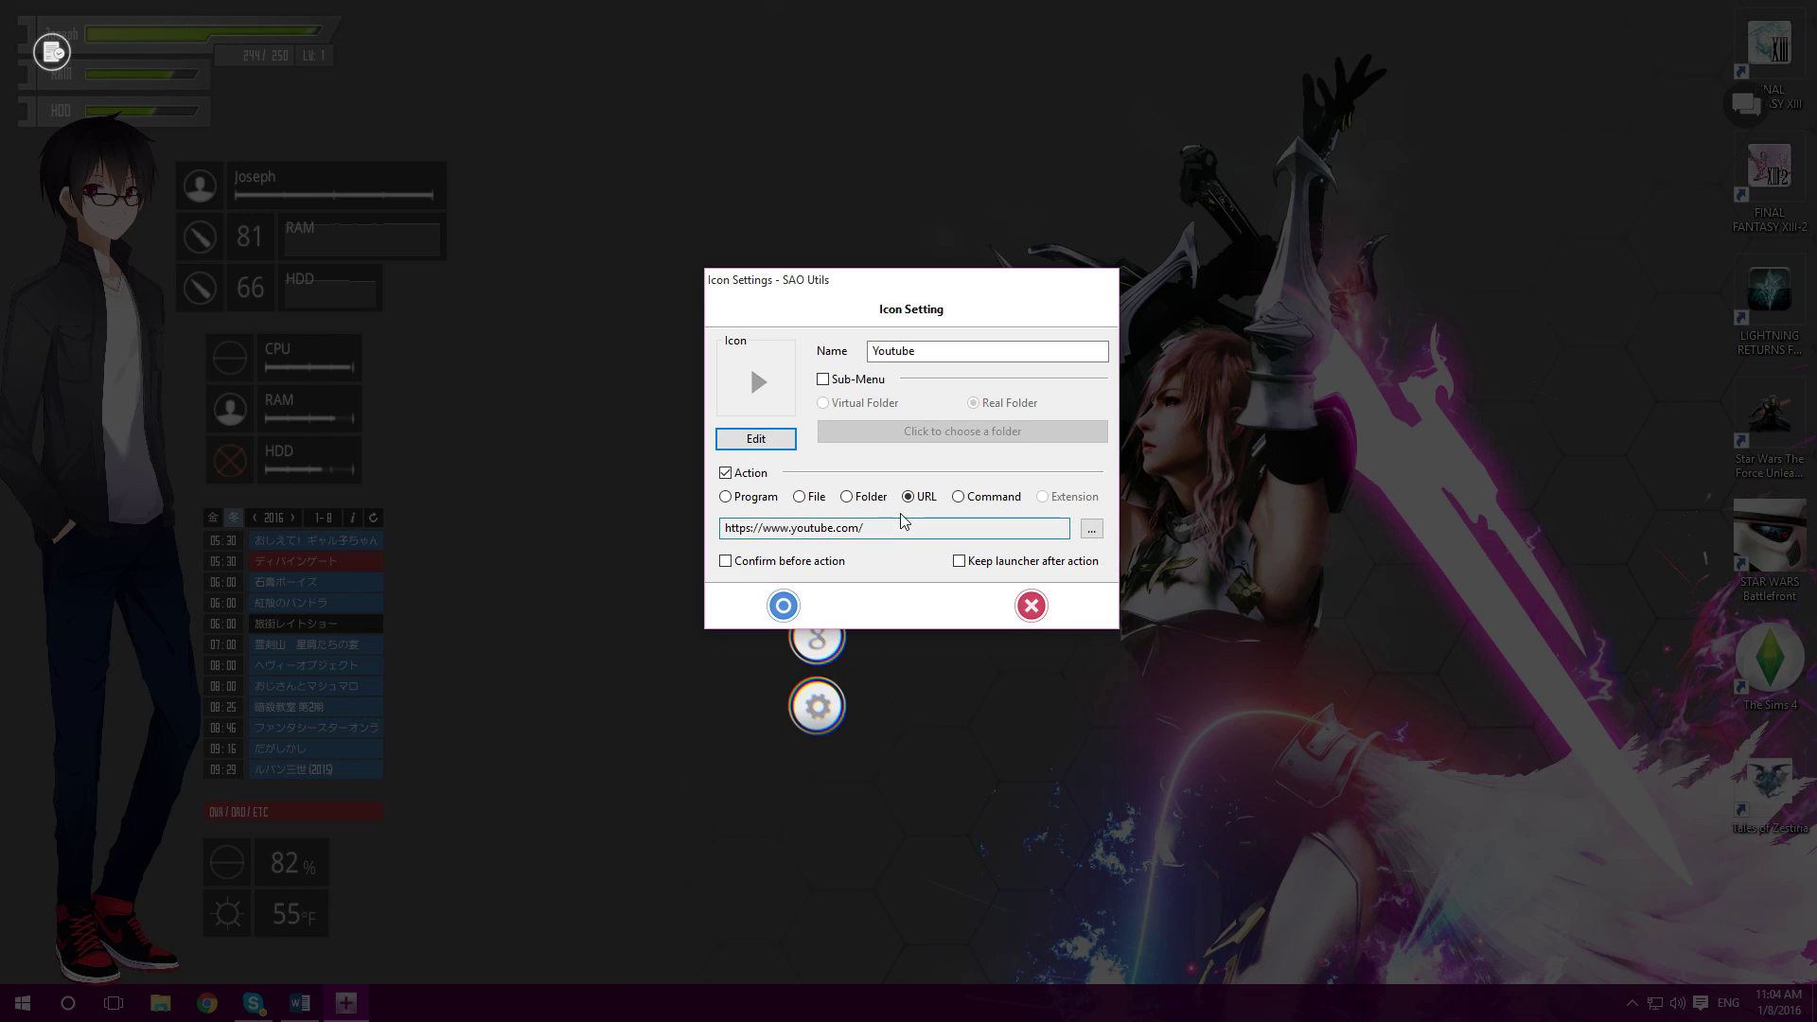
mouse_move(902, 531)
left_mouse_down()
mouse_move(659, 508)
mouse_move(901, 508)
left_mouse_up()
left_click(1091, 530)
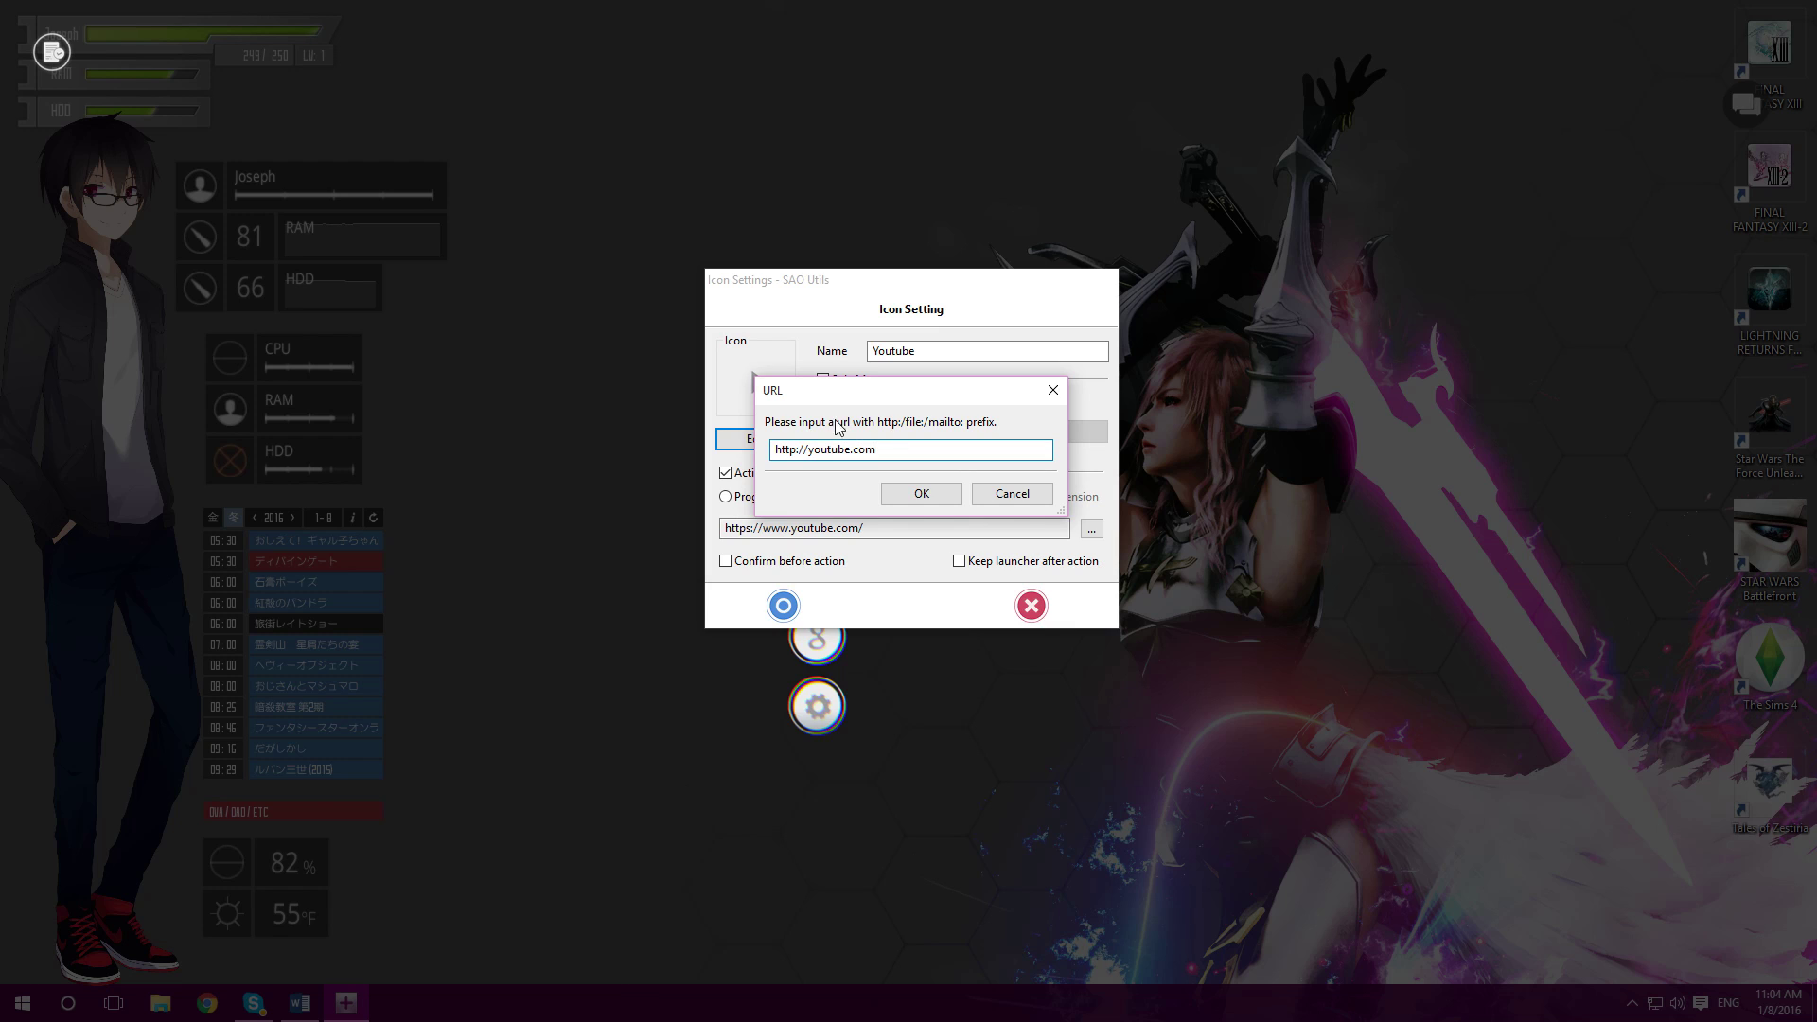
left_click(932, 500)
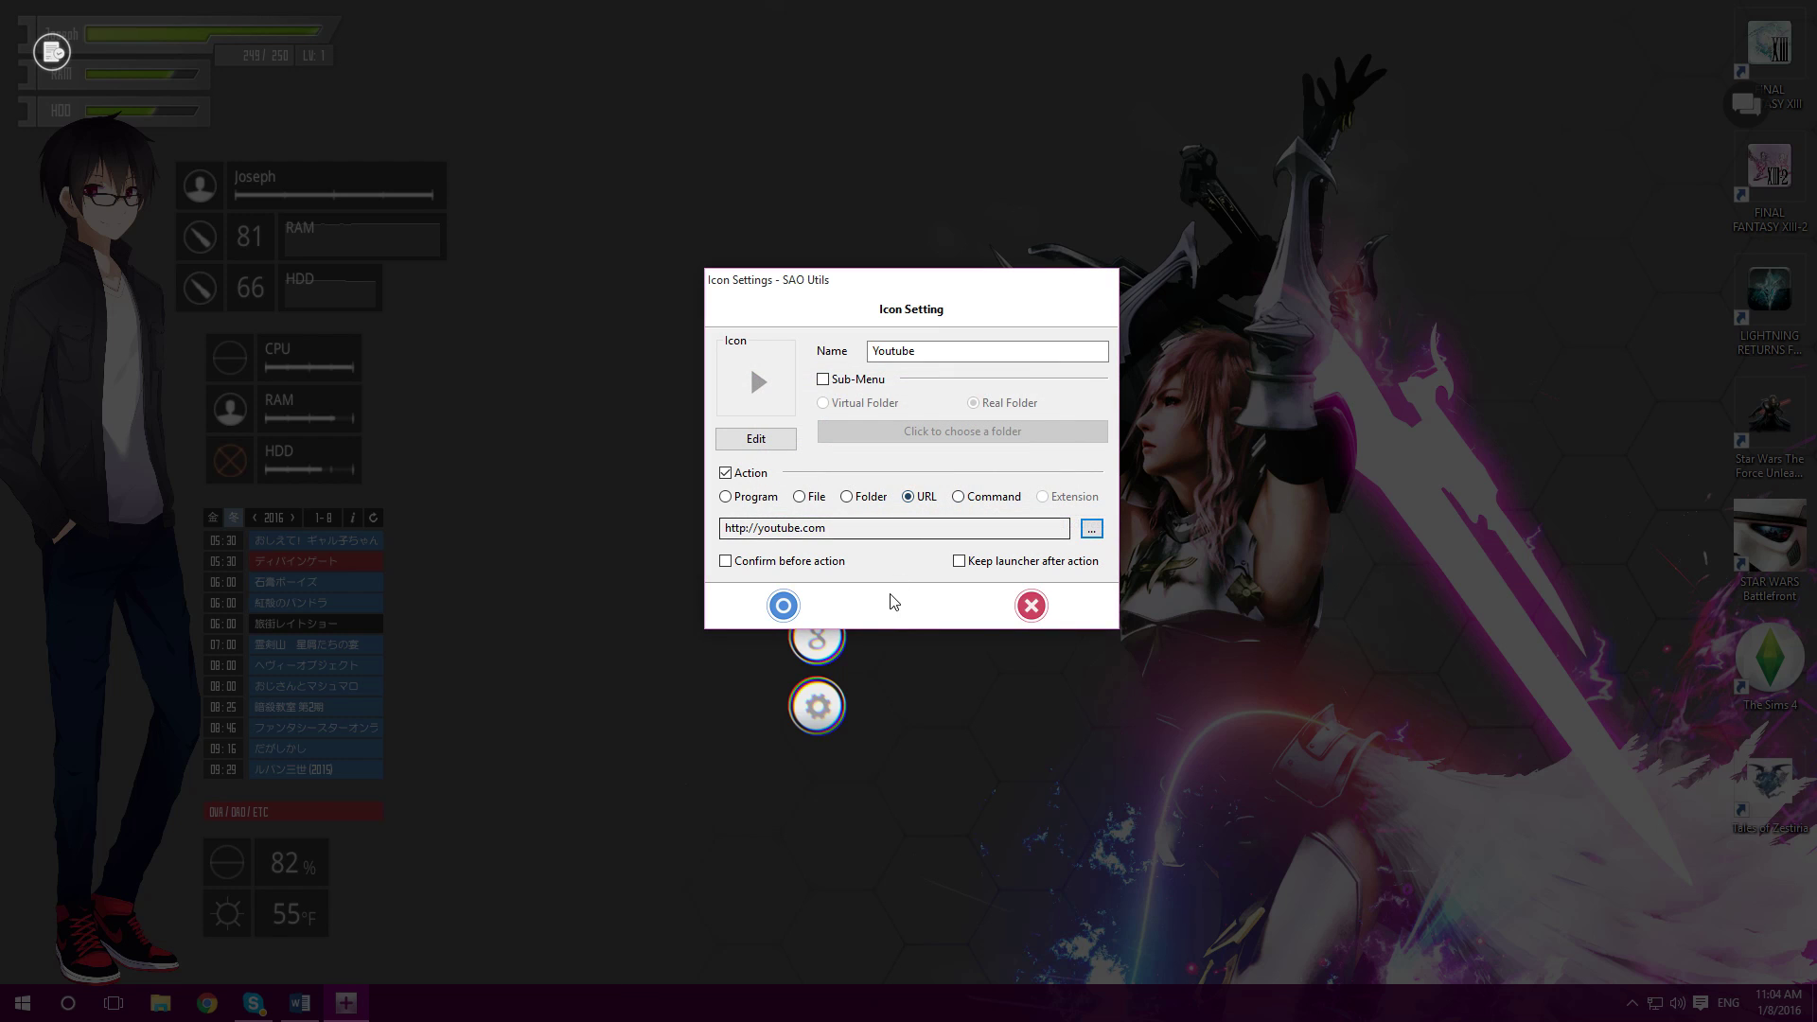
left_click(793, 611)
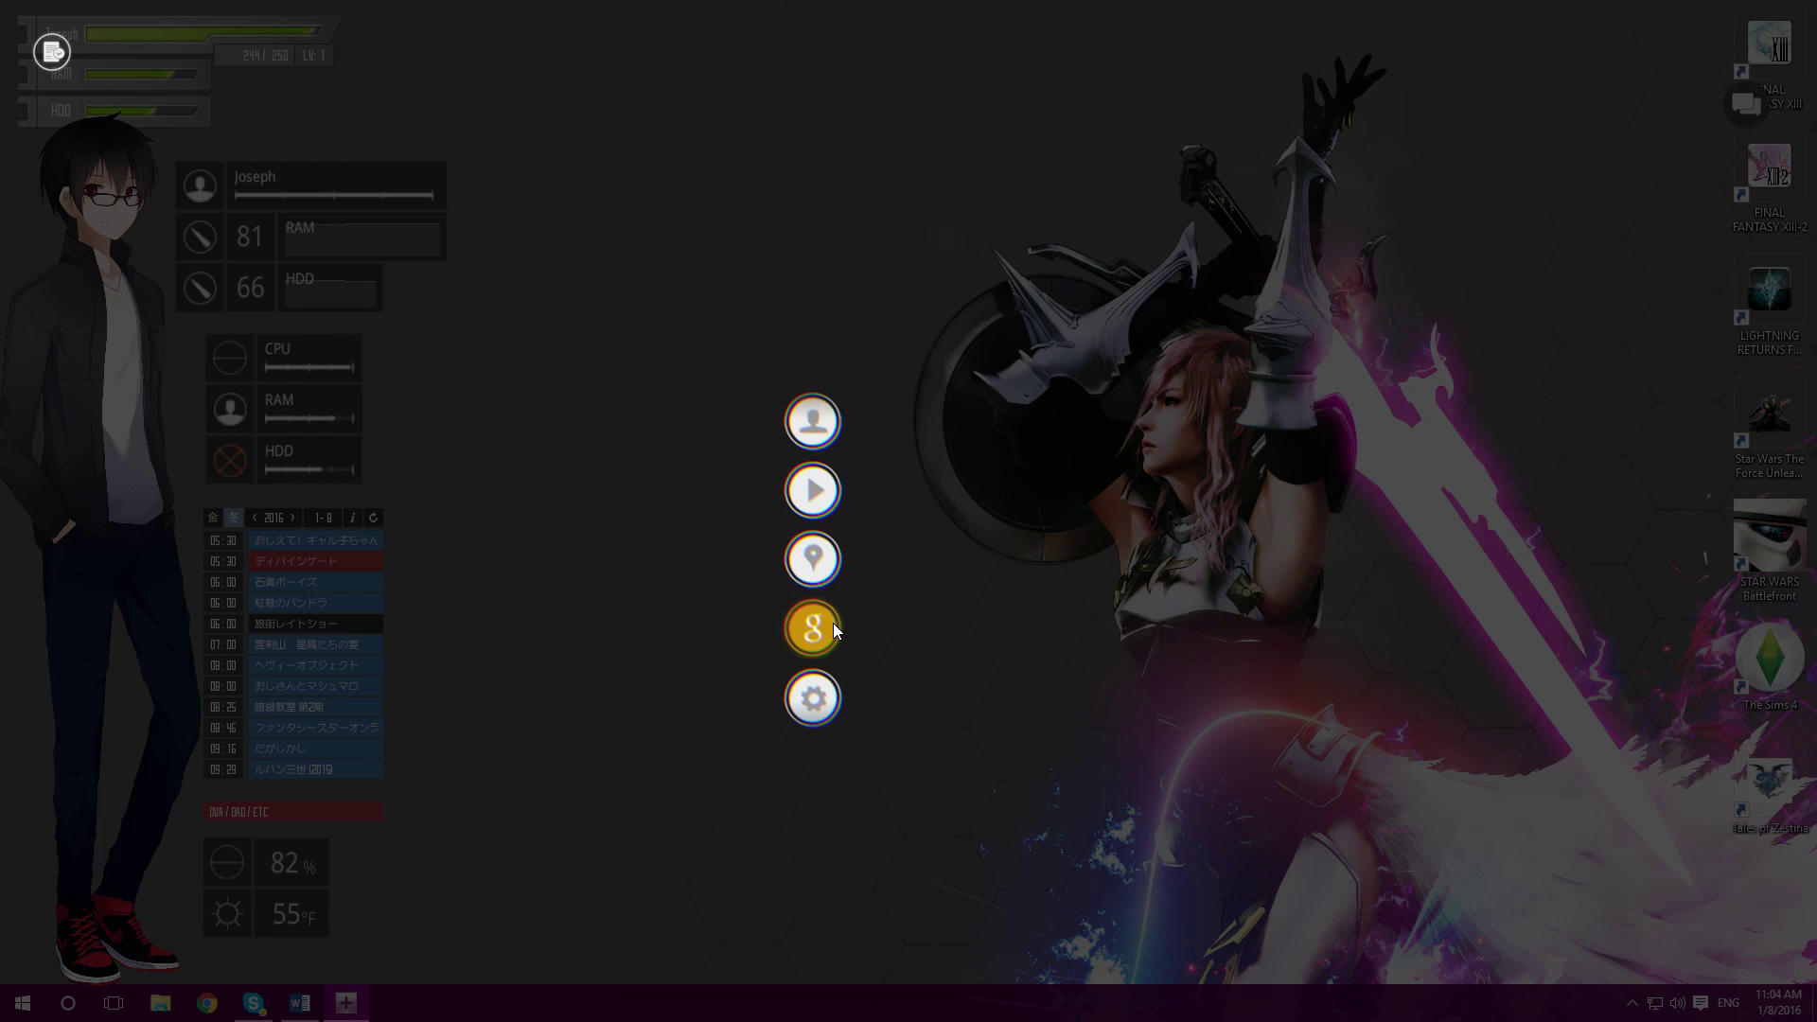
Step: Launch YouTube from the launcher's play icon and look through its home page in the built-in browser window
left_click(821, 508)
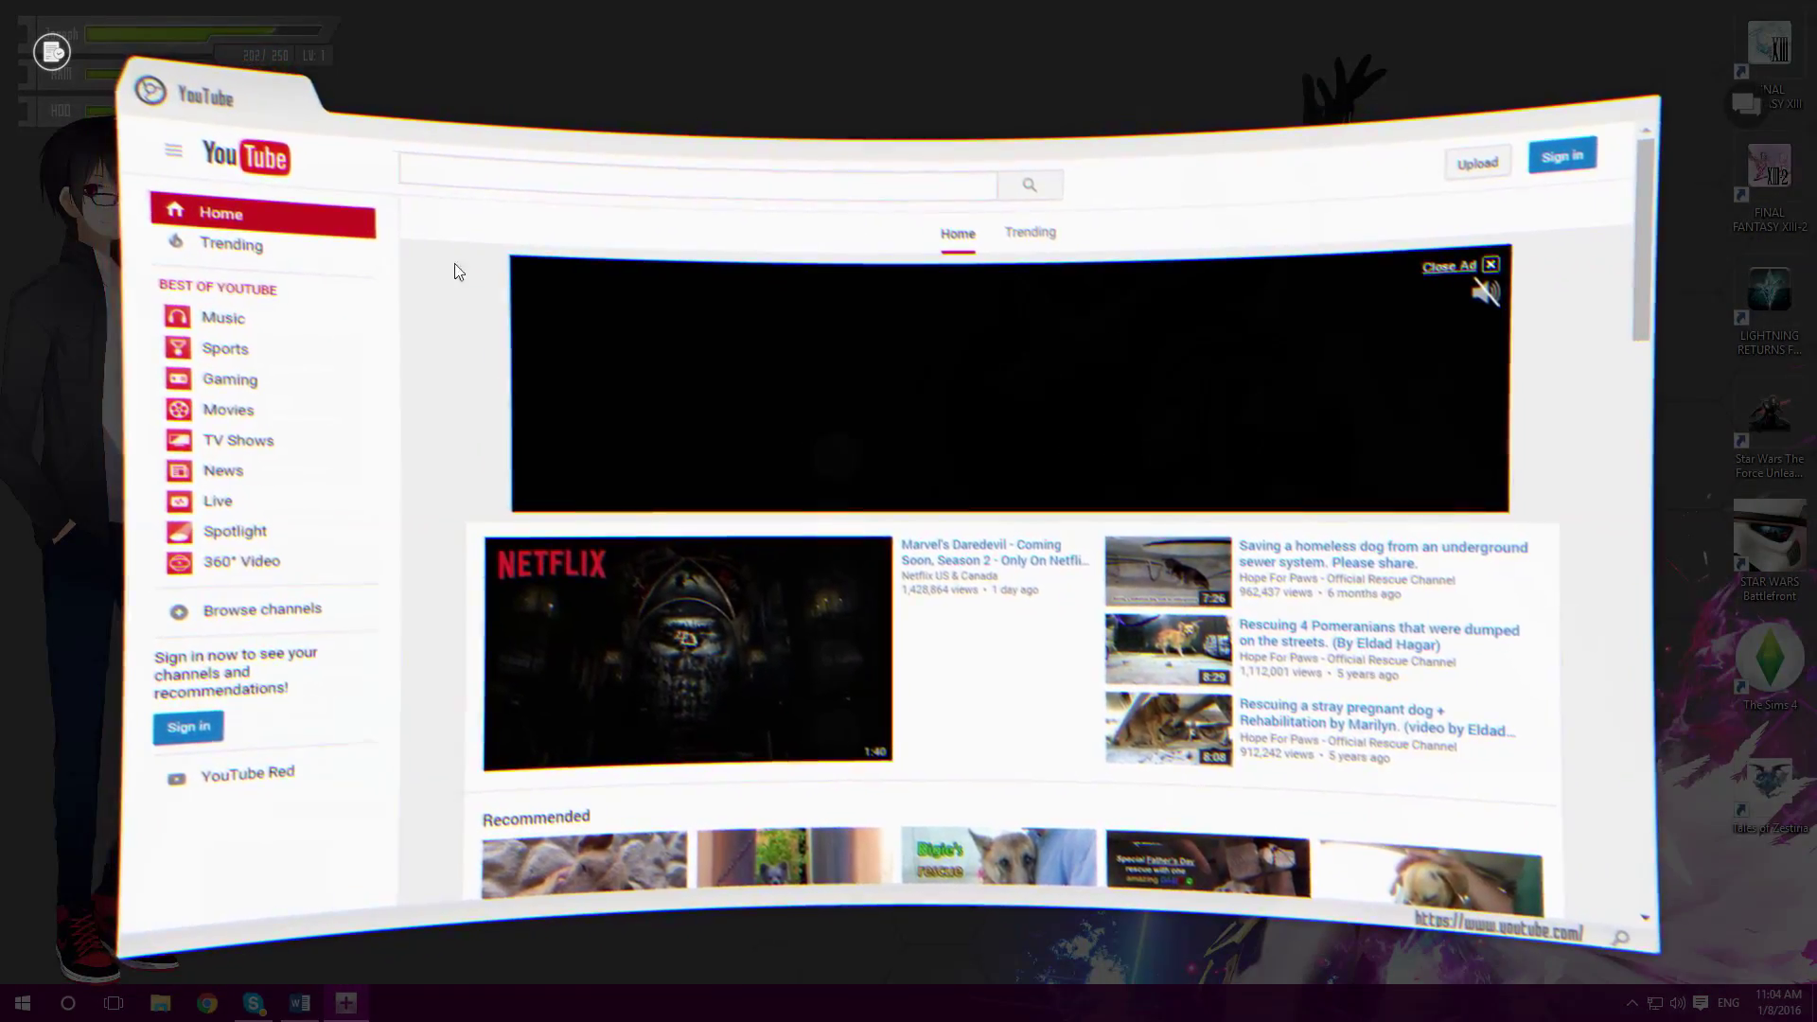
scroll(696, 151, "down", 5)
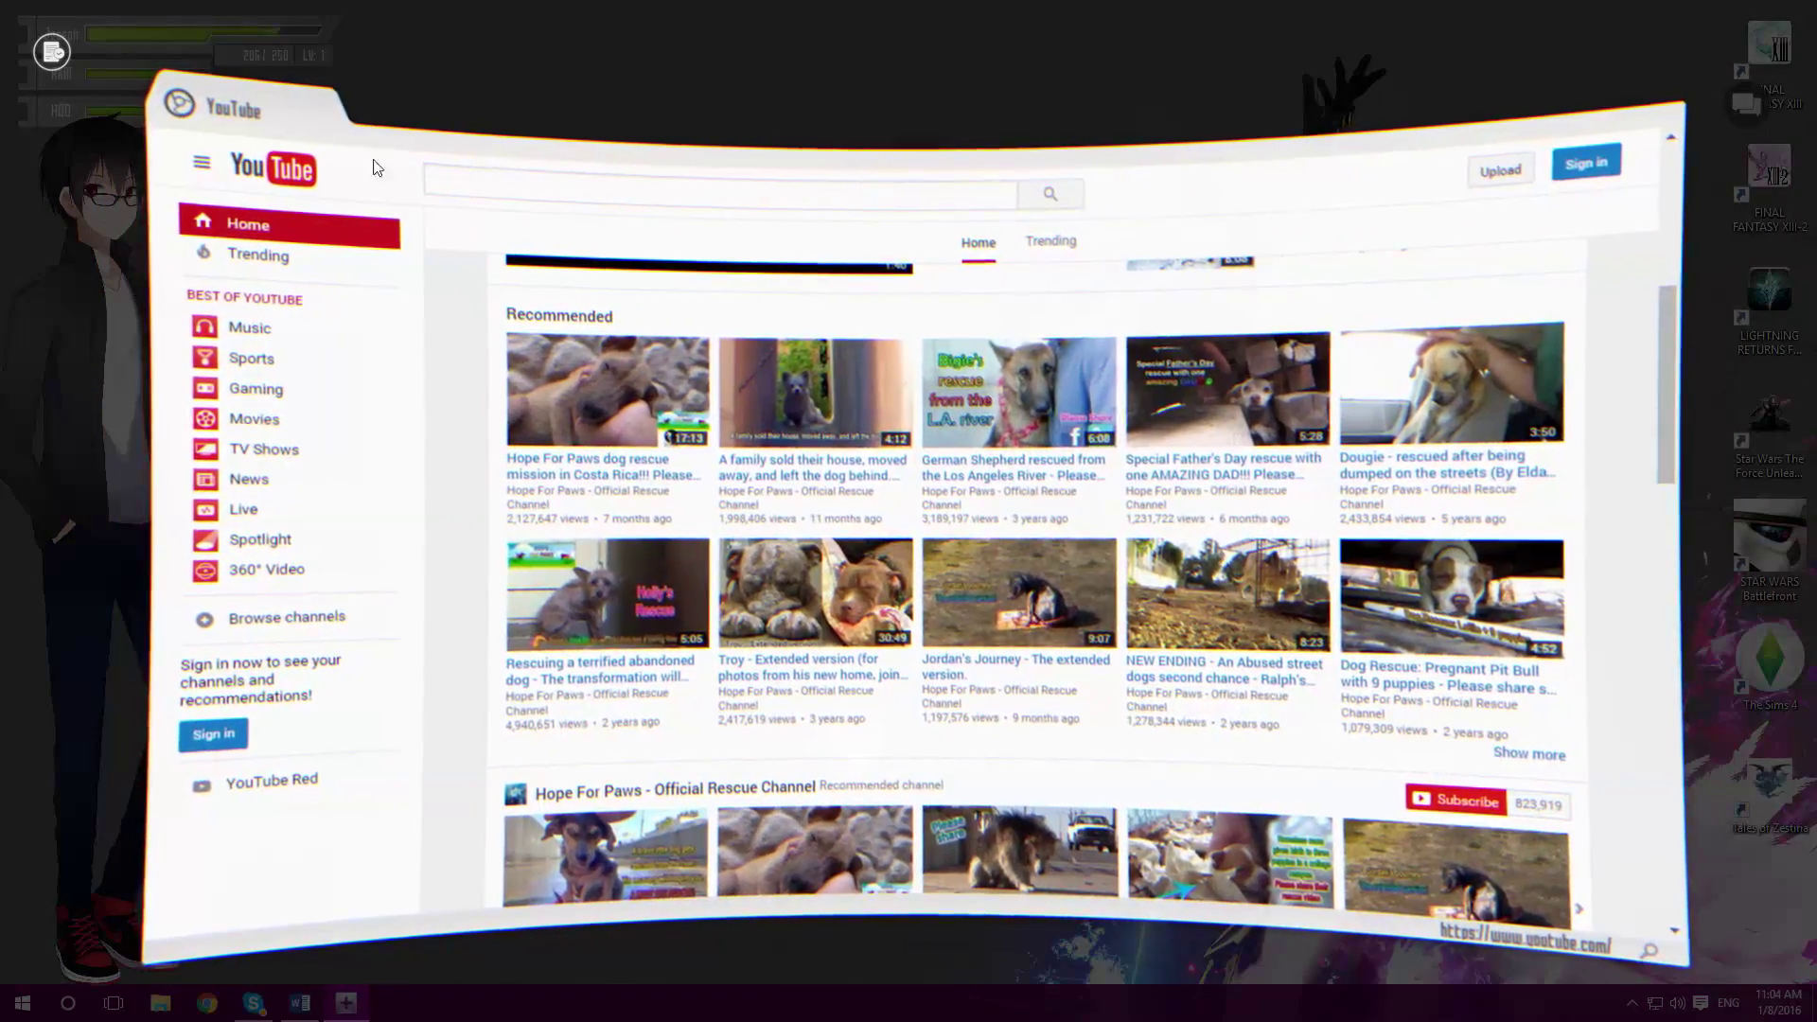
left_click(454, 186)
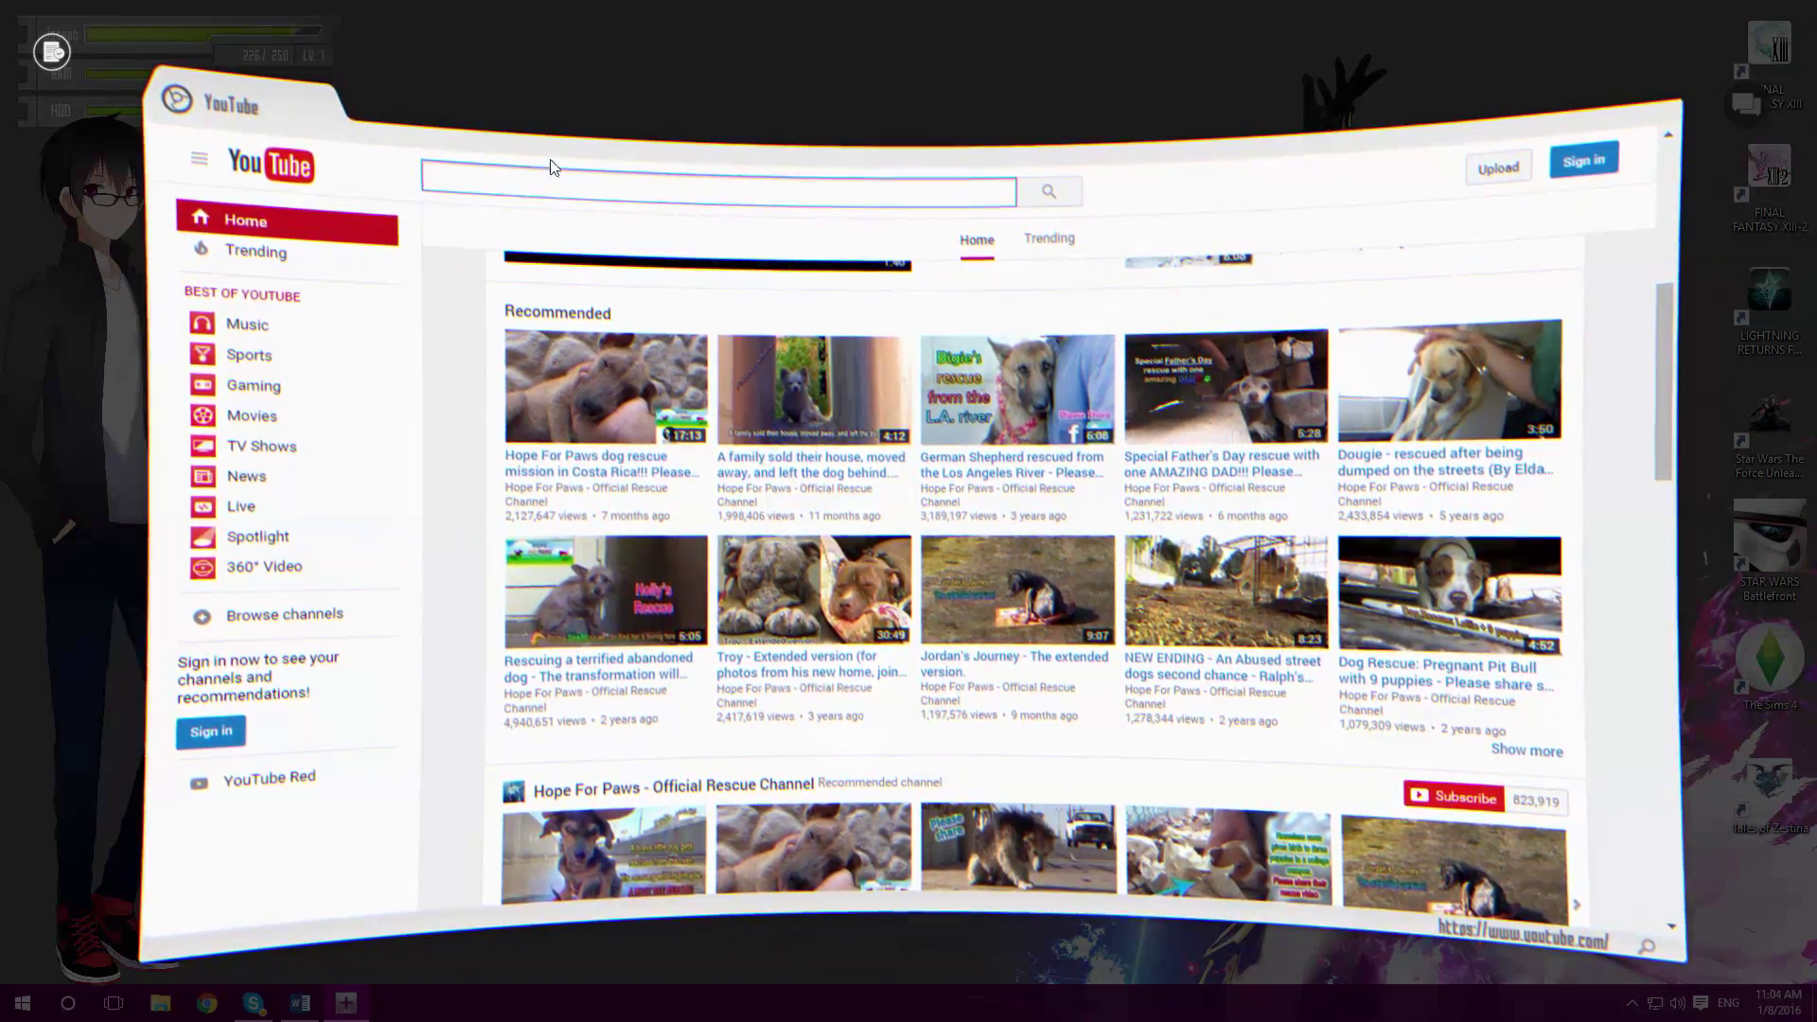
scroll(741, 473, "down", 5)
scroll(739, 472, "down", 10)
scroll(740, 472, "up", 15)
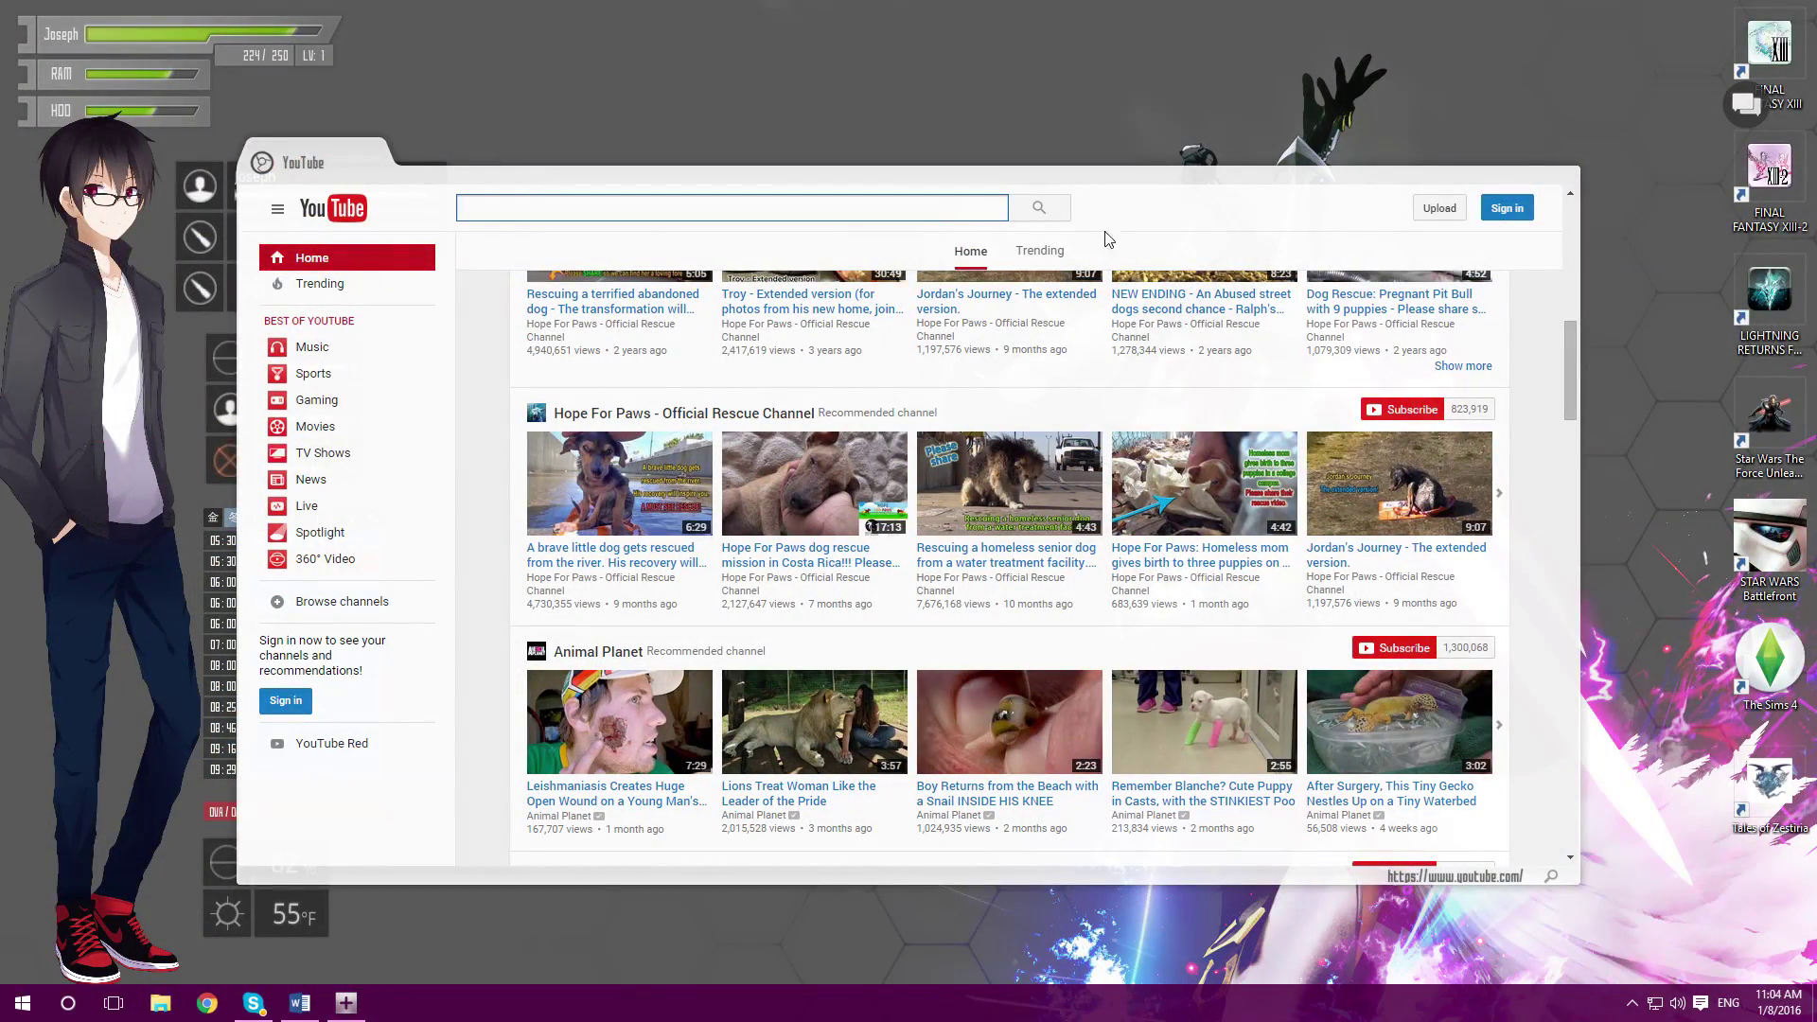
left_click_drag(1291, 171, 1297, 170)
scroll(672, 303, "down", 13)
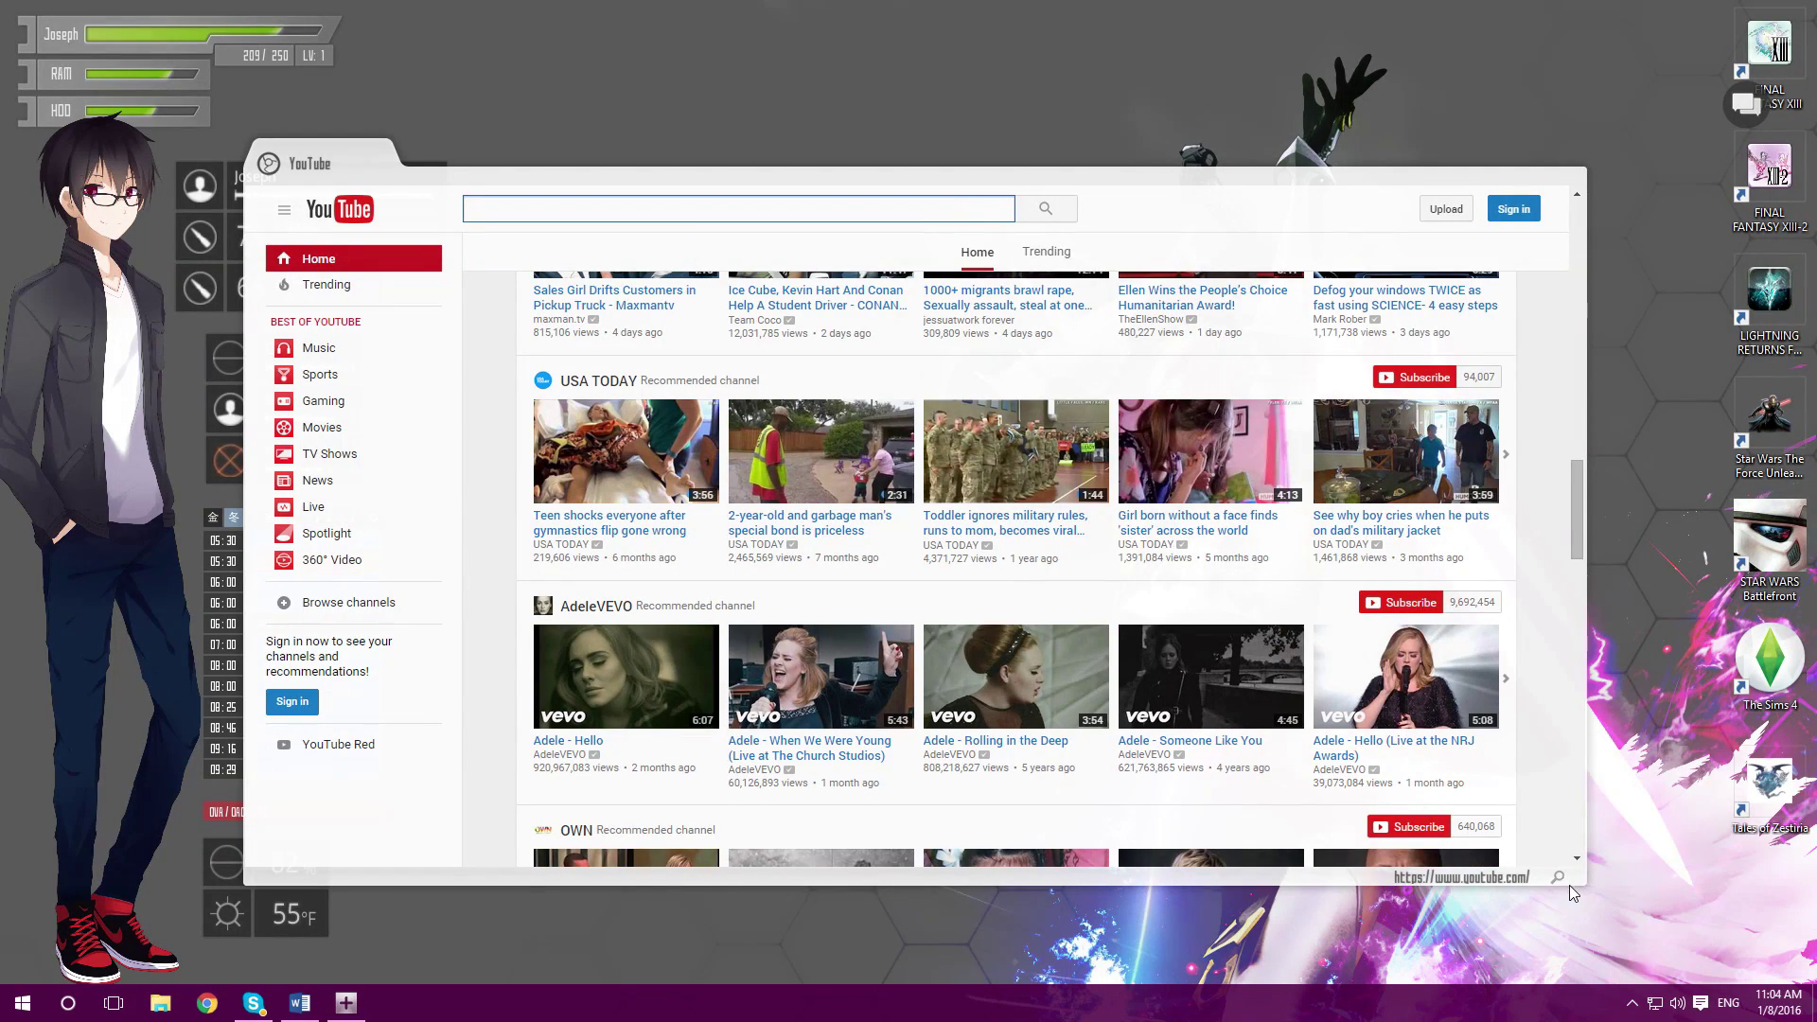
left_click(1558, 879)
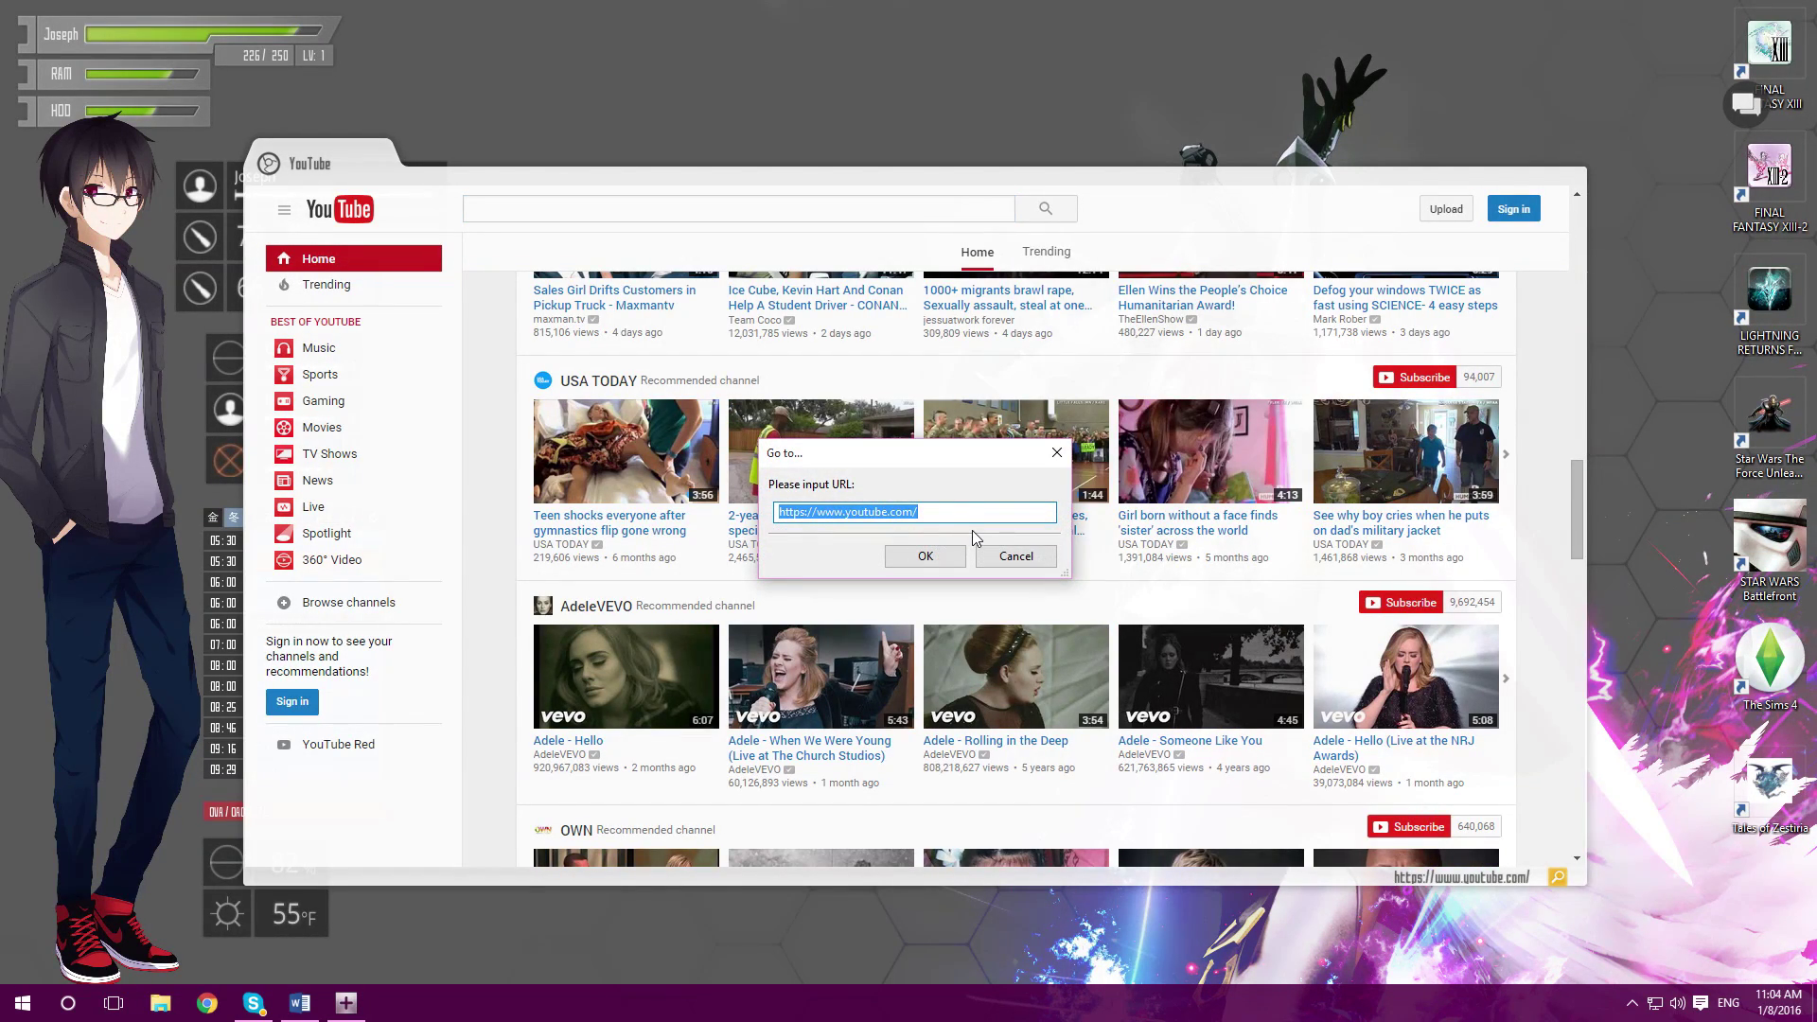
key("End")
key("BackSpace")
key("BackSpace")
key("BackSpace")
key("BackSpace")
key("BackSpace")
key("BackSpace")
key("BackSpace")
type("google")
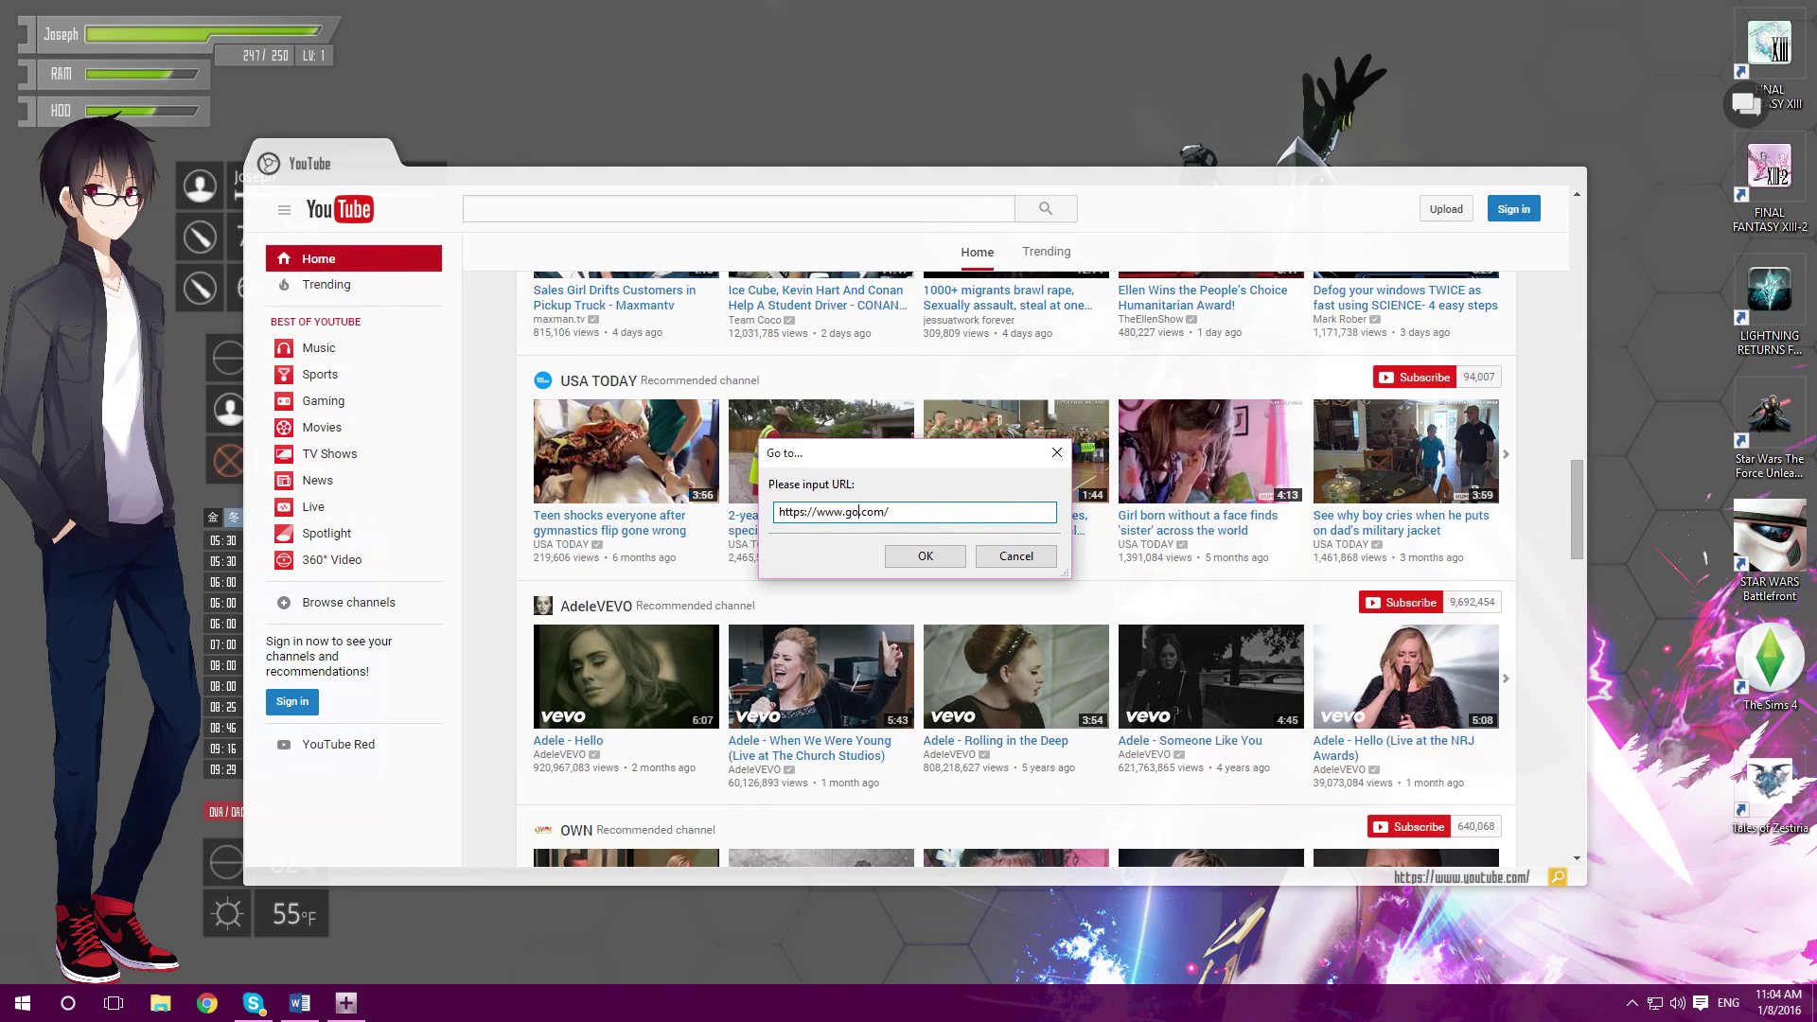
key("Return")
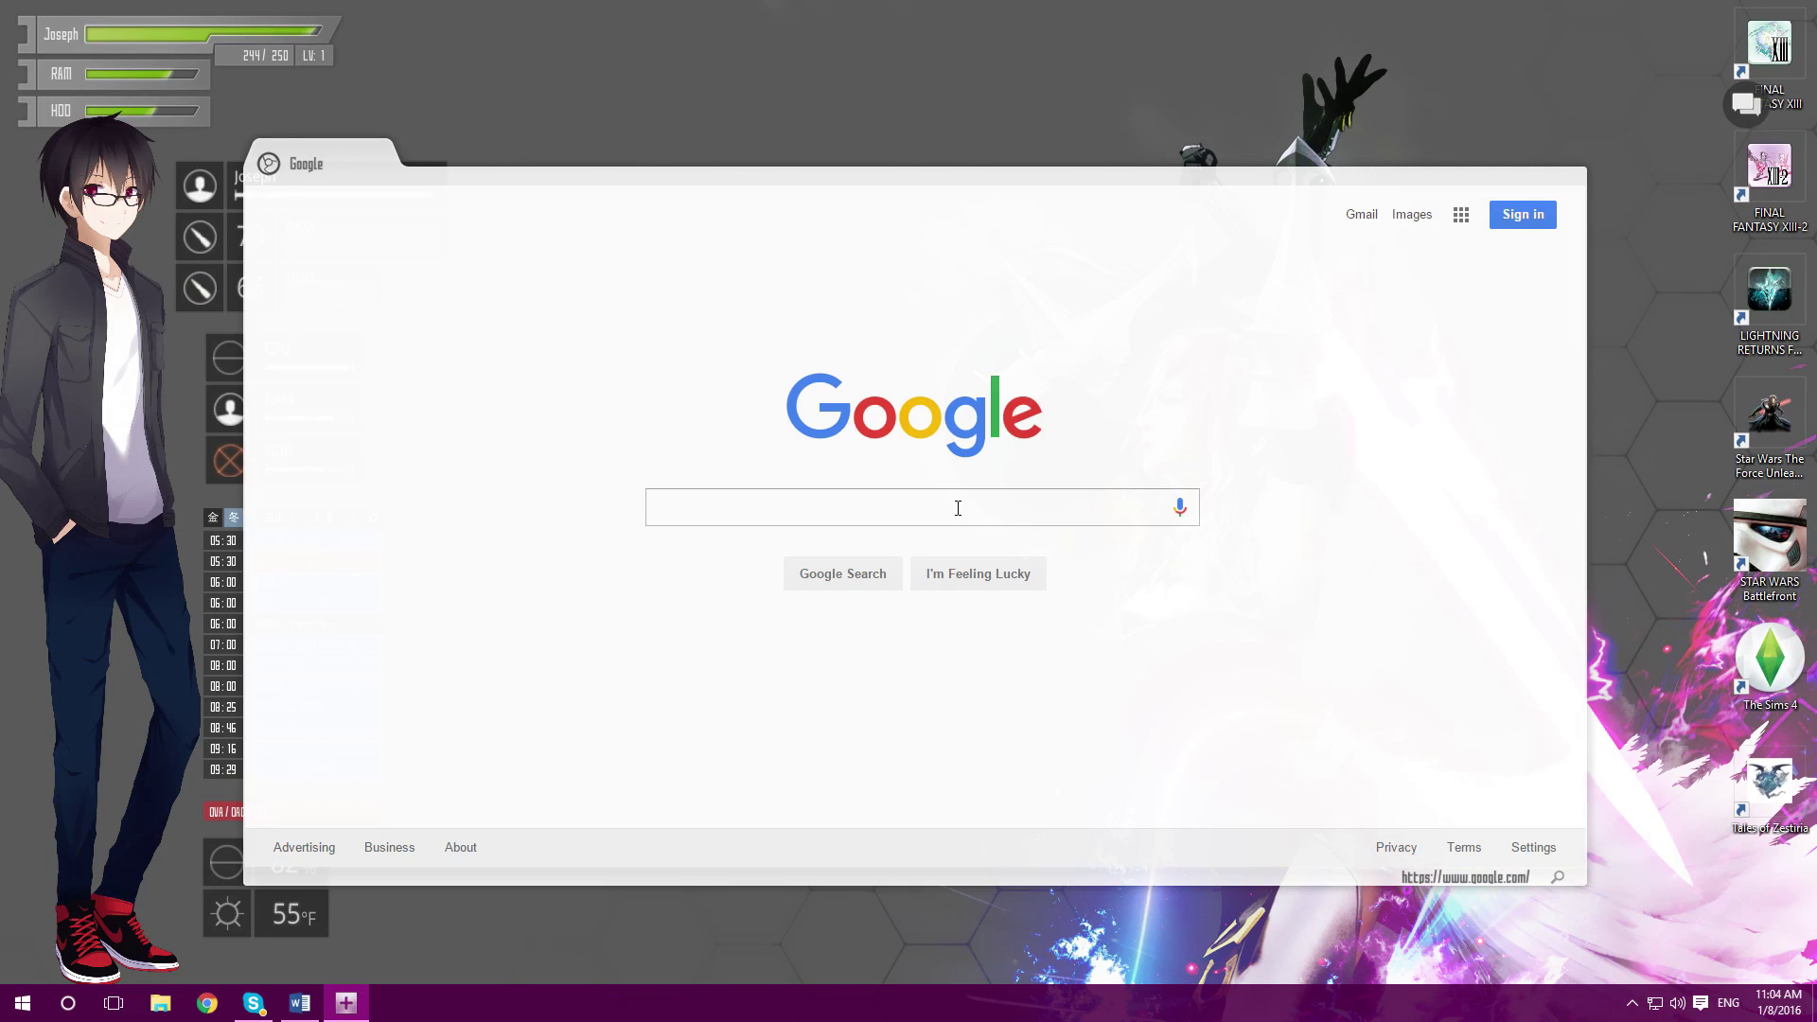
Step: Search Google for twitch and open the Twitch website from the results
left_click(974, 516)
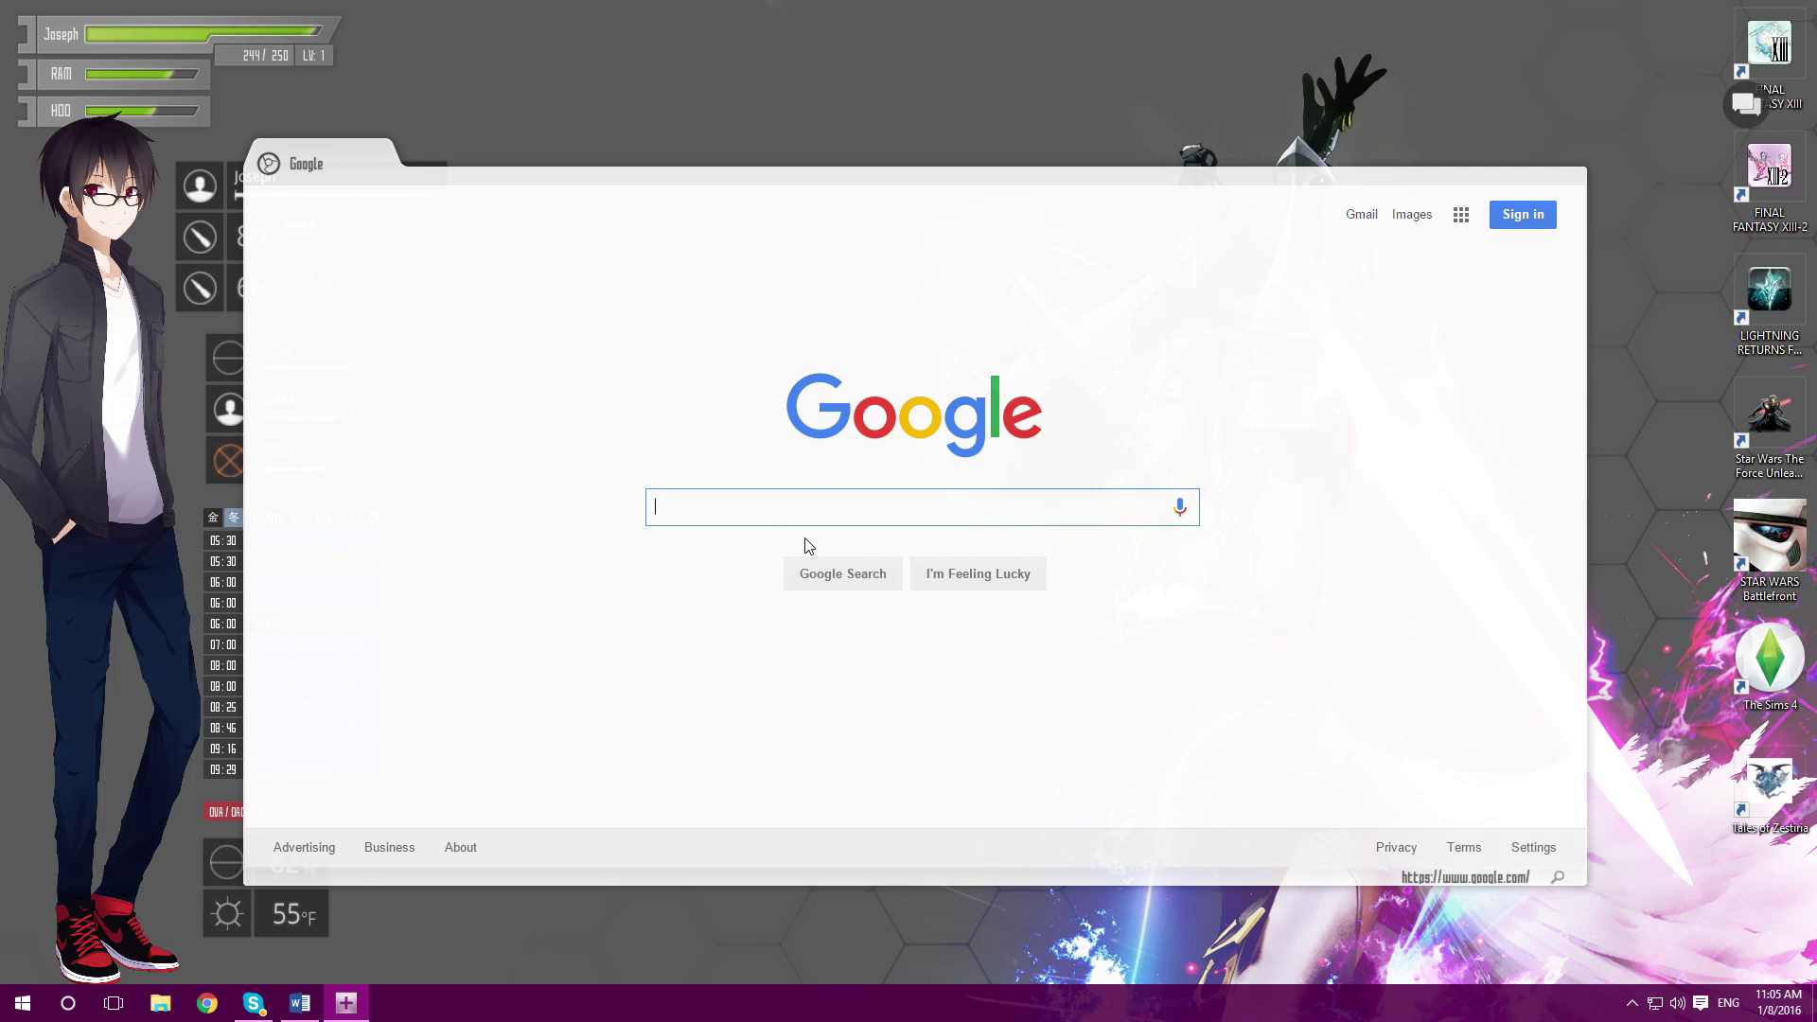
type("twitch")
key("Return")
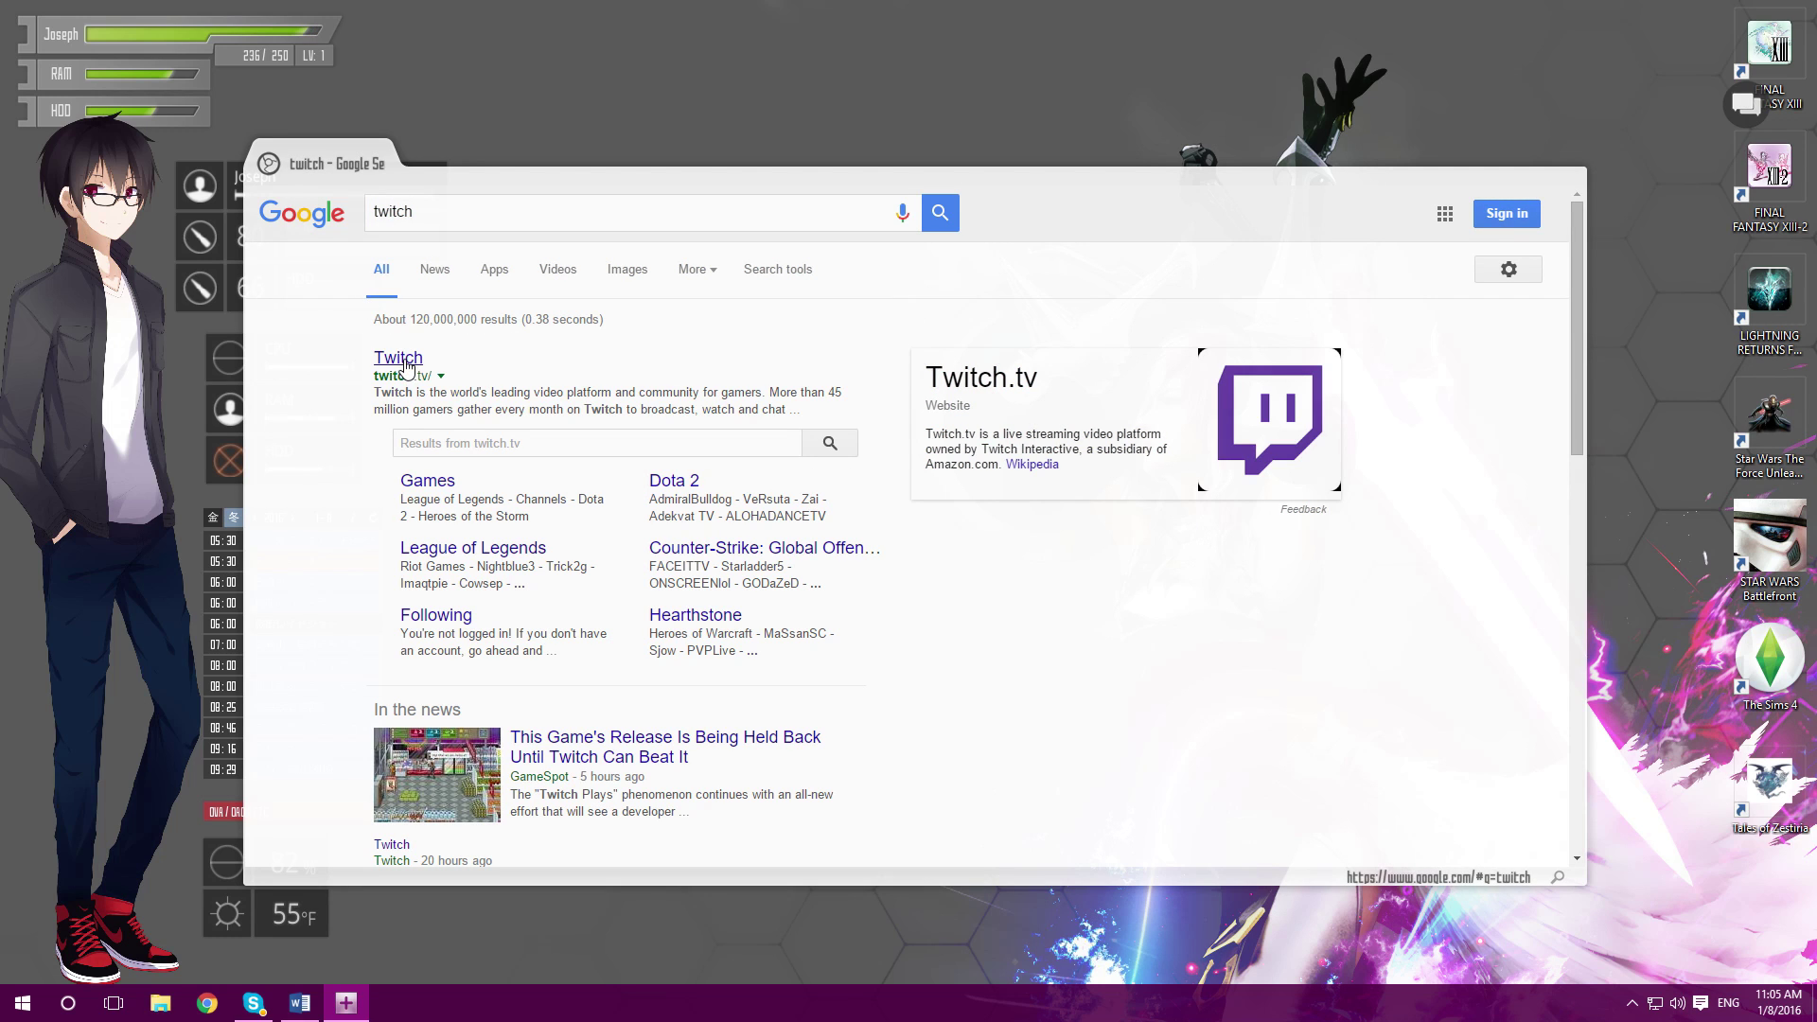
left_click(405, 367)
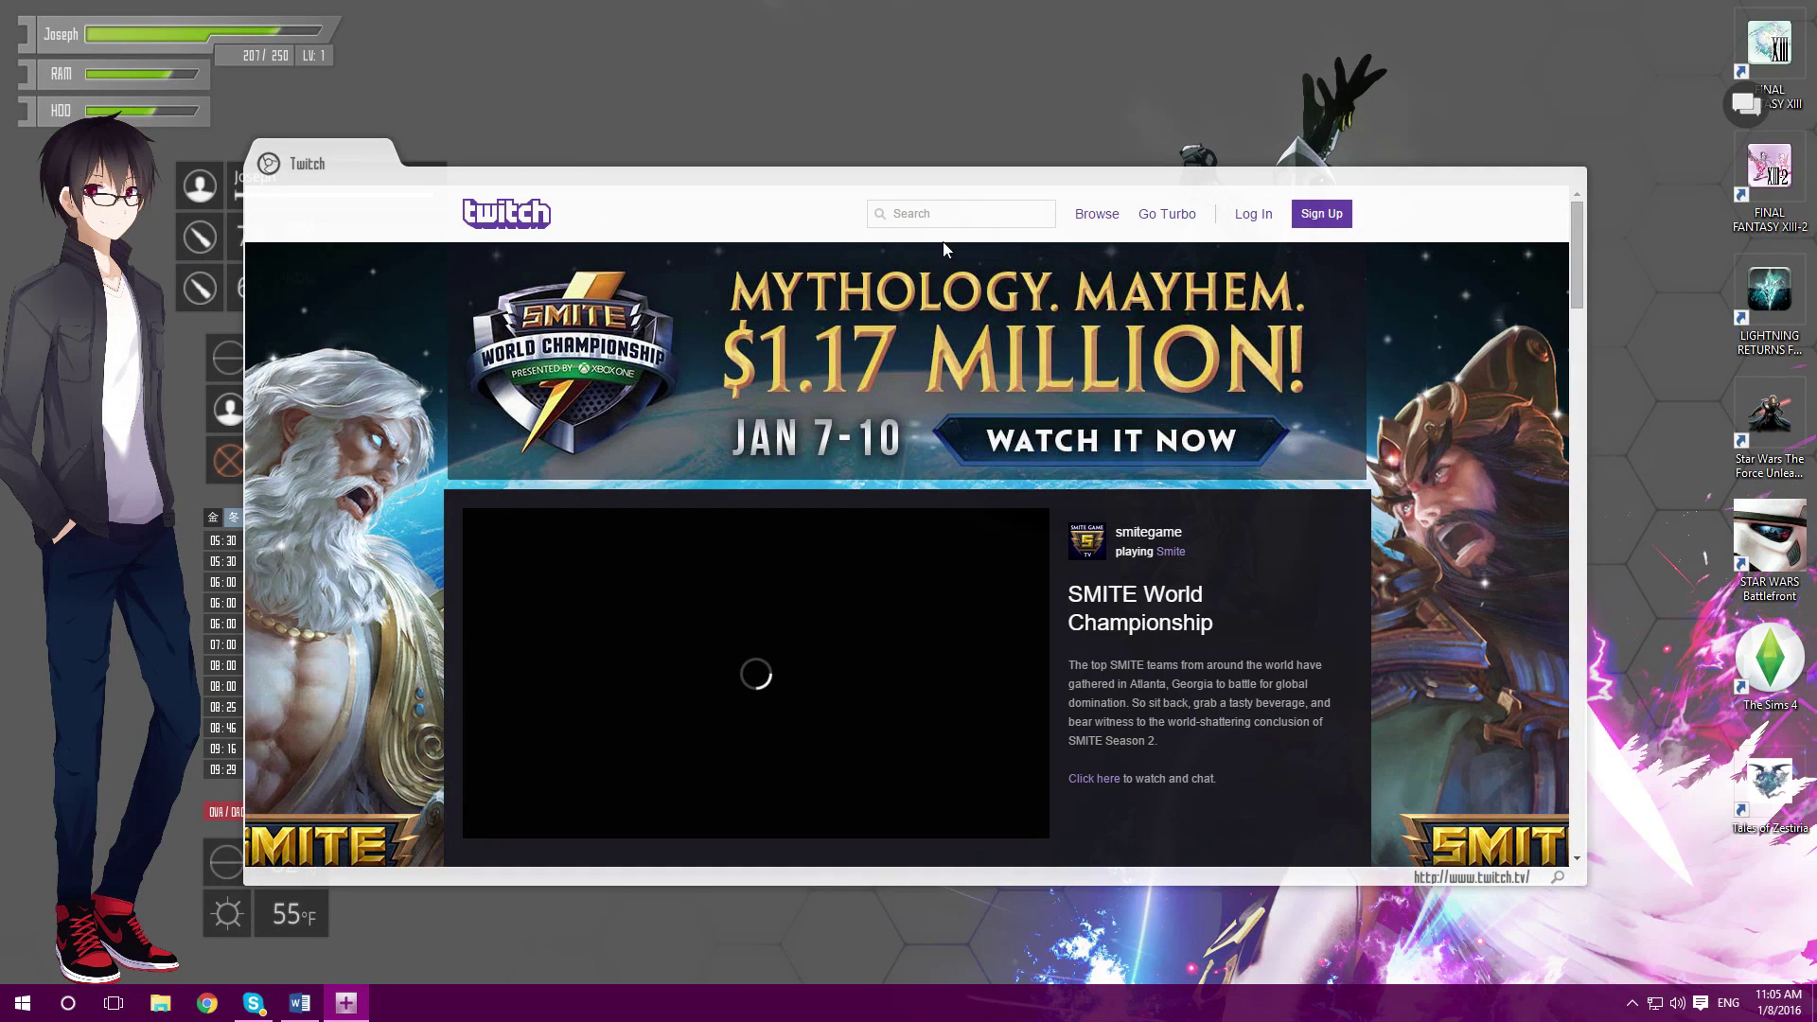
Step: View the first live channel in Twitch's League of Legends game listing, then shift the browser window upward and close it
left_click(1098, 214)
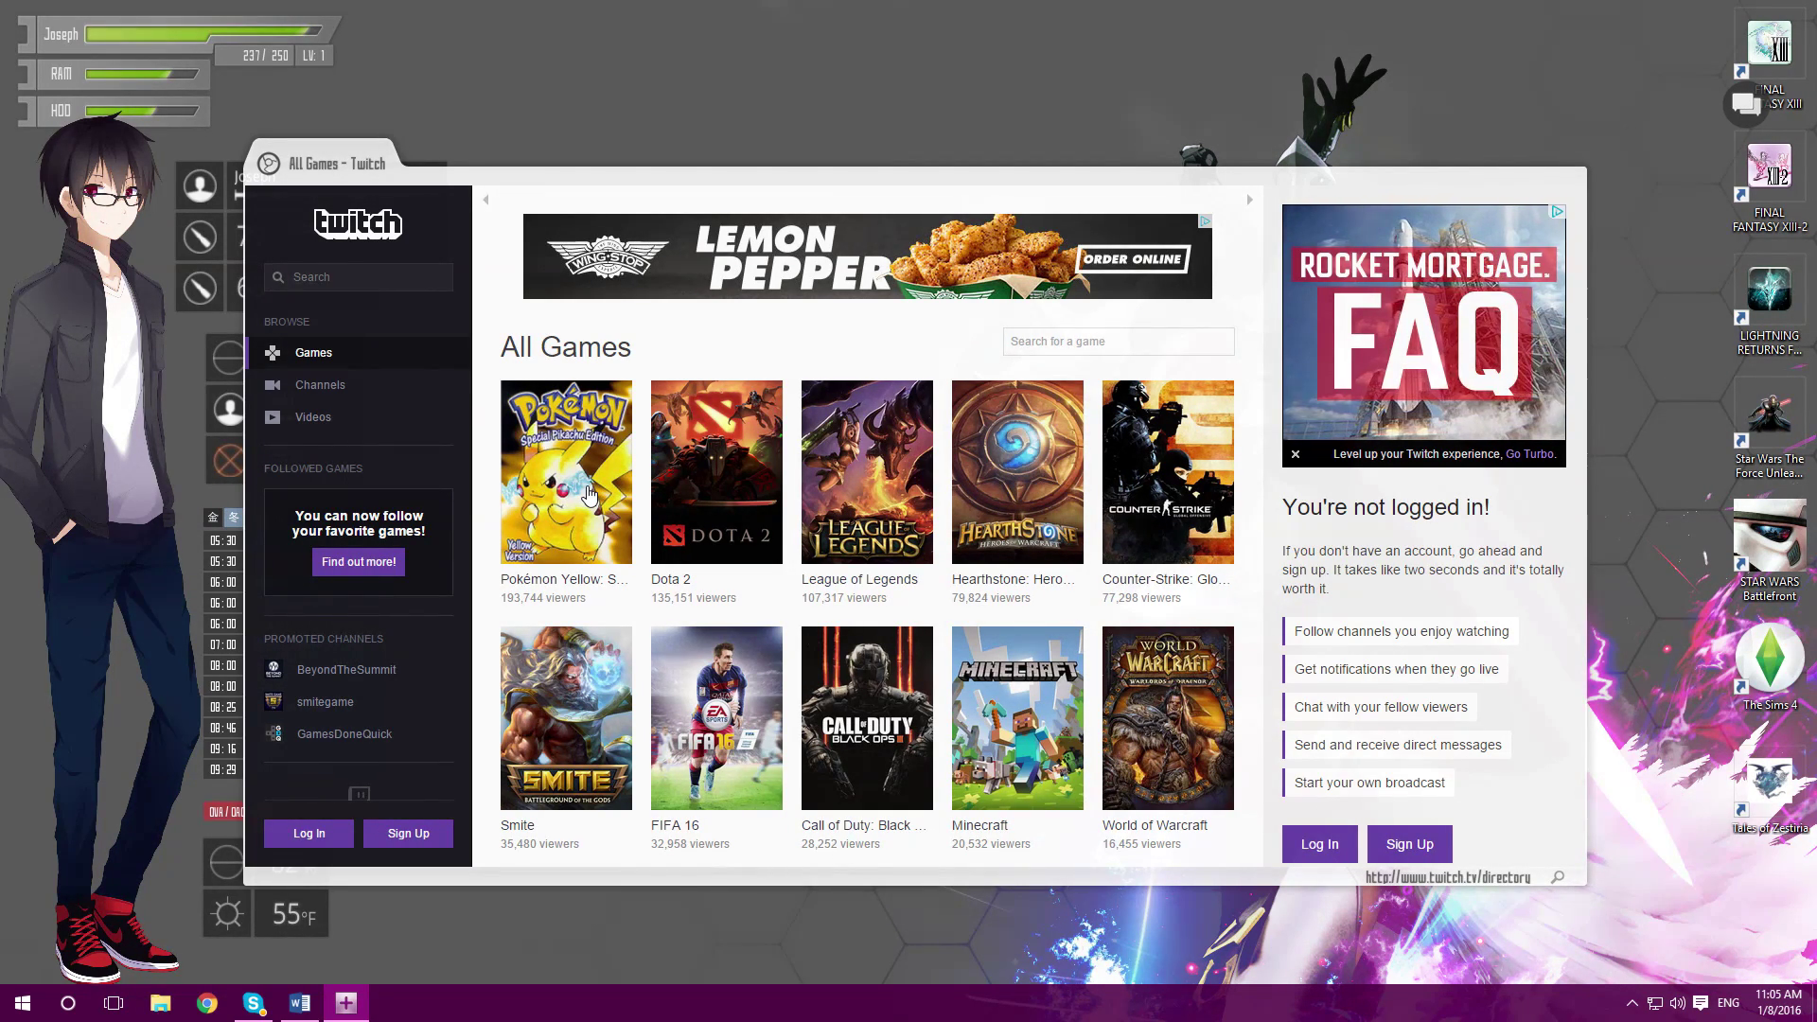
left_click(901, 506)
scroll(645, 441, "down", 1)
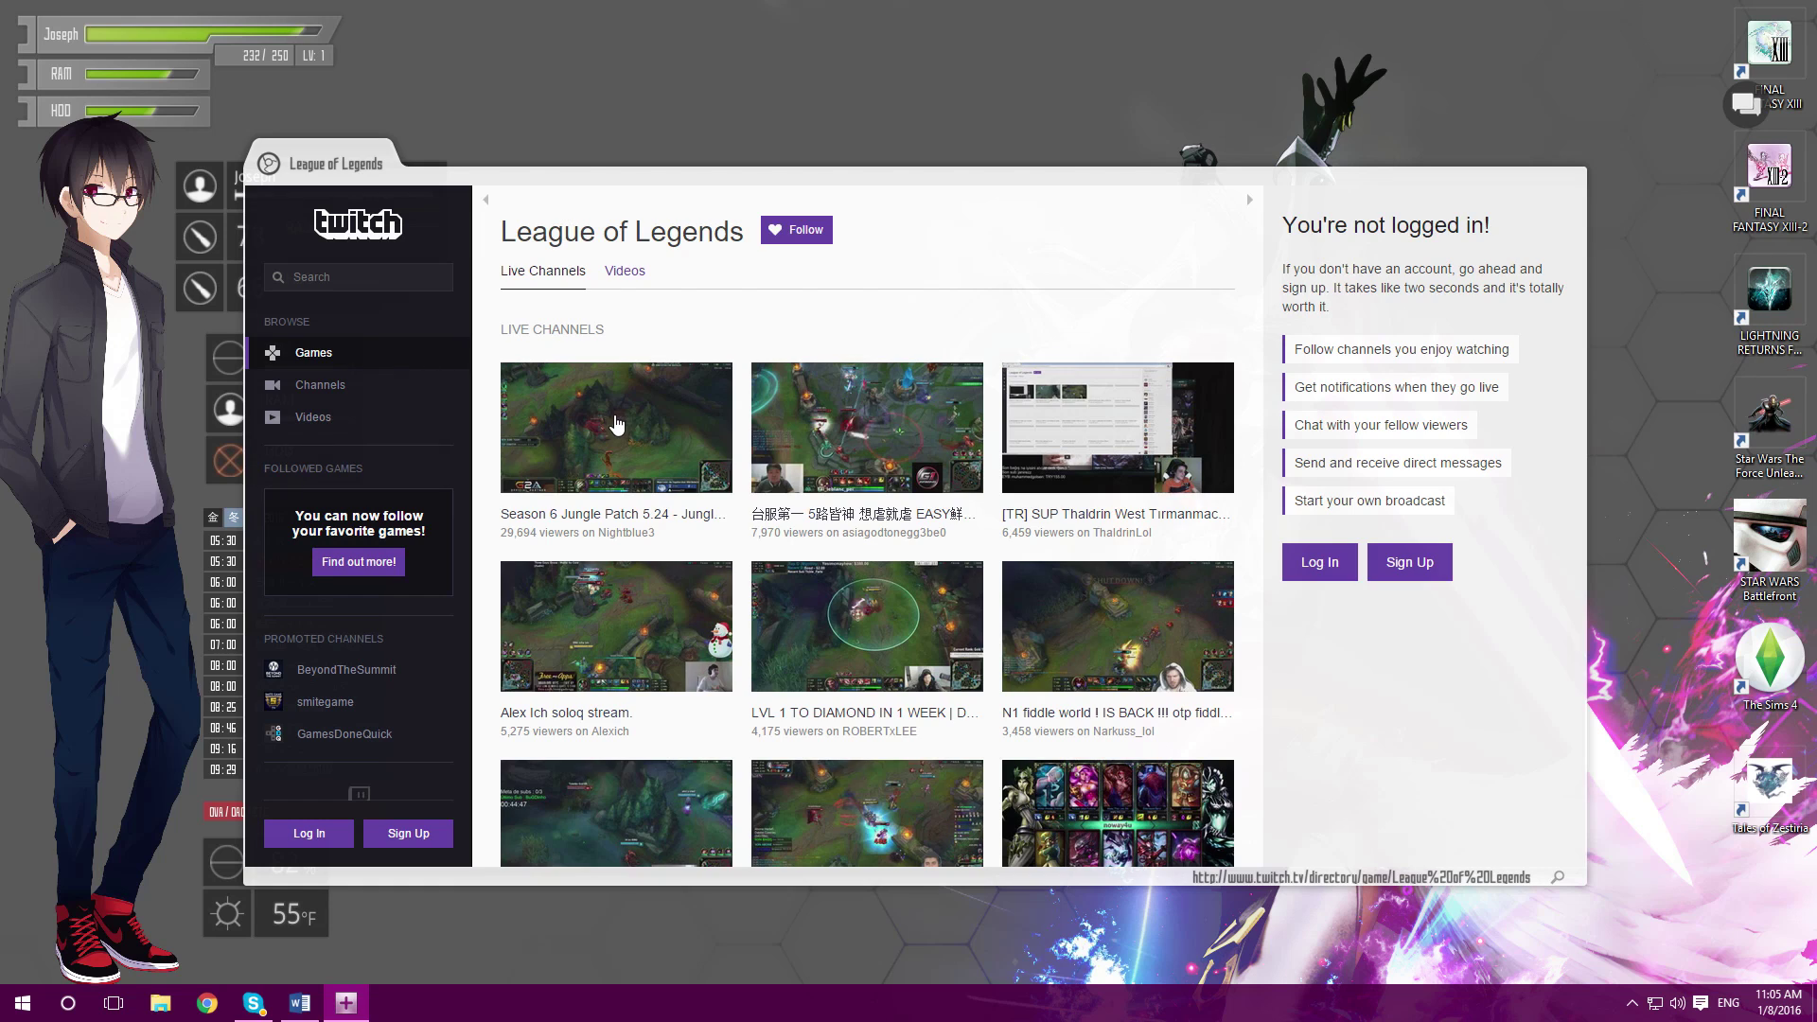
left_click(616, 424)
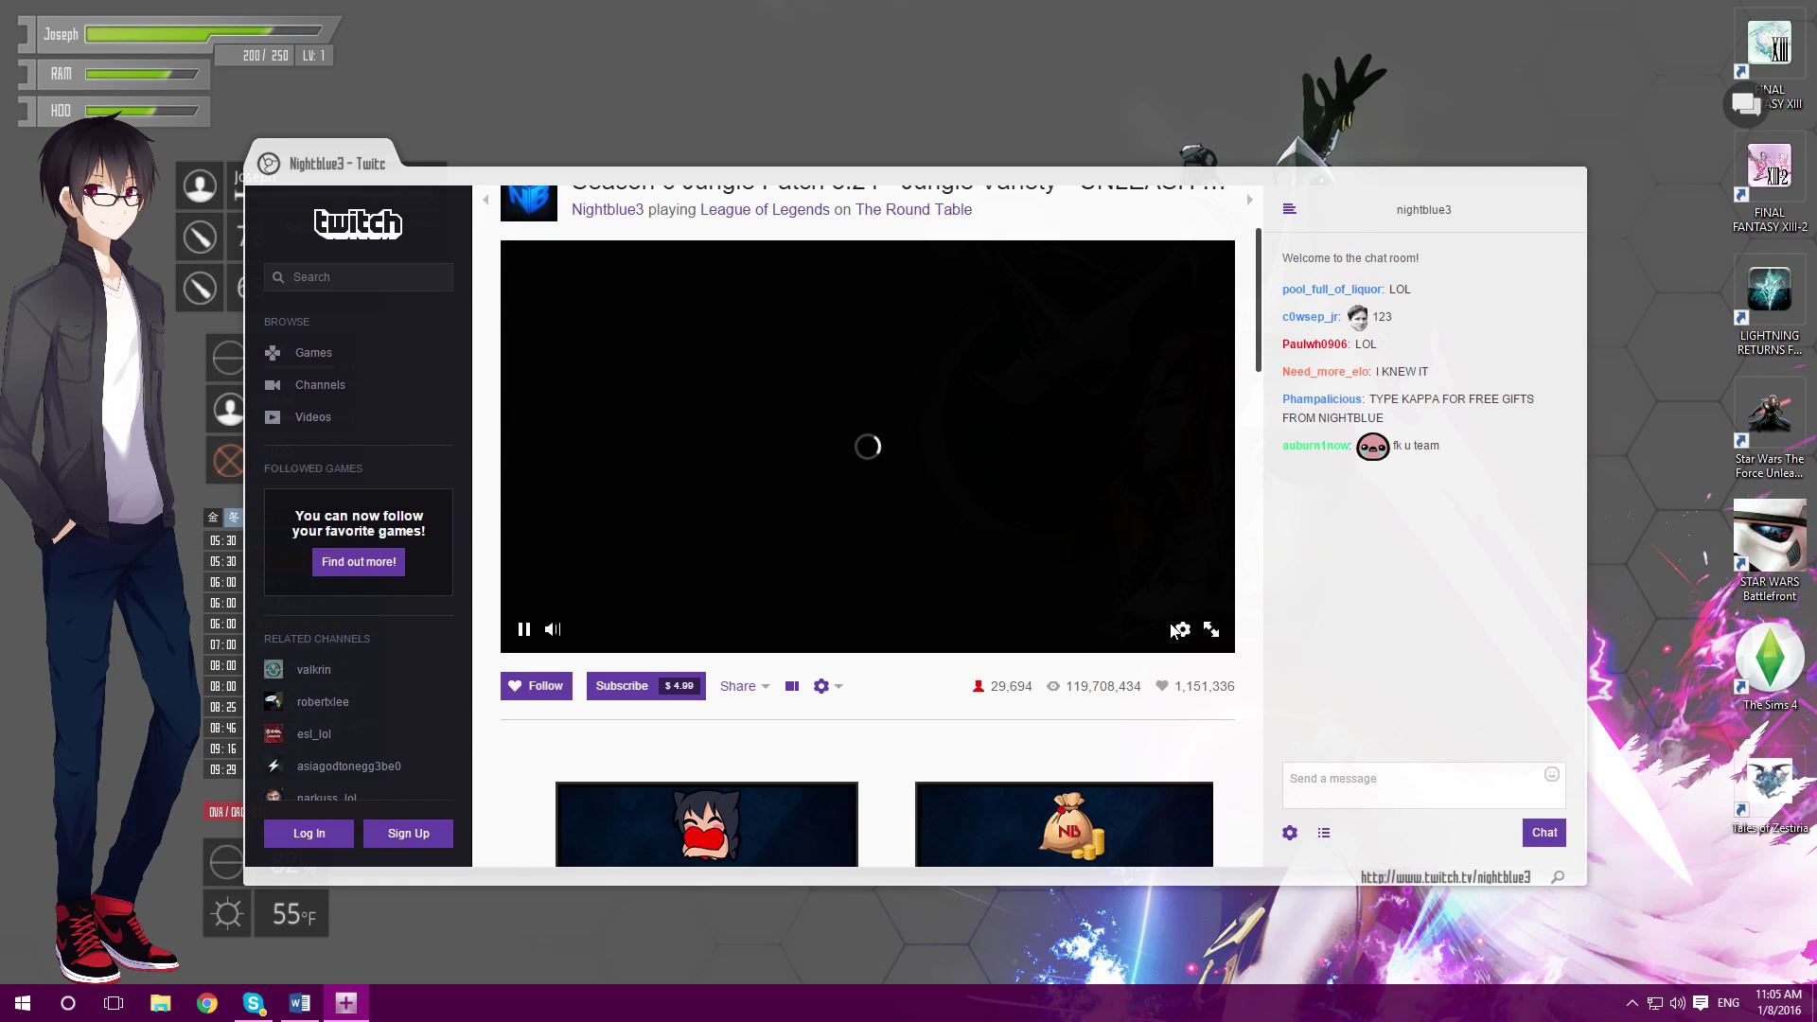
left_click(1180, 629)
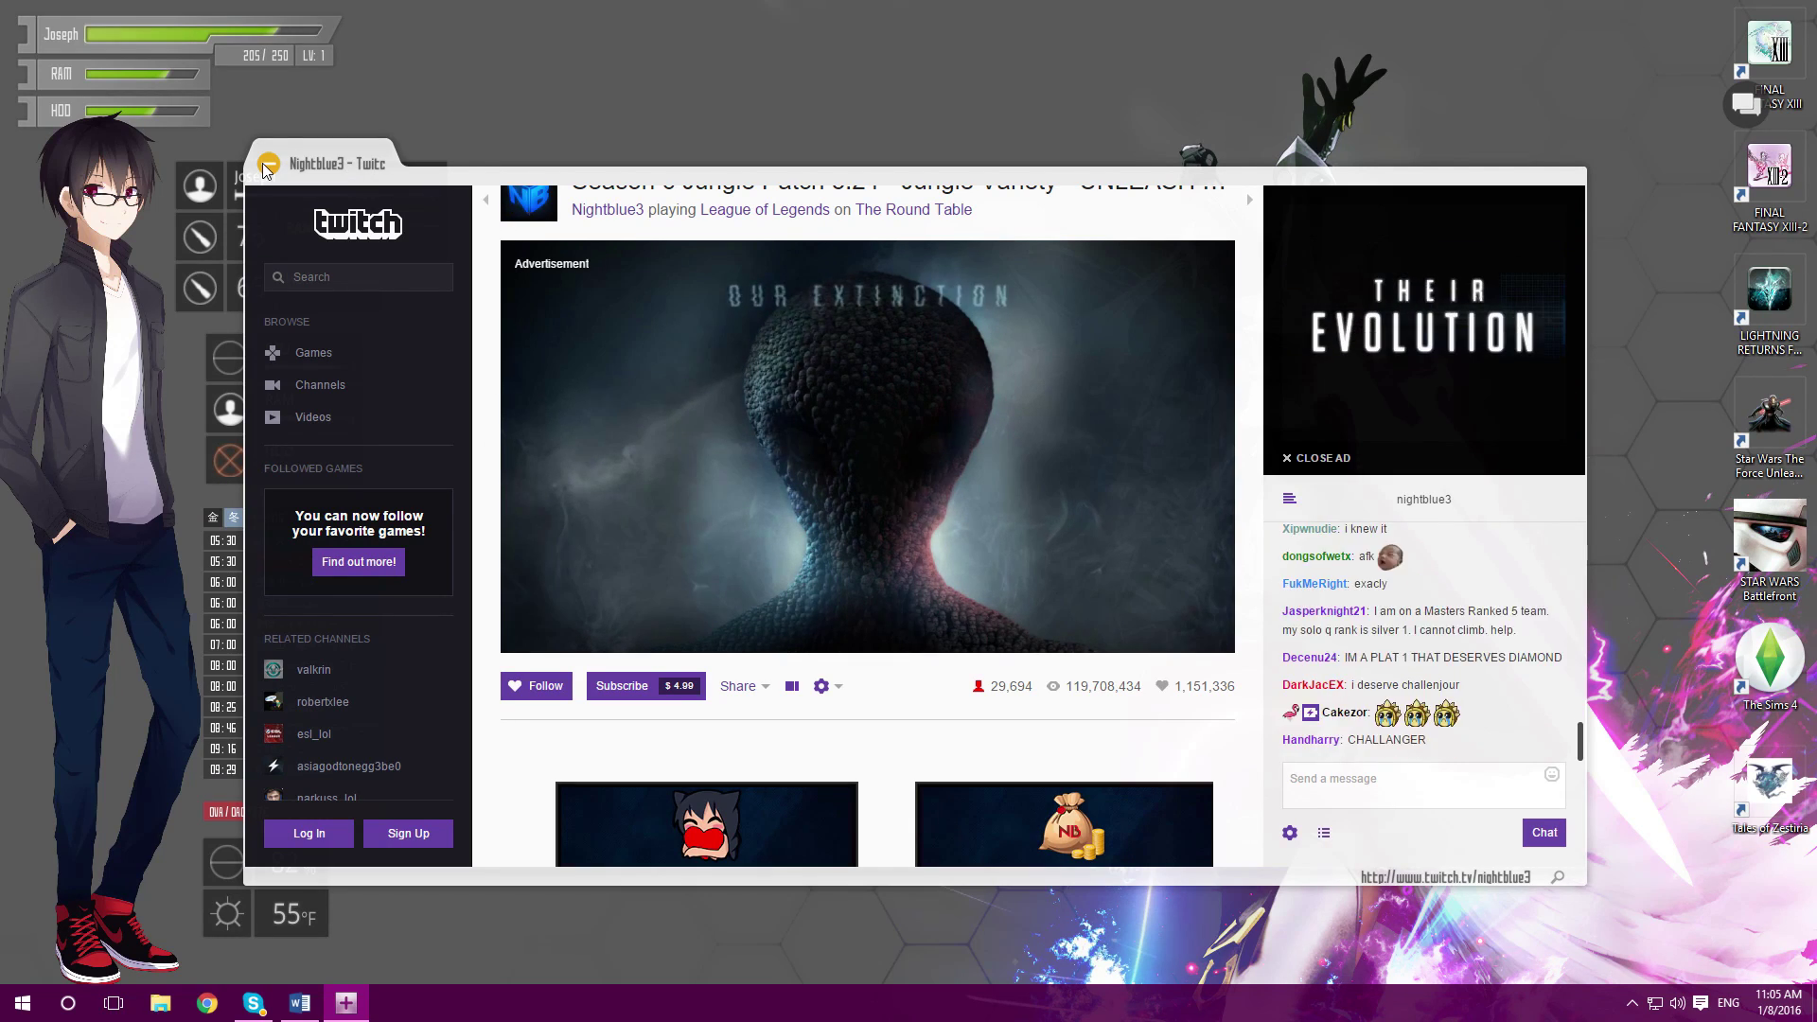
left_click_drag(267, 168, 260, 125)
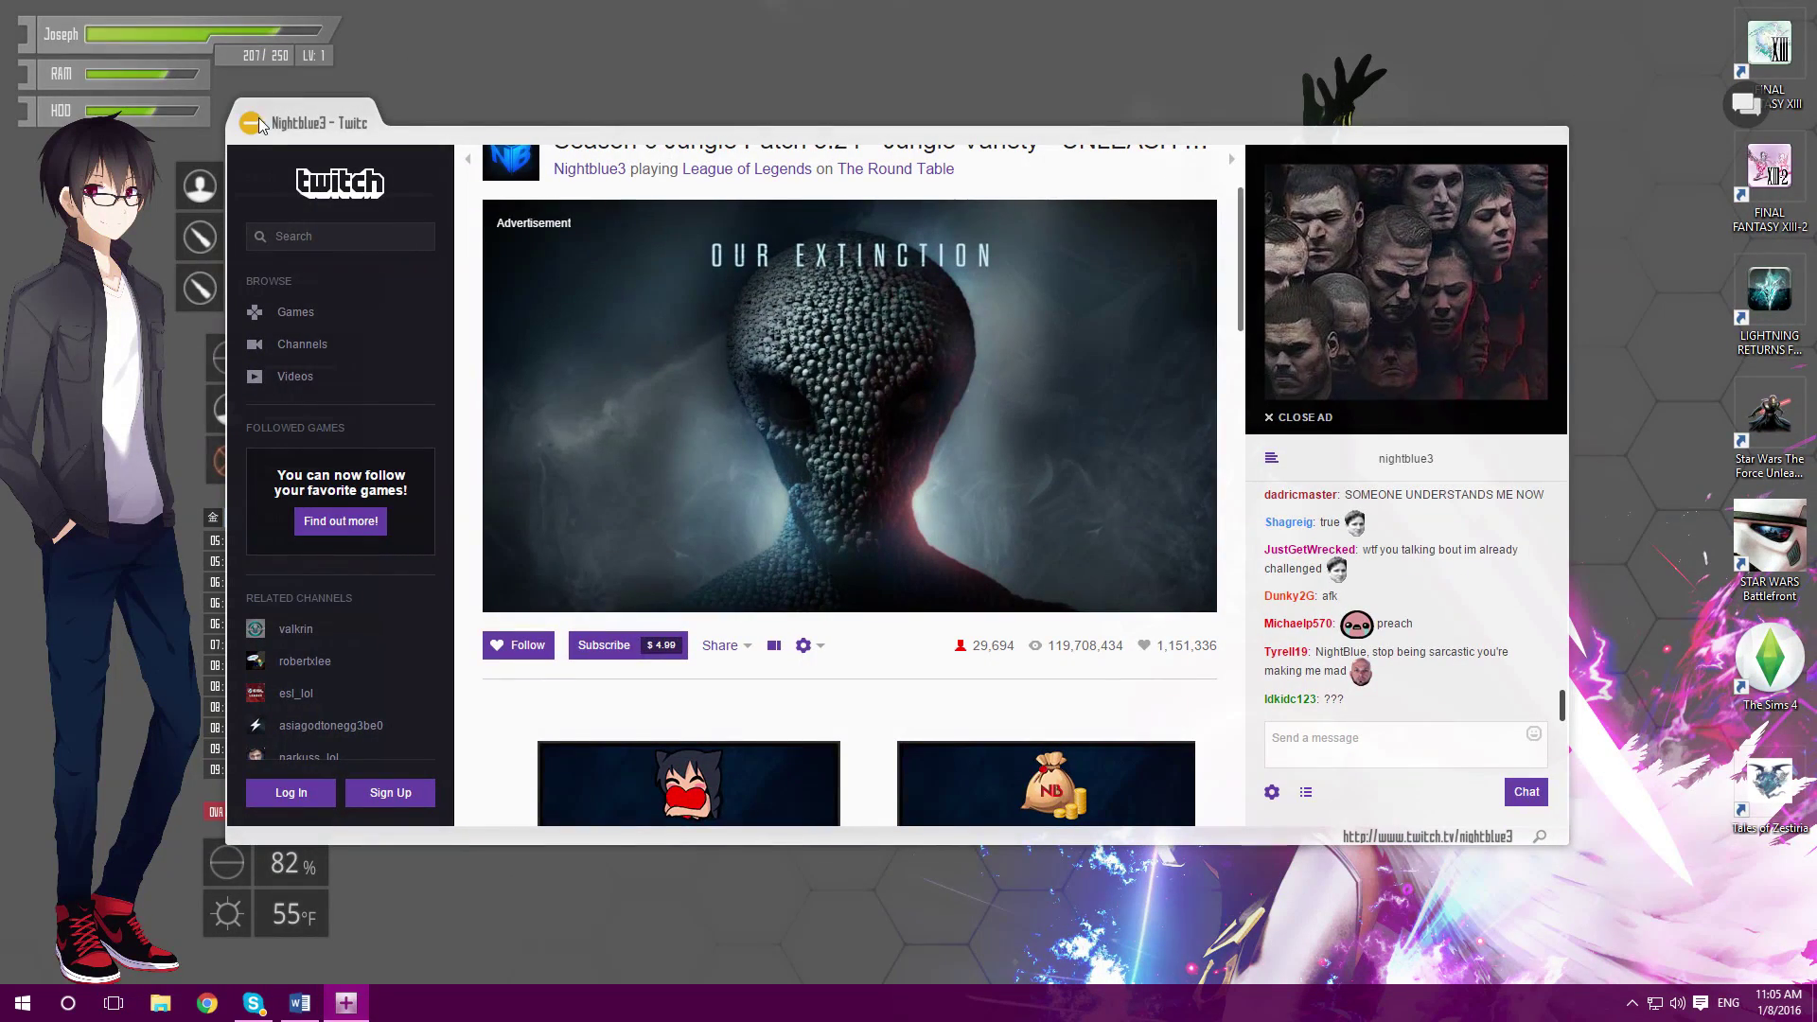
left_click(255, 120)
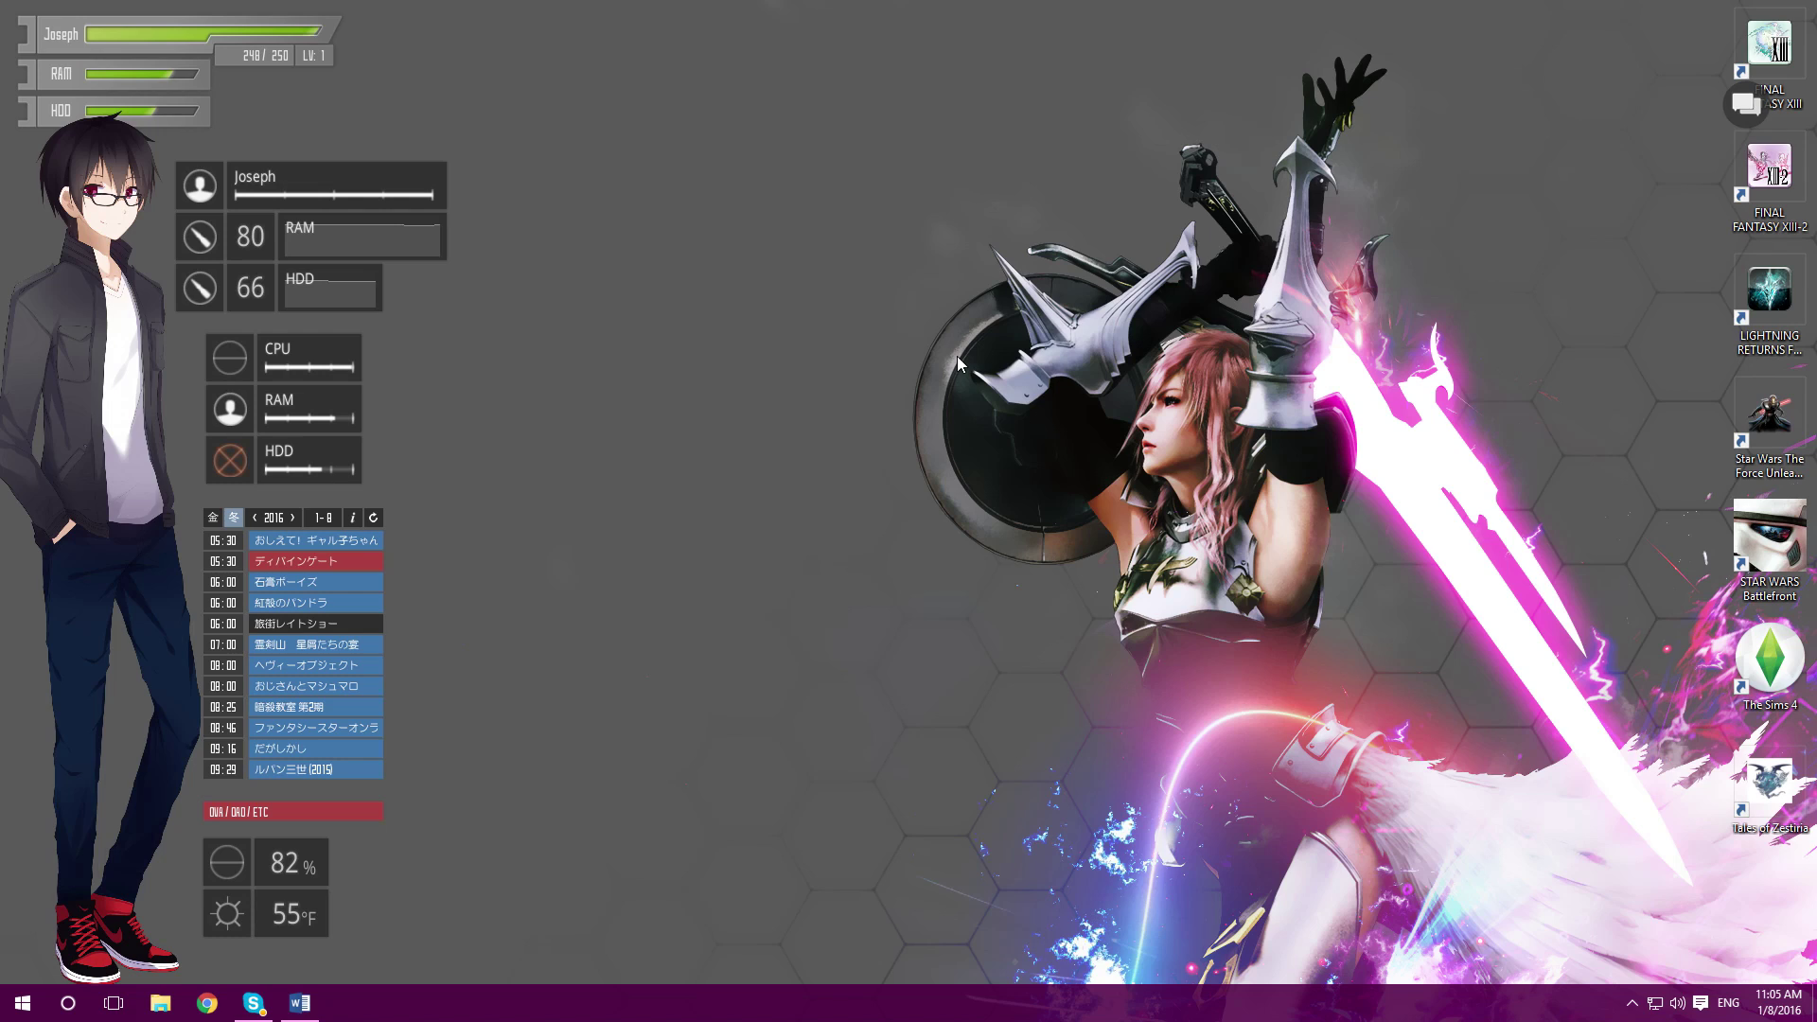
Step: Reopen the launcher and delete the Youtube play icon from it
left_click_drag(900, 519, 883, 583)
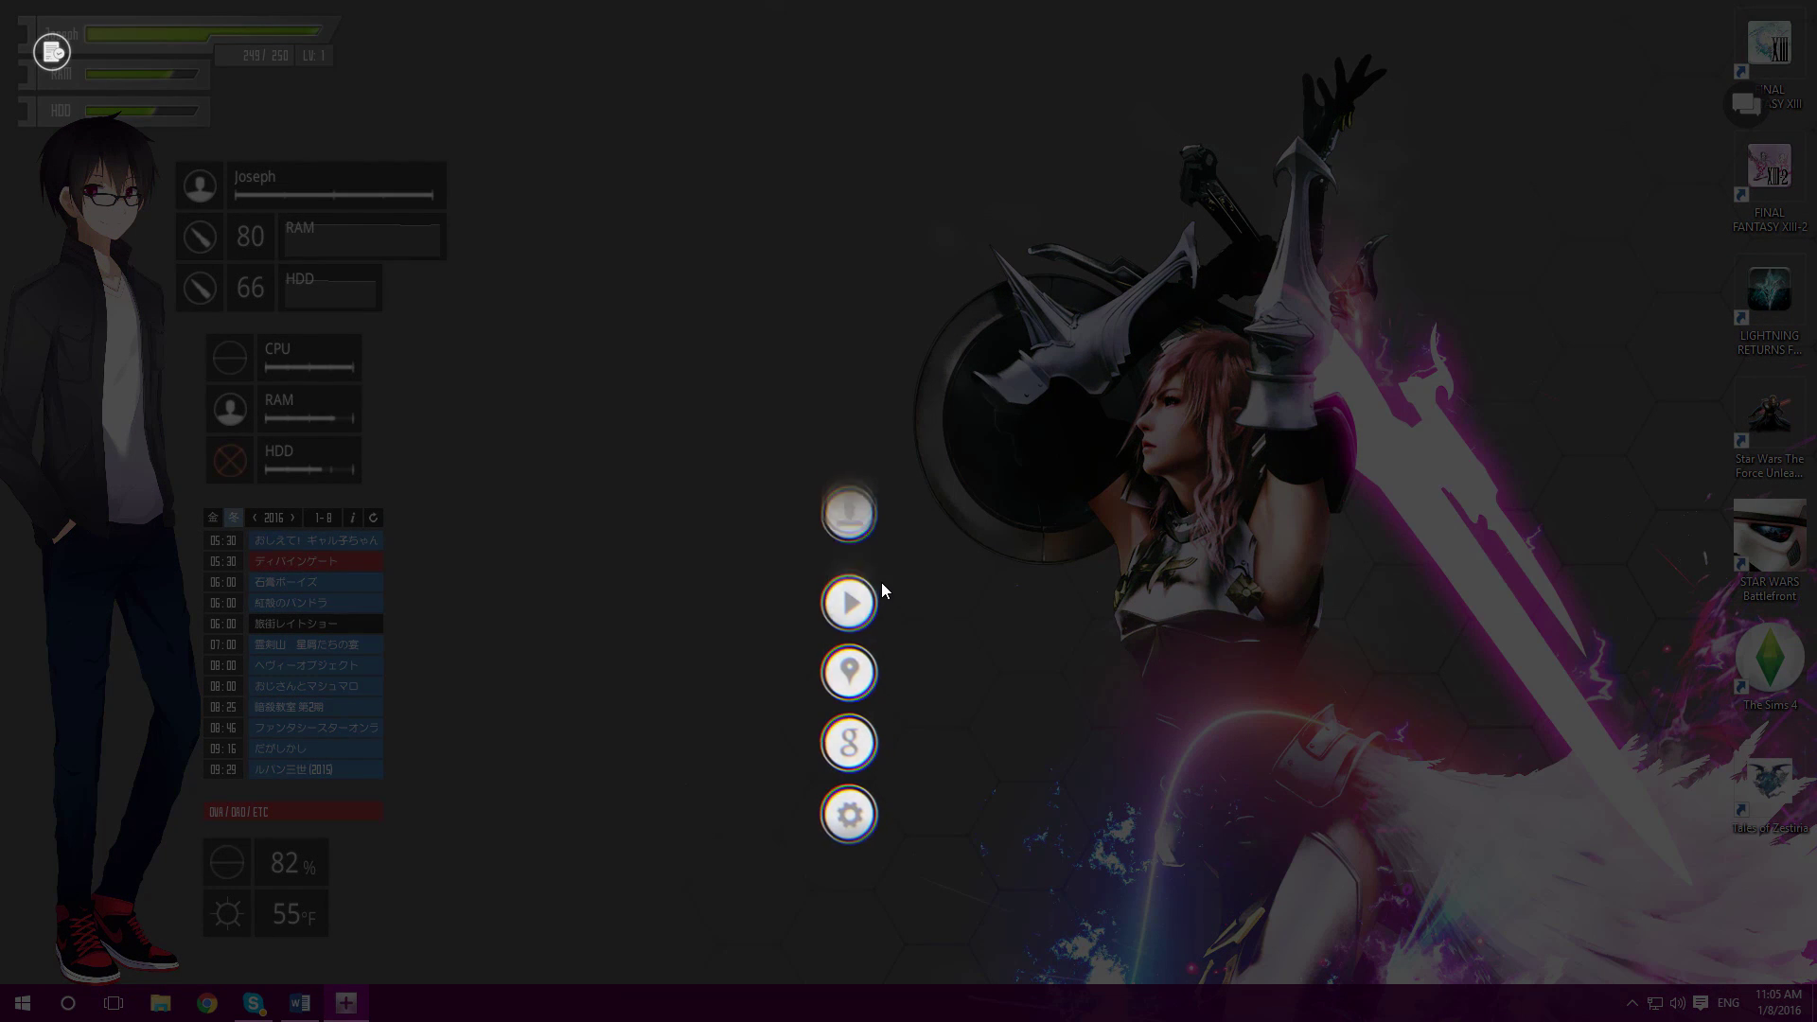
left_click(843, 599)
left_click(928, 587)
key("Escape")
left_click(829, 572)
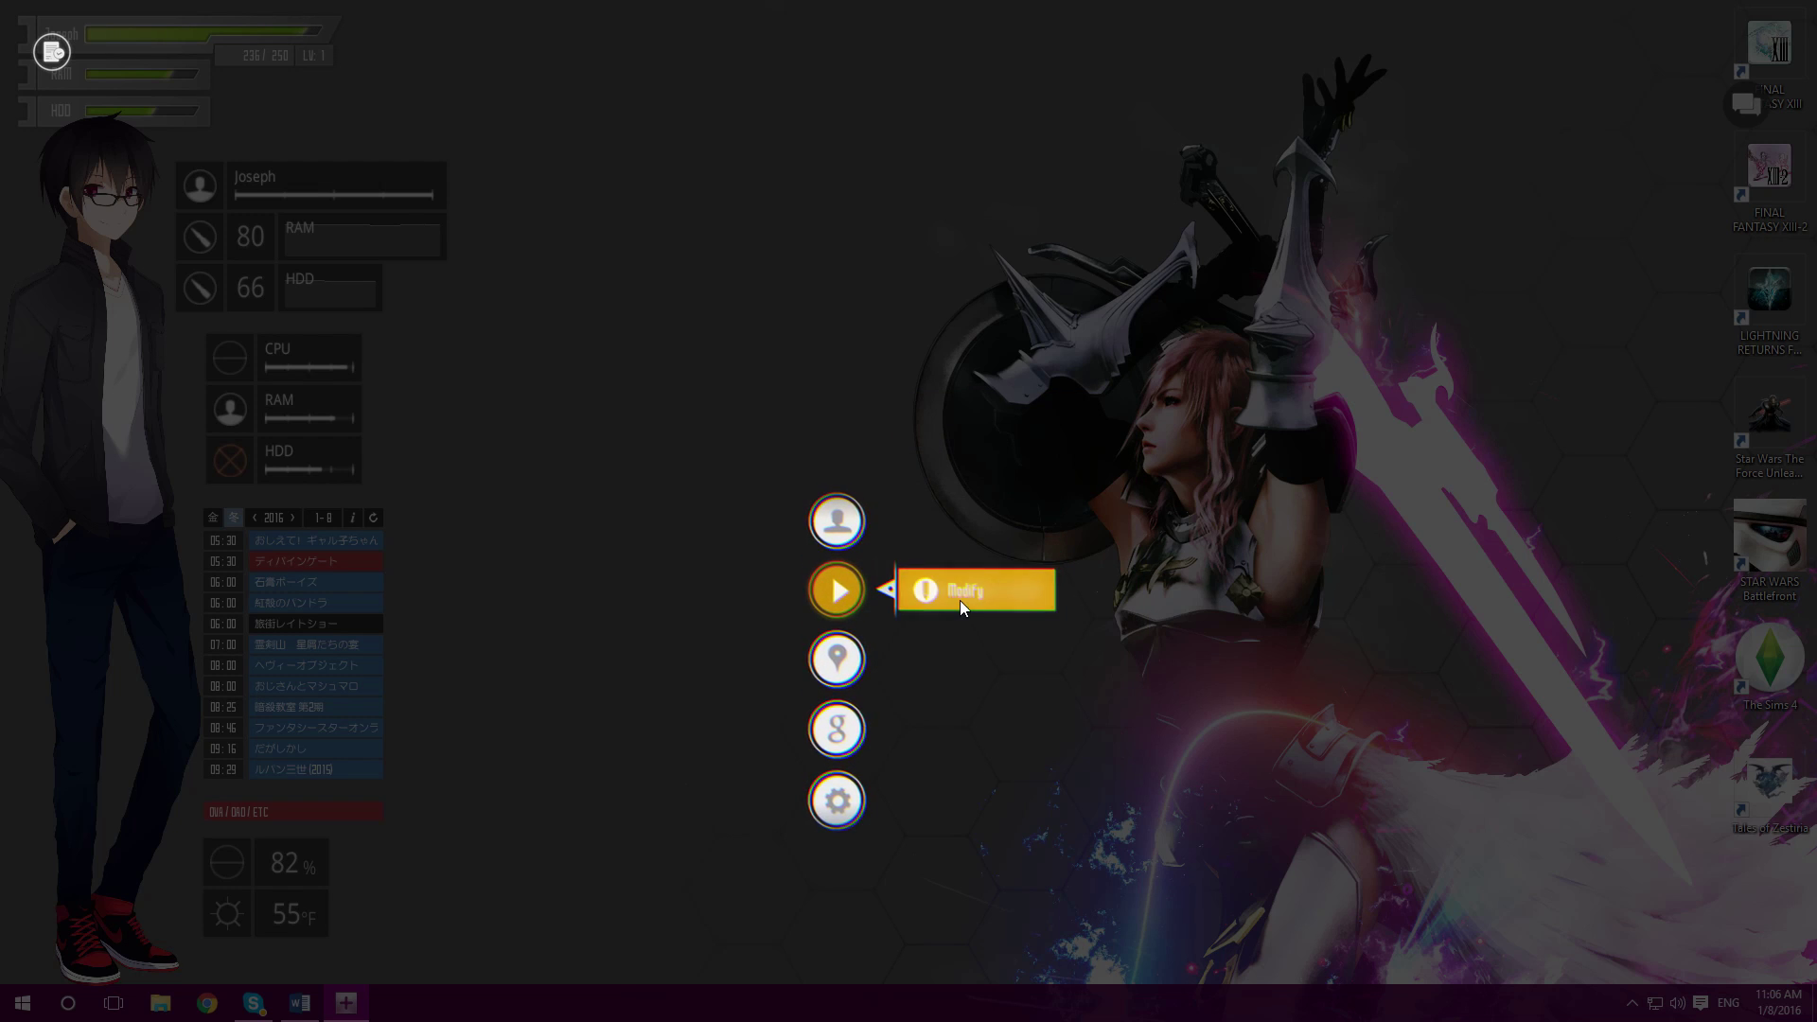
left_click(942, 590)
left_click(1023, 581)
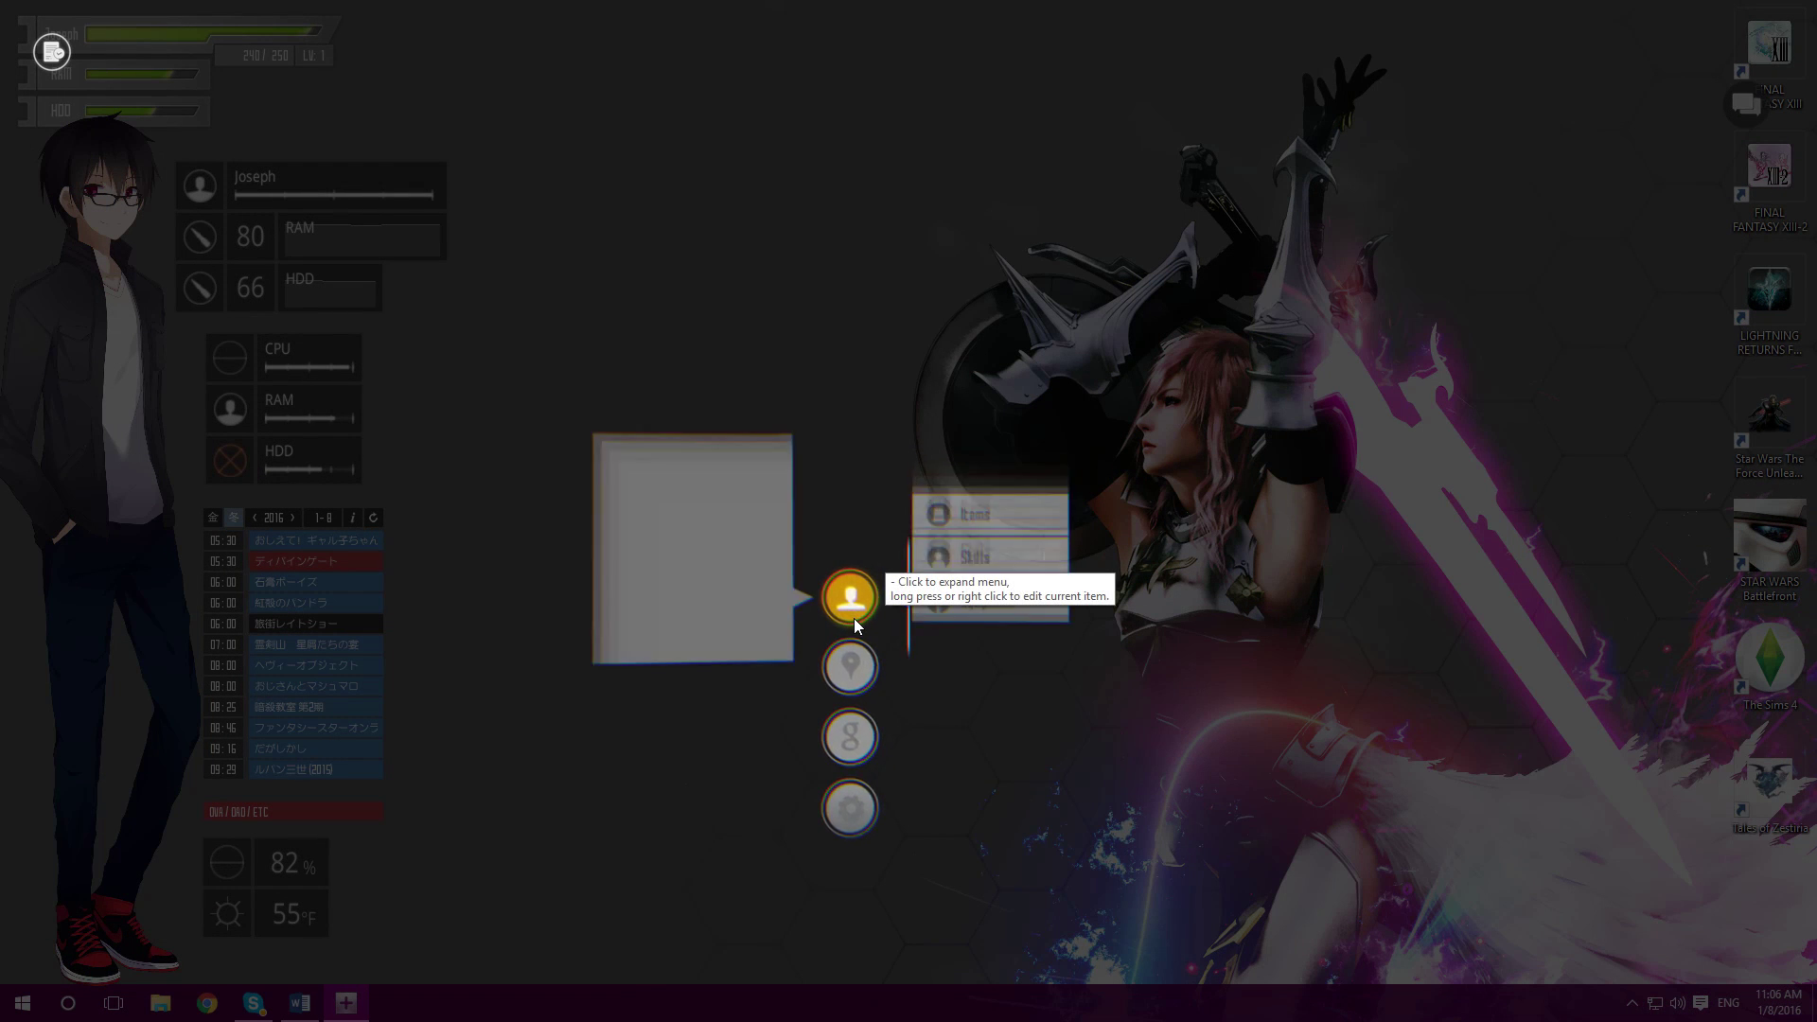
Step: Rename the launcher's Google entry as Program 2, enable its sub-menu as a real folder, and save the icon settings
left_click(856, 762)
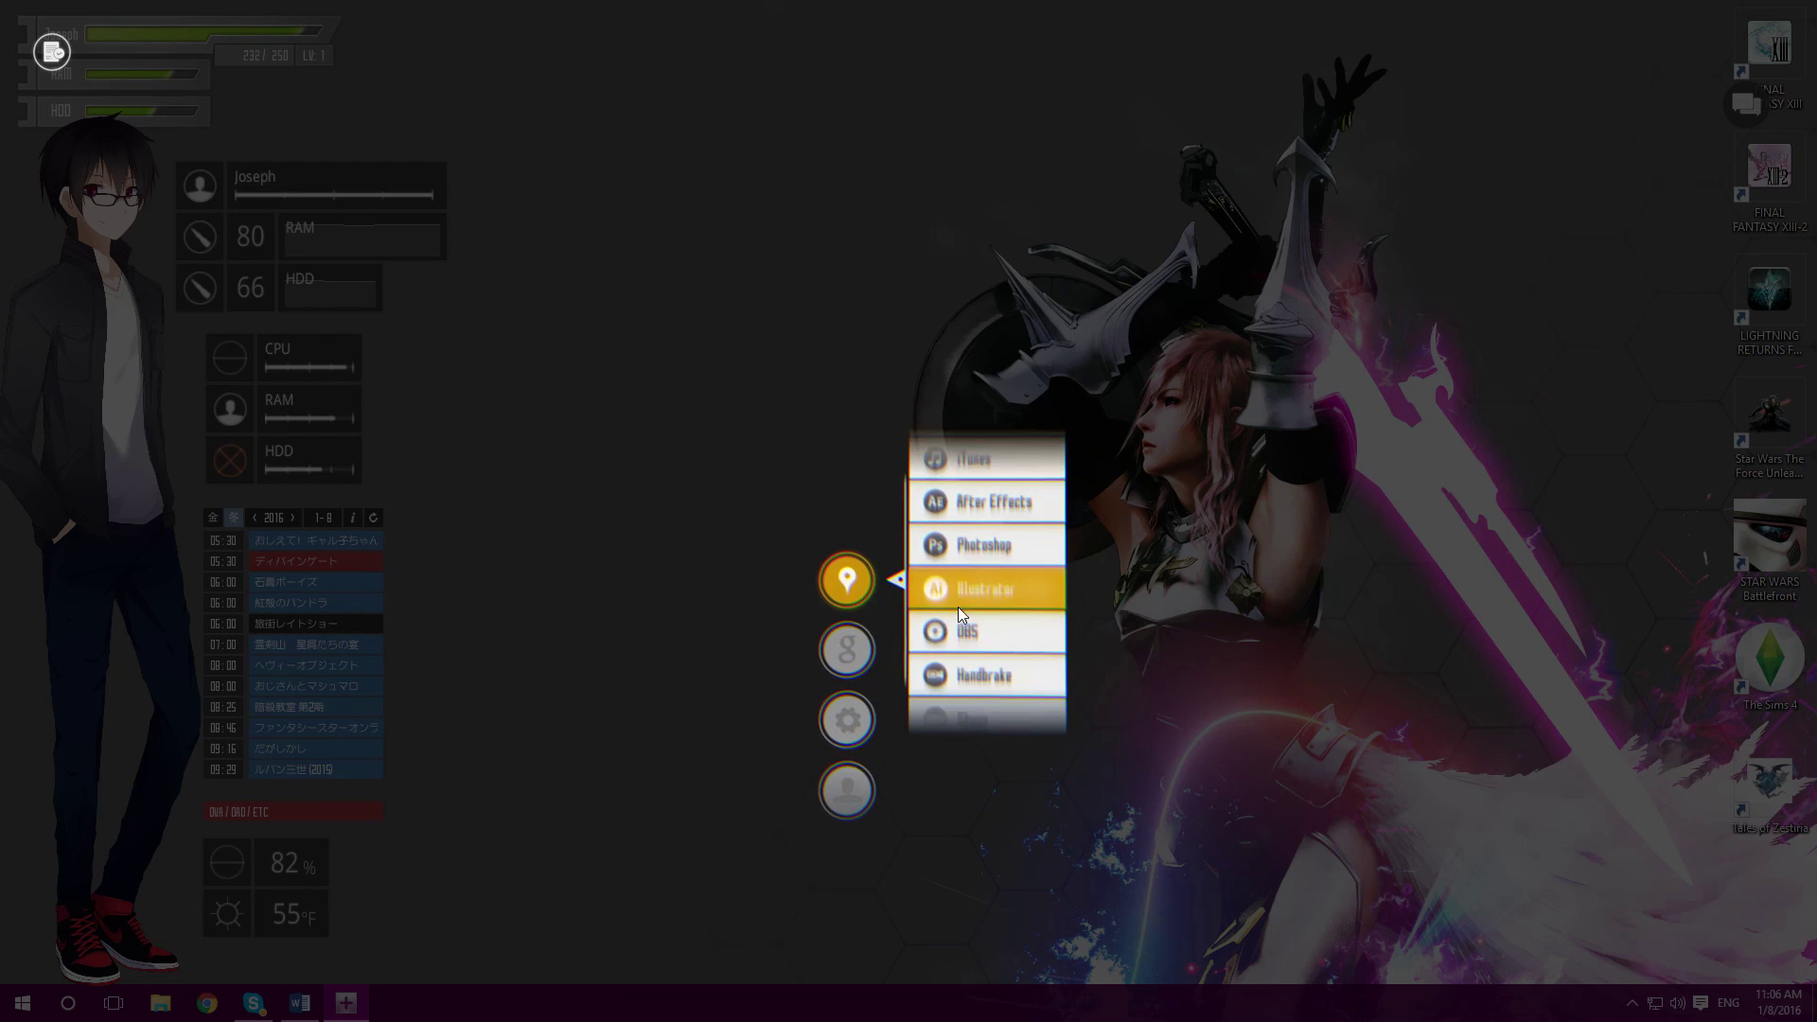
left_click(845, 593)
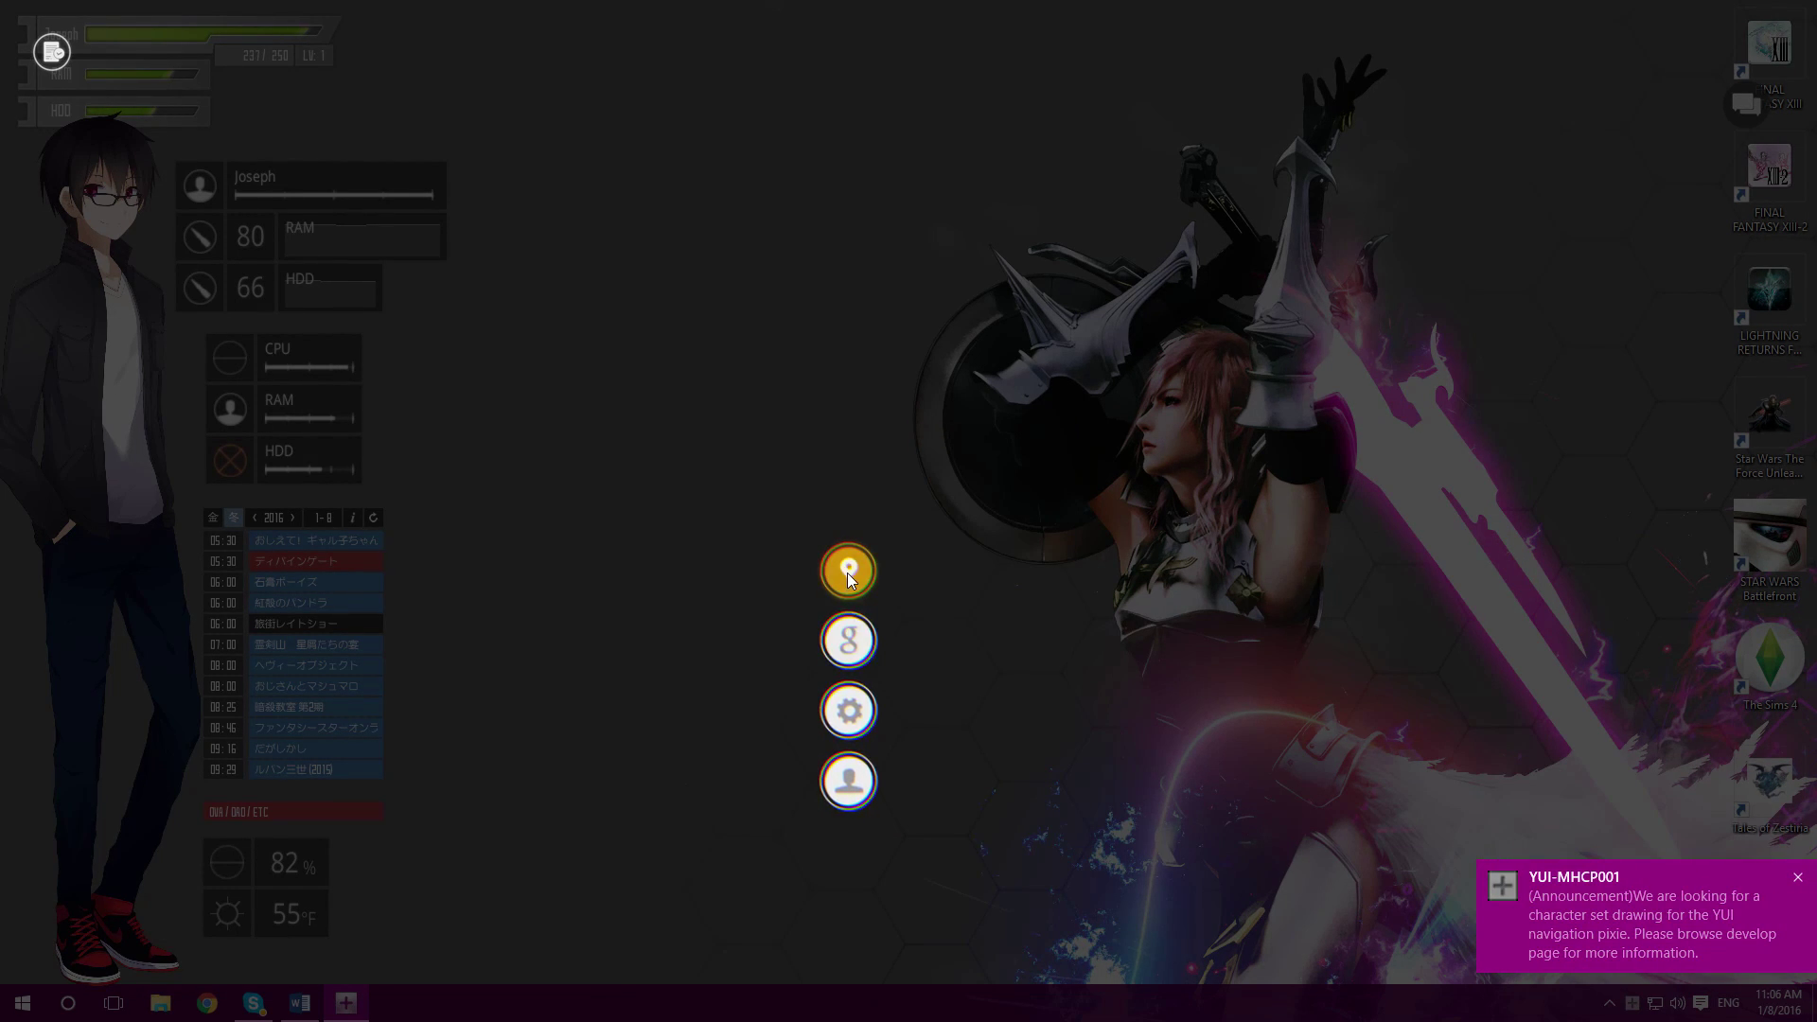
left_click(852, 651)
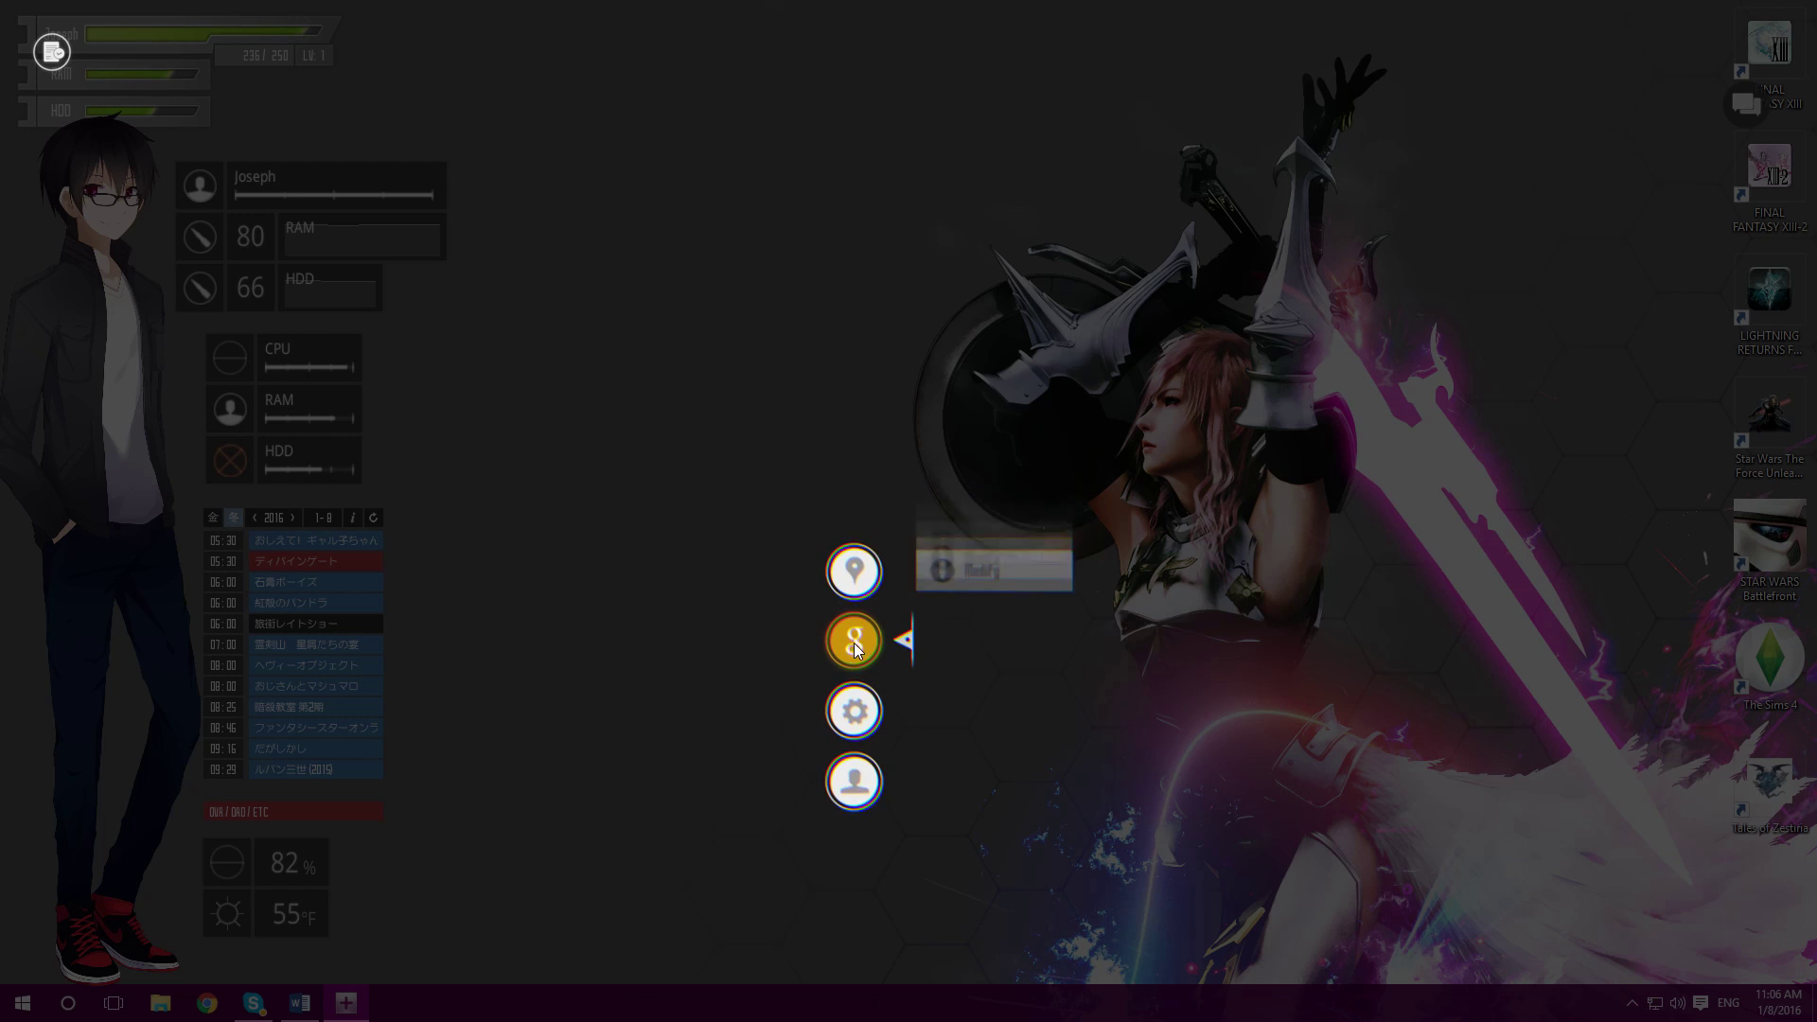
left_click(957, 643)
left_click_drag(929, 476, 872, 470)
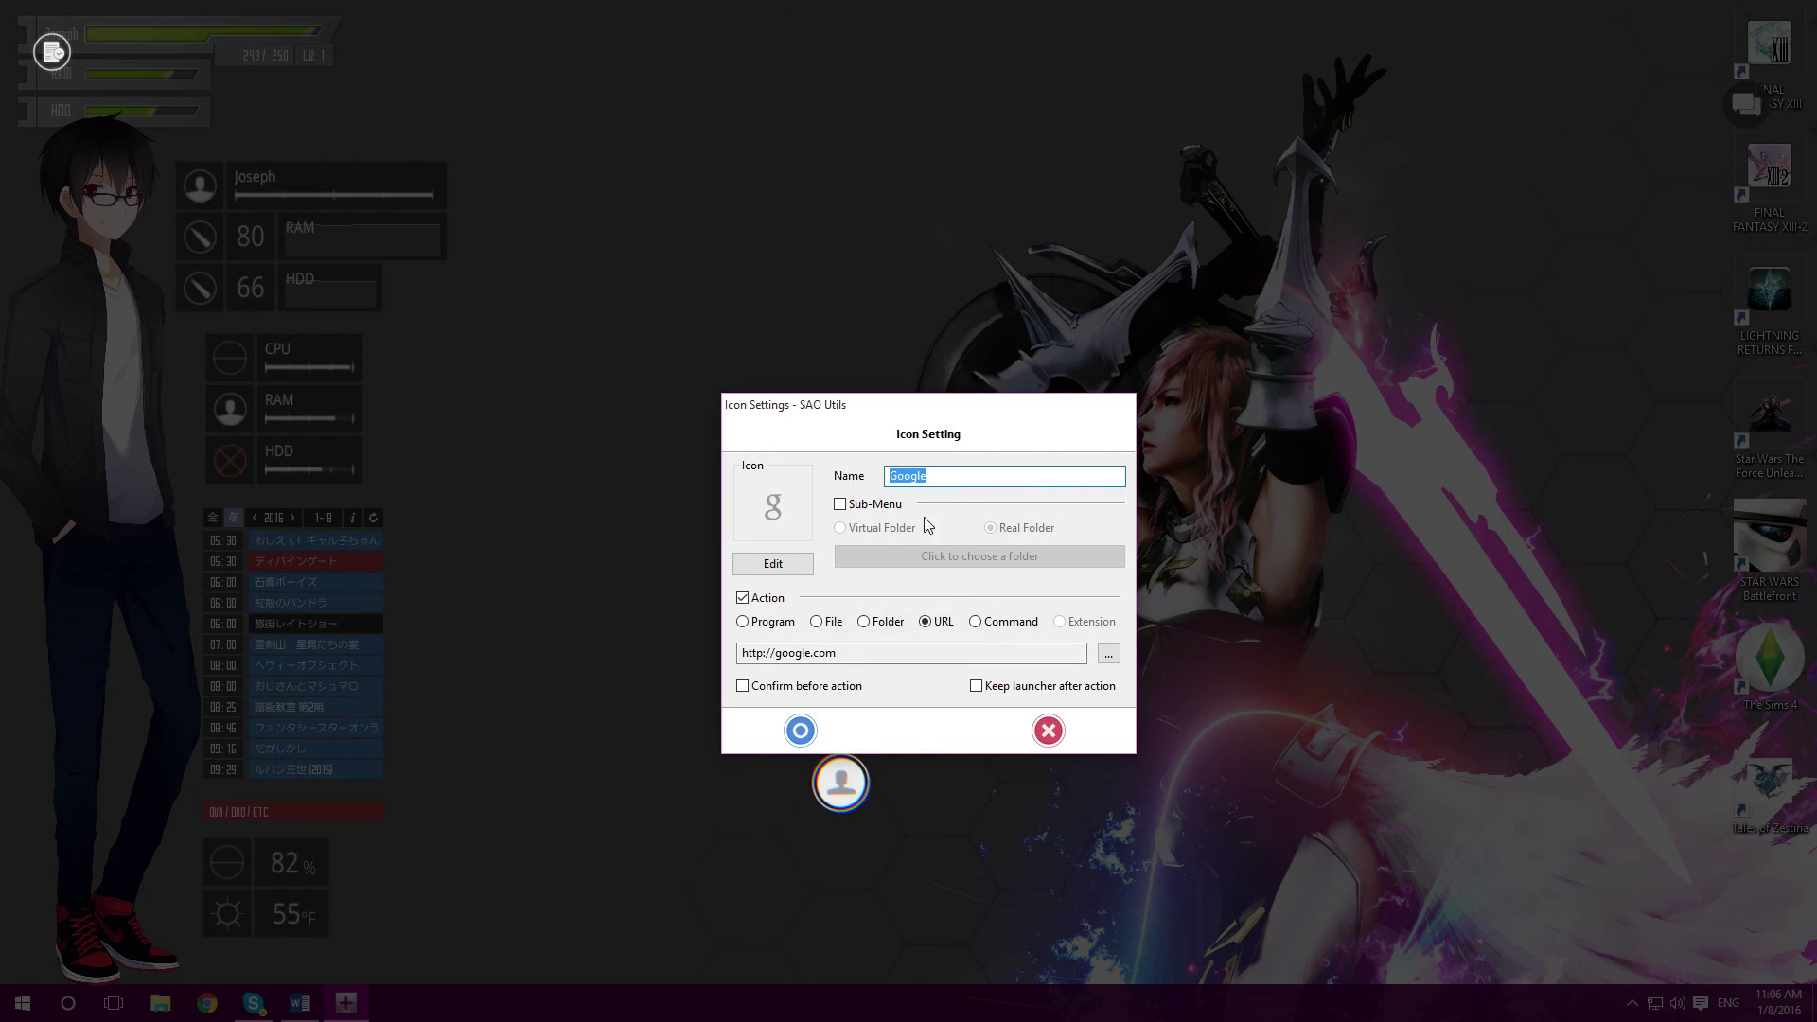
type("Program 2")
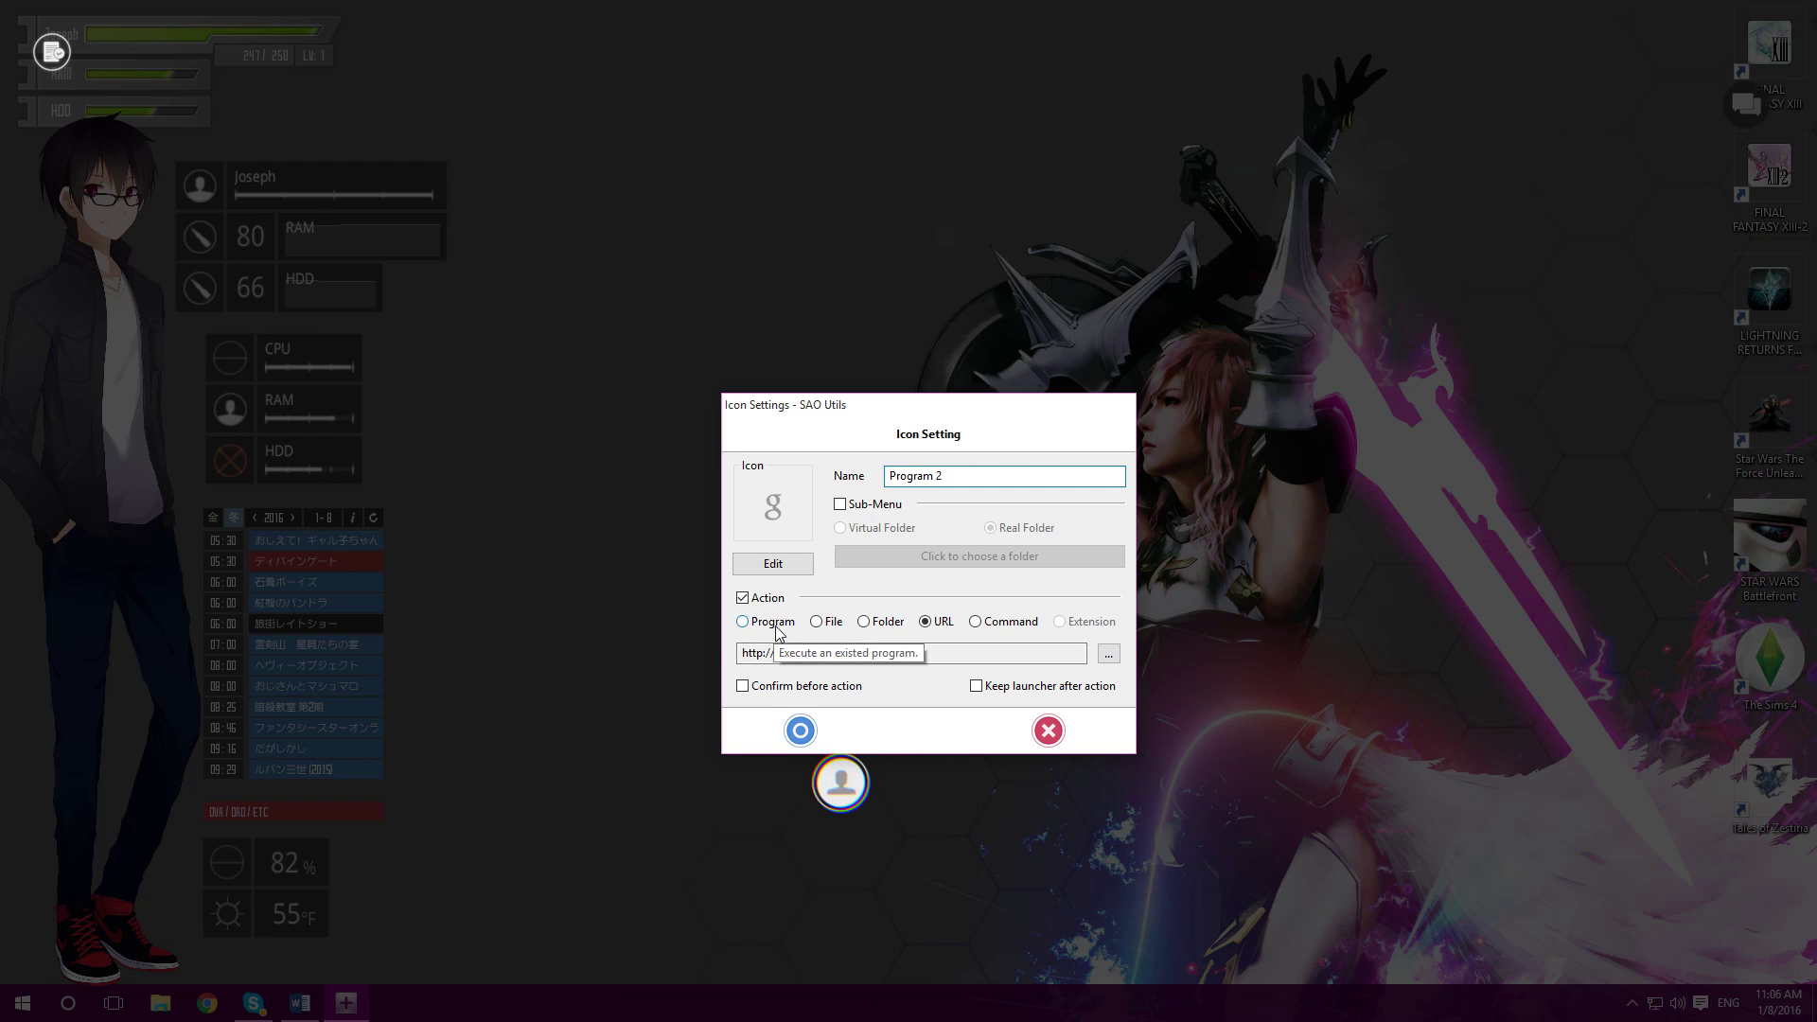
left_click(841, 505)
left_click_drag(890, 422, 878, 317)
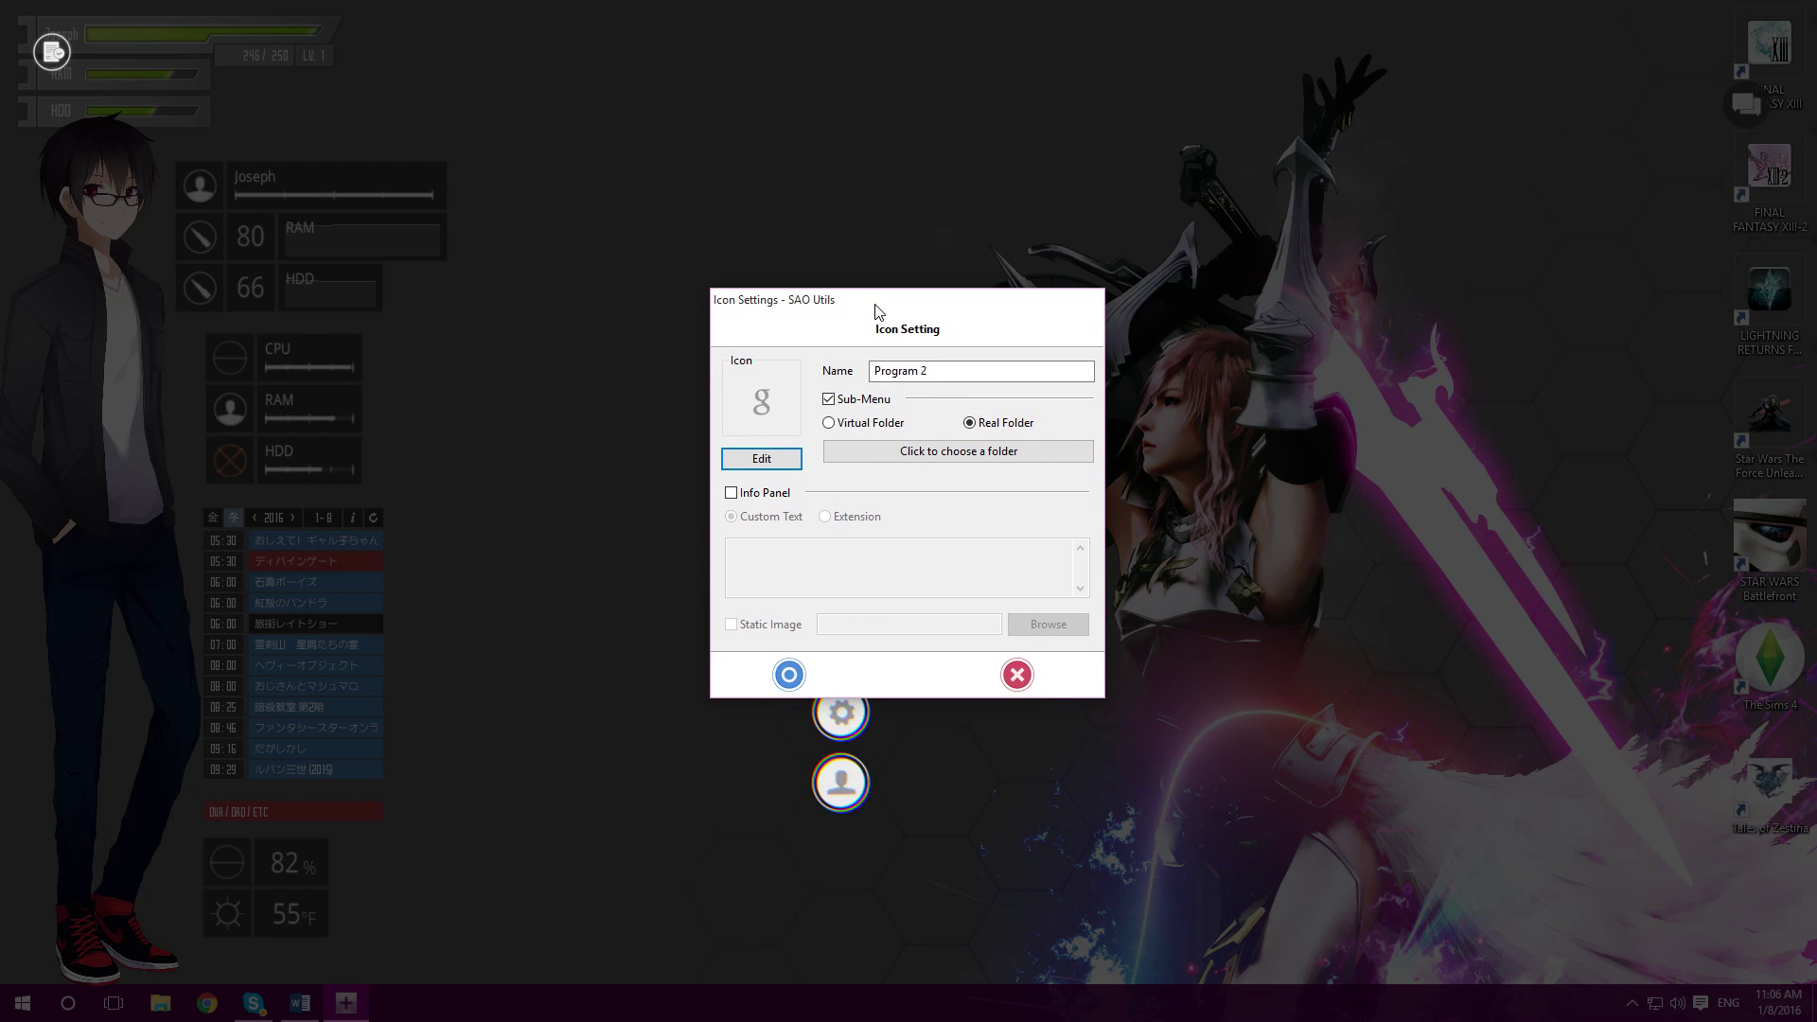
left_click(788, 677)
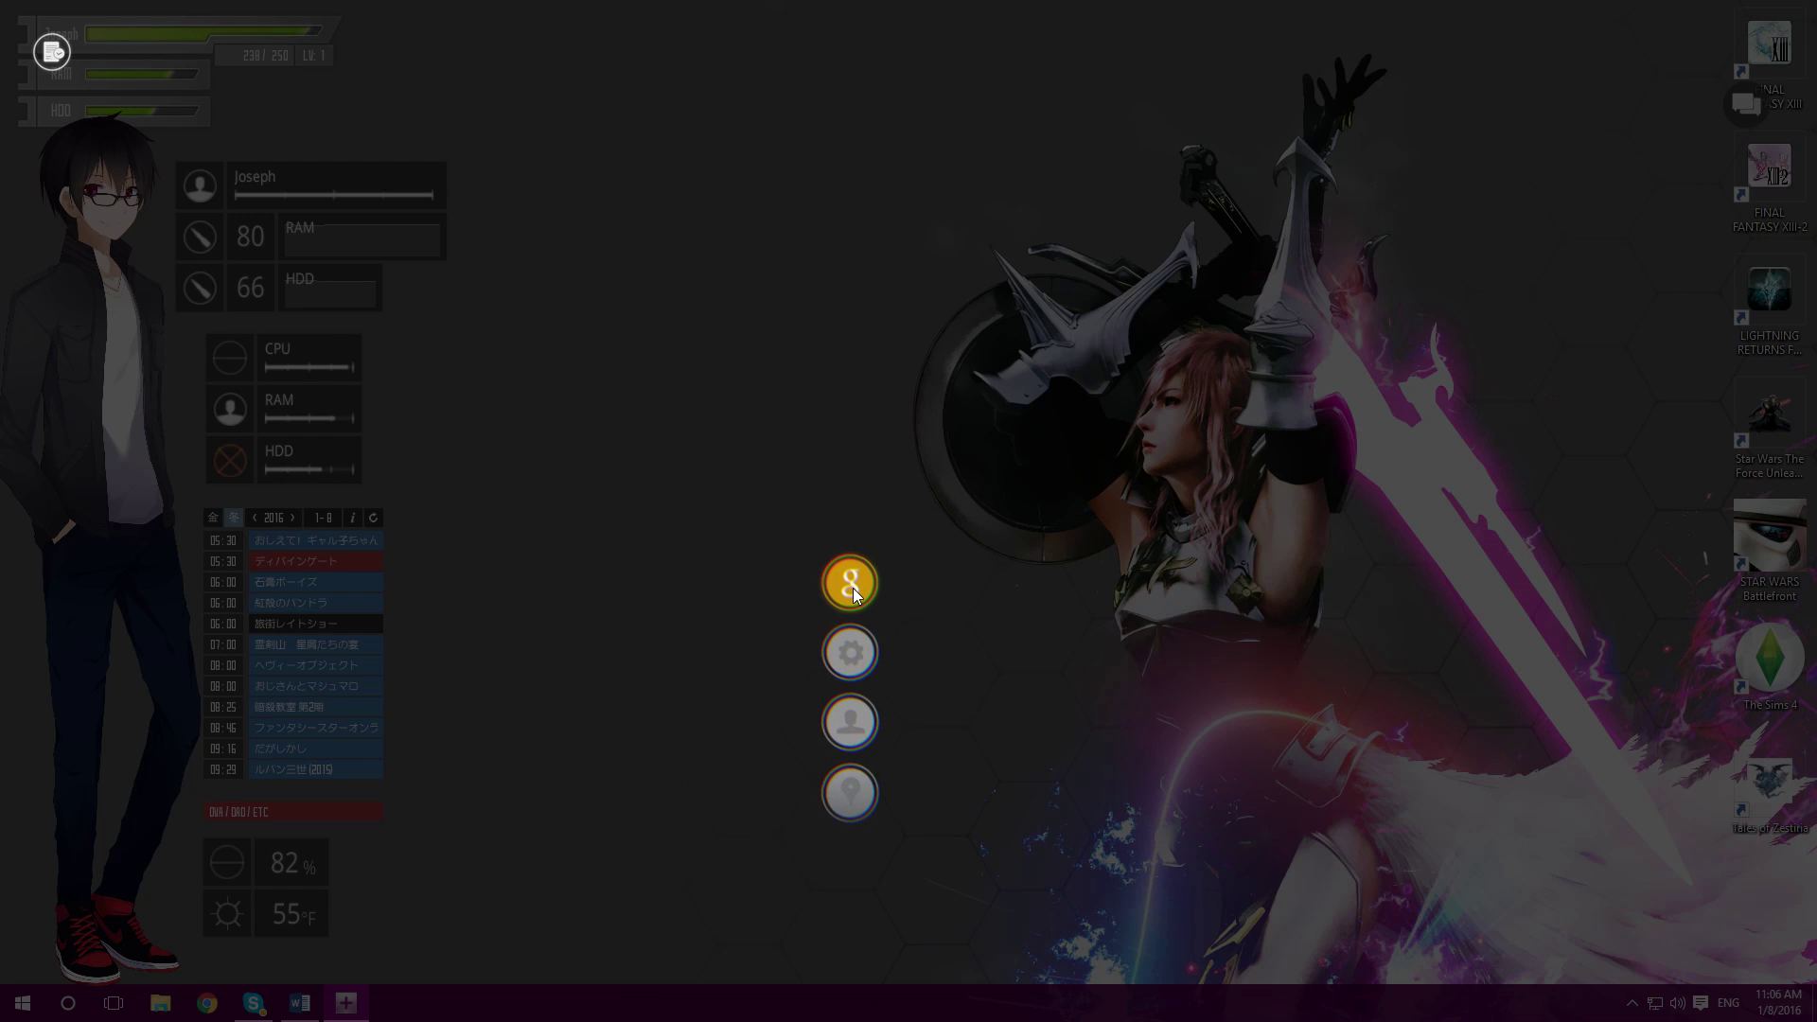
Step: Give the Program 2 launcher entry the 3dmax icon from the Suite folder
right_click(850, 590)
left_click(946, 570)
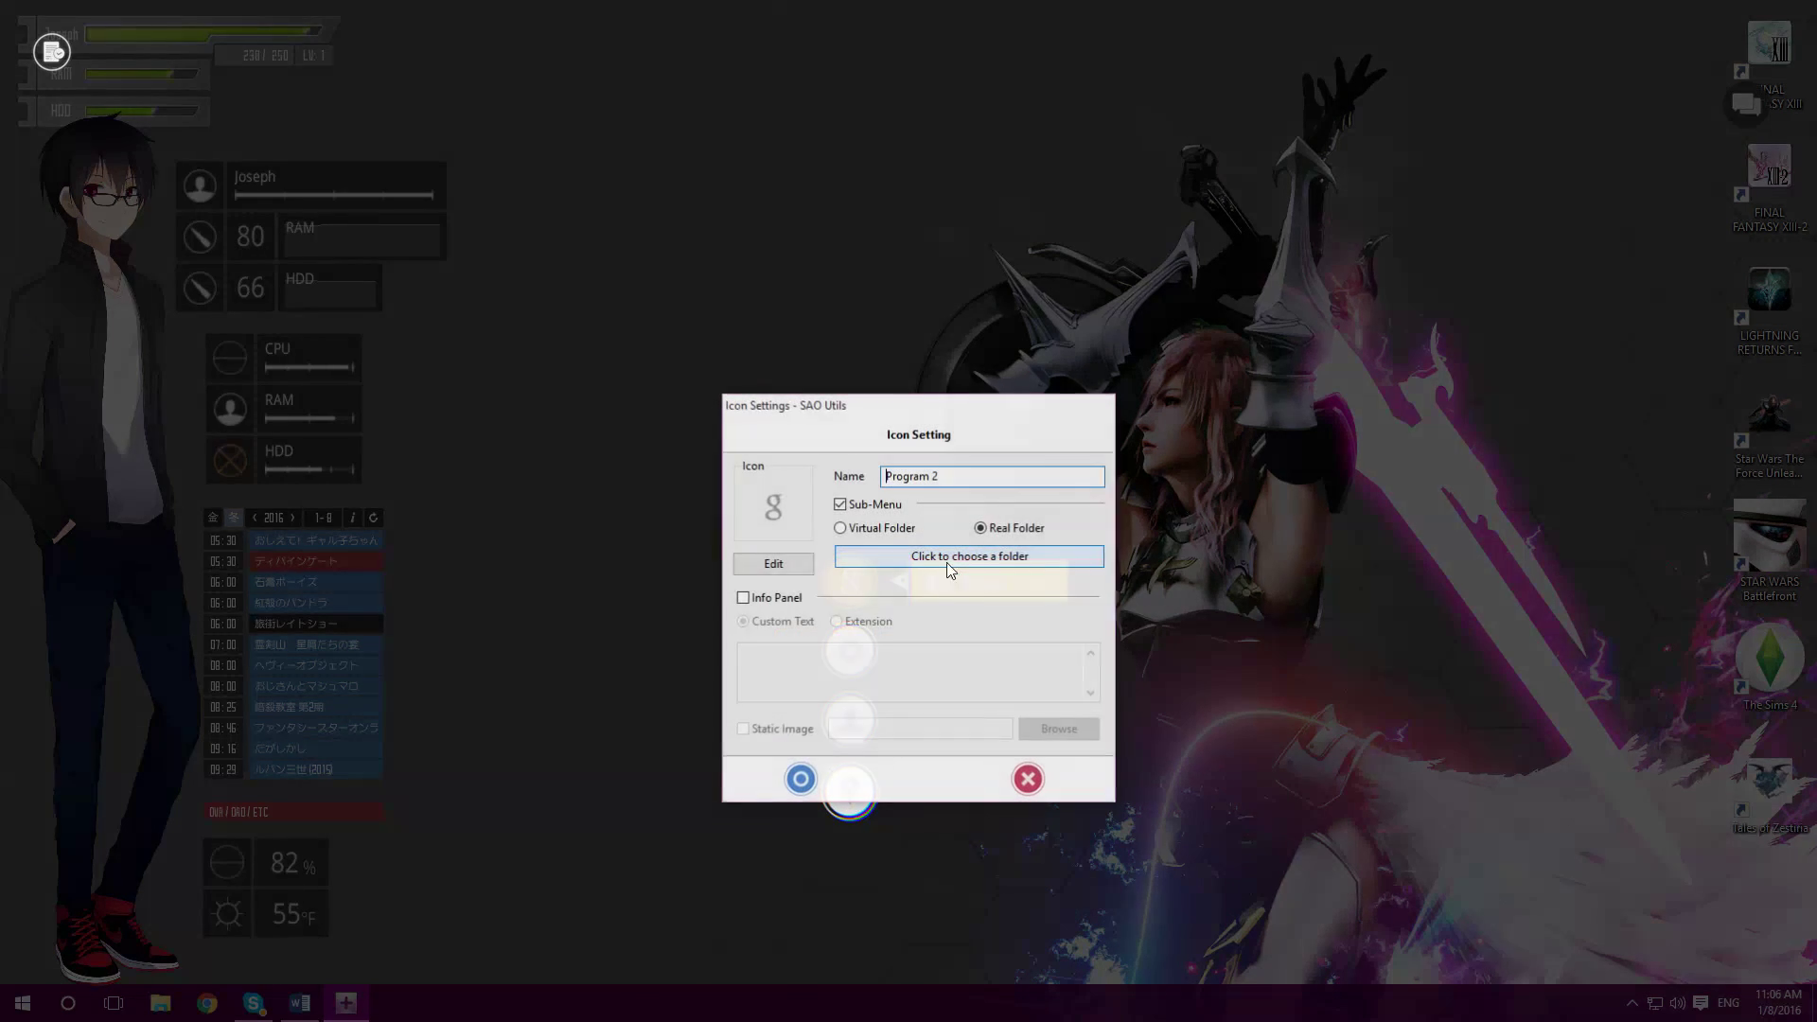
left_click(951, 566)
left_click(844, 591)
left_click(987, 541)
left_click(836, 625)
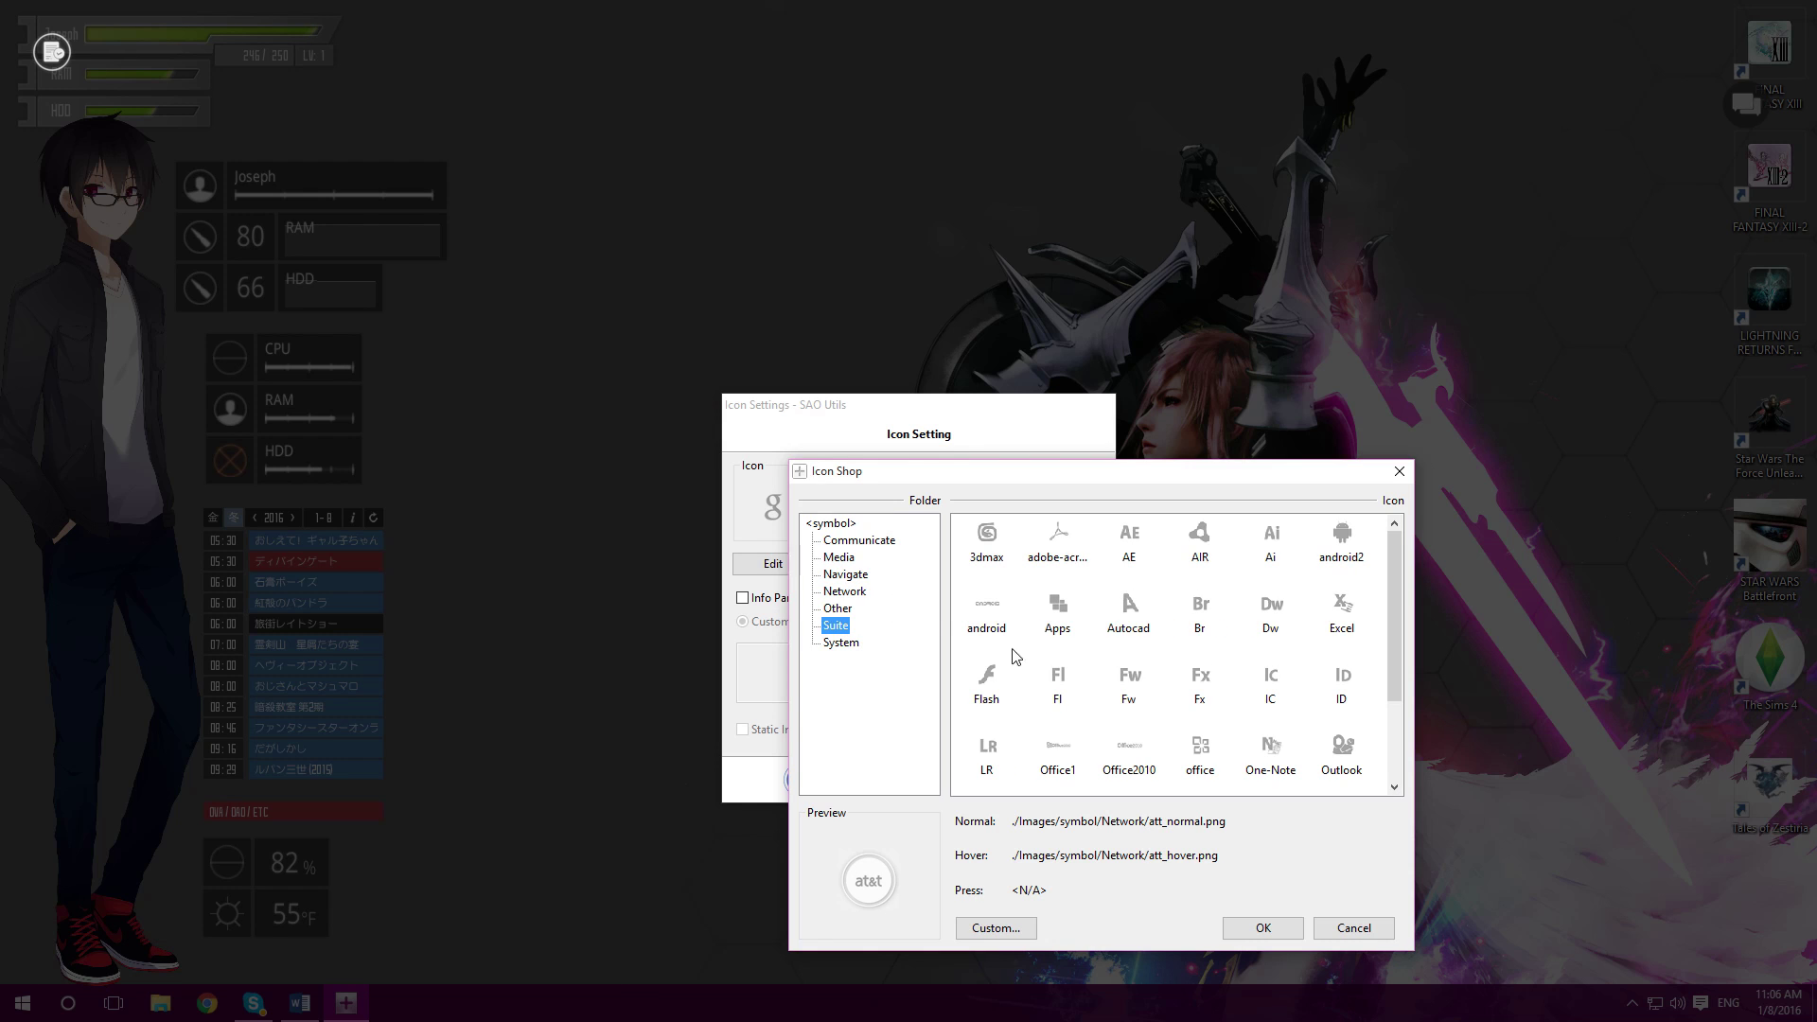
left_click(984, 565)
left_click(1250, 923)
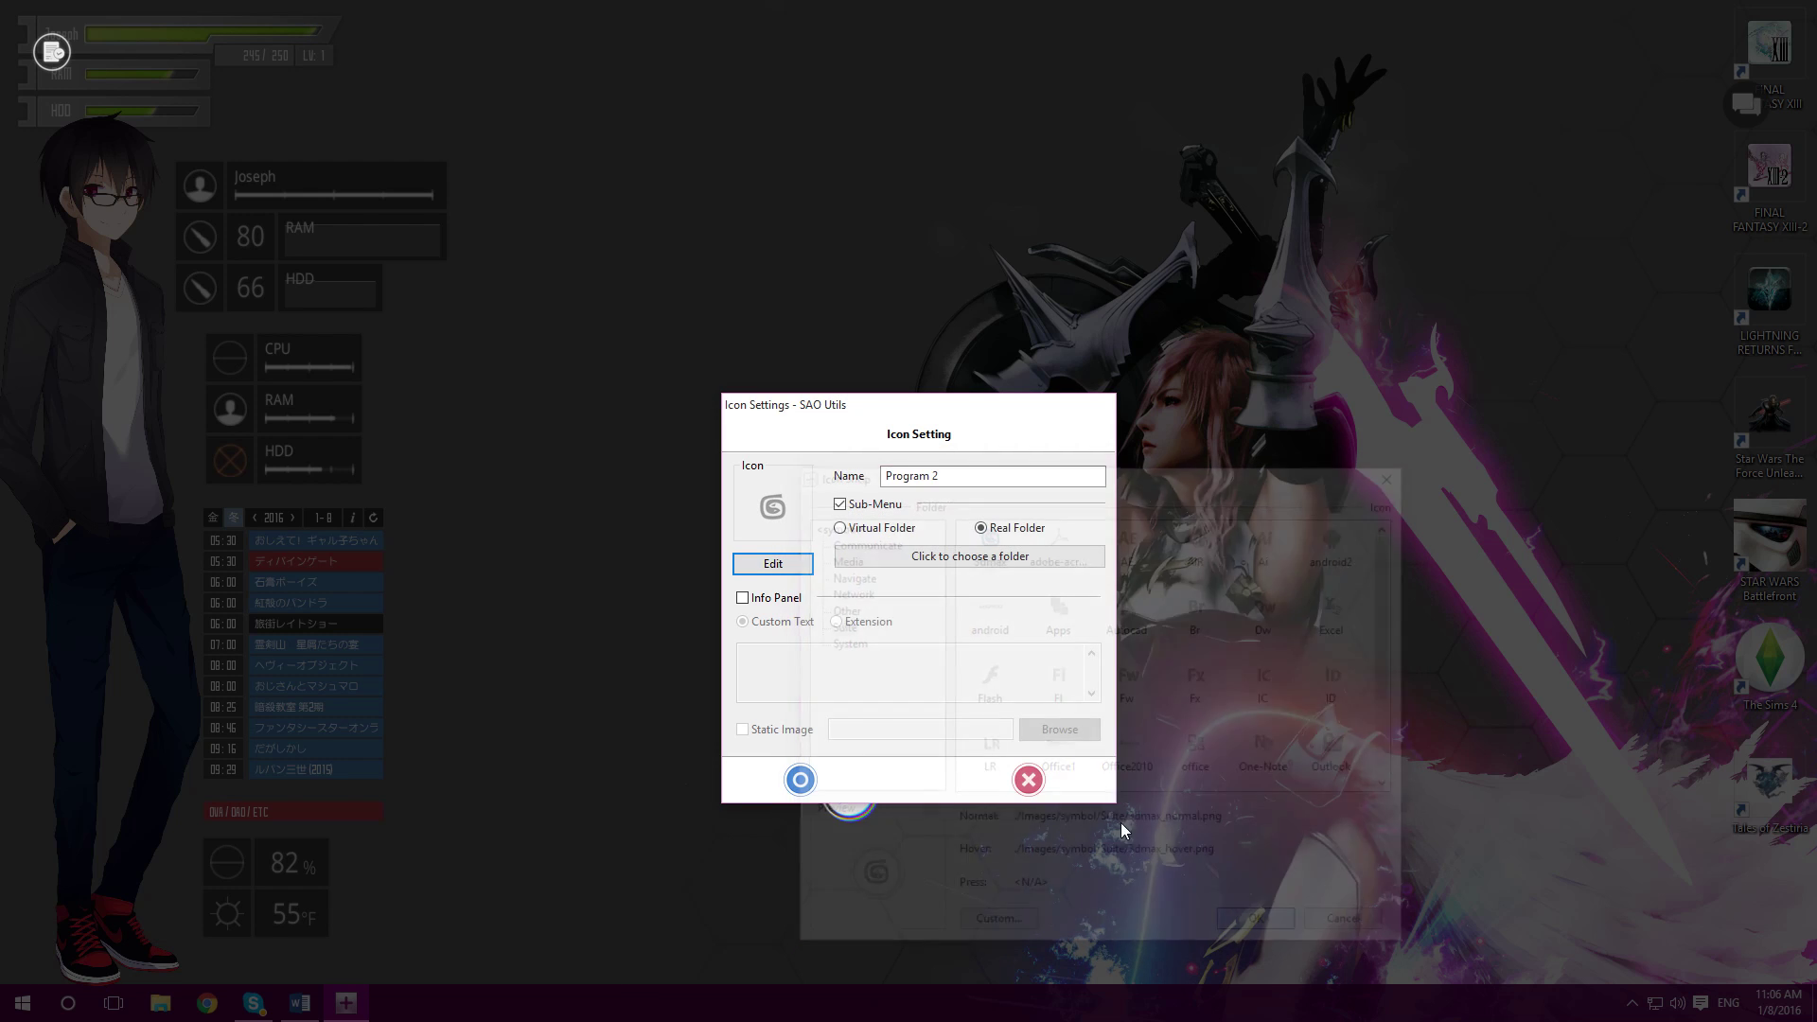
Step: Save the Program 2 icon settings, switch its sub-menu to a virtual folder, and agree to drop the old menu
left_click(797, 778)
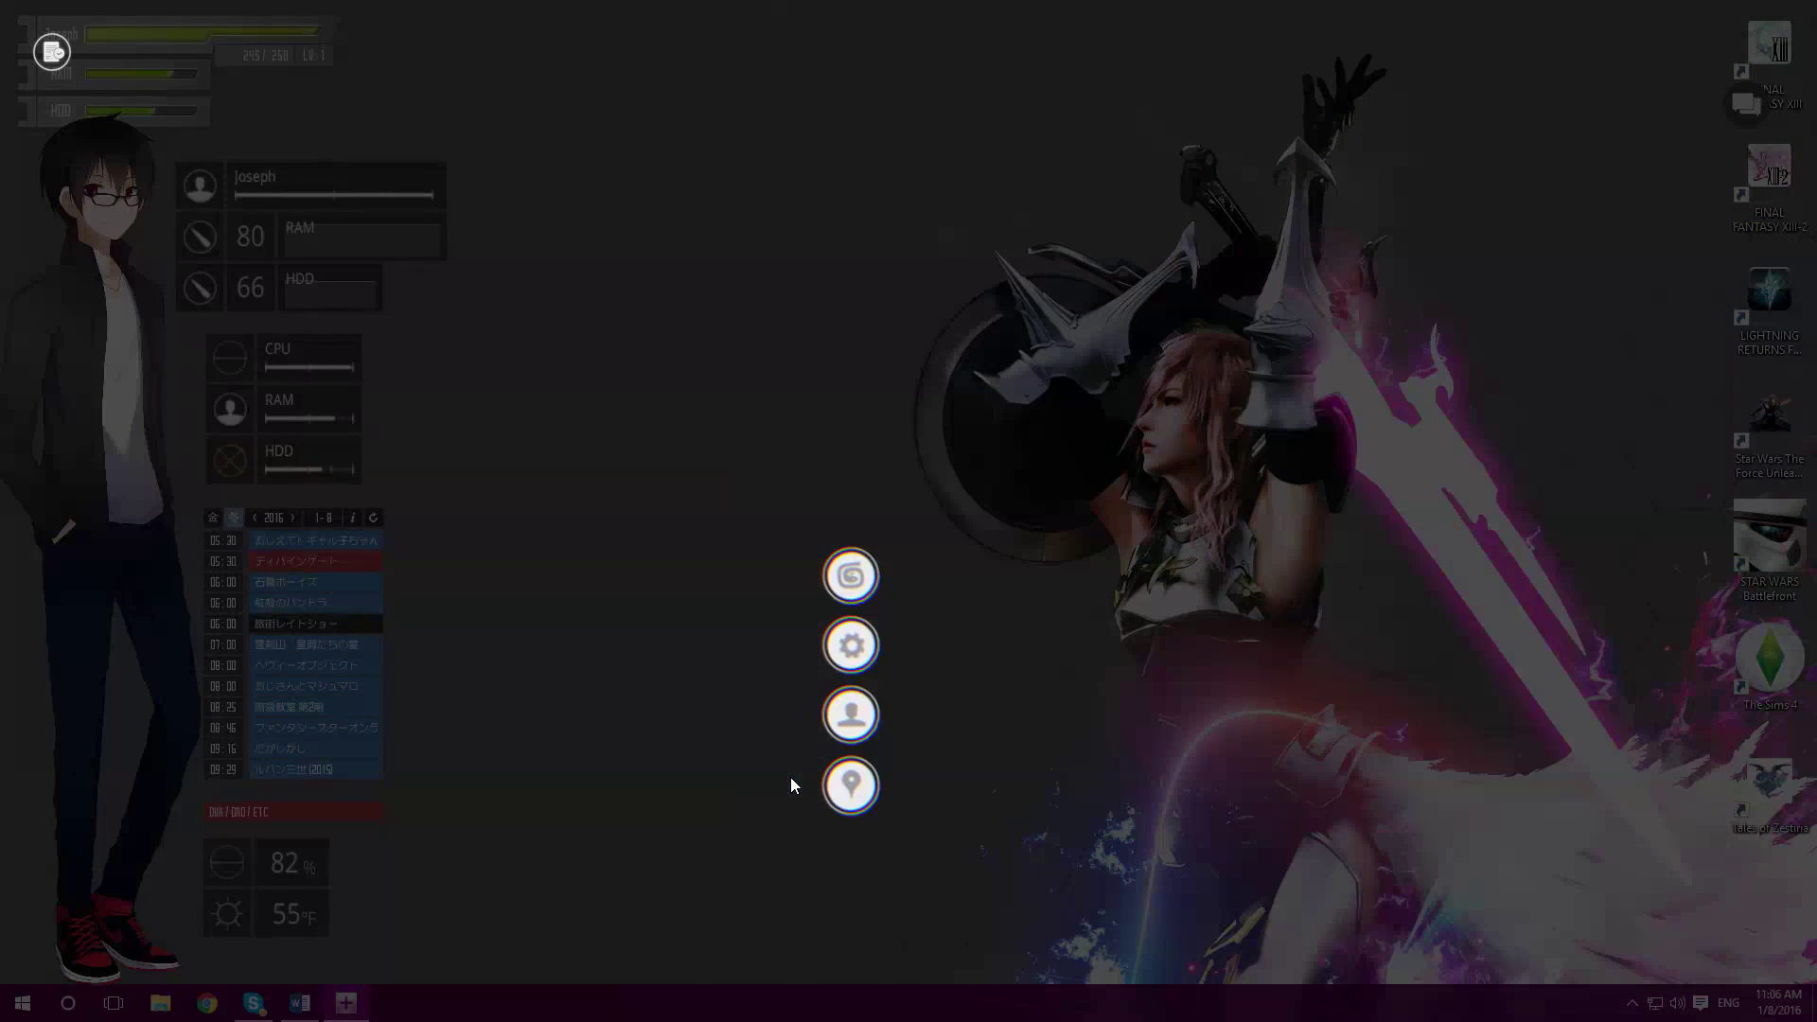
right_click(856, 581)
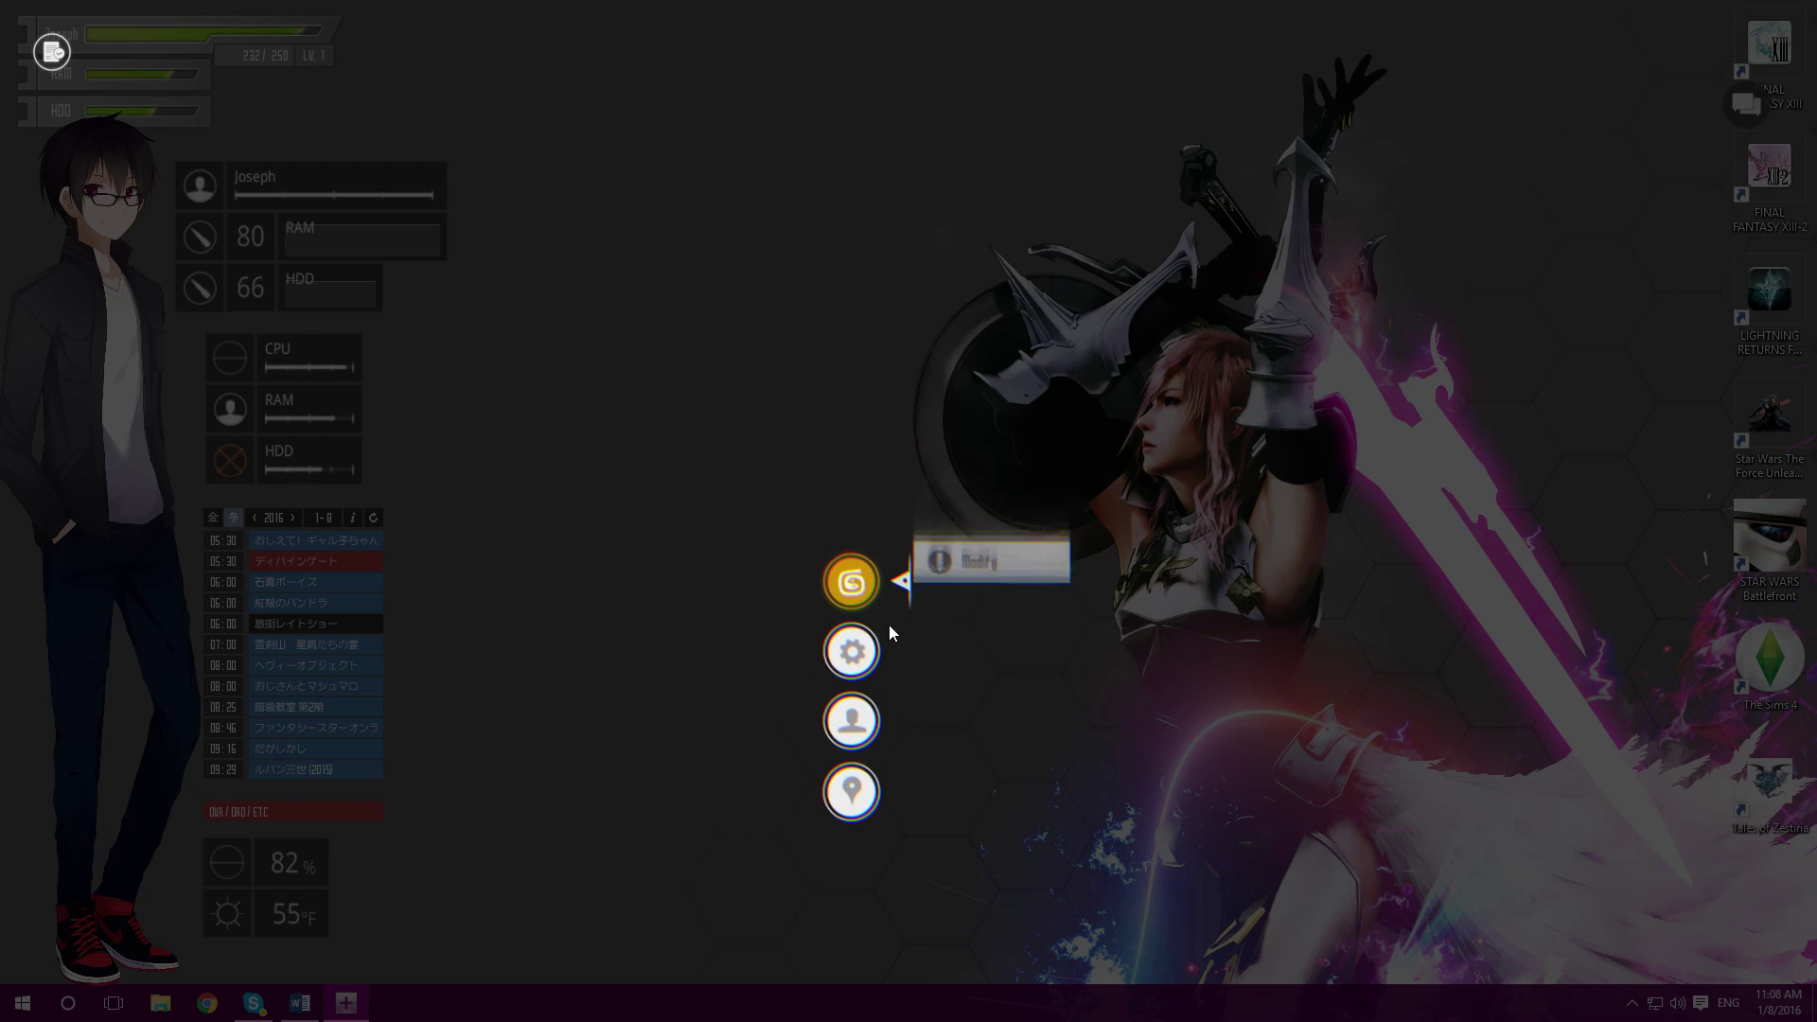
left_click(985, 589)
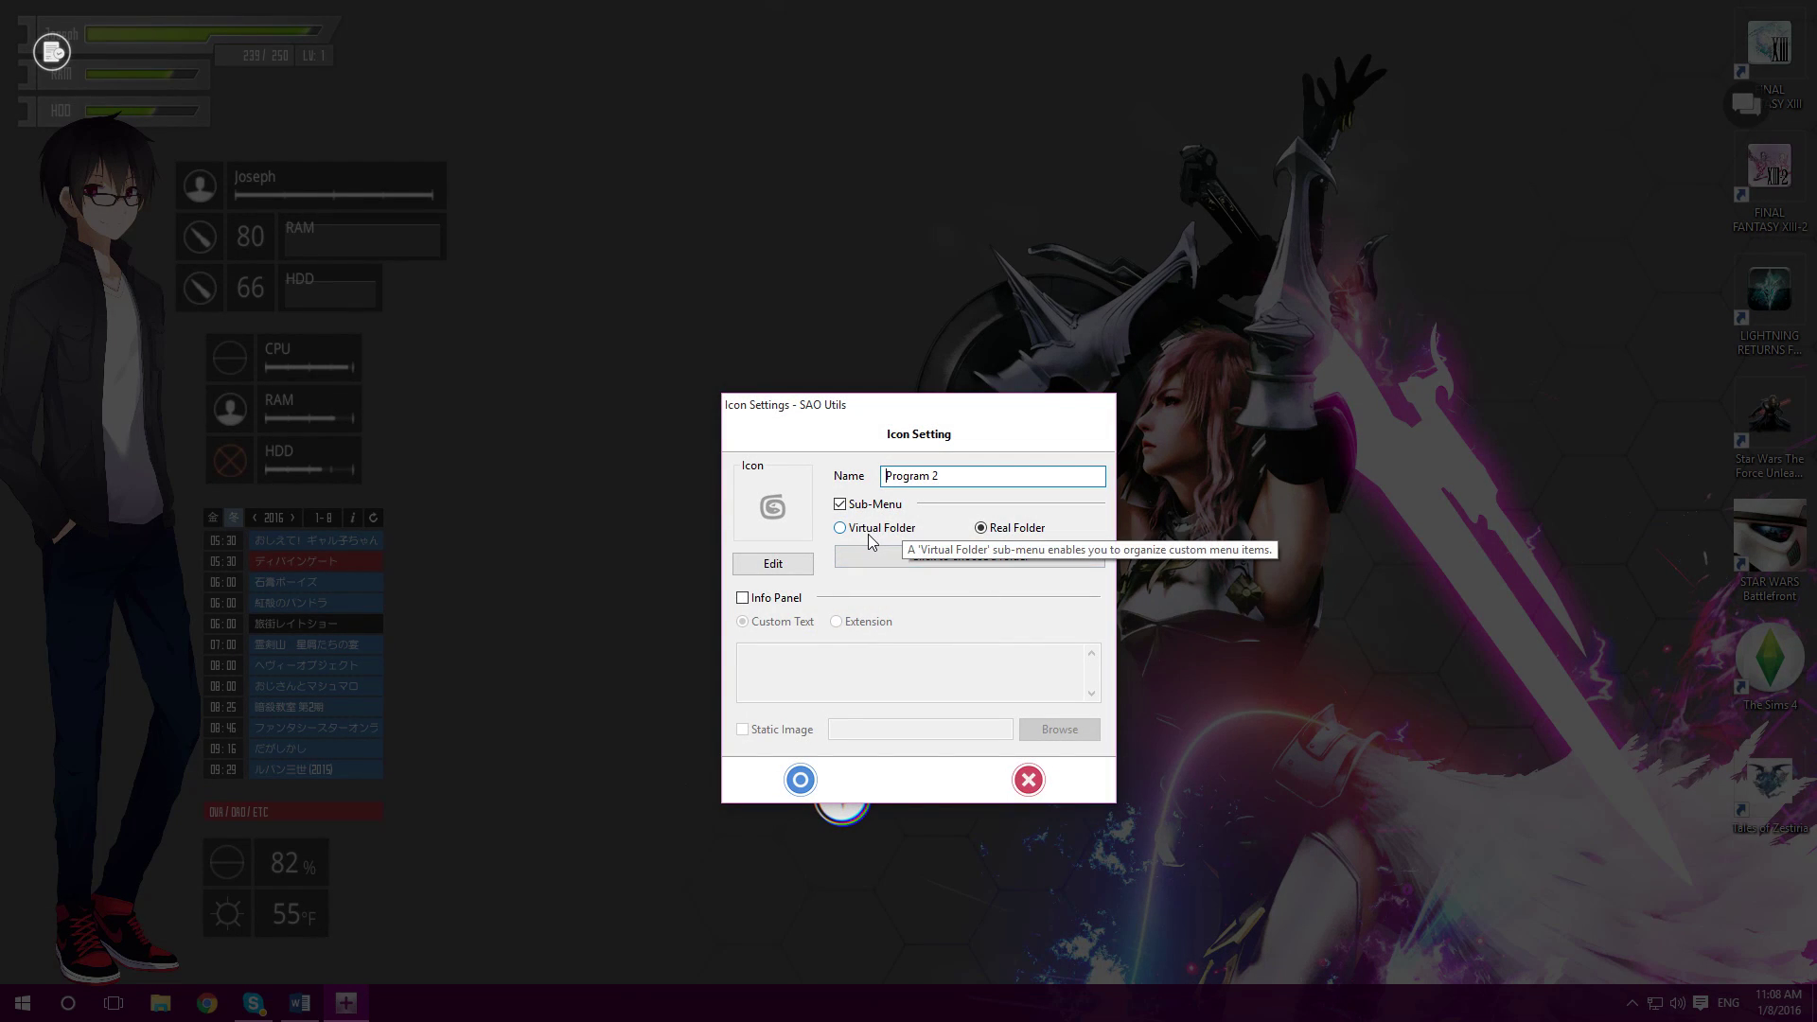
left_click(840, 528)
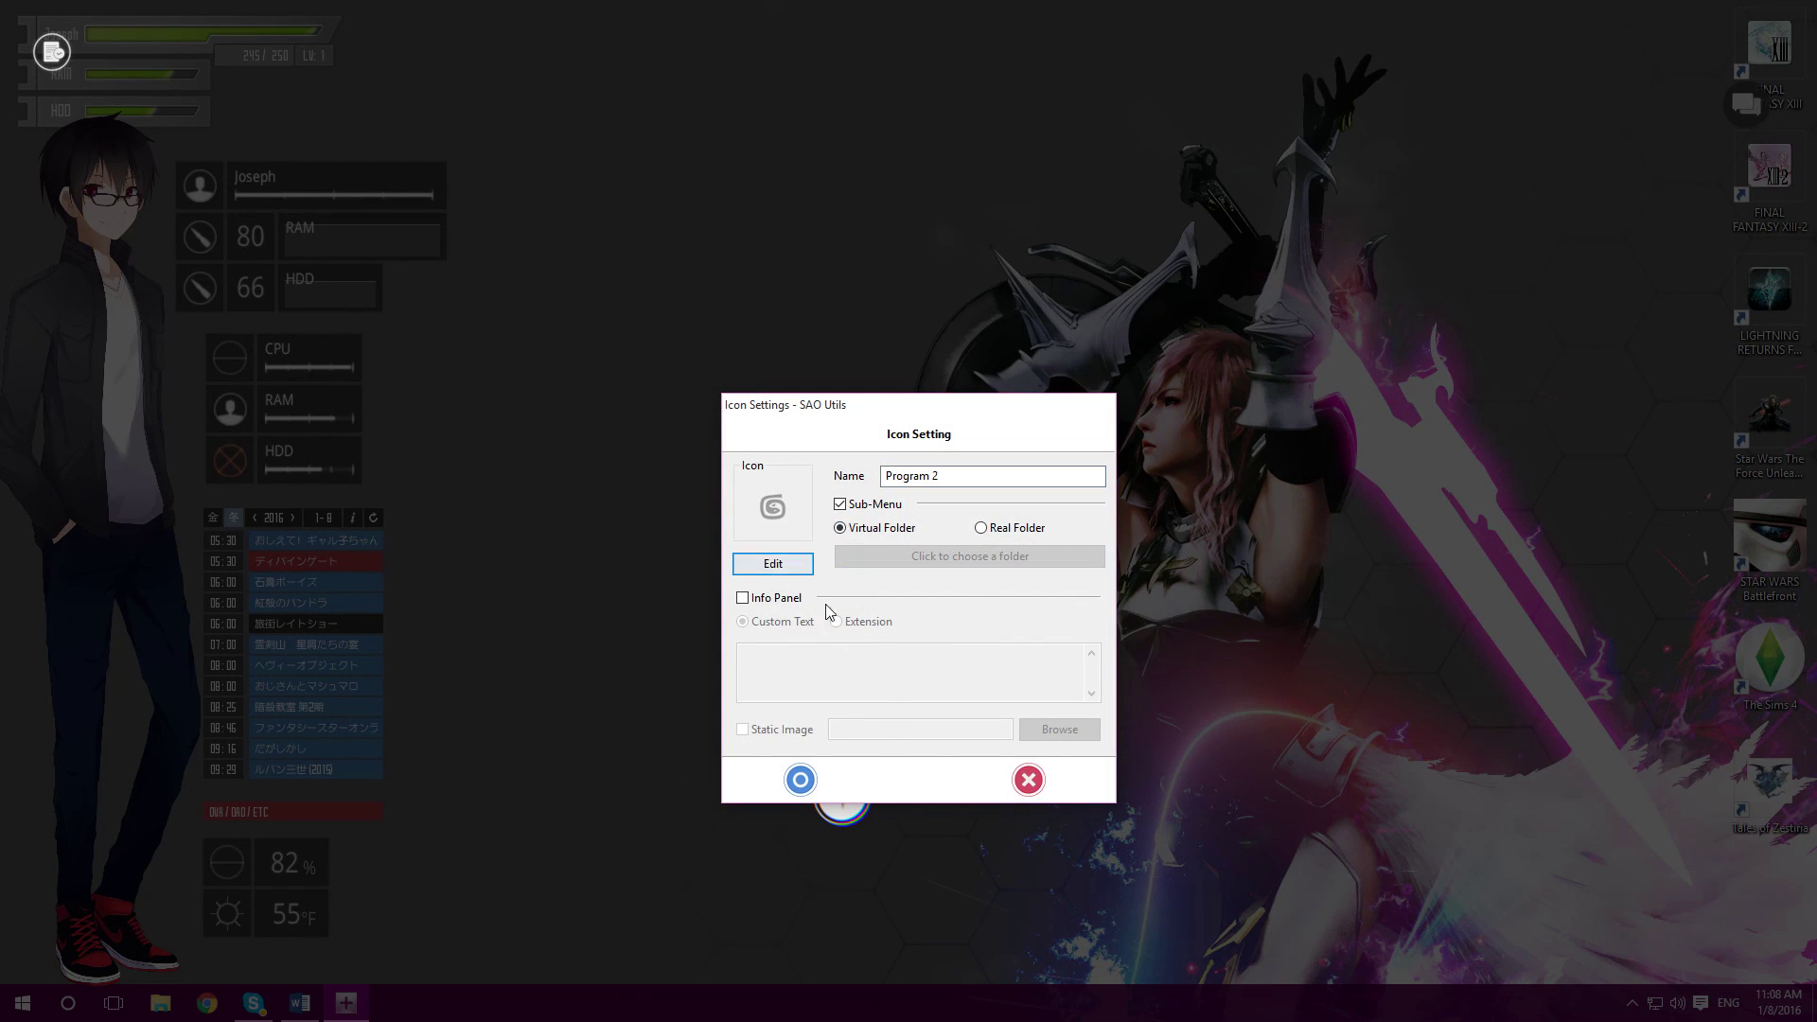
left_click(800, 779)
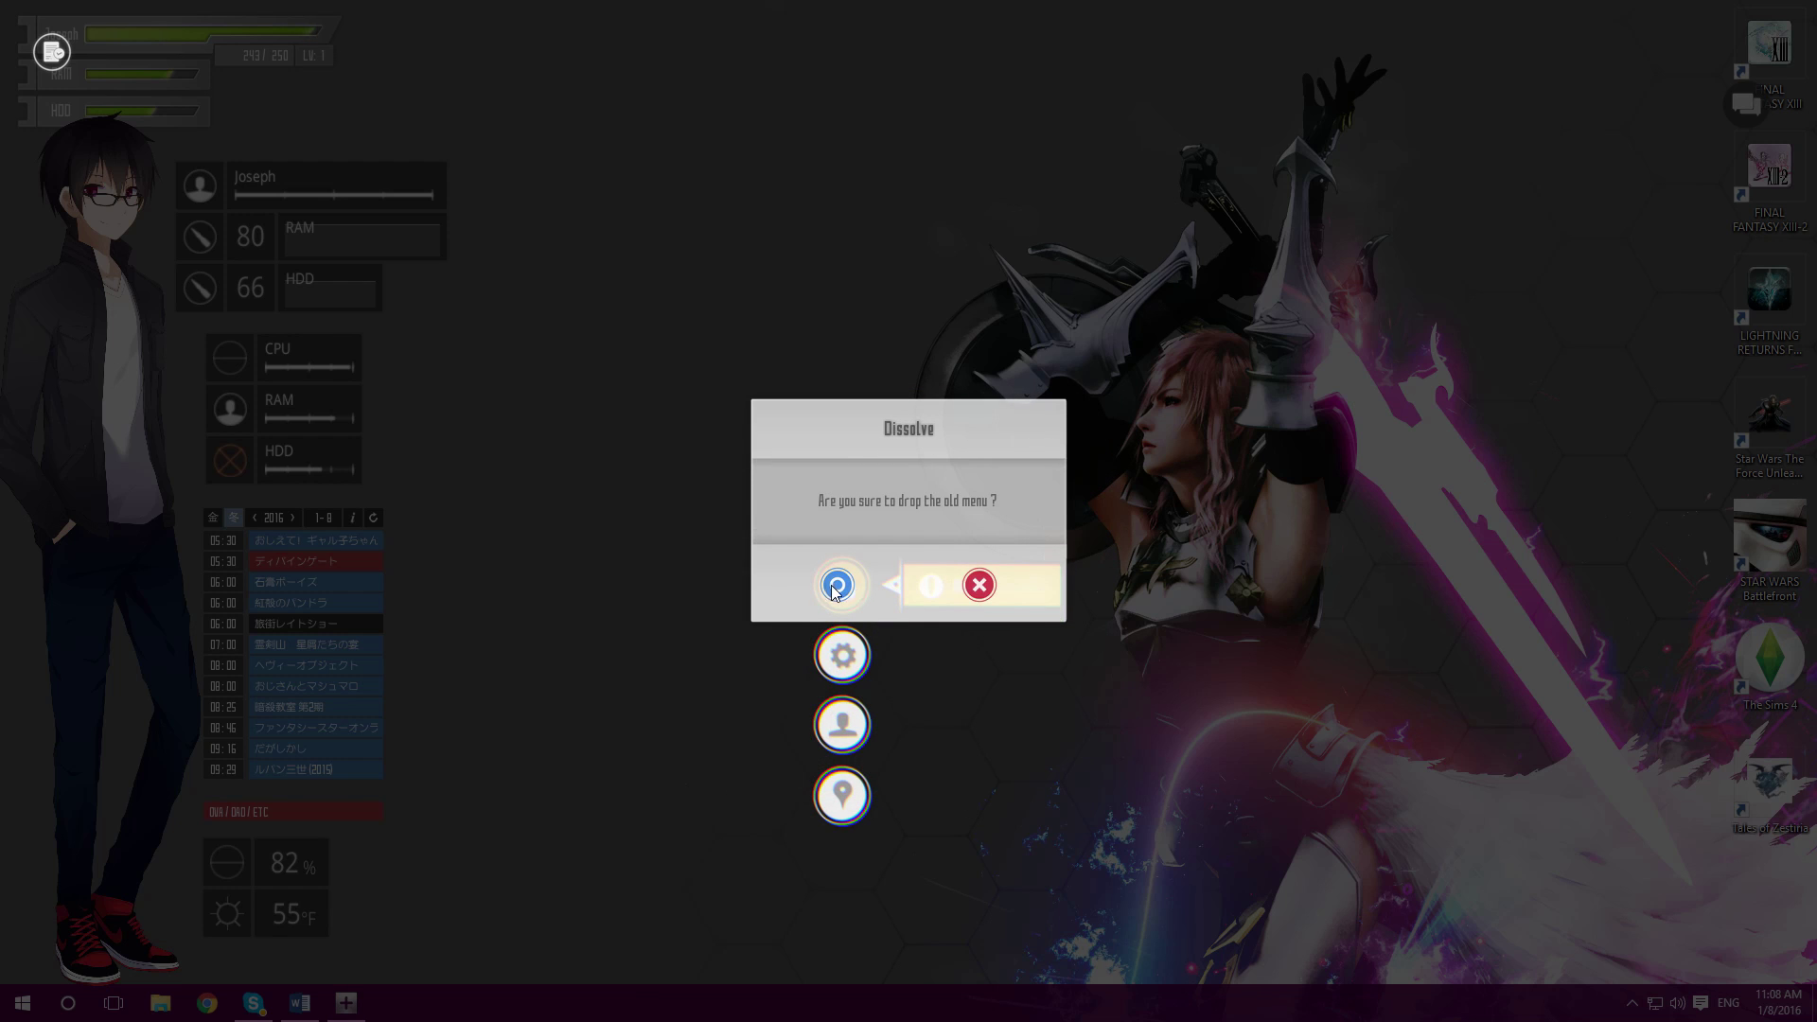
left_click(838, 591)
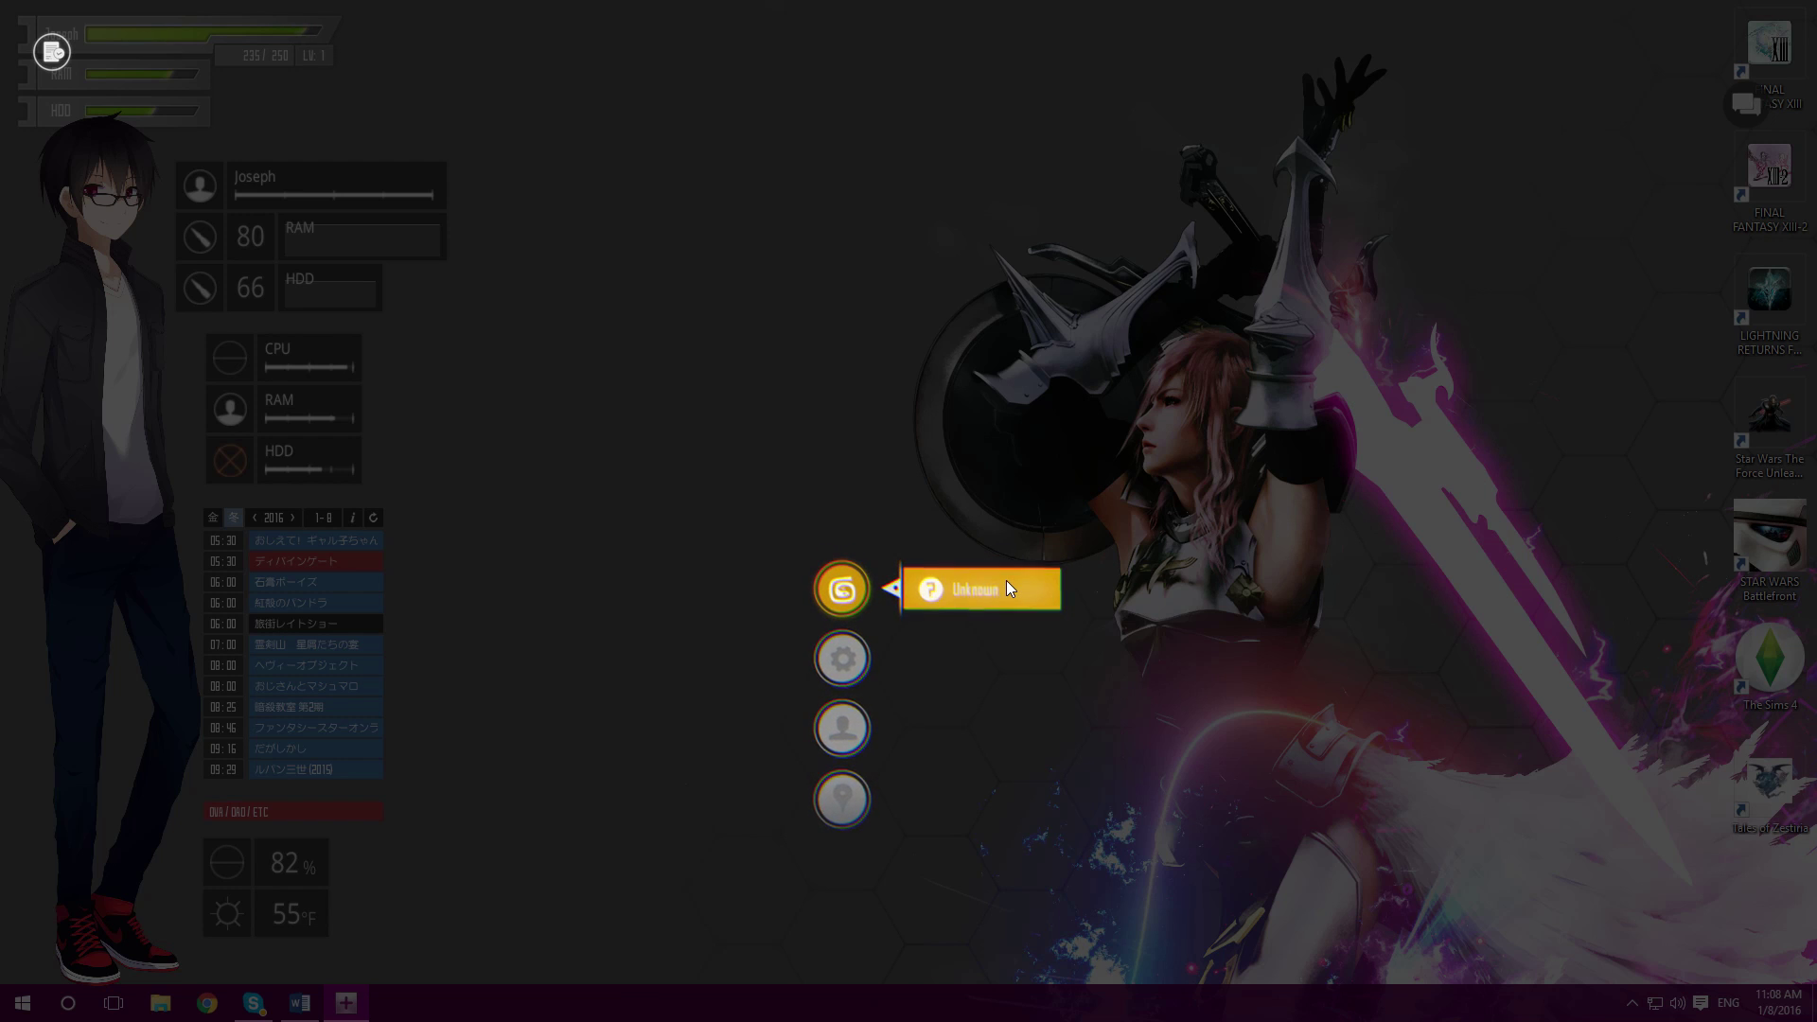
Step: Add three more placeholder entries to the Program 2 sub-menu
left_click(991, 577)
left_click(958, 582)
left_click(985, 567)
left_click(958, 568)
left_click(1003, 555)
left_click(960, 546)
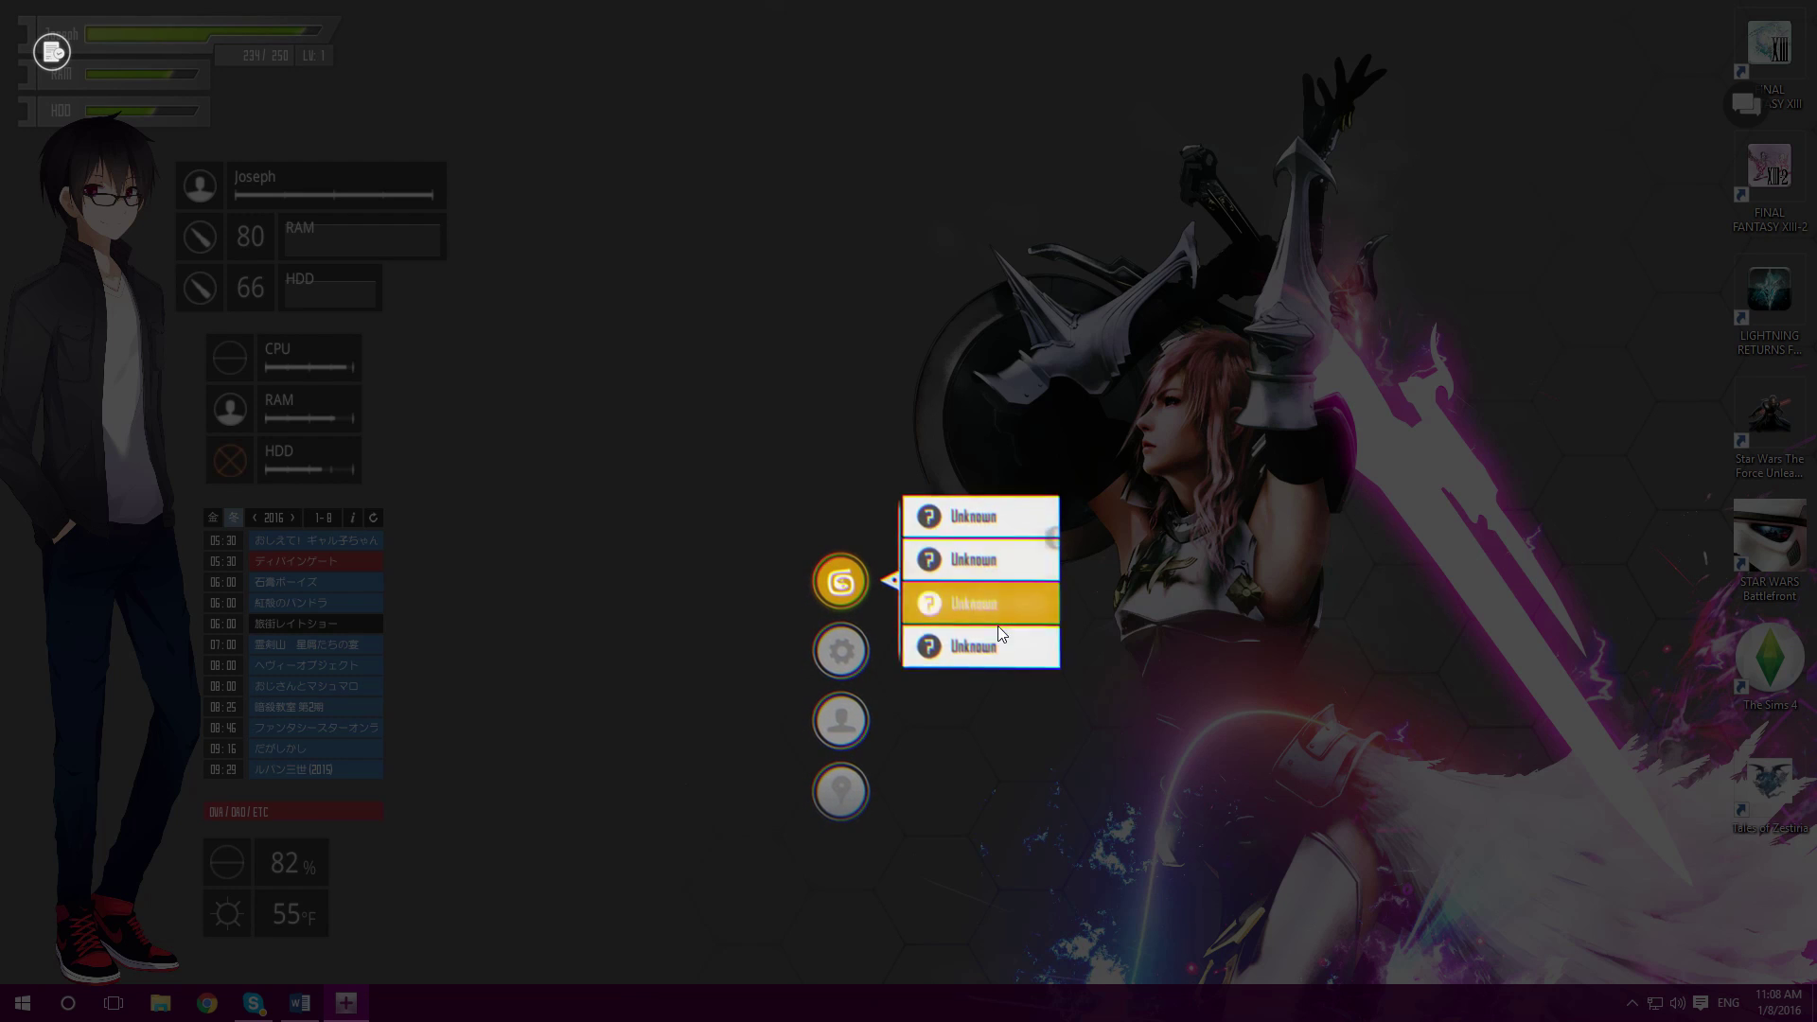
Step: Browse the icon shop folders and give the first Program 2 sub-menu entry the iTunes icon from the Media folder
left_click(961, 511)
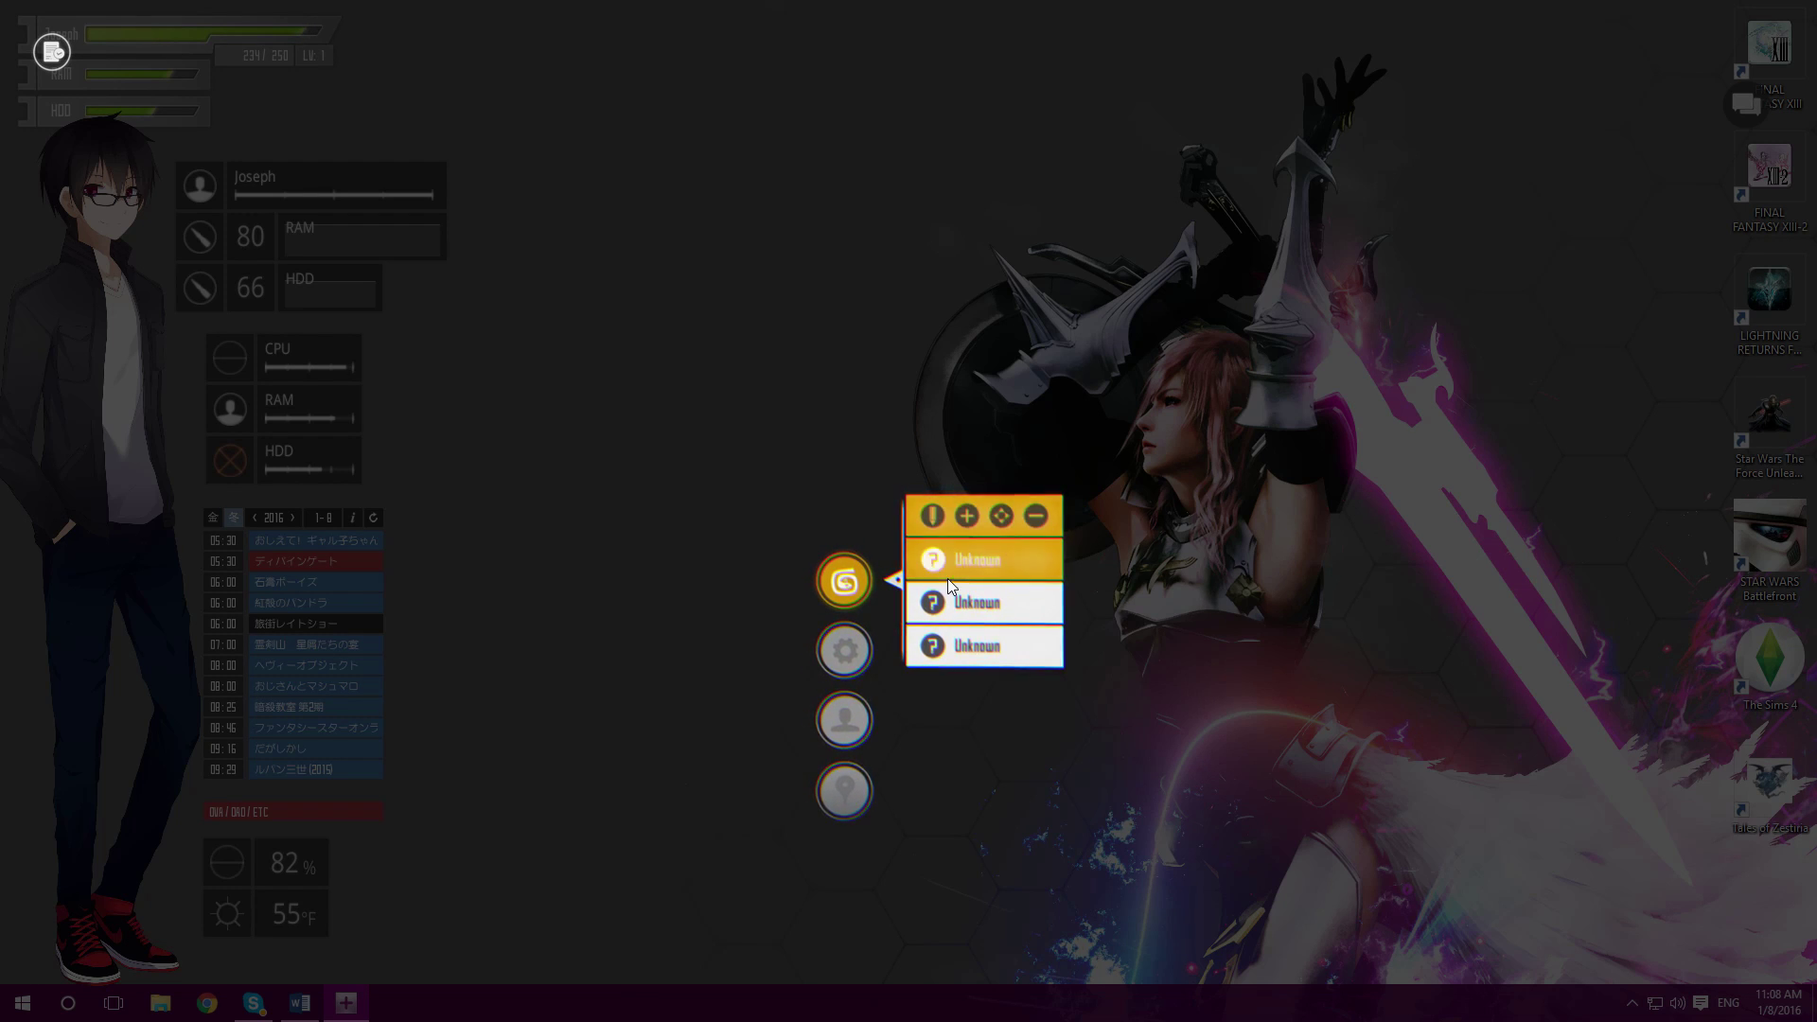
left_click(929, 530)
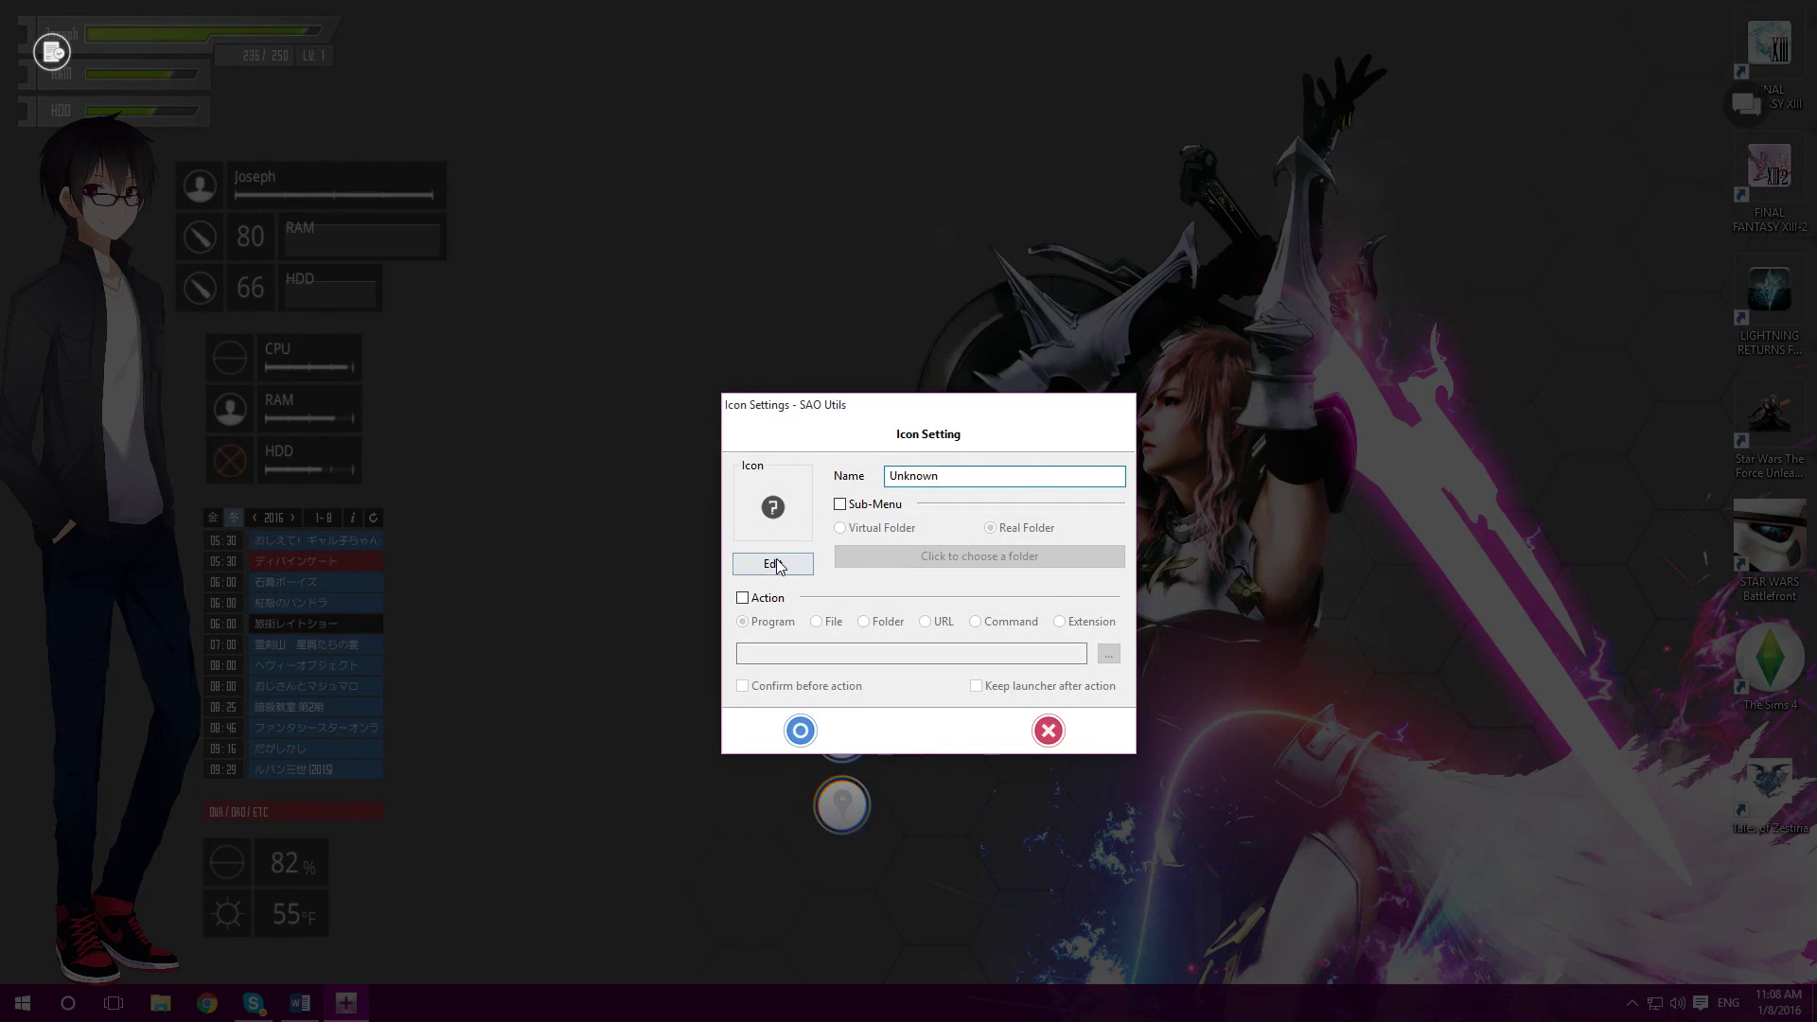
left_click(775, 565)
left_click(838, 558)
left_click(844, 591)
left_click(841, 644)
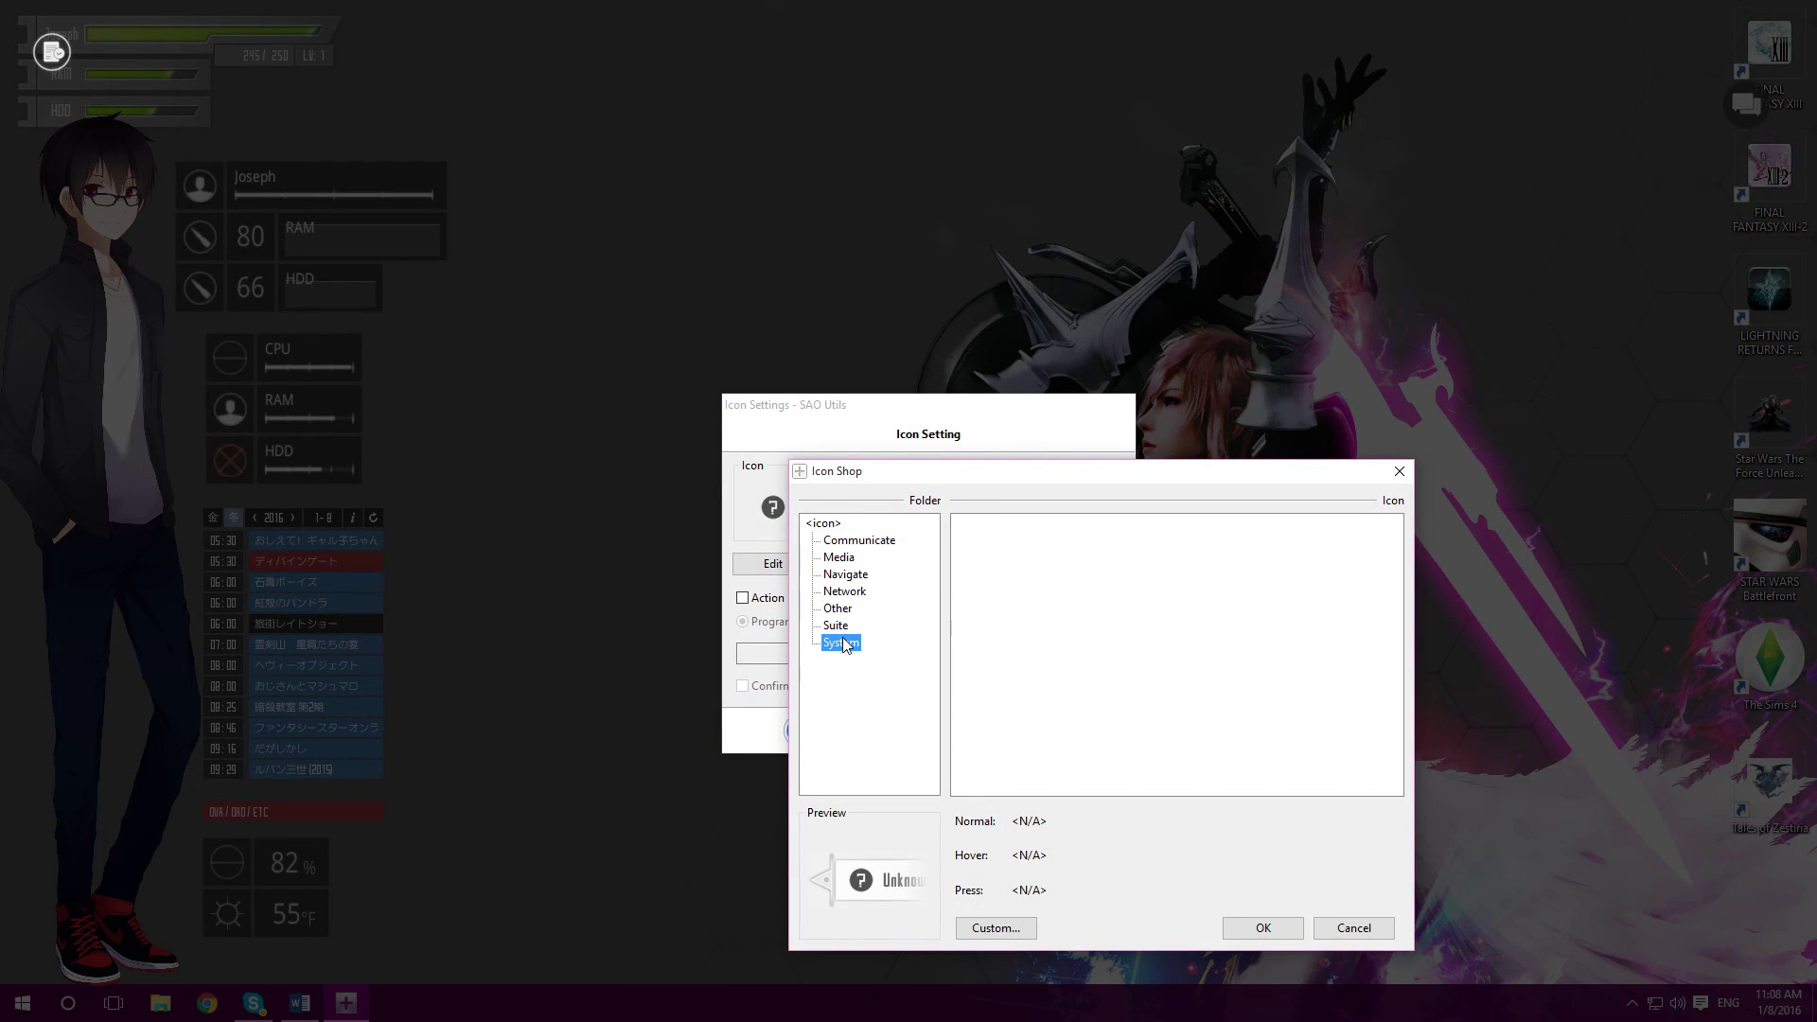
scroll(1093, 569, "down", 2)
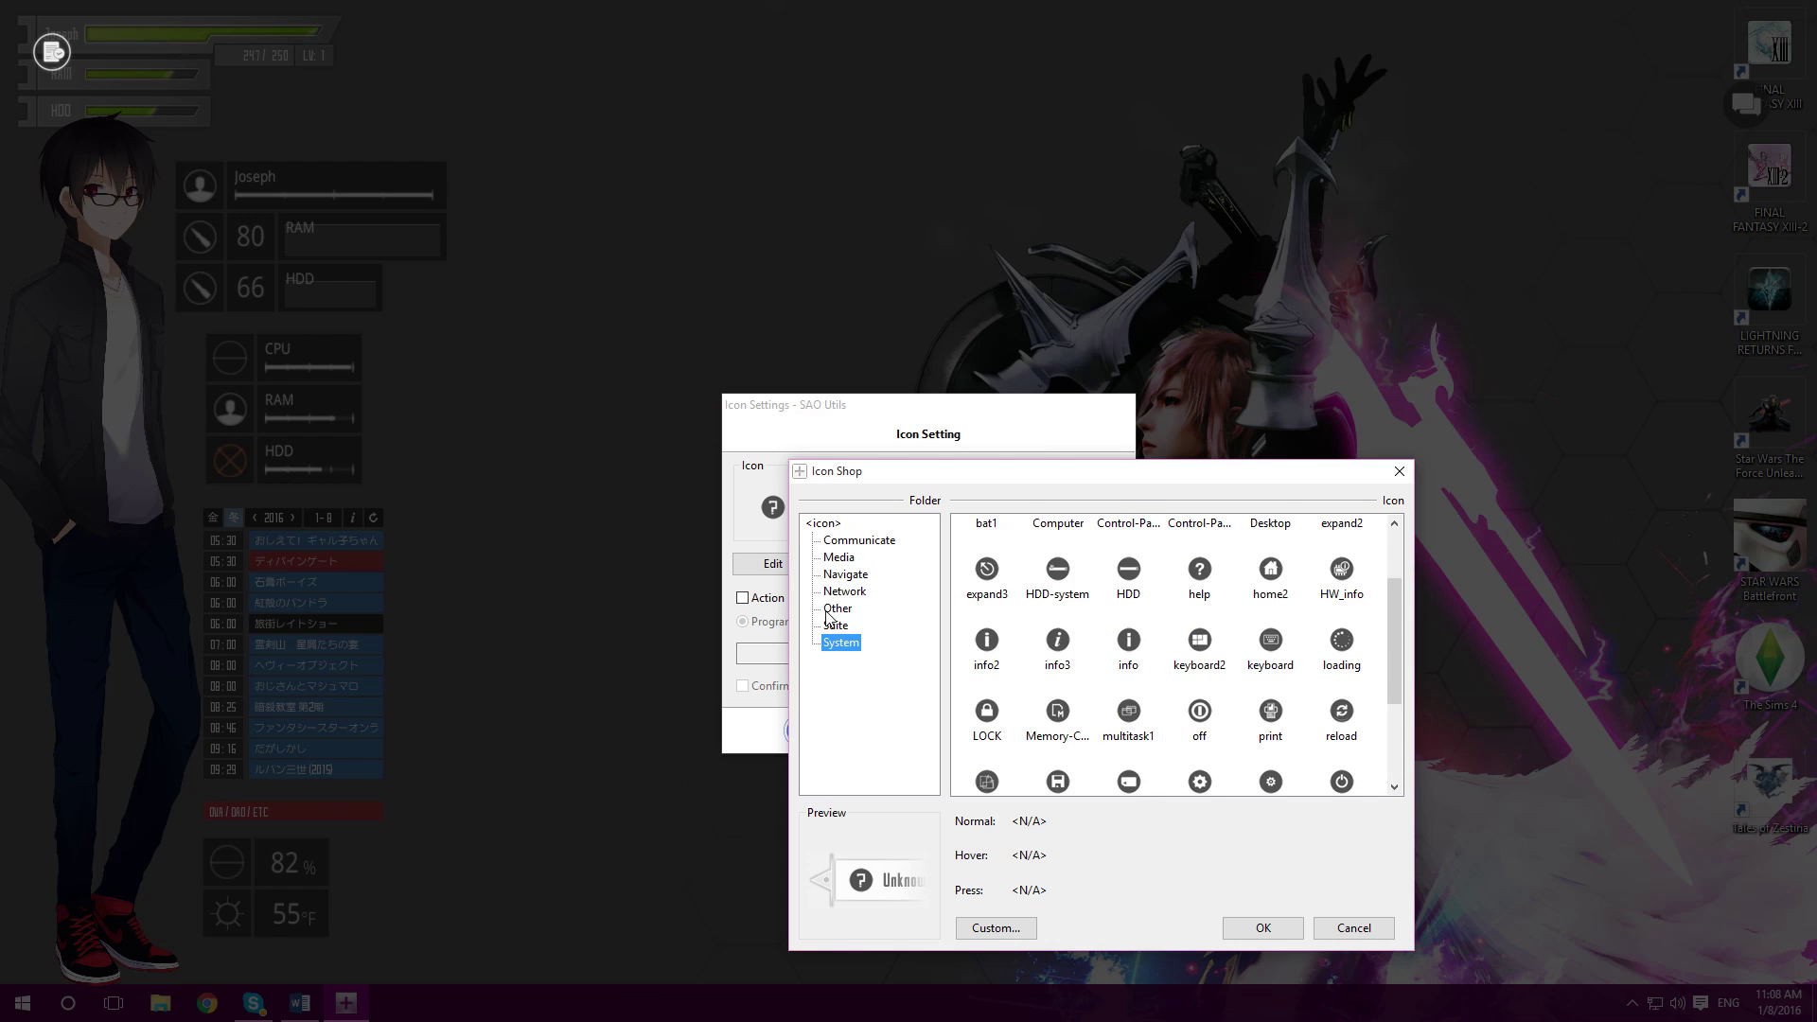
left_click(844, 593)
left_click(846, 575)
left_click(839, 557)
scroll(1080, 593, "down", 2)
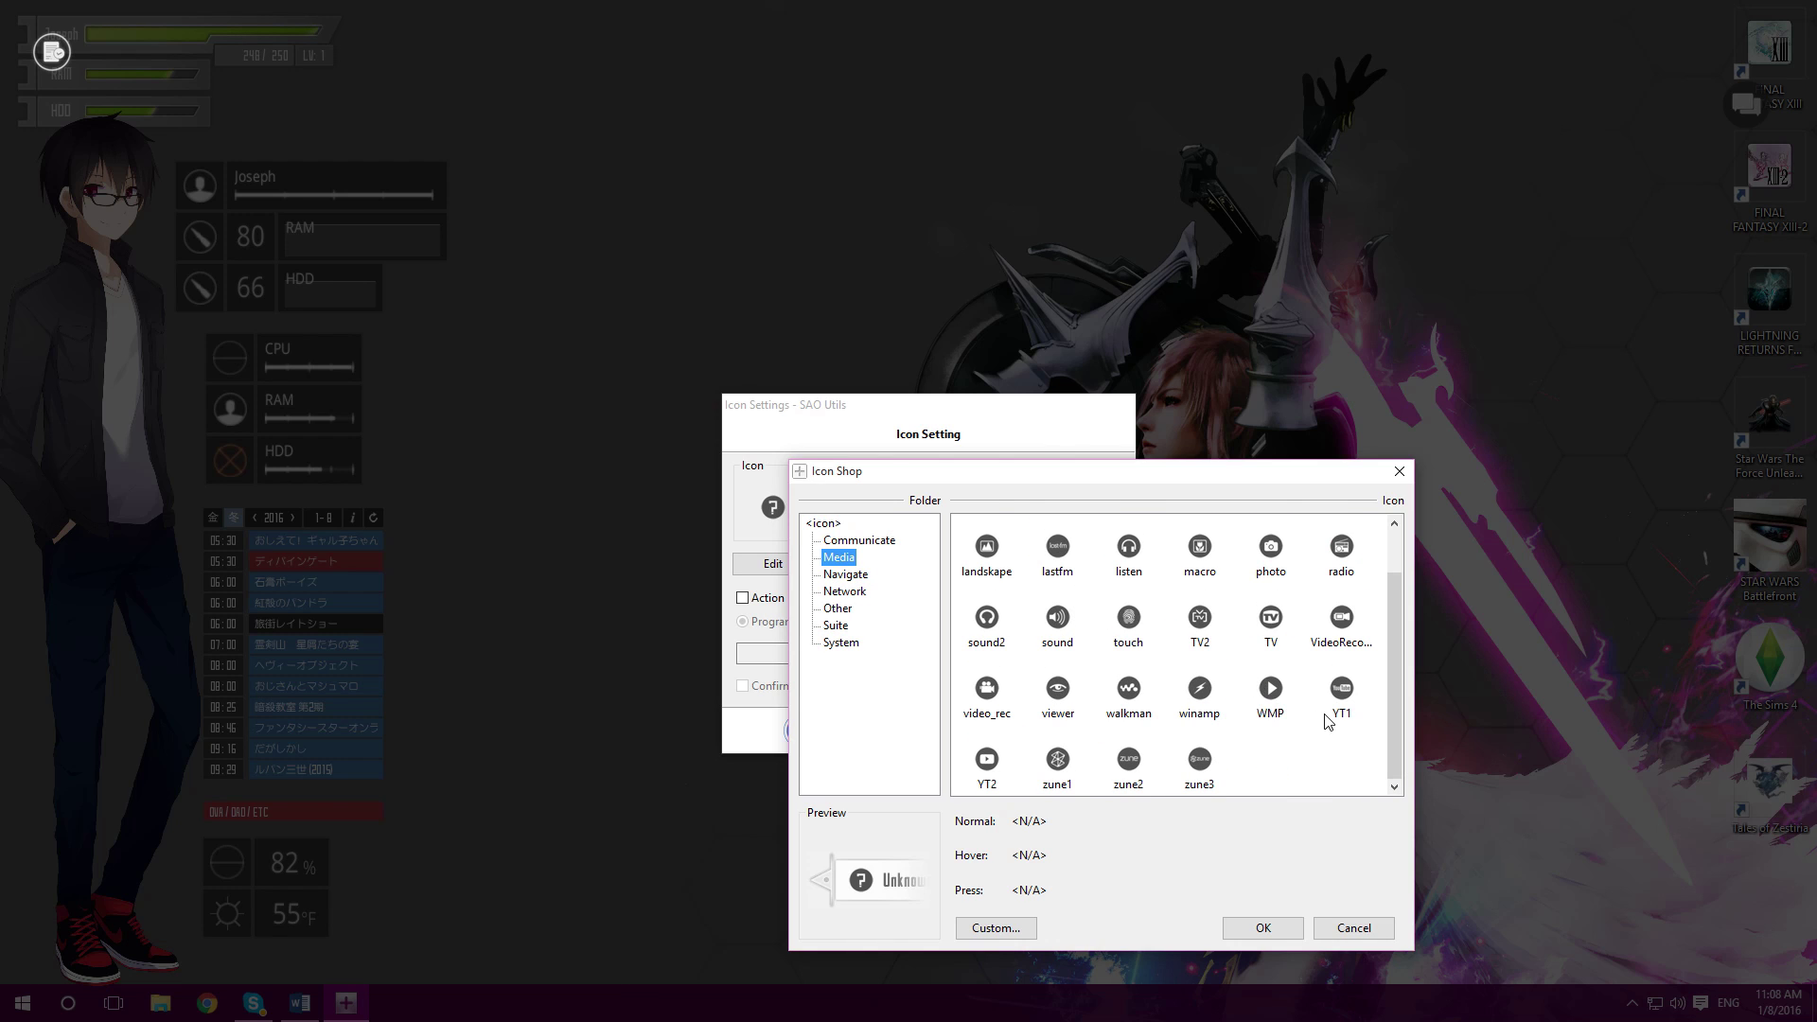
scroll(1329, 724, "up", 1)
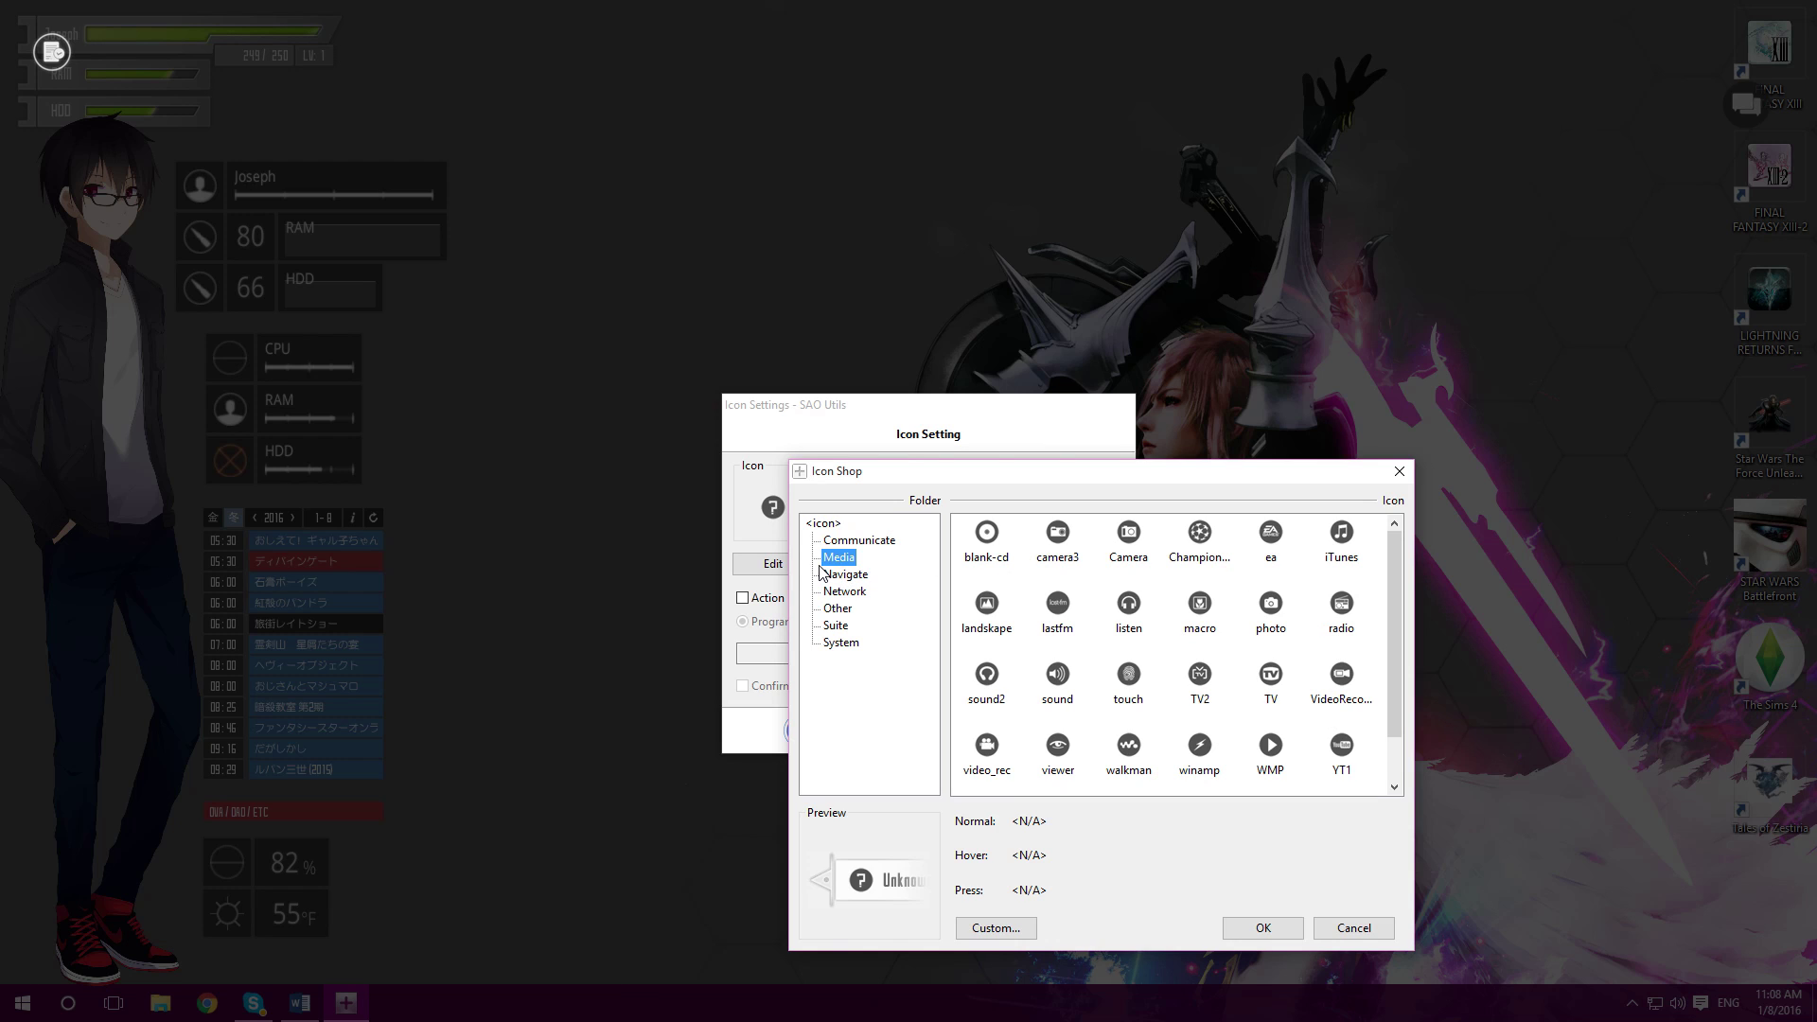
double_click(1356, 549)
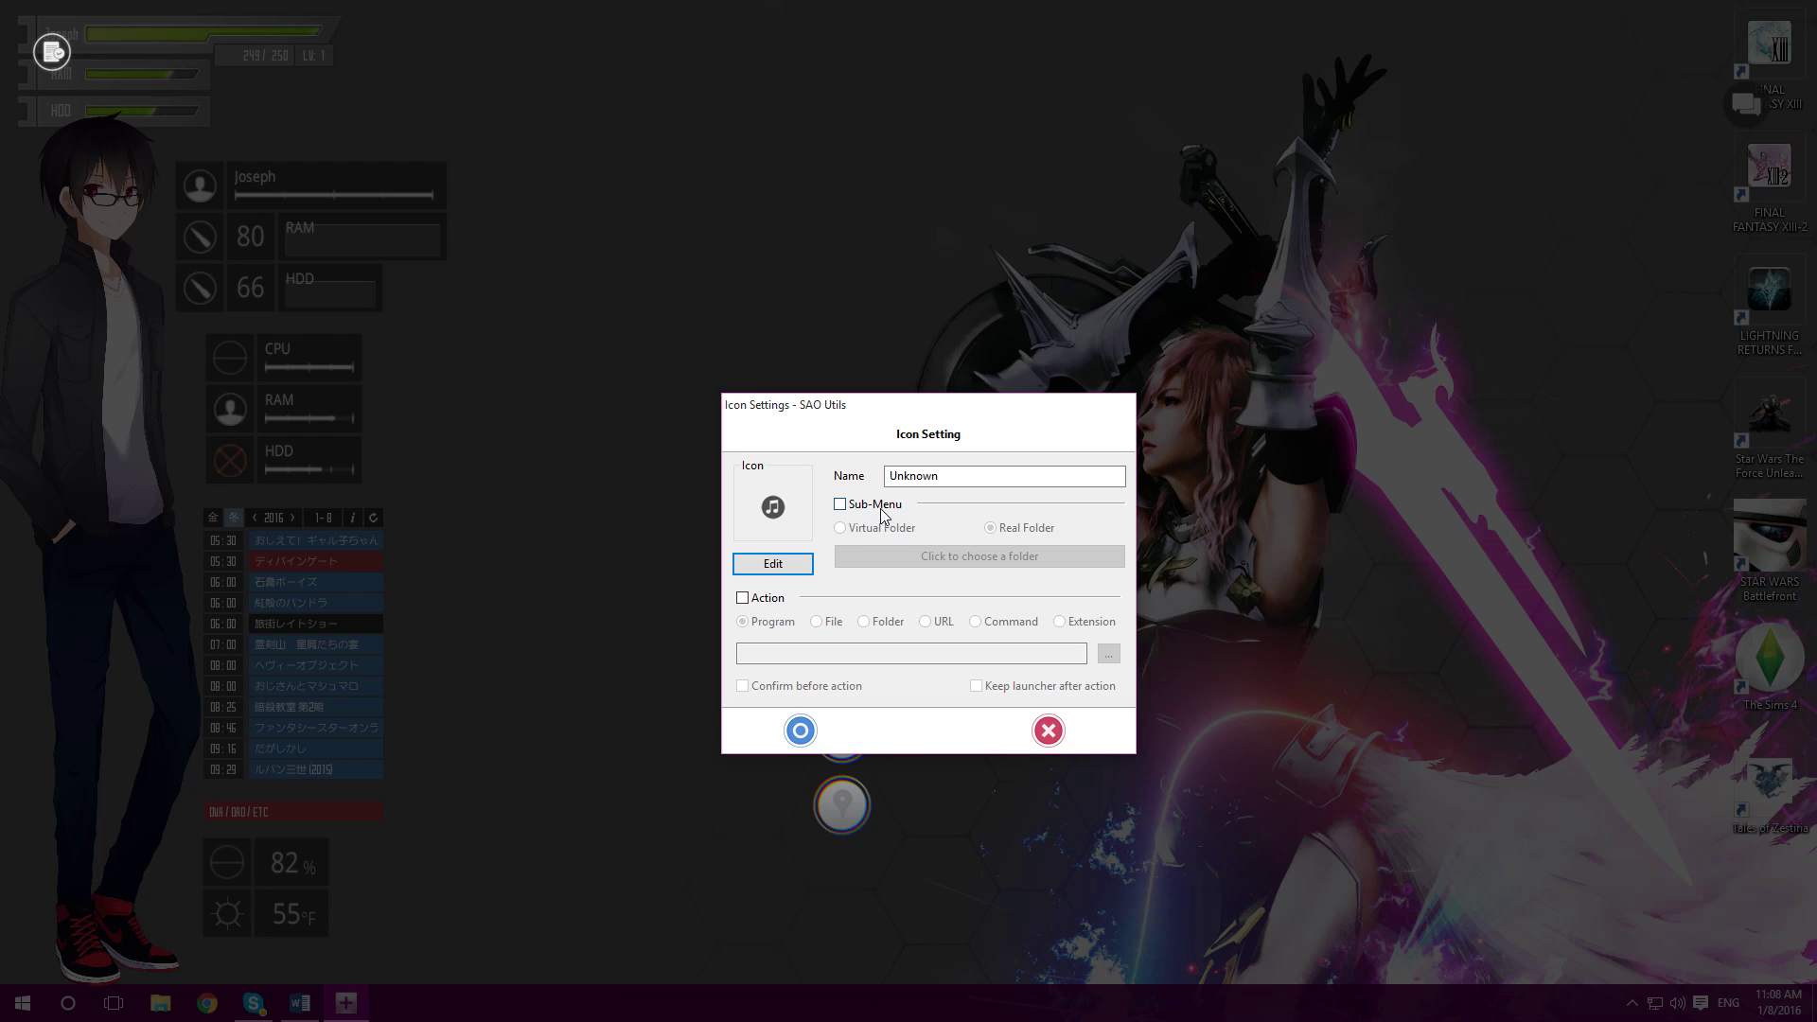
Step: Rename the sub-menu entry as iTunes and enable its action as a program
double_click(943, 476)
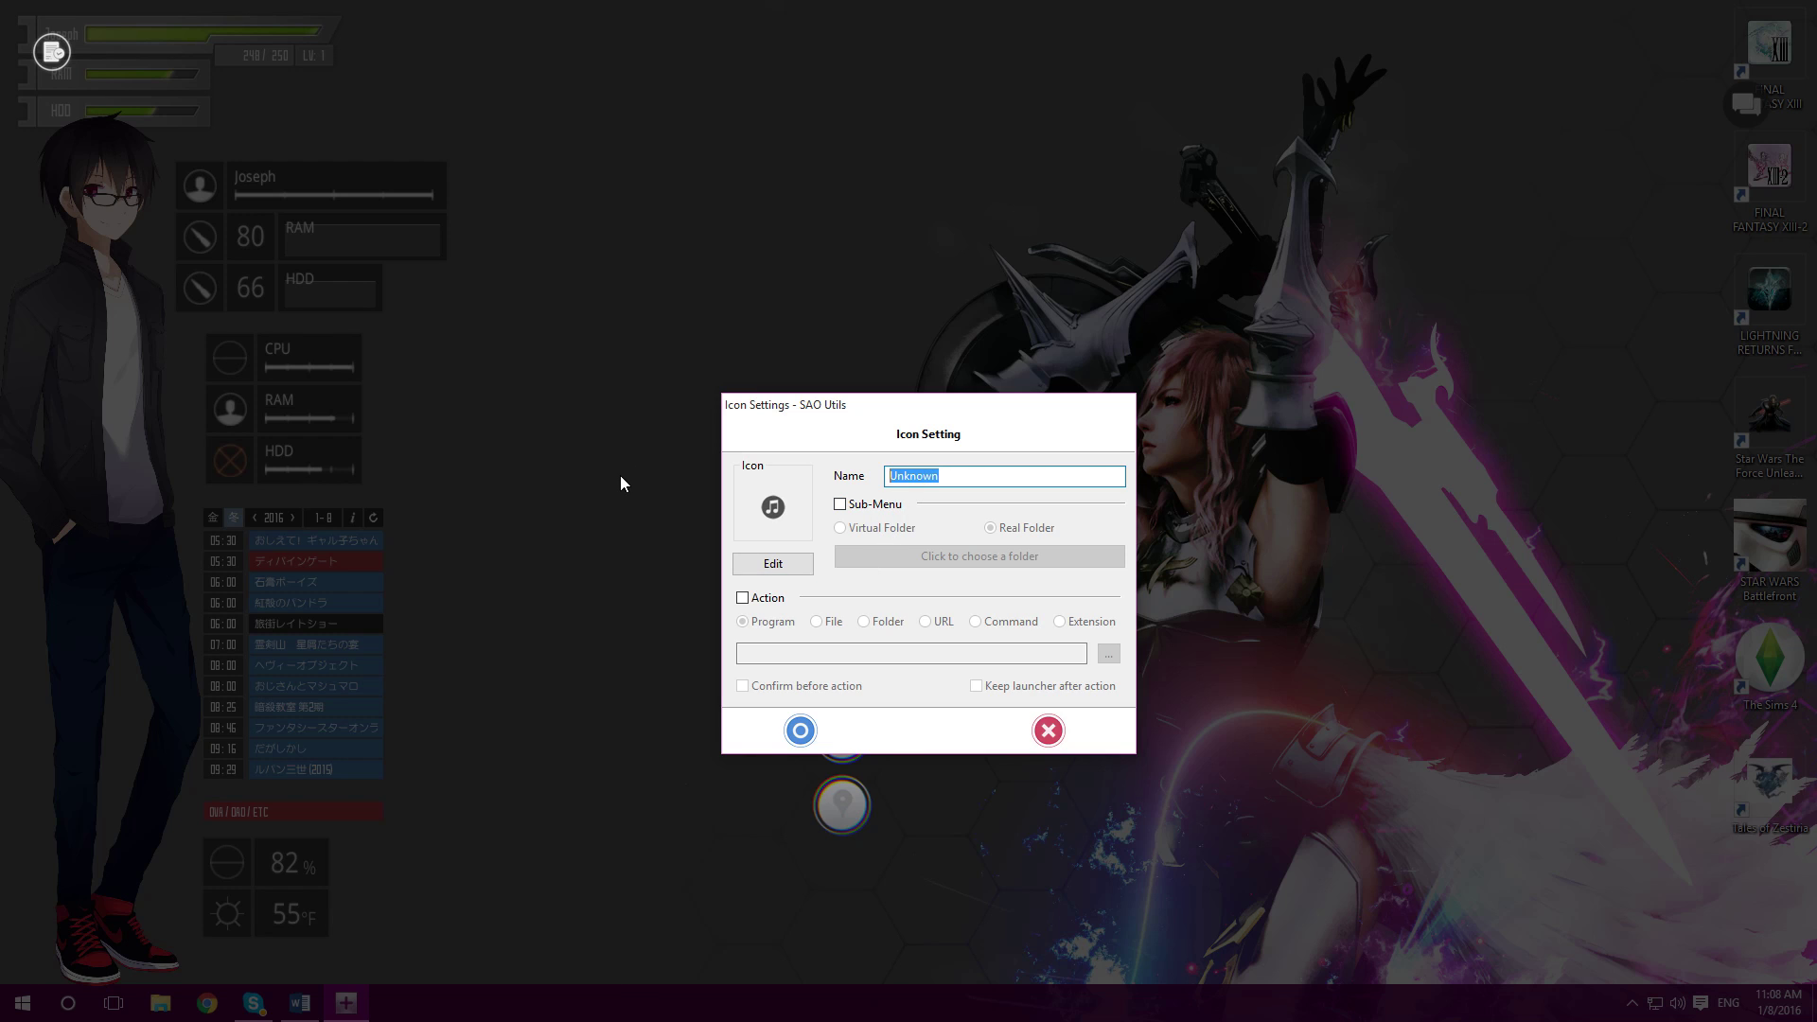
type("itunes")
left_click(743, 598)
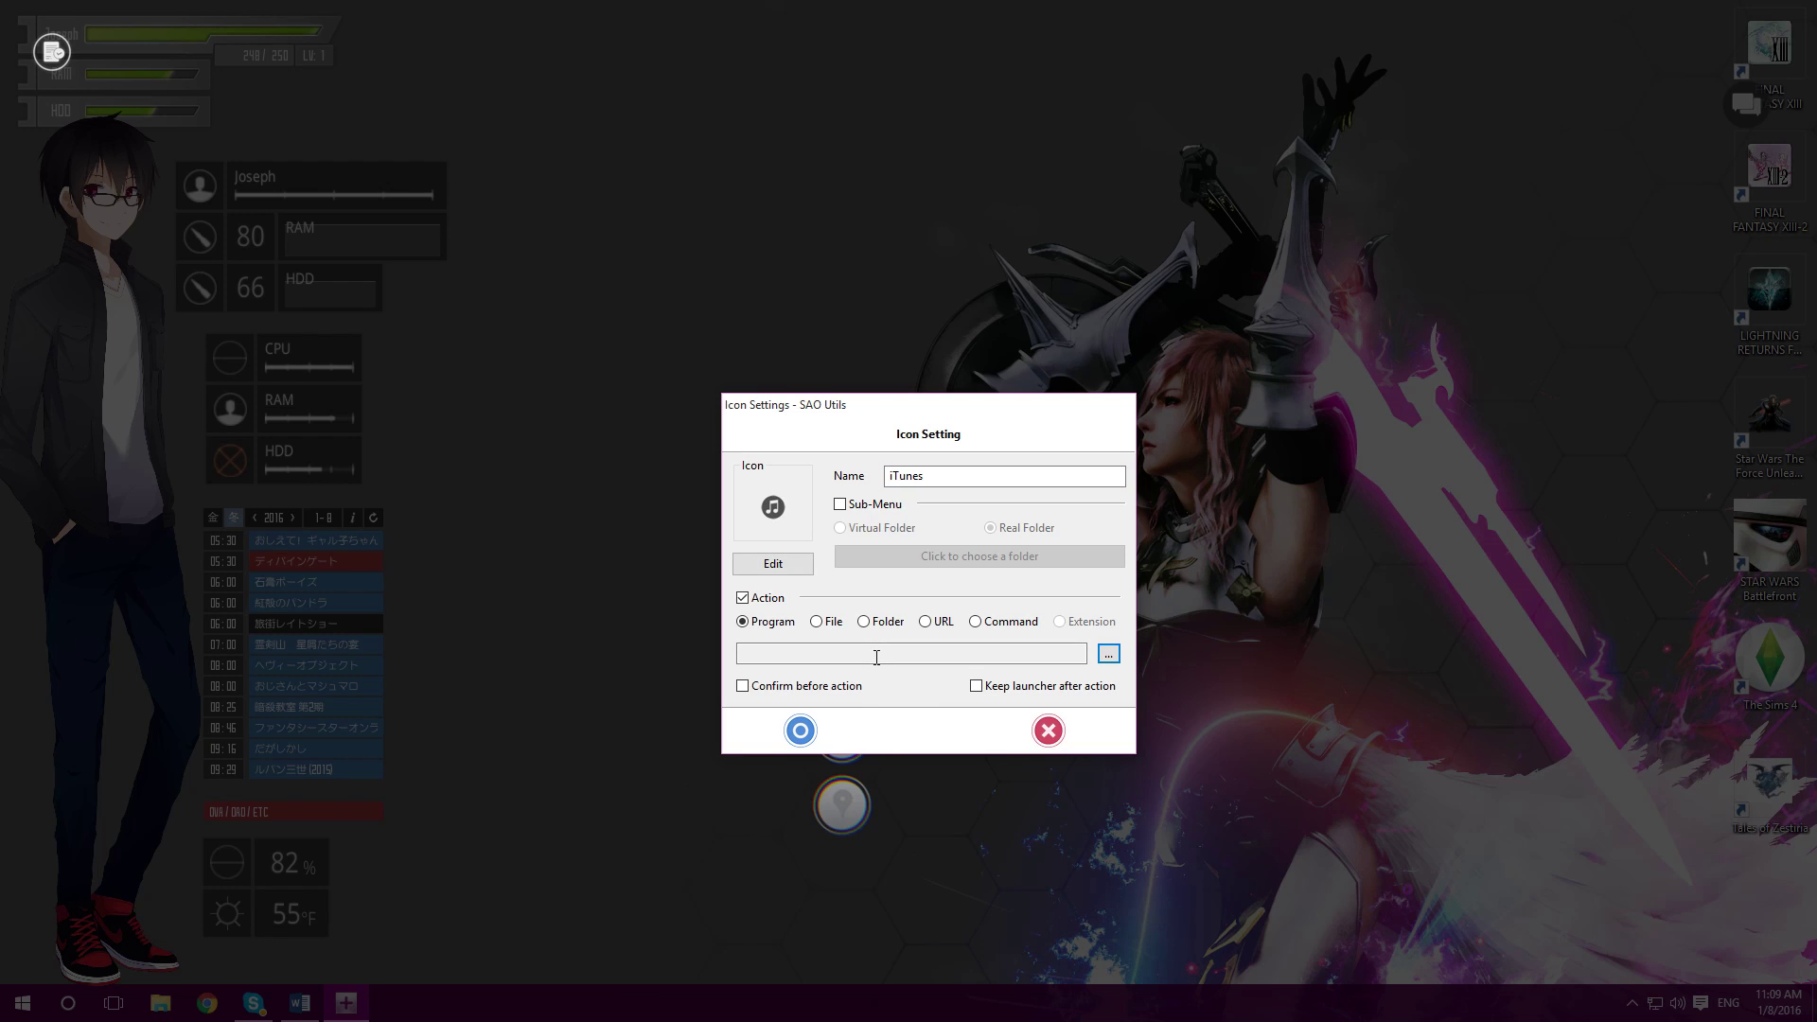
Step: Choose C:\Program Files\iTunes\iTunes.exe as the entry's program action and save the icon settings
left_click(1109, 656)
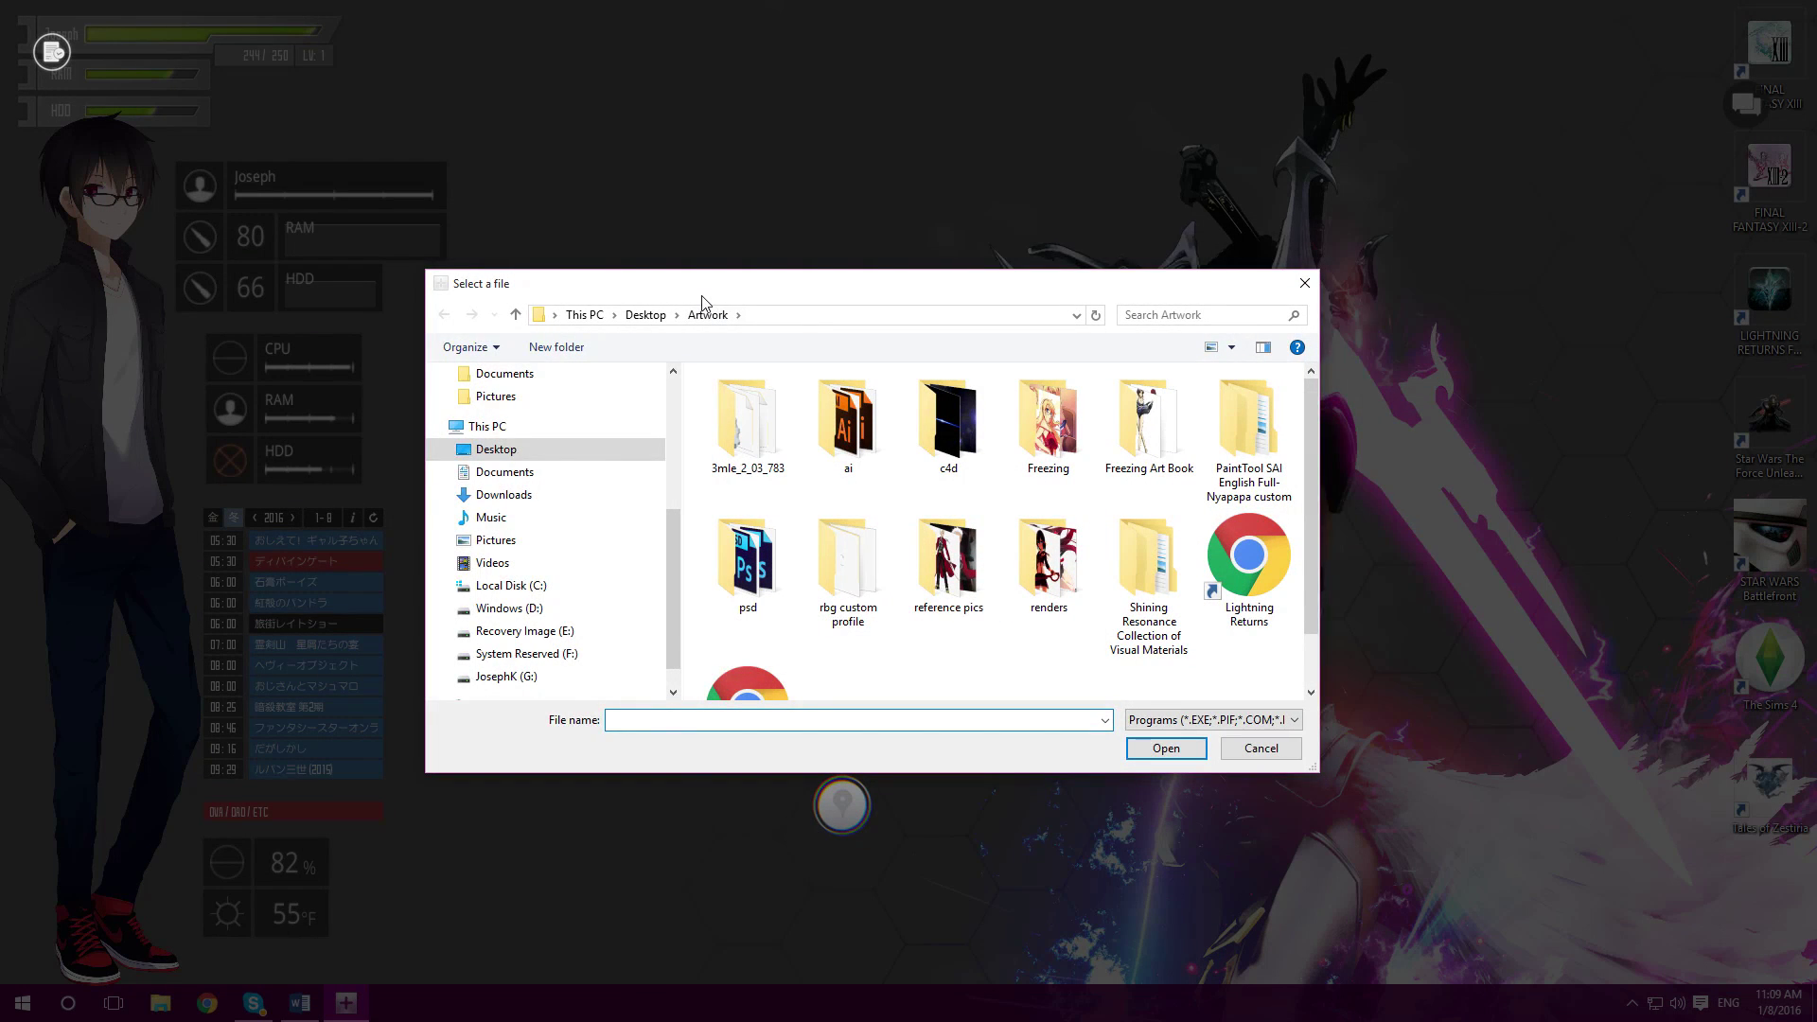
scroll(668, 575, "down", 2)
left_click(623, 494)
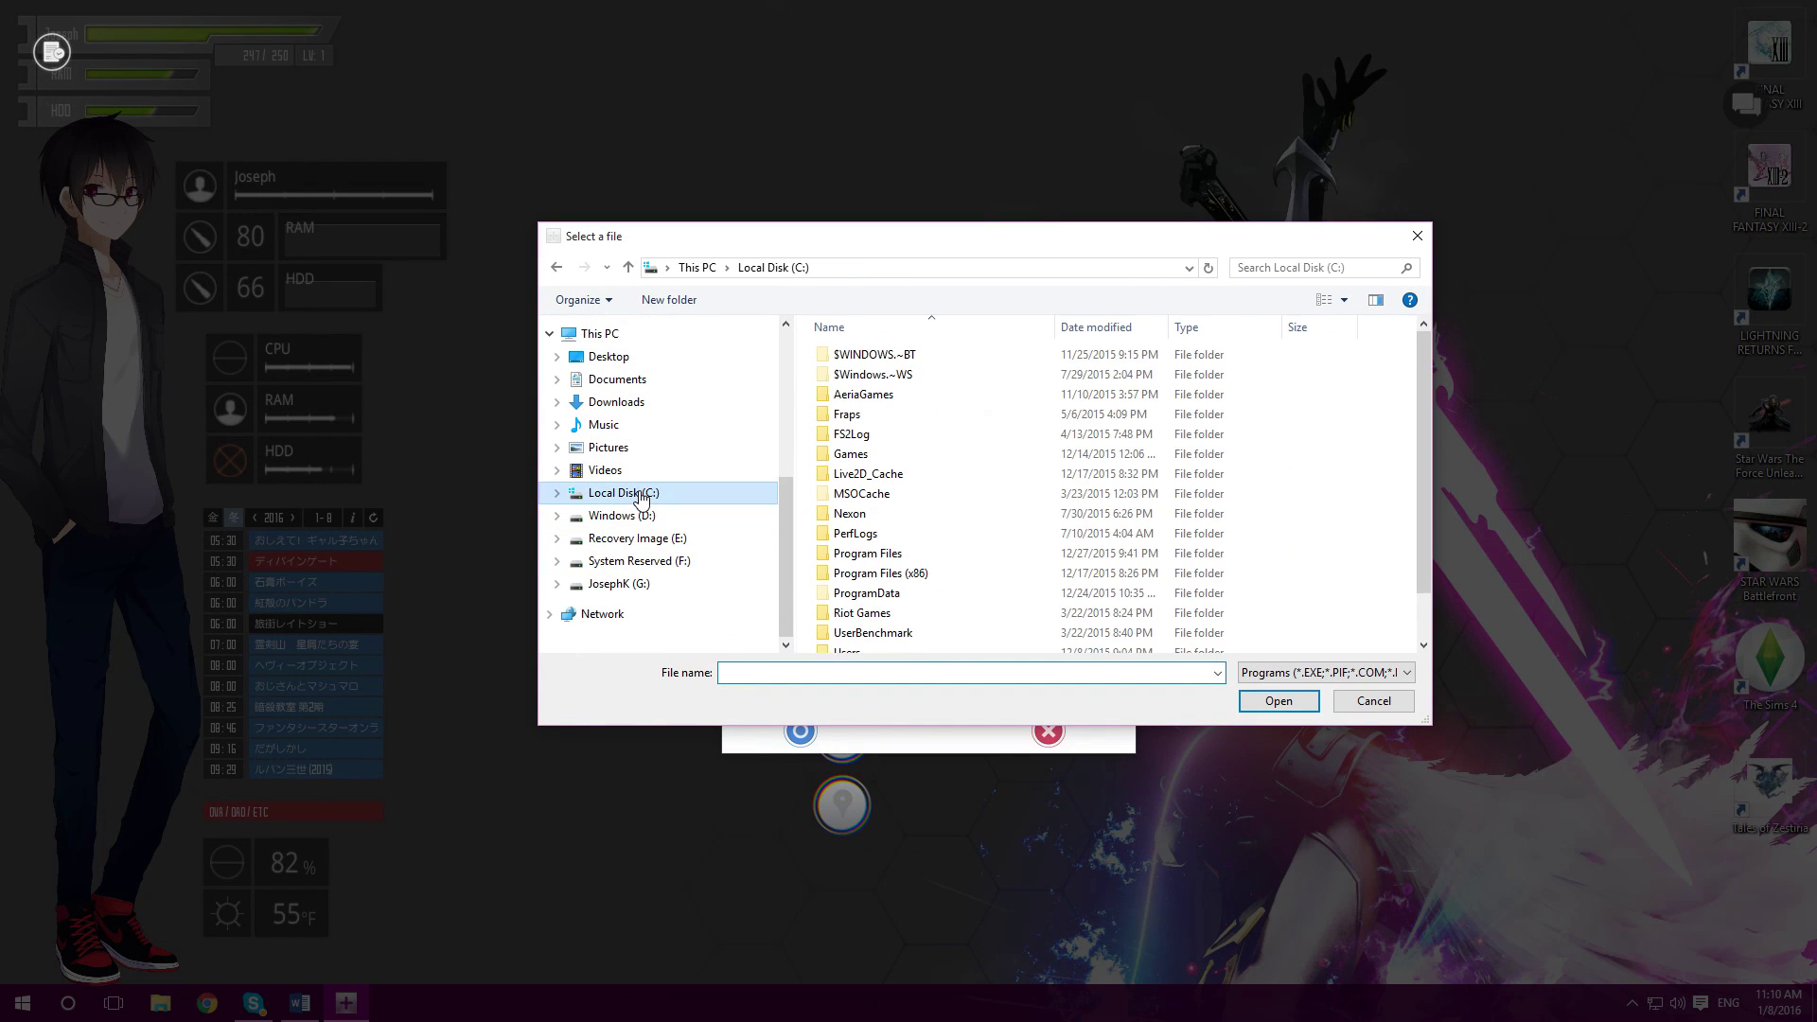
scroll(852, 530, "down", 1)
double_click(866, 502)
scroll(881, 574, "down", 3)
double_click(883, 542)
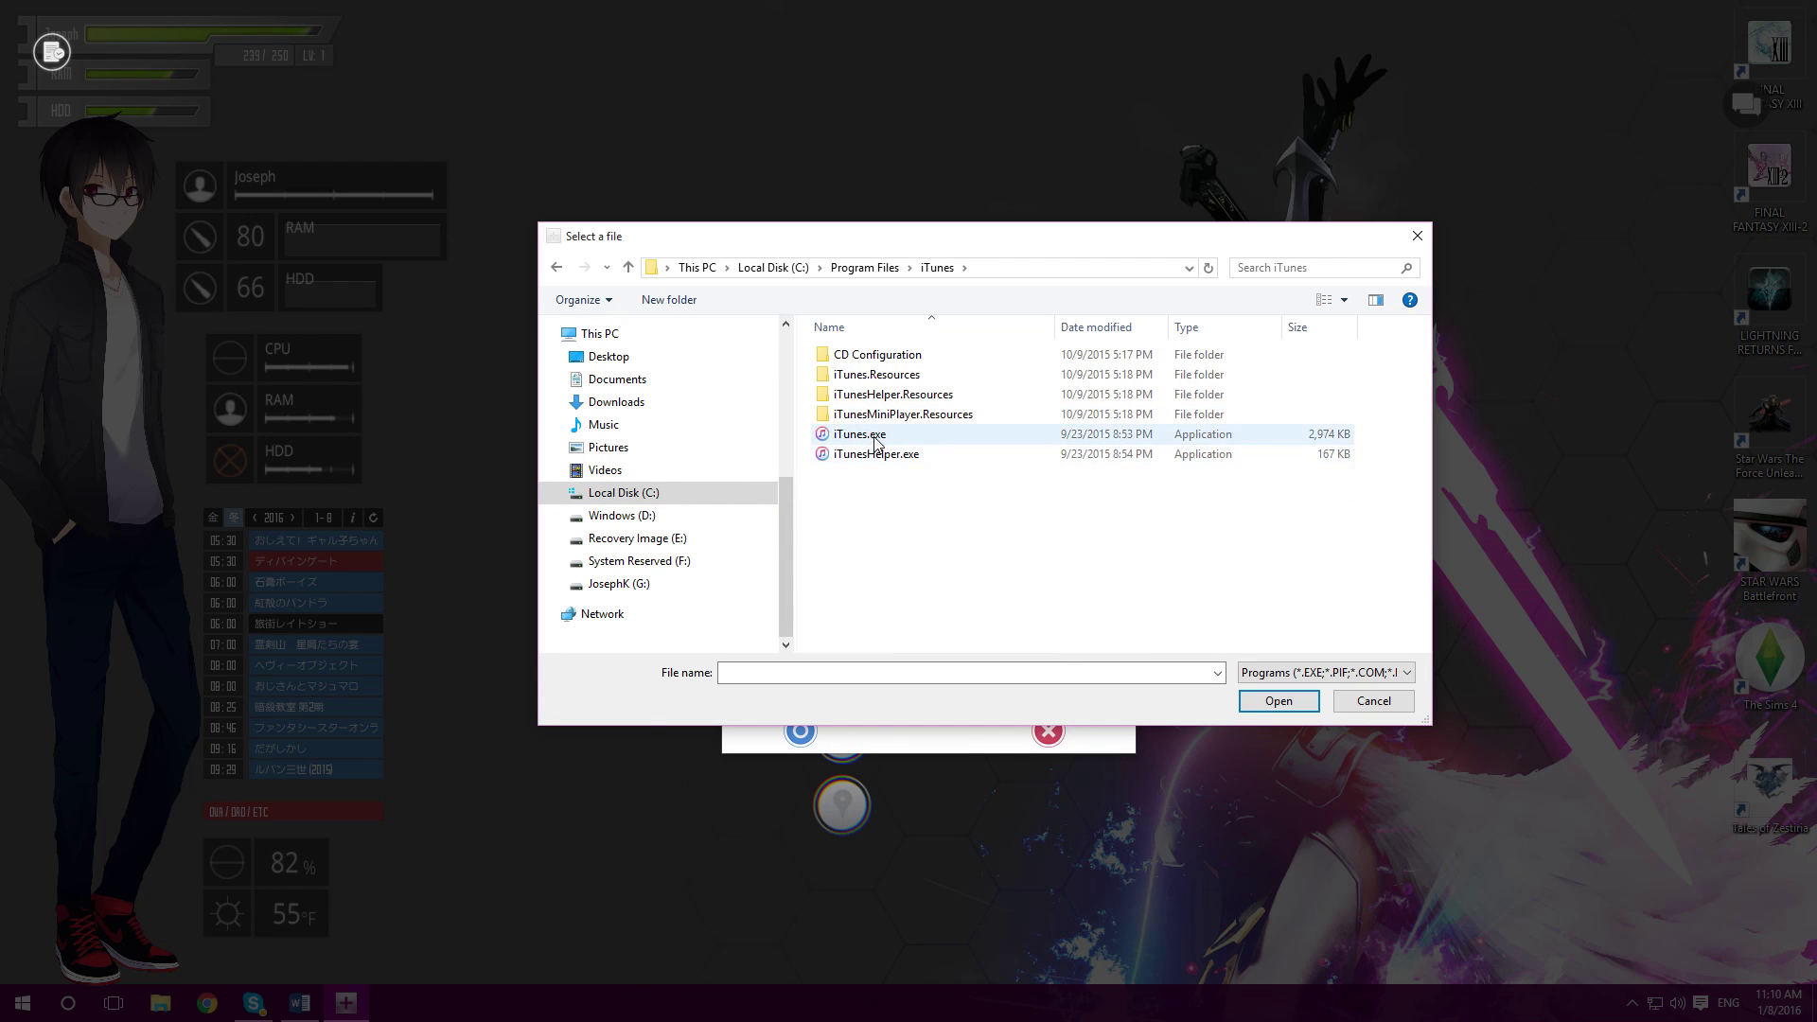
double_click(878, 435)
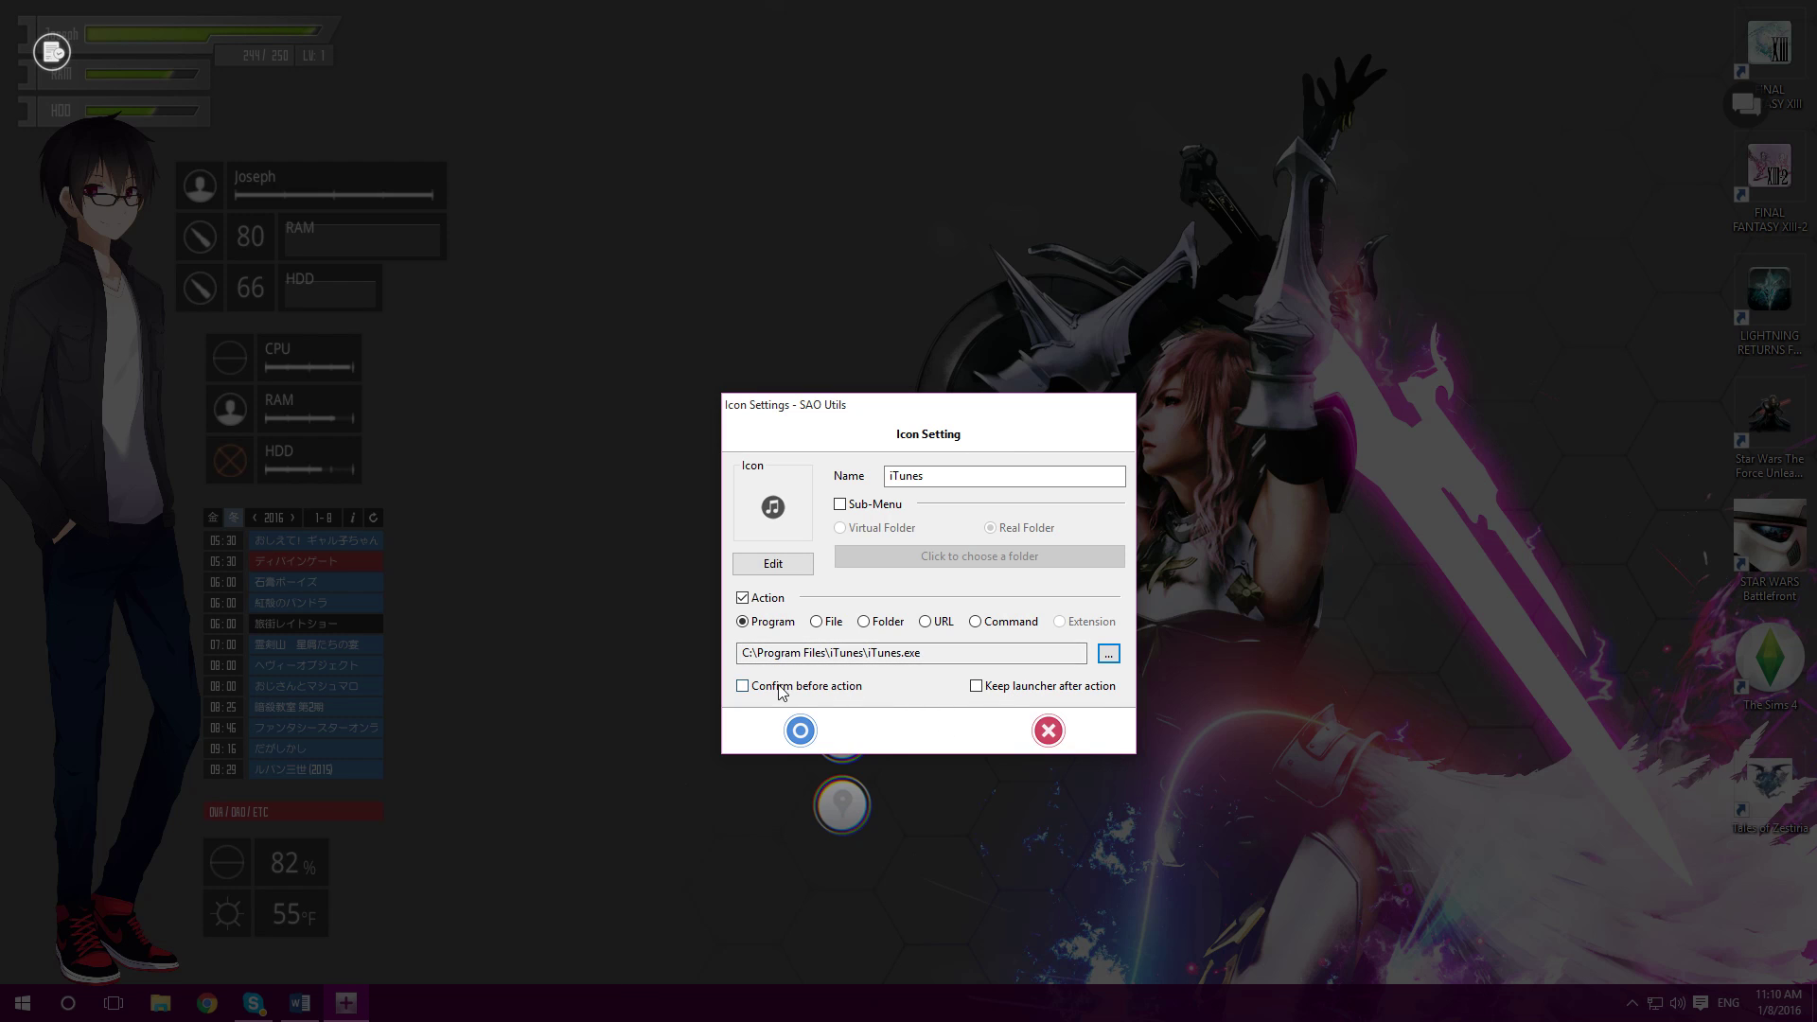
left_click(805, 732)
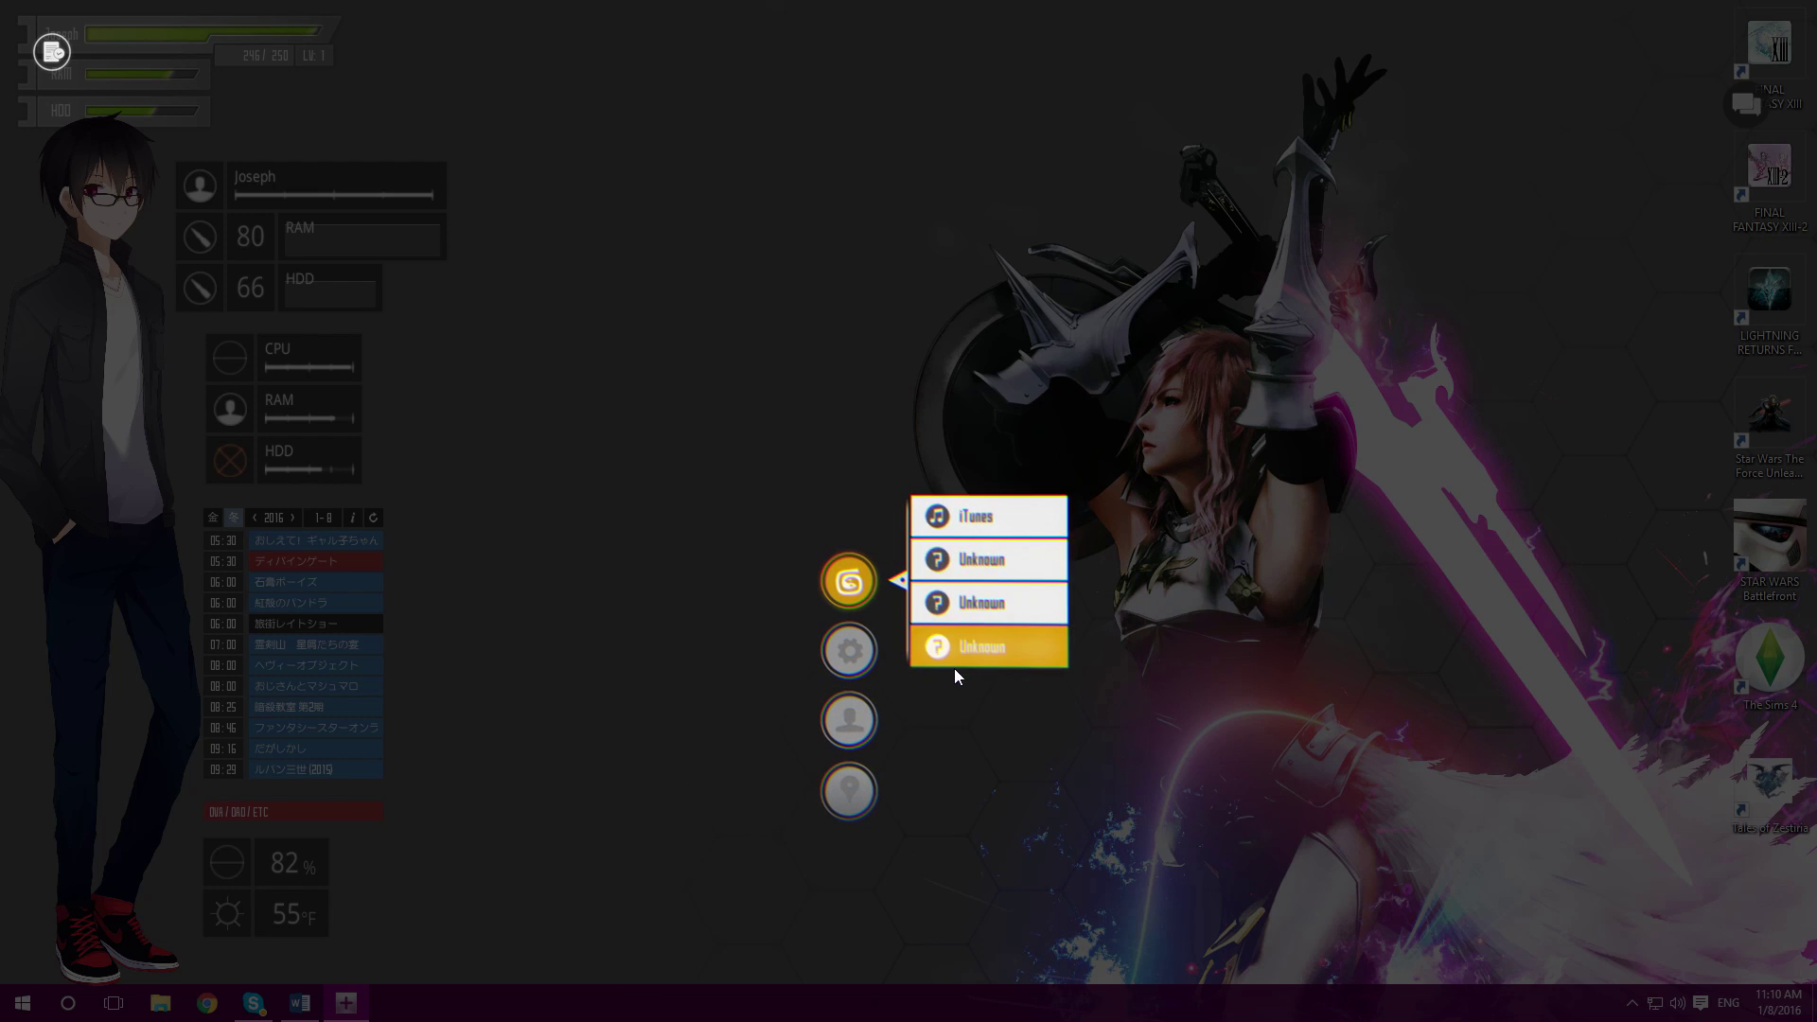
Step: Launch iTunes from the new sub-menu entry, view its New and iTunes Store pages, and close it
left_click(987, 519)
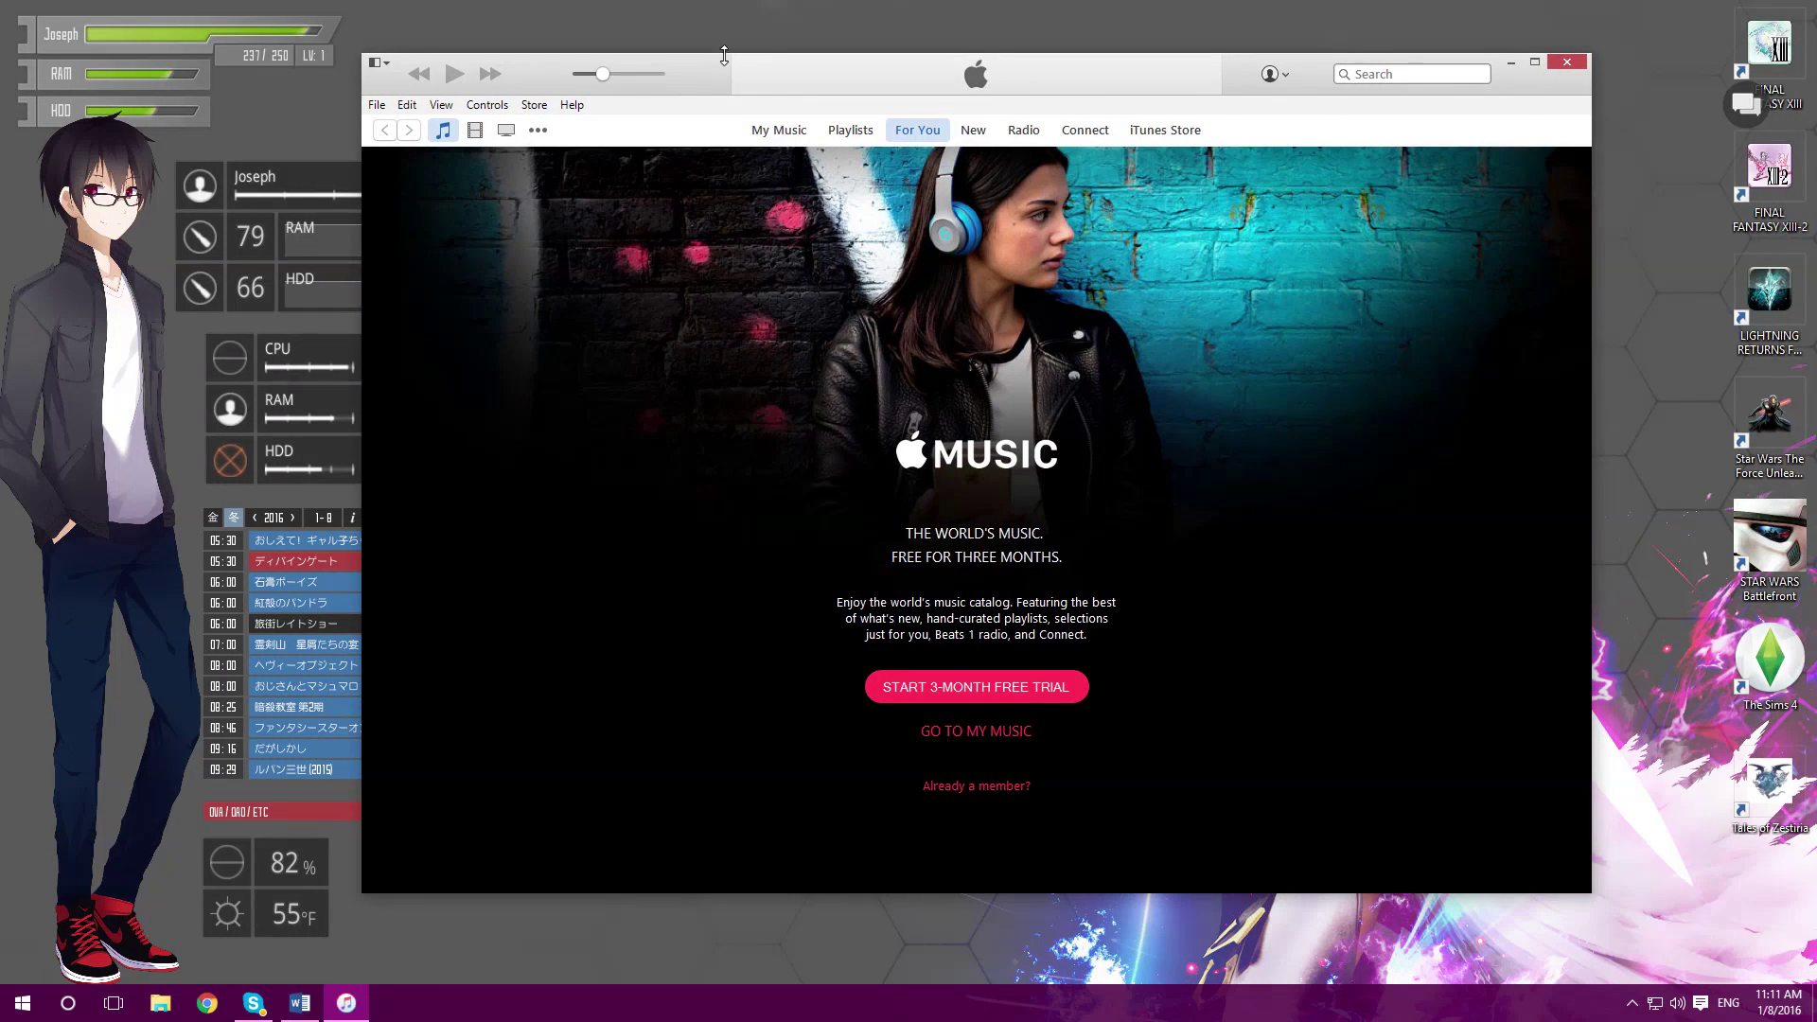
mouse_move(670, 55)
left_mouse_down()
mouse_move(633, 66)
mouse_move(648, 40)
left_mouse_up()
left_click(772, 117)
left_click(895, 114)
left_click(952, 114)
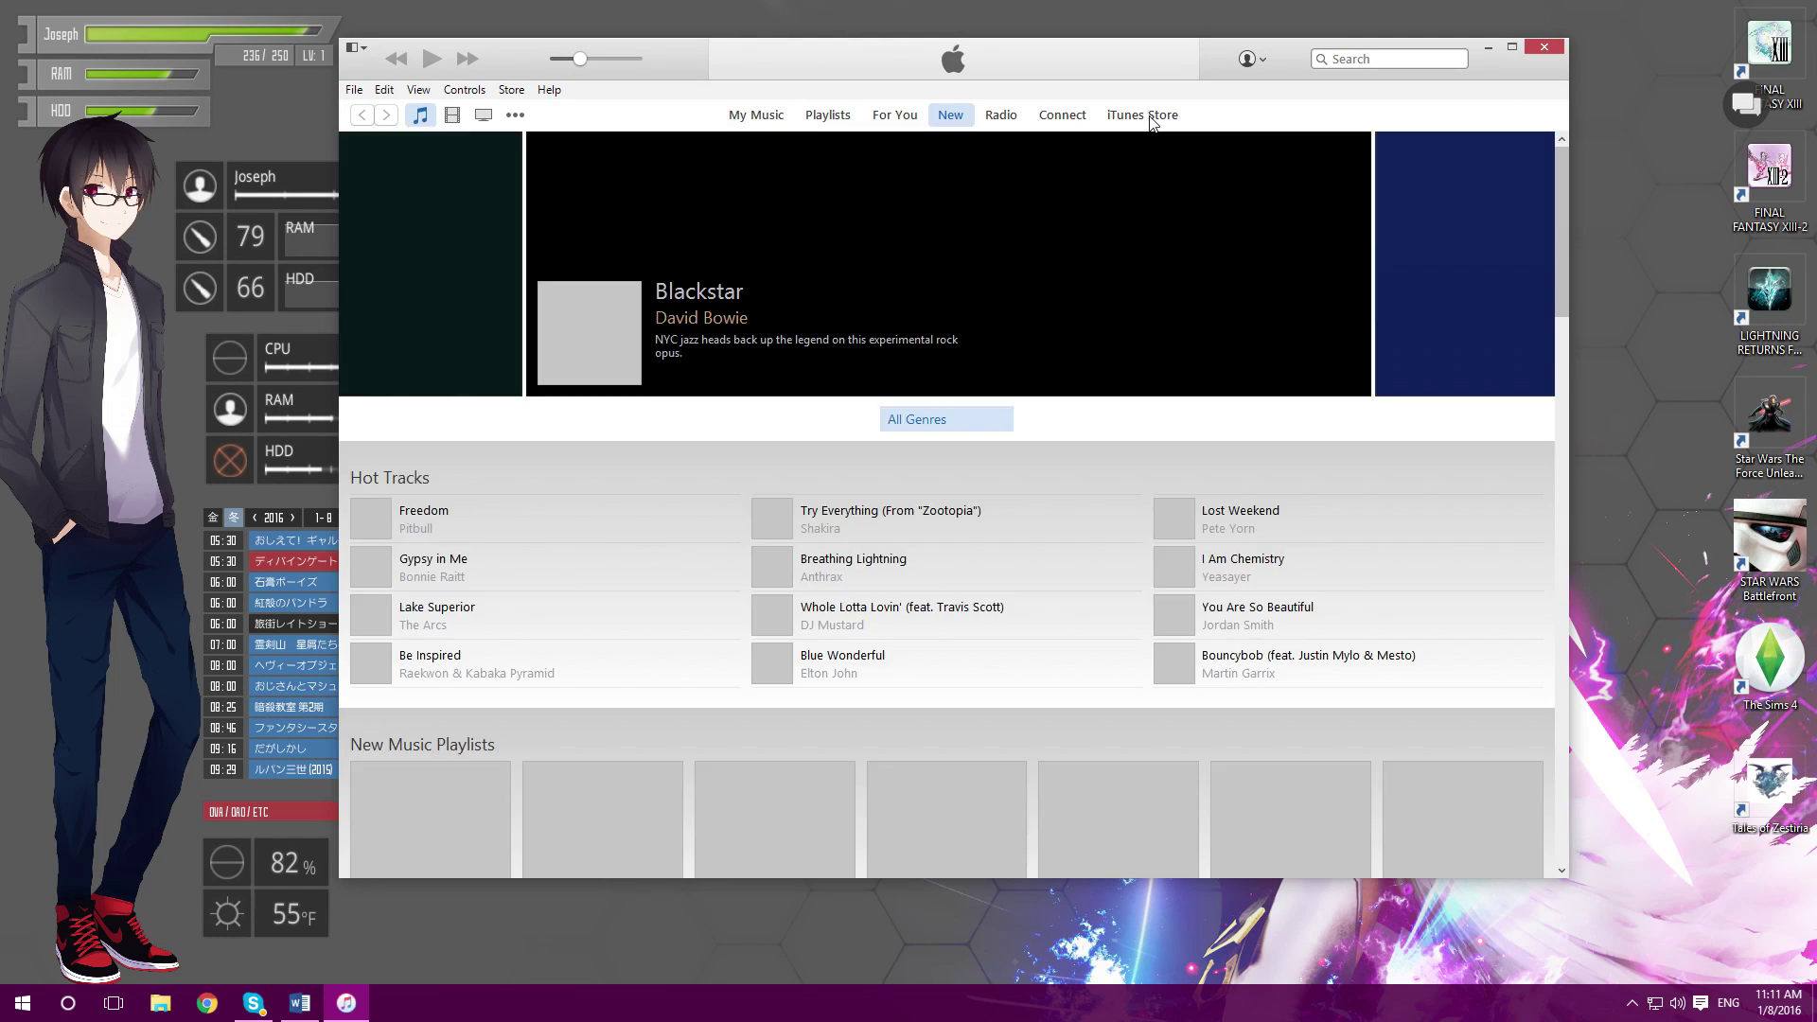
left_click(1079, 114)
left_click(1150, 115)
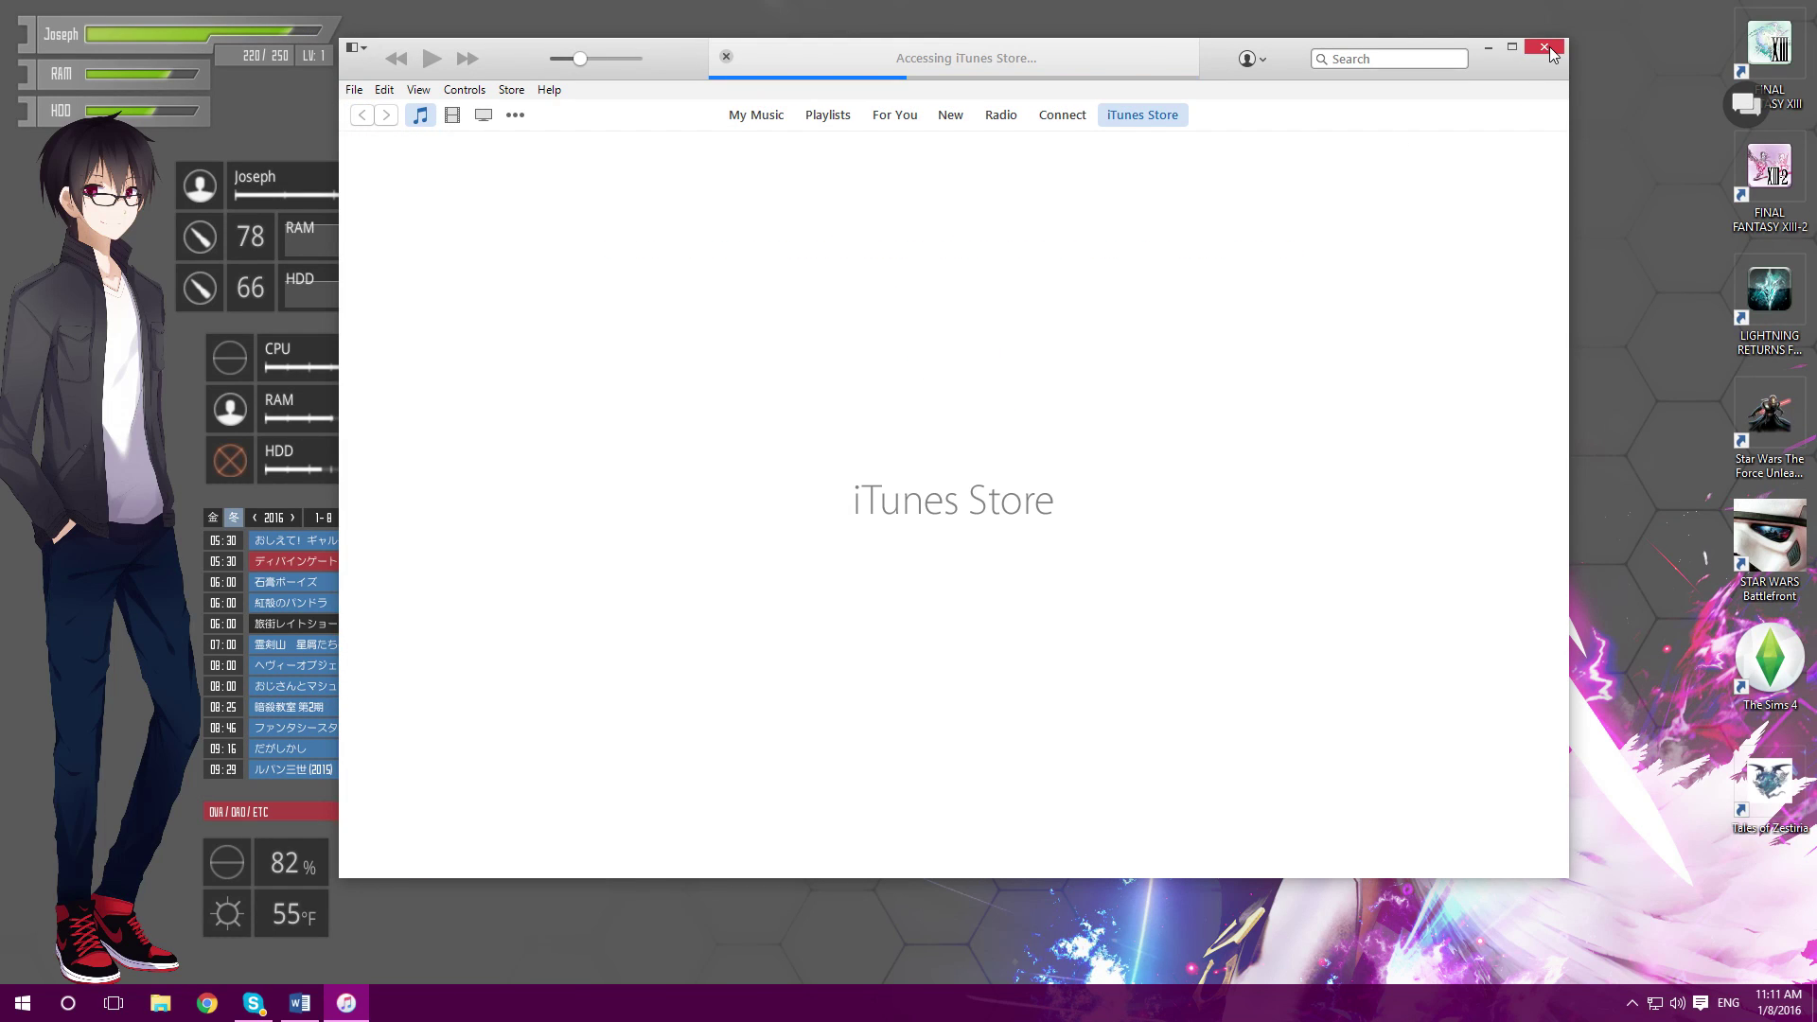
left_click(1546, 47)
Step: Reopen the launcher, open the icon settings of the second Program 2 sub-menu entry, and view its icon choices
middle_click(939, 429)
left_click(894, 452)
mouse_move(1019, 403)
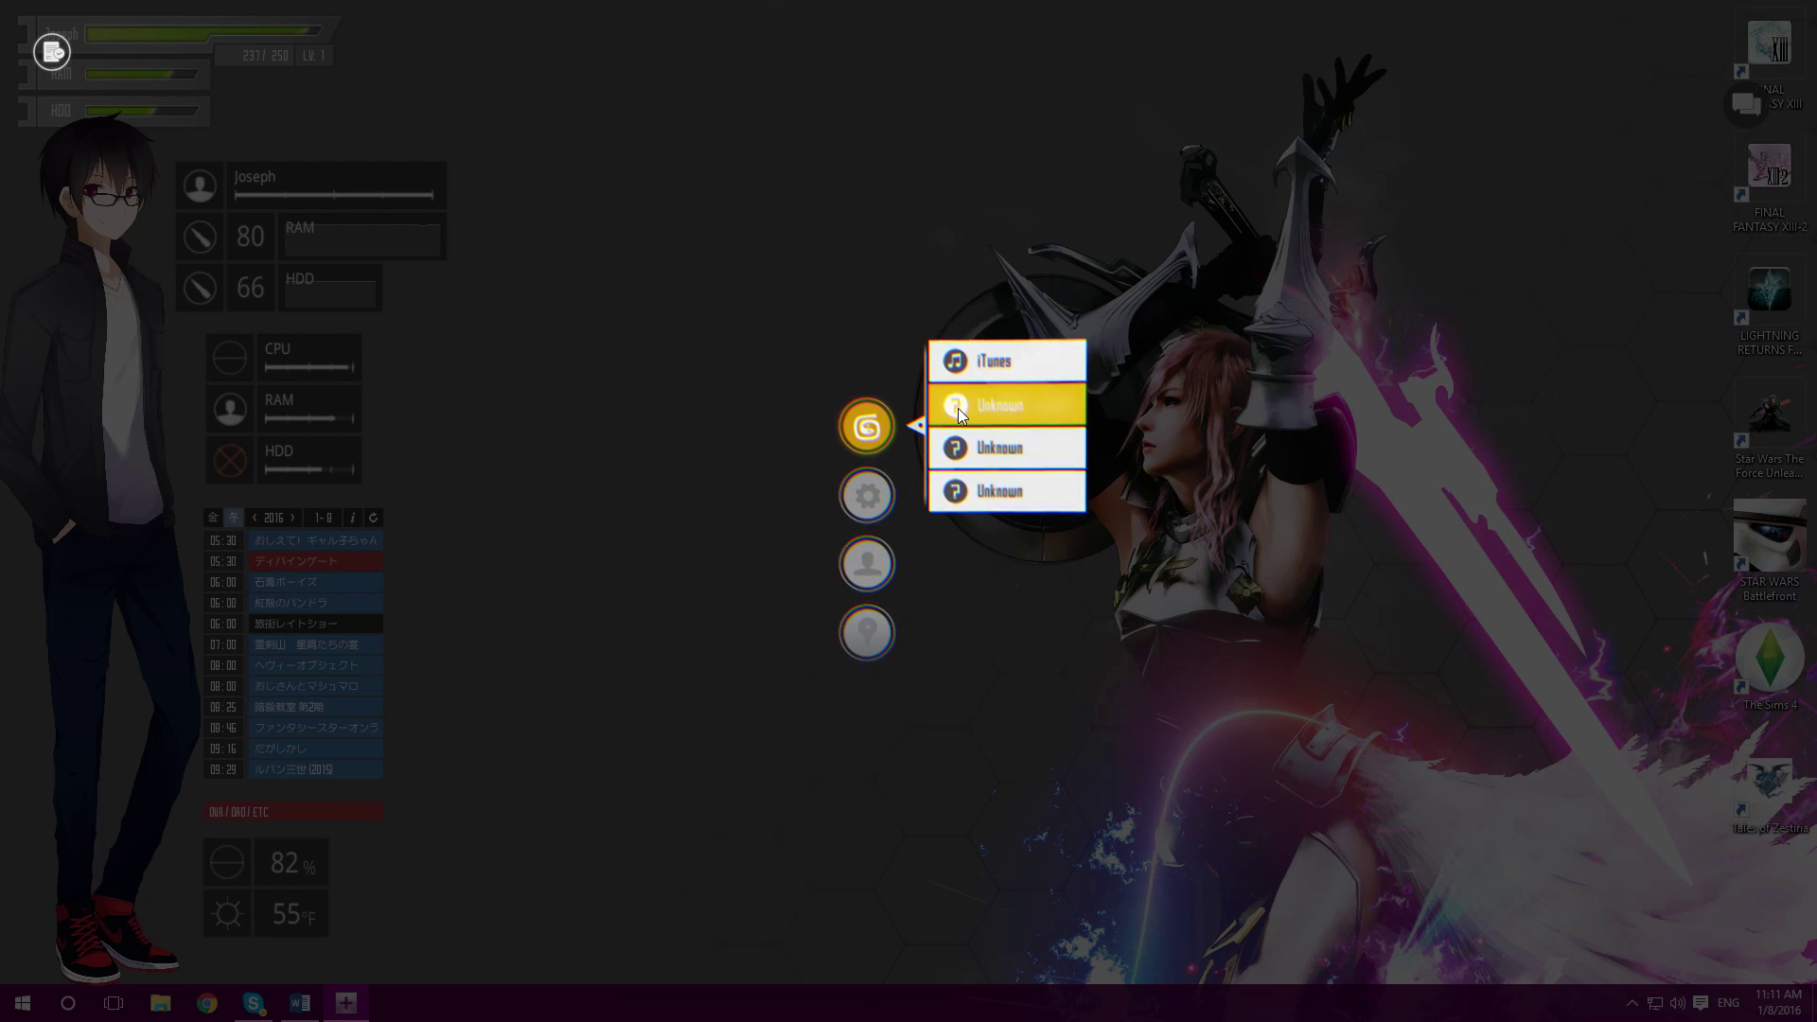
left_click(956, 403)
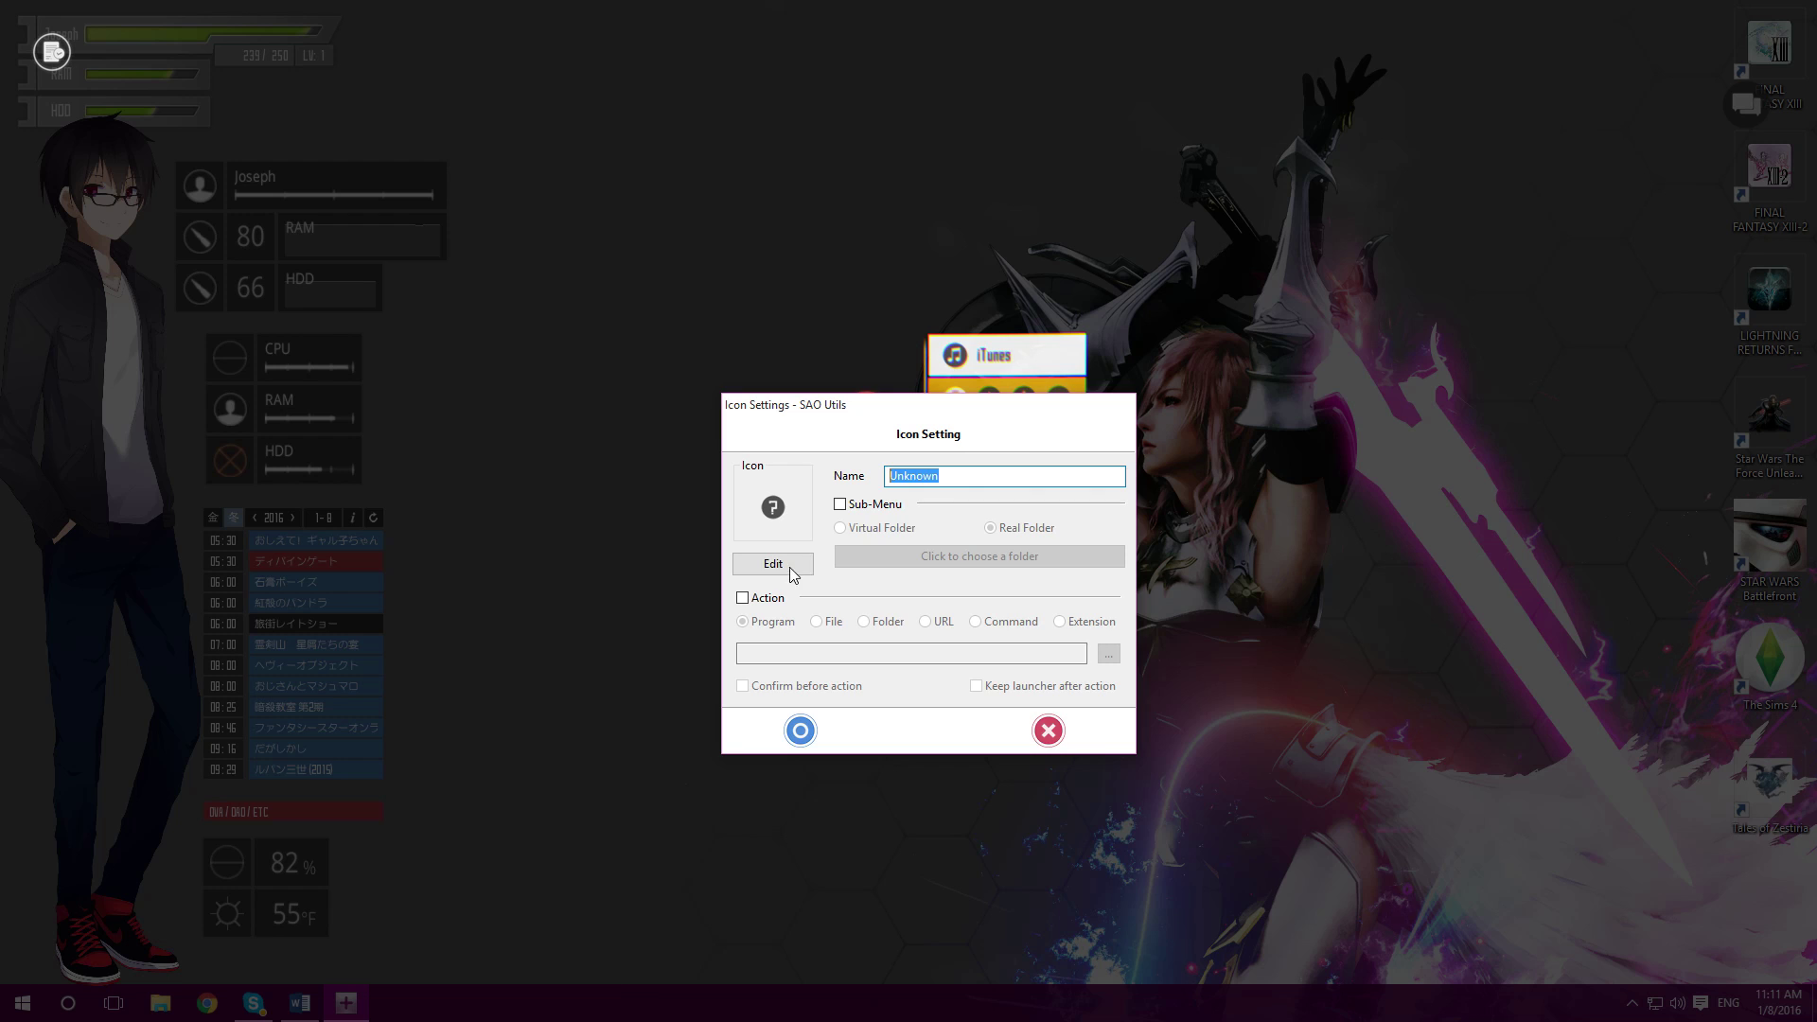
left_click(797, 567)
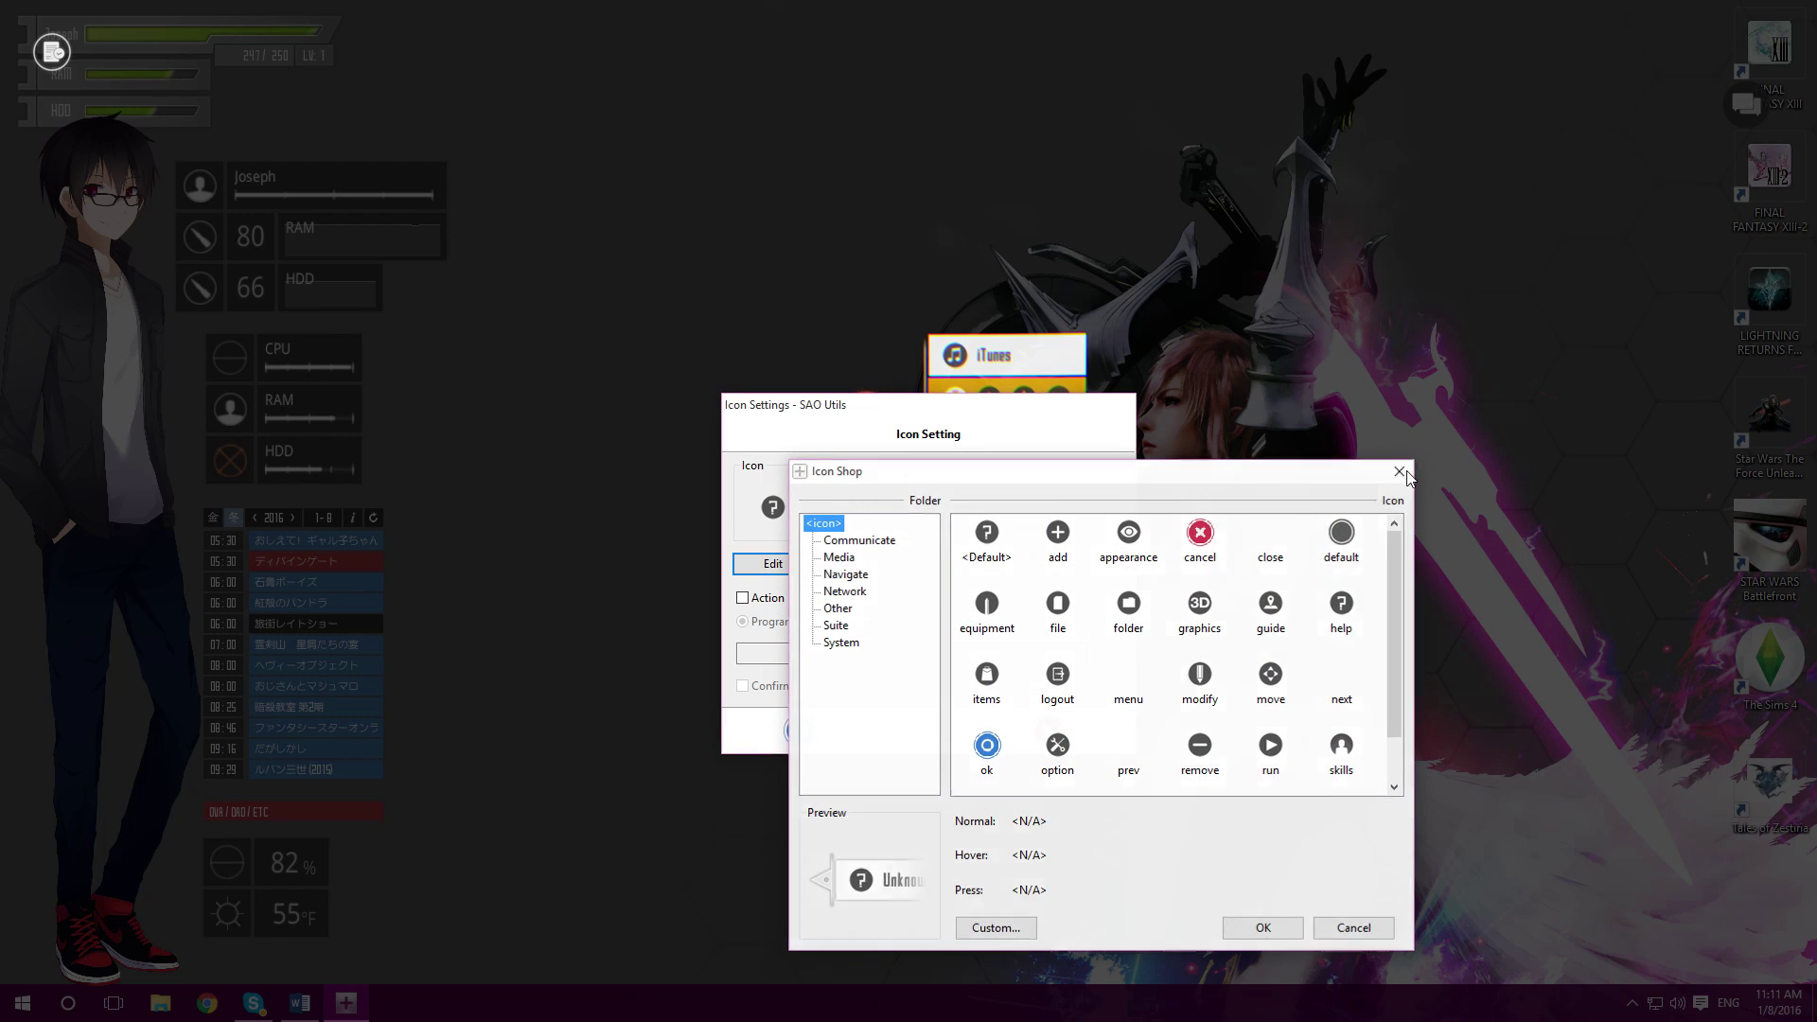
left_click(1399, 472)
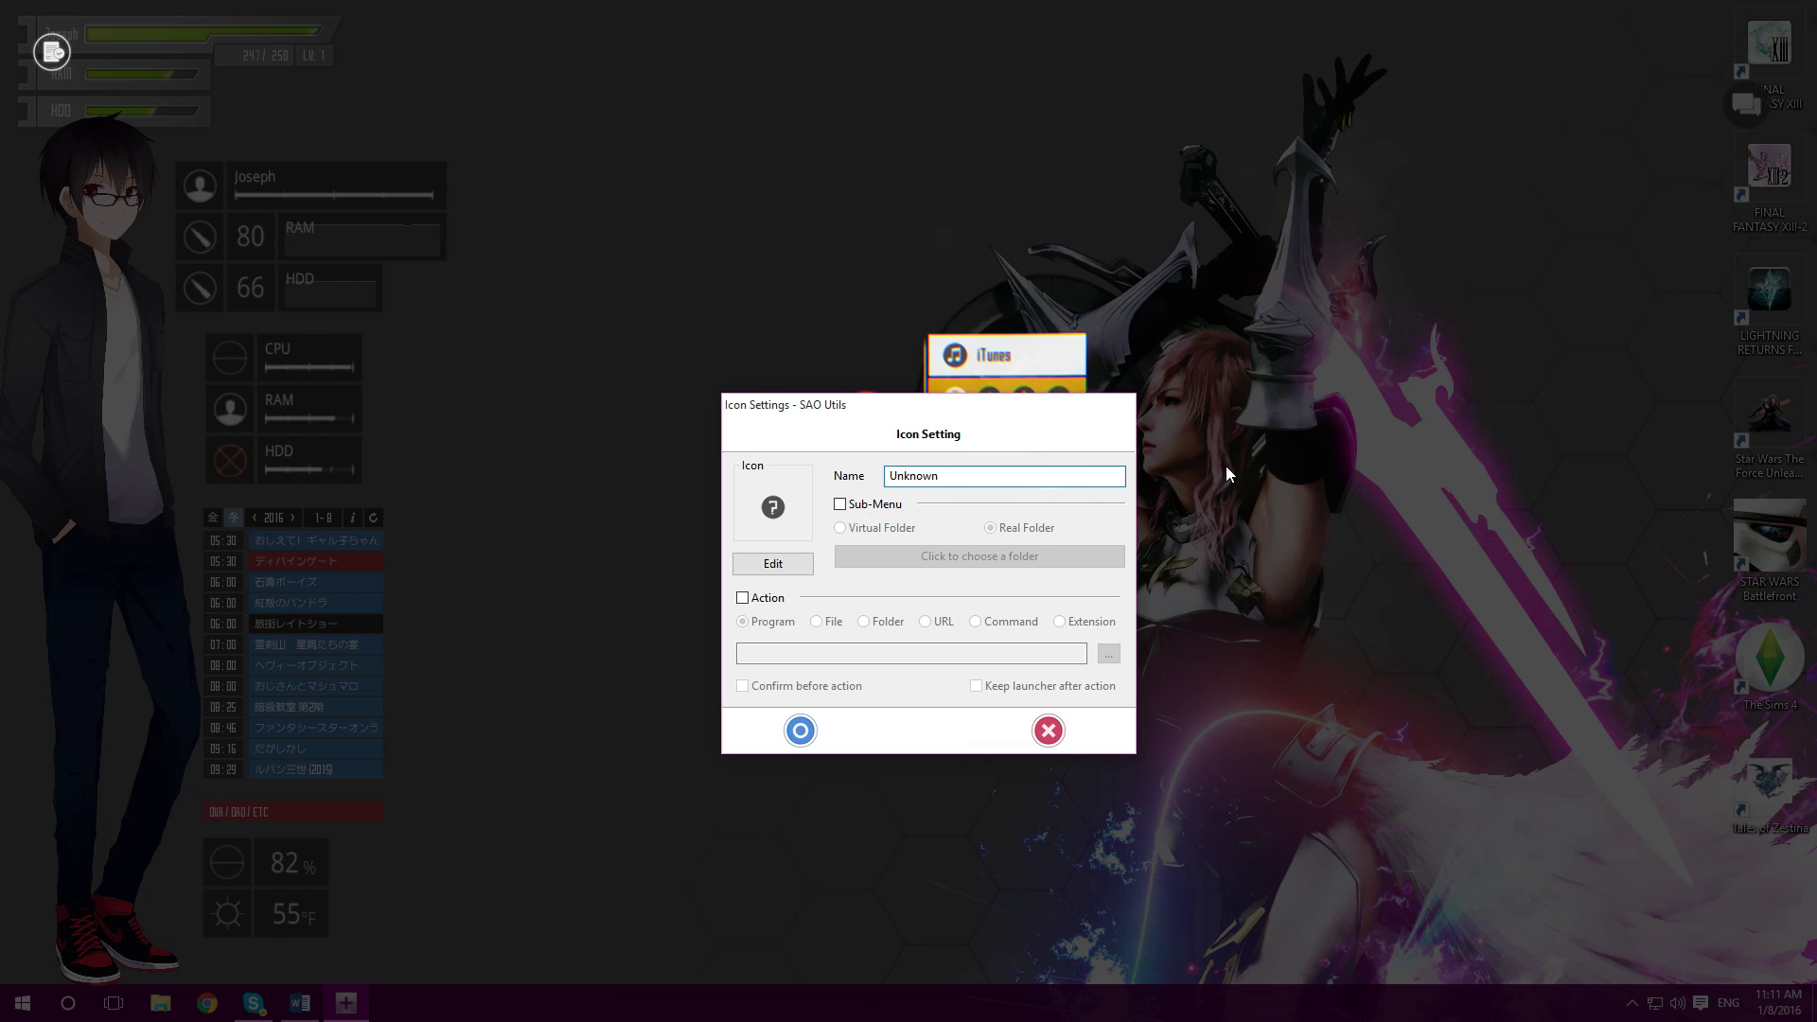
Step: Try to set the FINAL FANTASY XIII-2 desktop shortcut as the second entry's program action
left_click(771, 602)
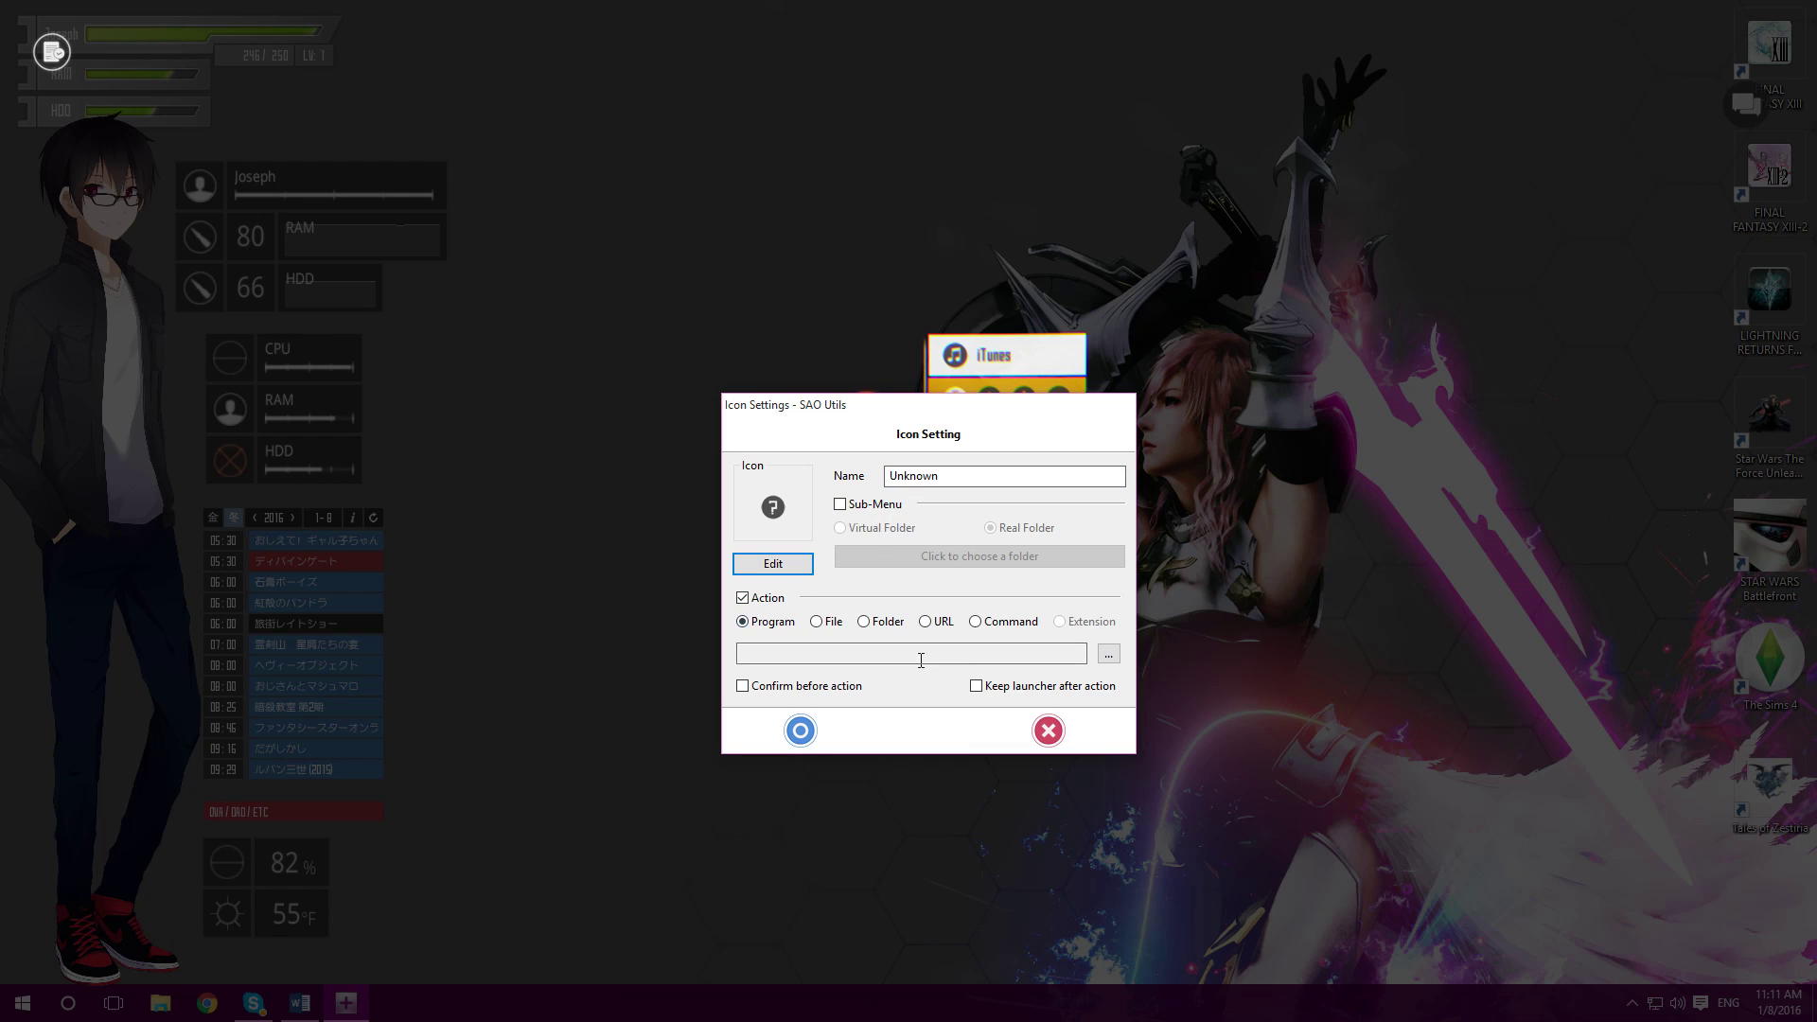
left_click(1108, 653)
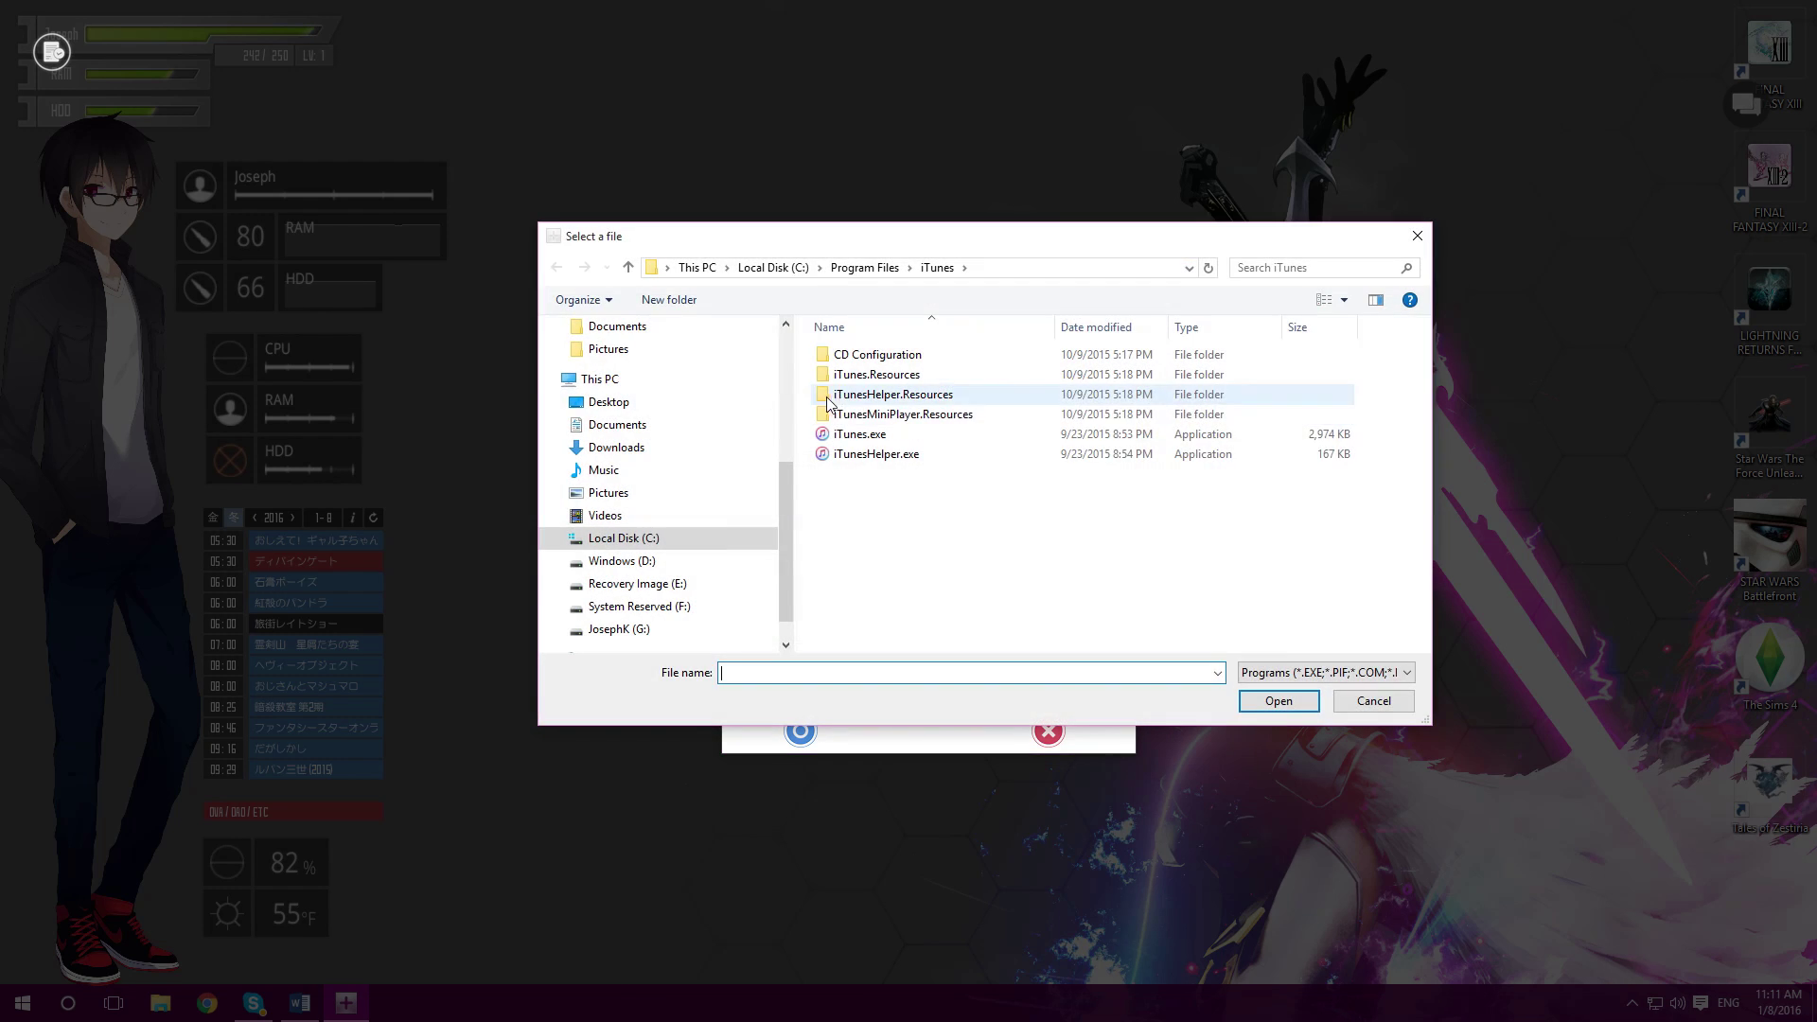
left_click(627, 405)
scroll(1042, 500, "down", 1)
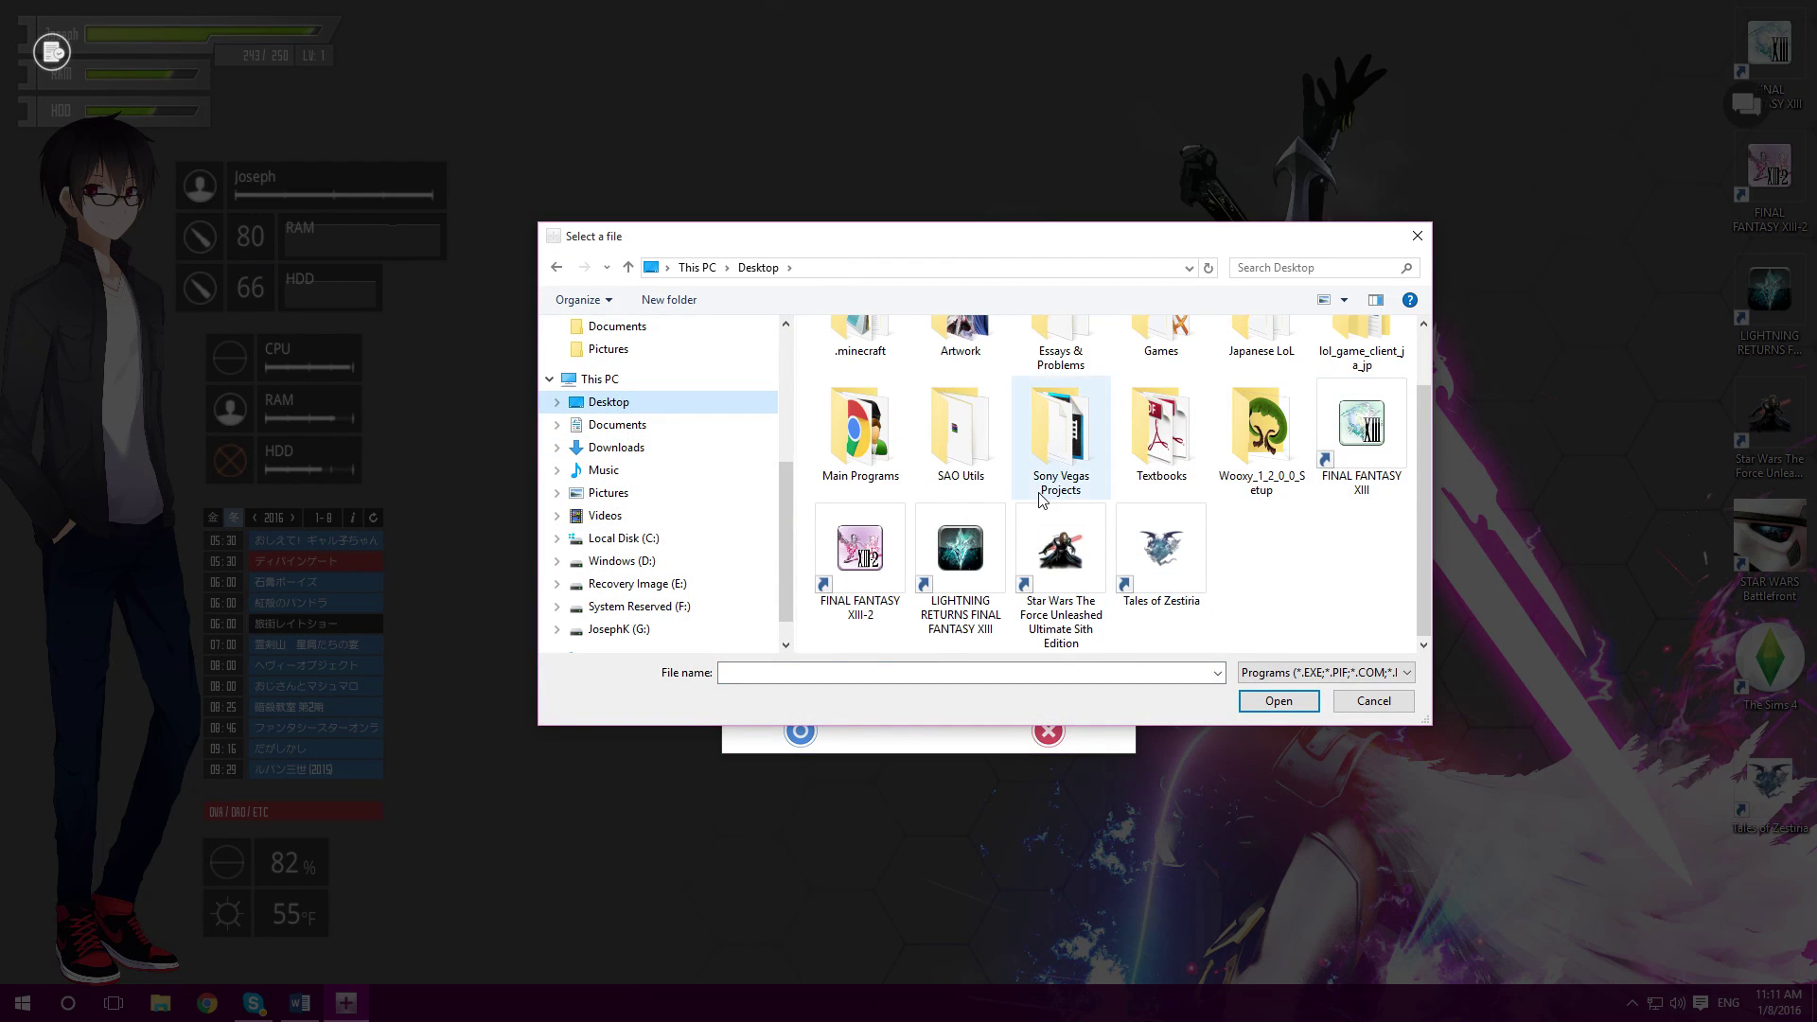
double_click(875, 558)
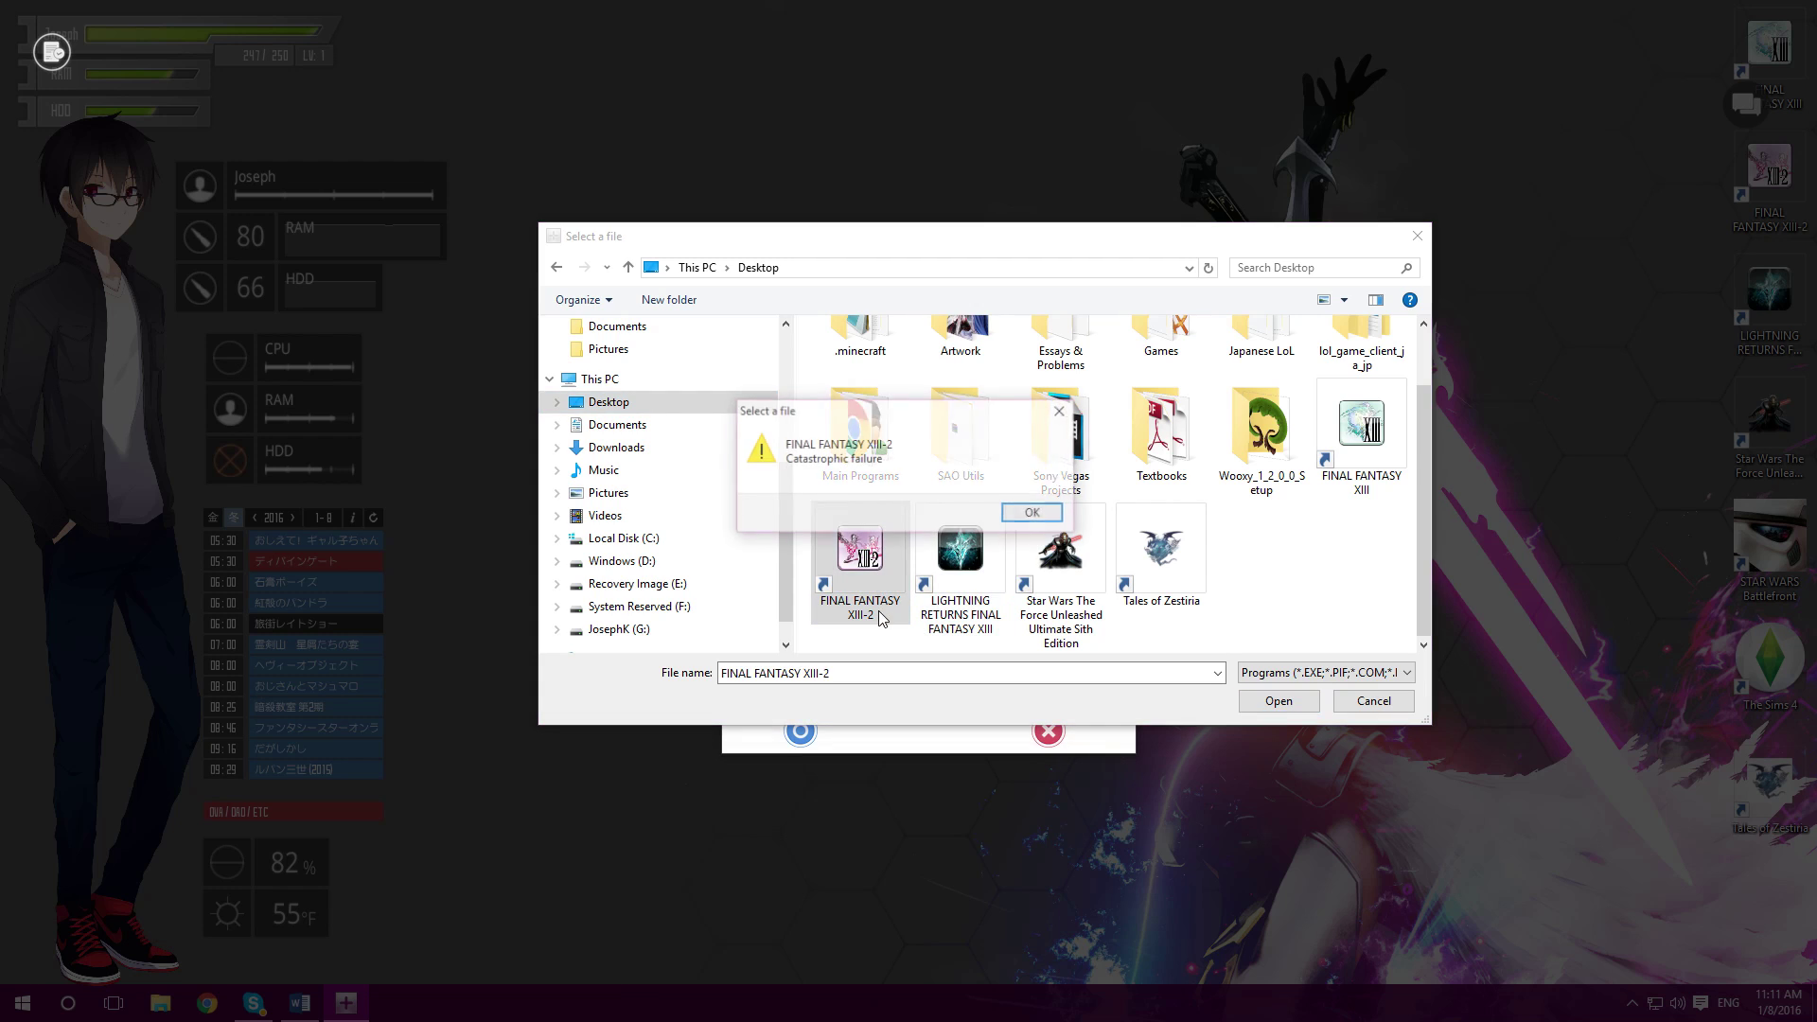
left_click(1033, 516)
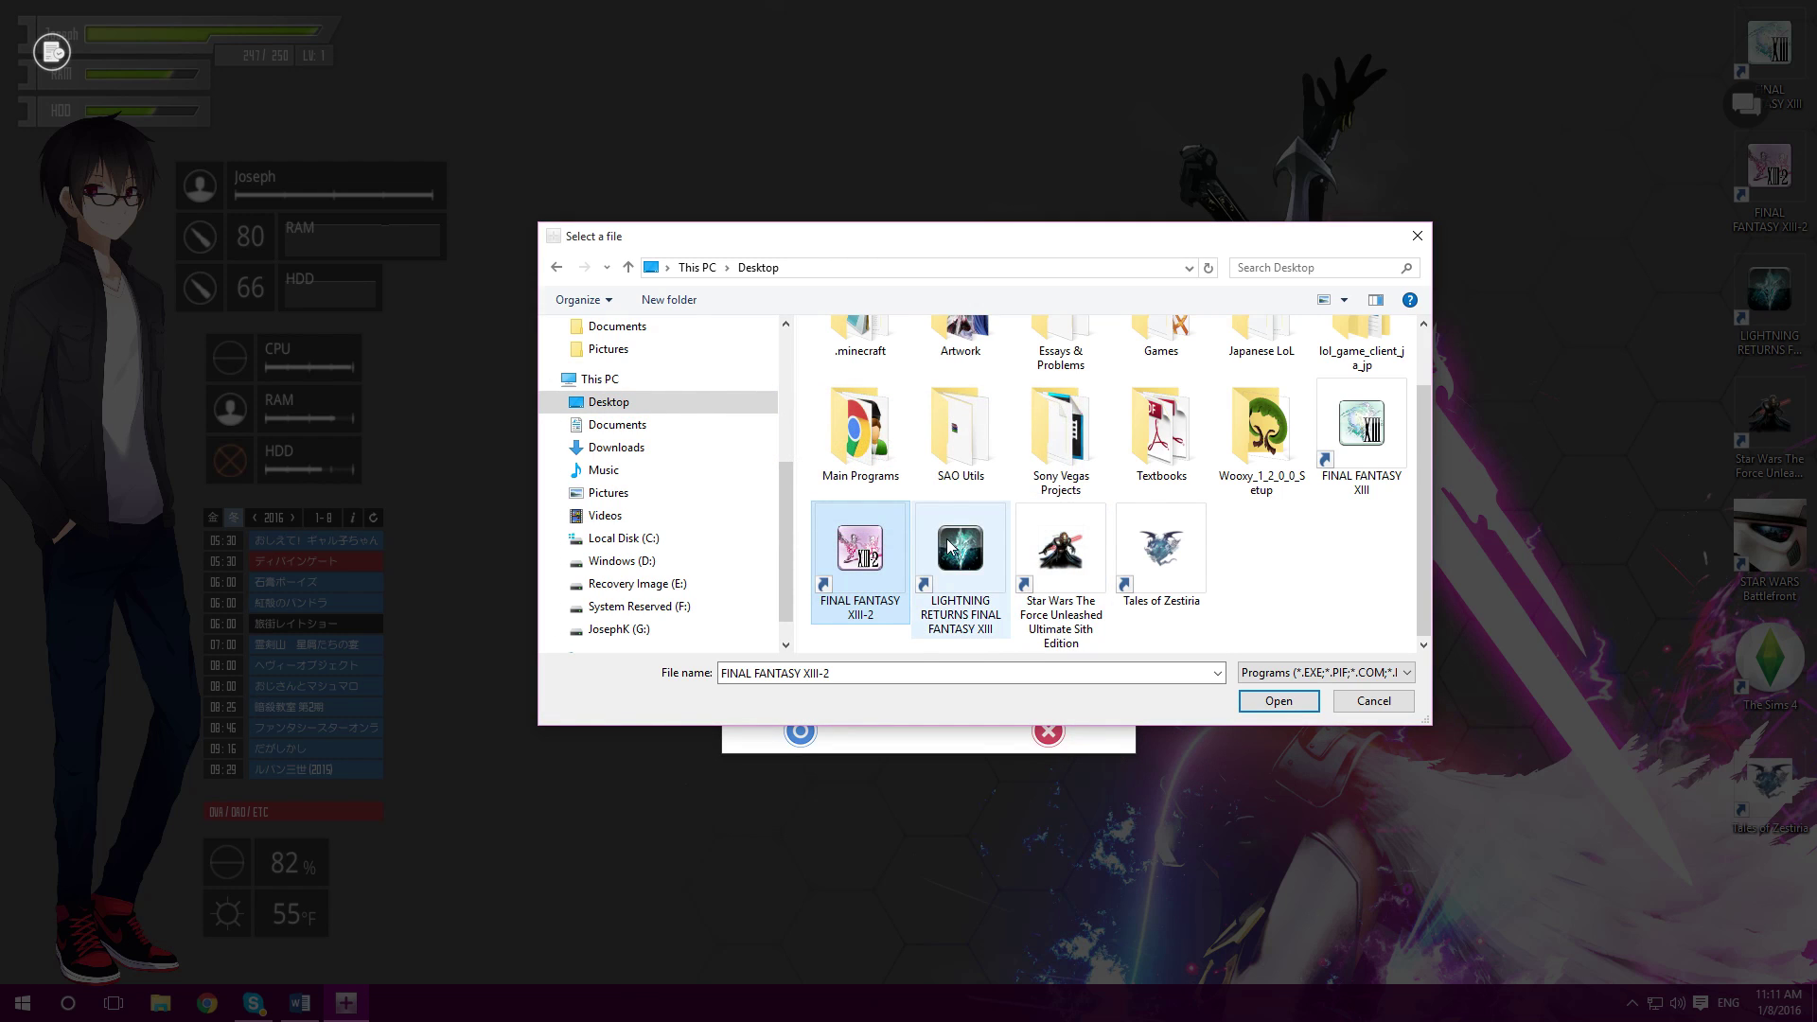
scroll(984, 452, "up", 1)
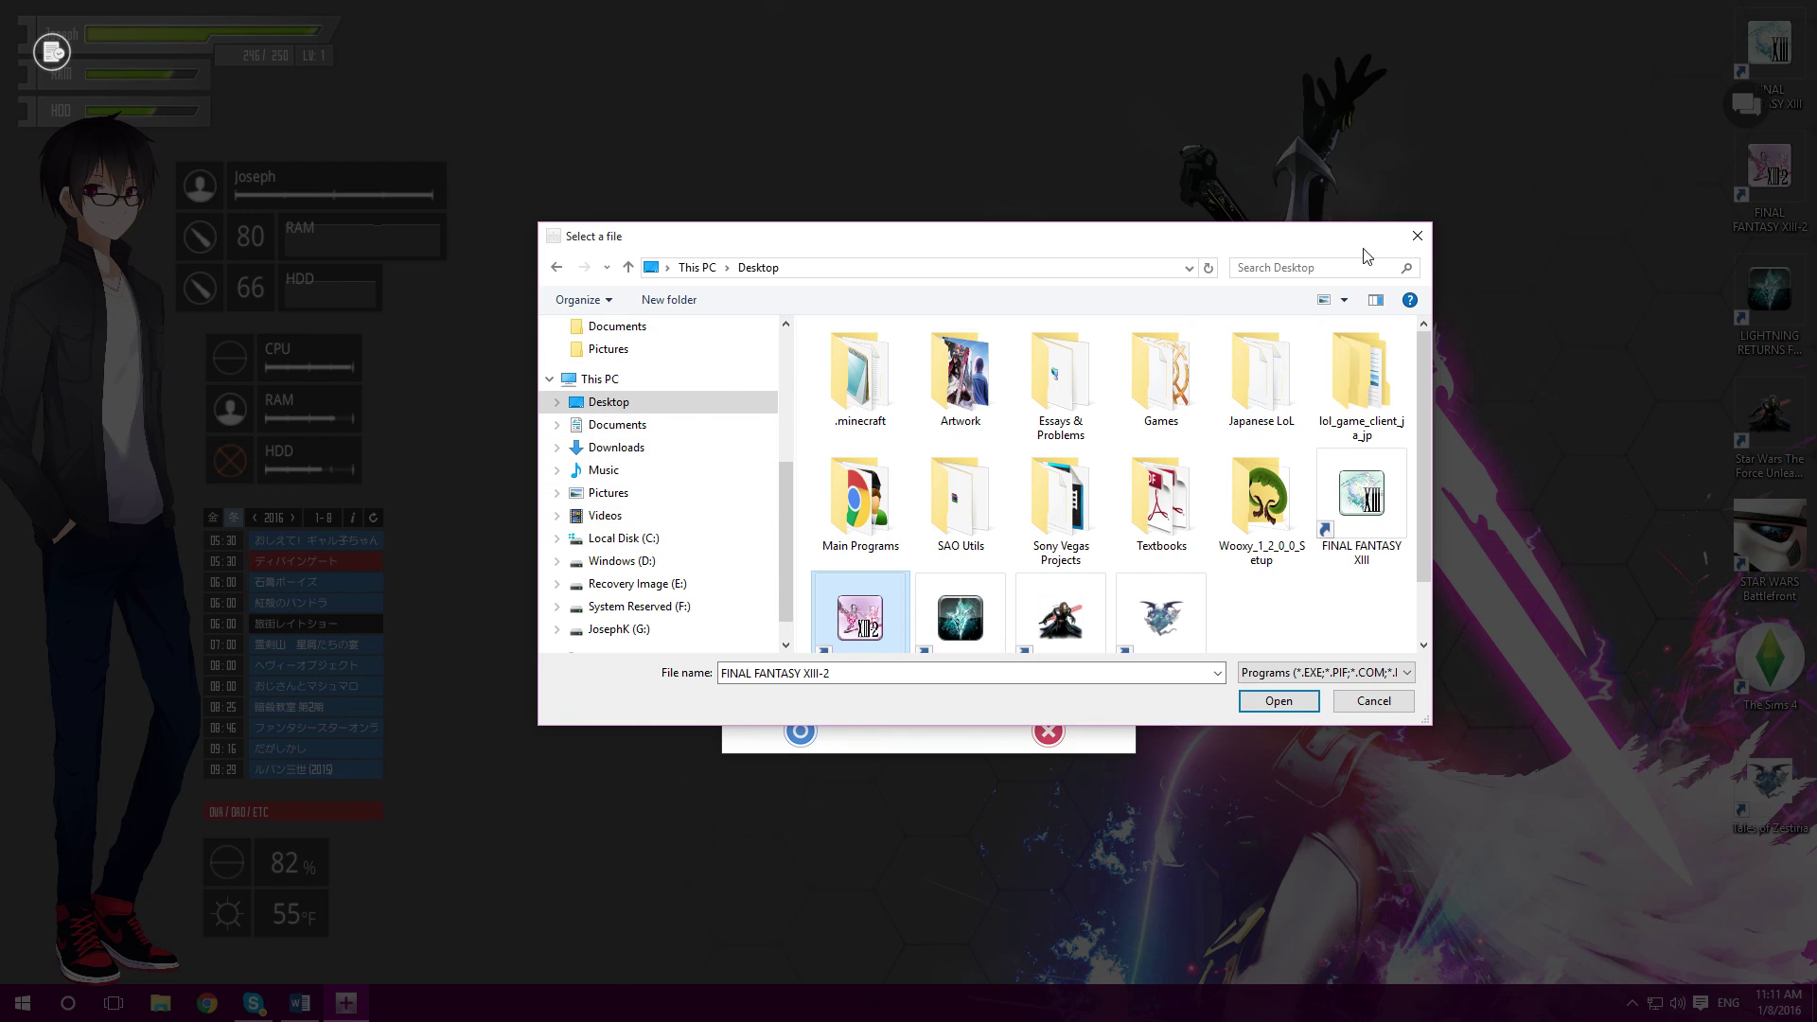
left_click(1410, 234)
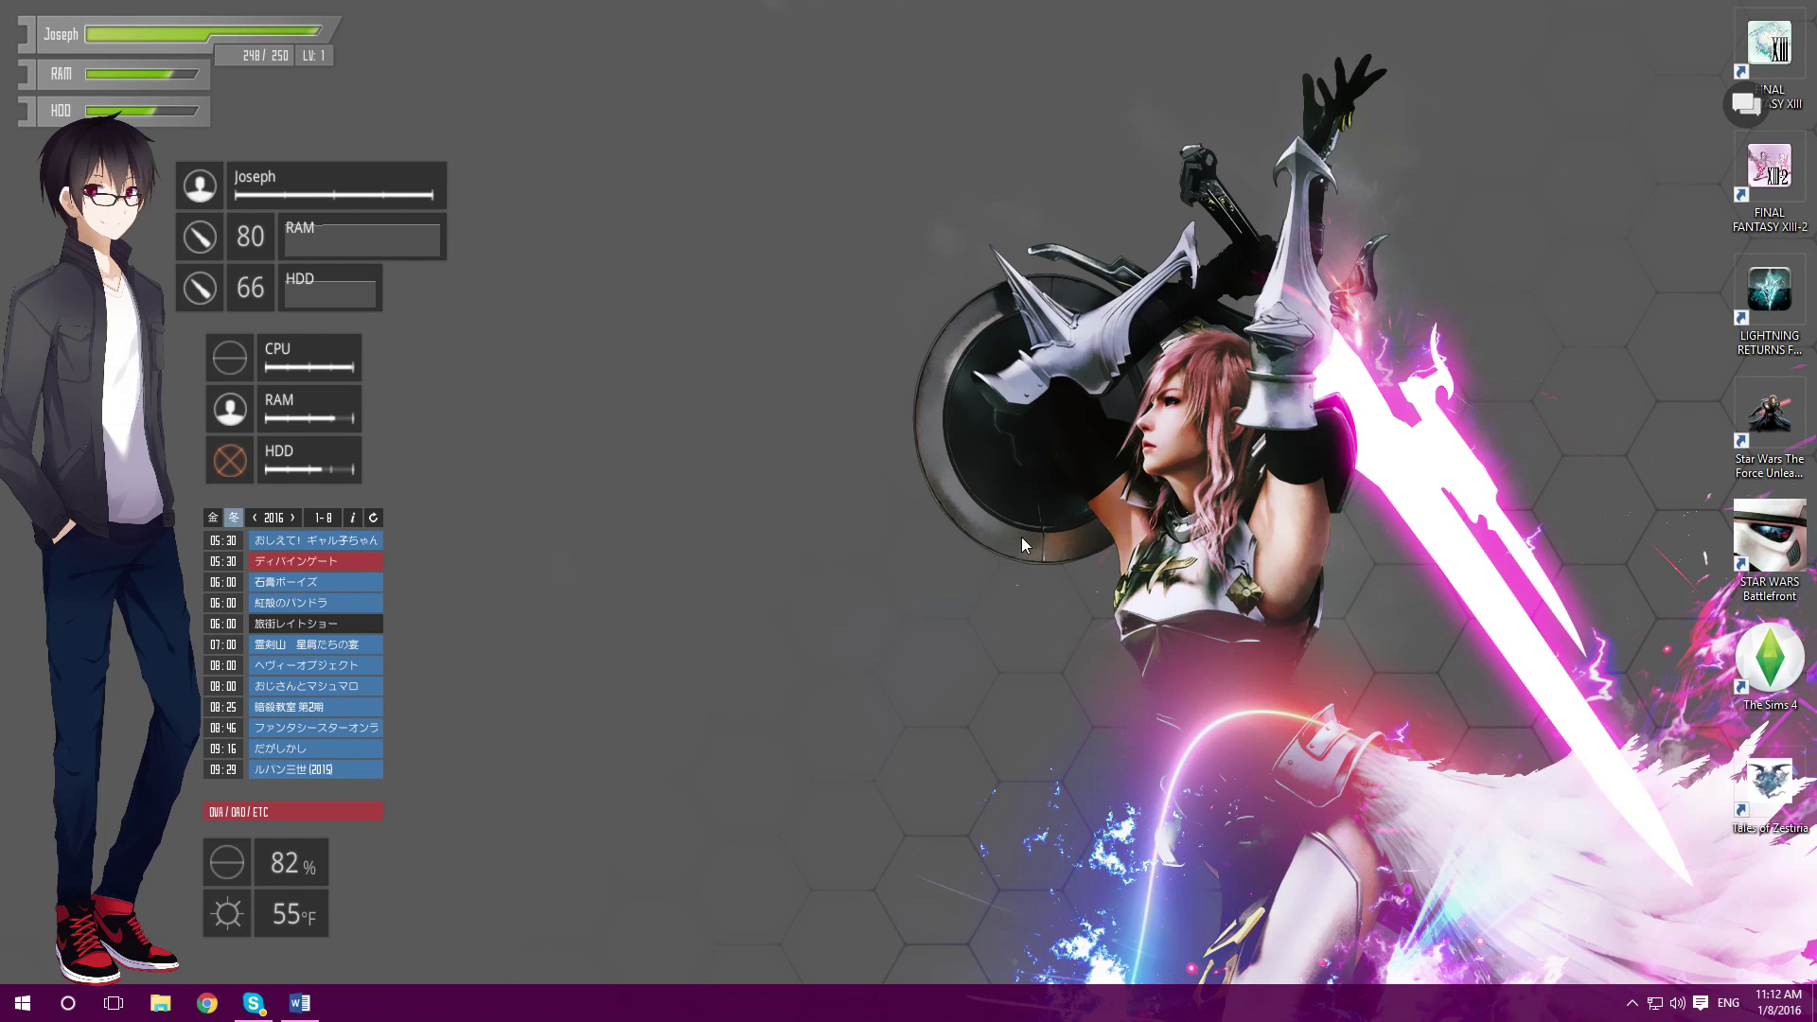